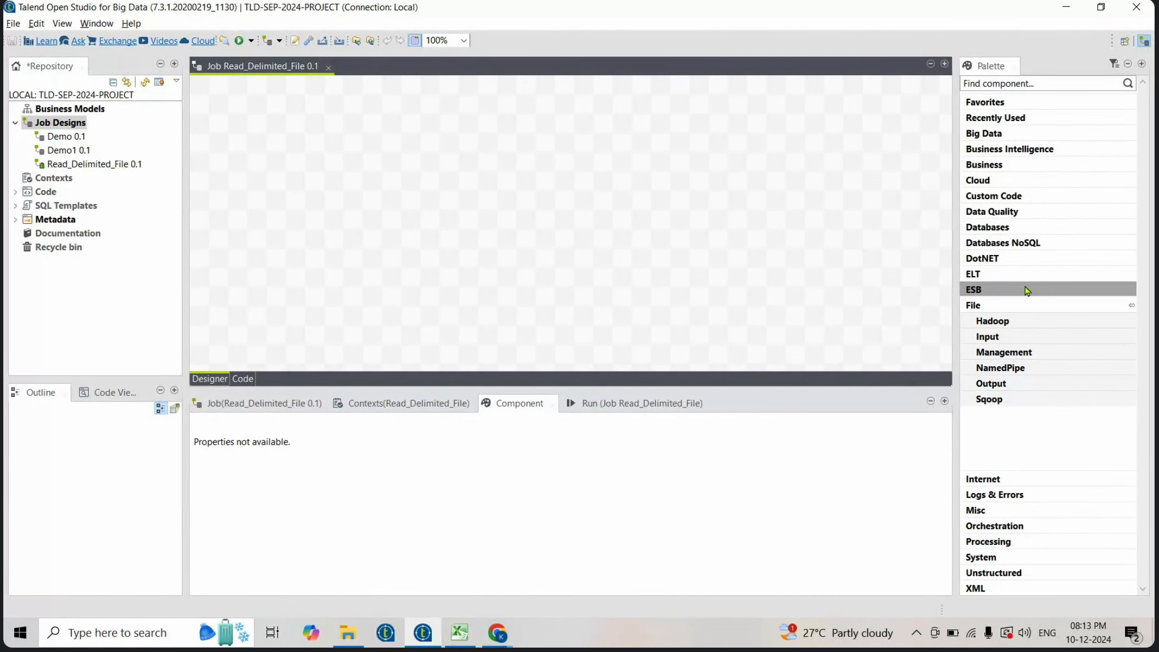
- Add a tFileInputDelimited component from the File Input palette group to the job canvas
left_click(992, 311)
left_click(992, 311)
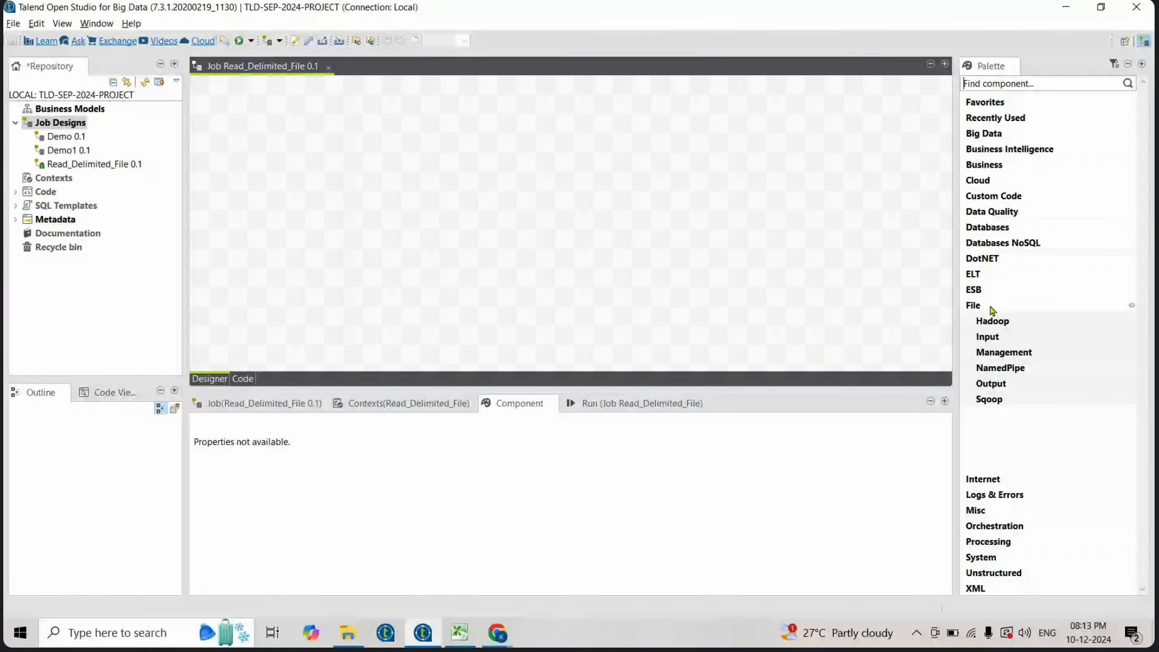
left_click(999, 337)
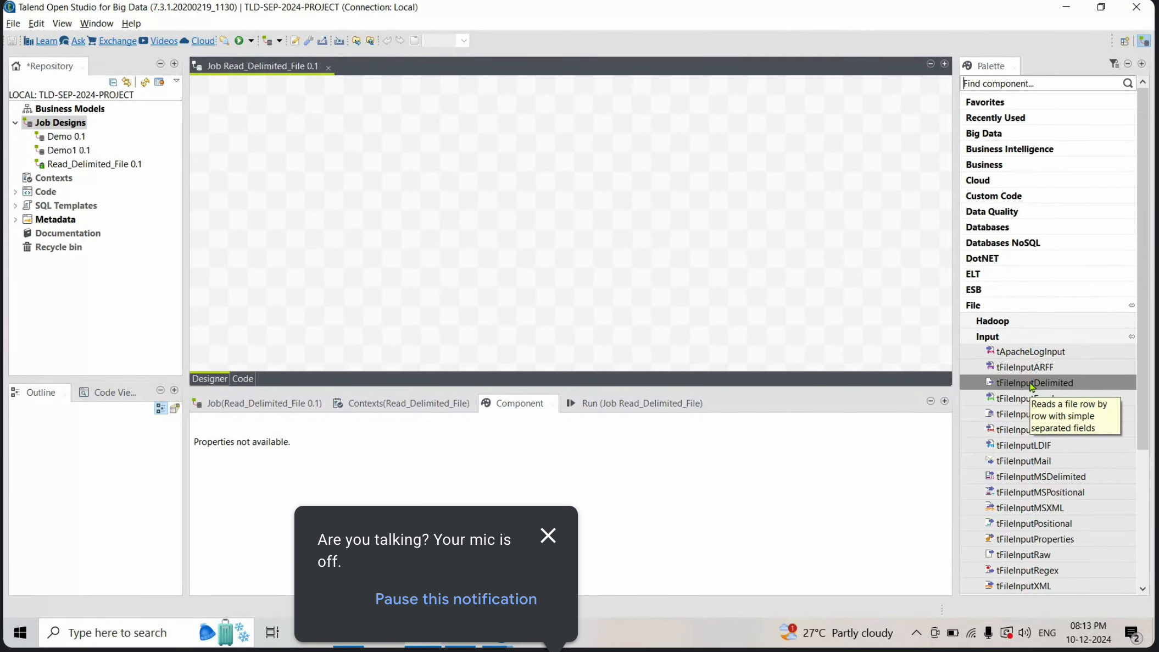
left_click_drag(1033, 386, 356, 190)
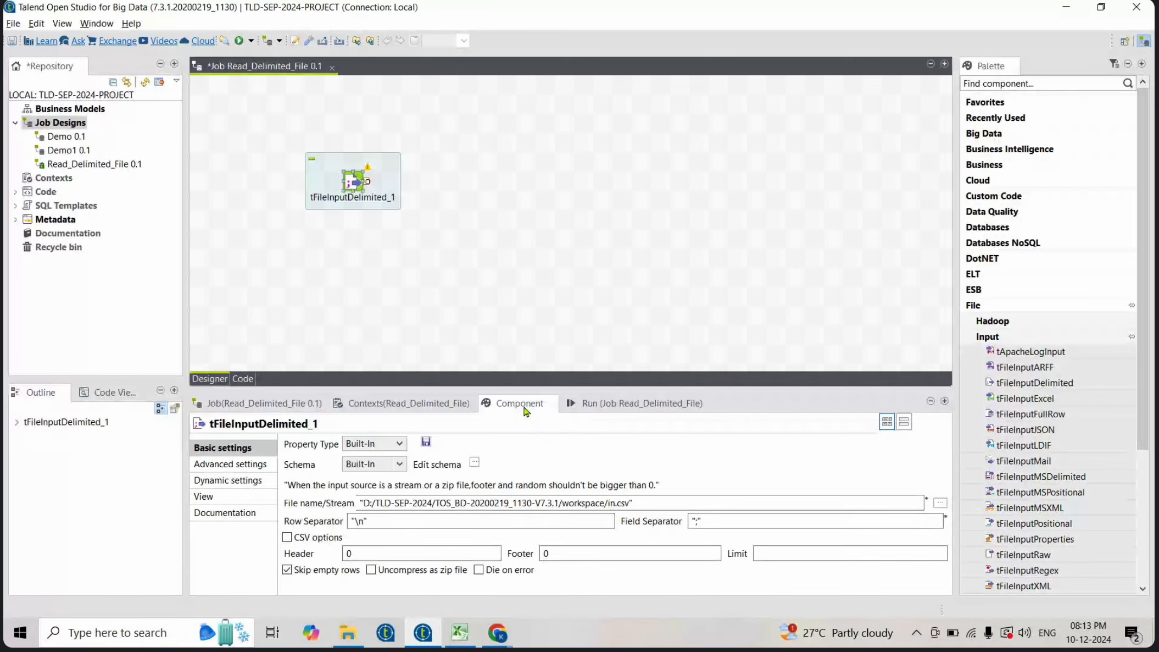
- Set the component's file name to the EMP file in D:/INPUT_SOURCES (EMP.txt)
left_click_drag(520, 389, 517, 288)
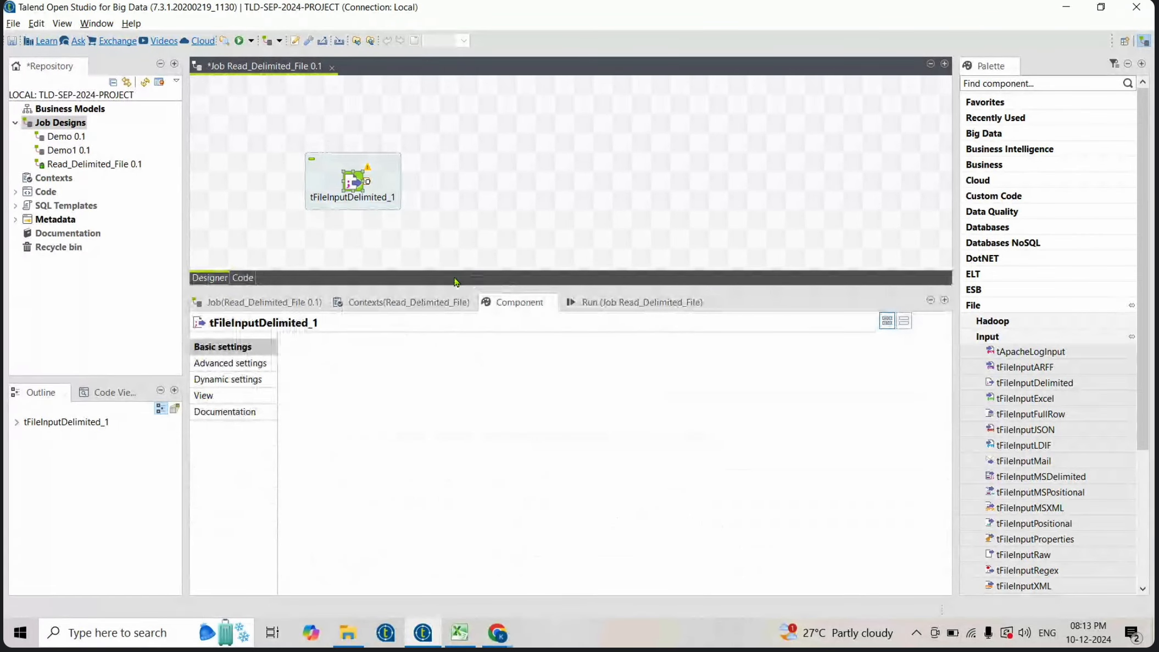
left_click(353, 187)
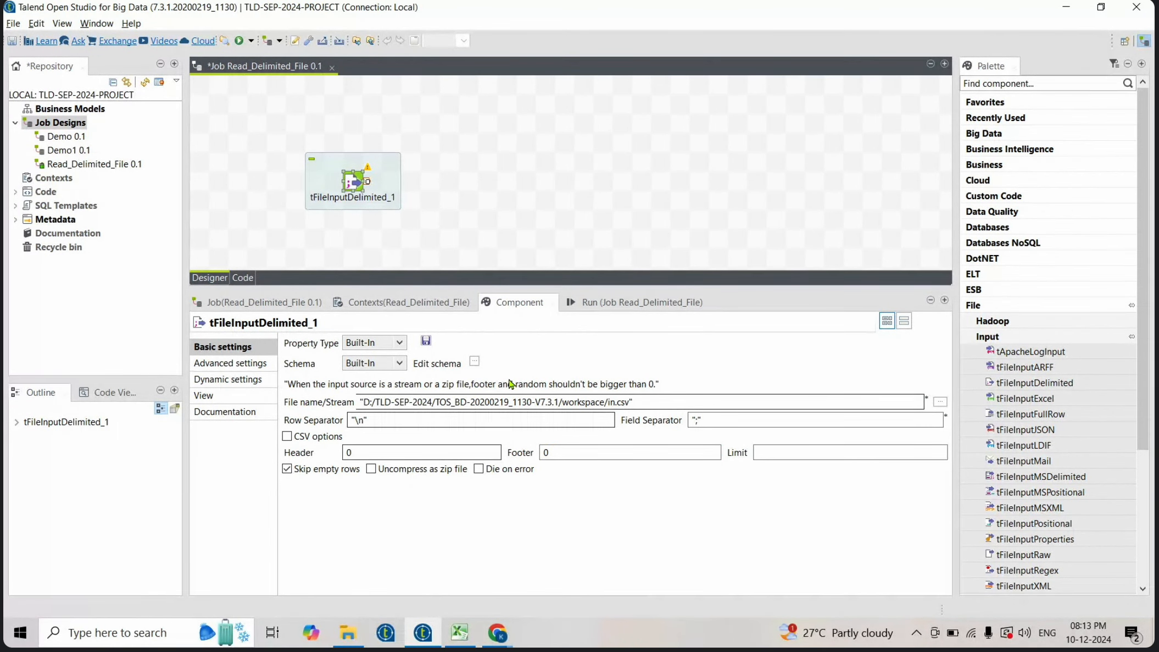
left_click(685, 403)
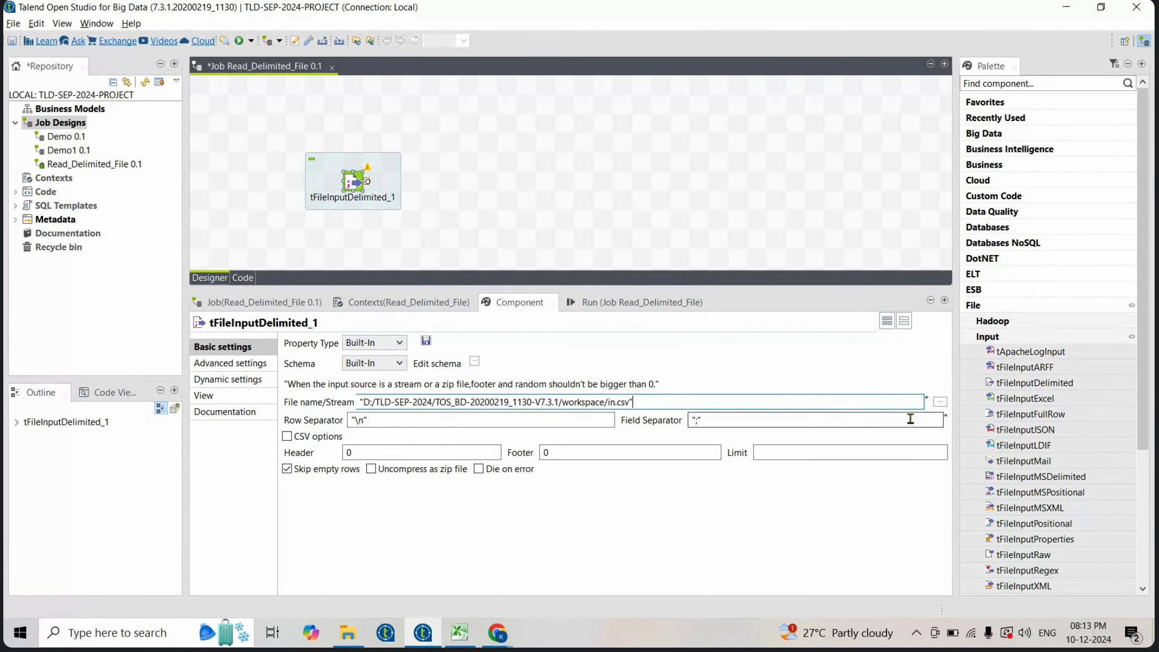
left_click(941, 403)
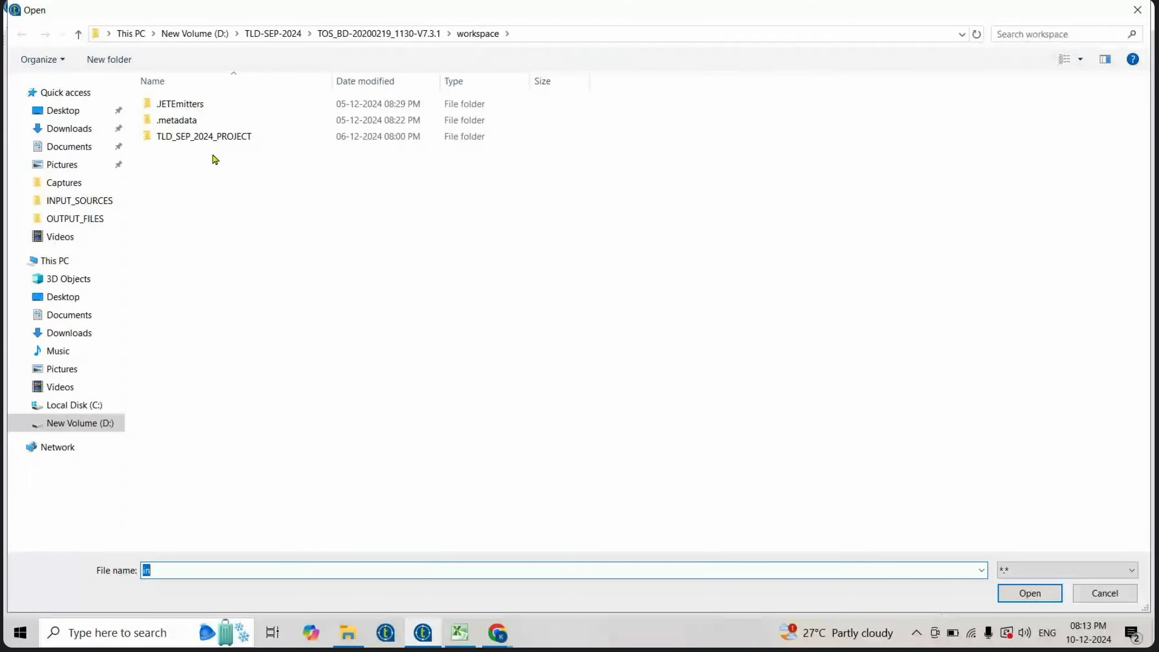
left_click(84, 206)
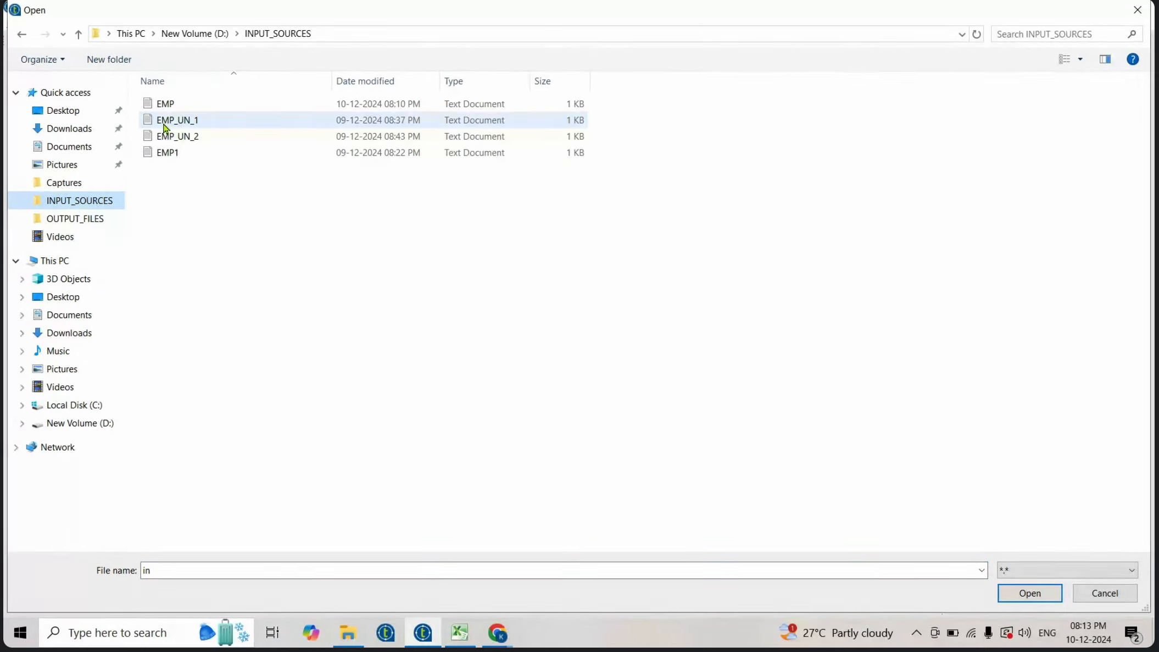
left_click(167, 106)
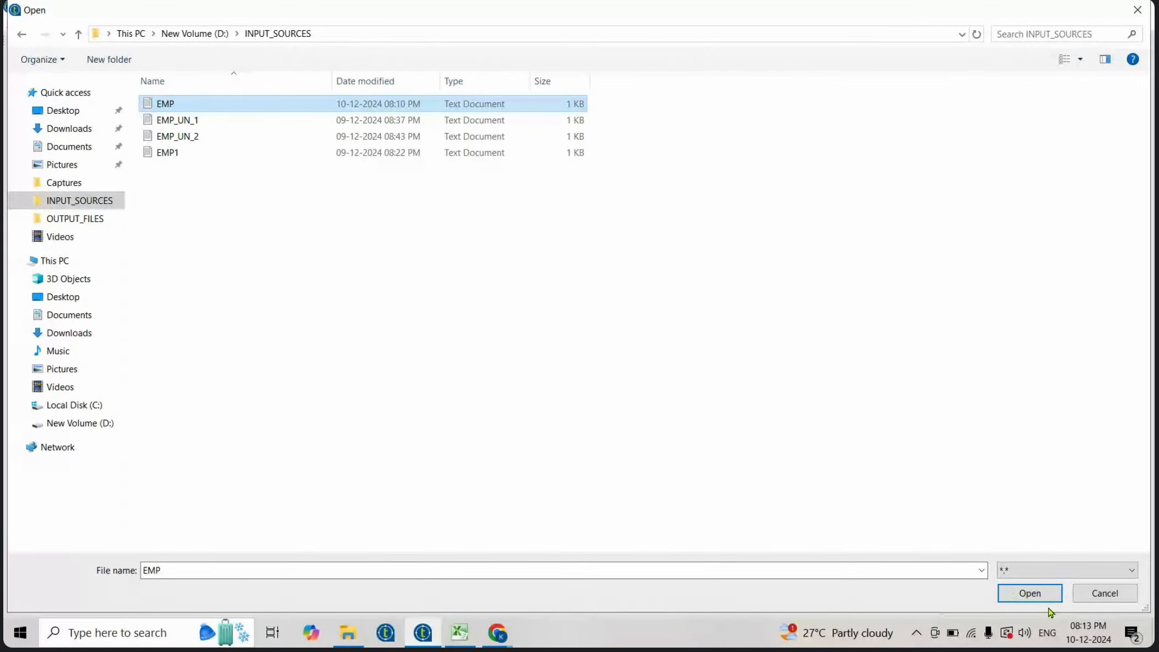
left_click(1030, 593)
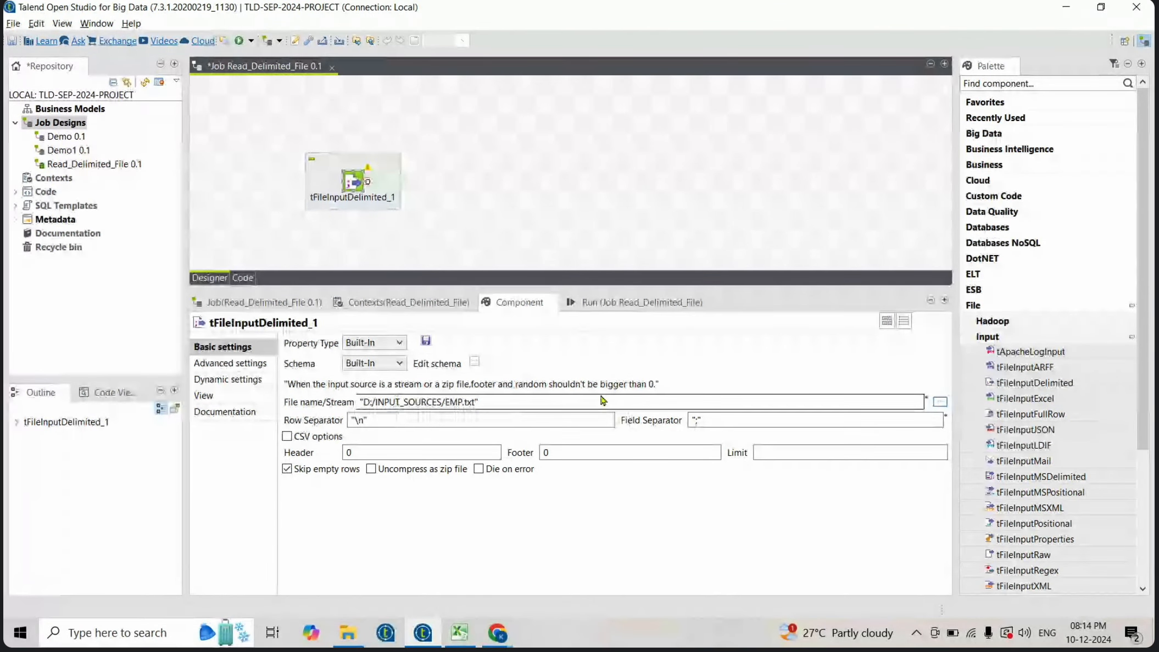
- Set the field separator to "," and the header to 1 row
left_click(699, 419)
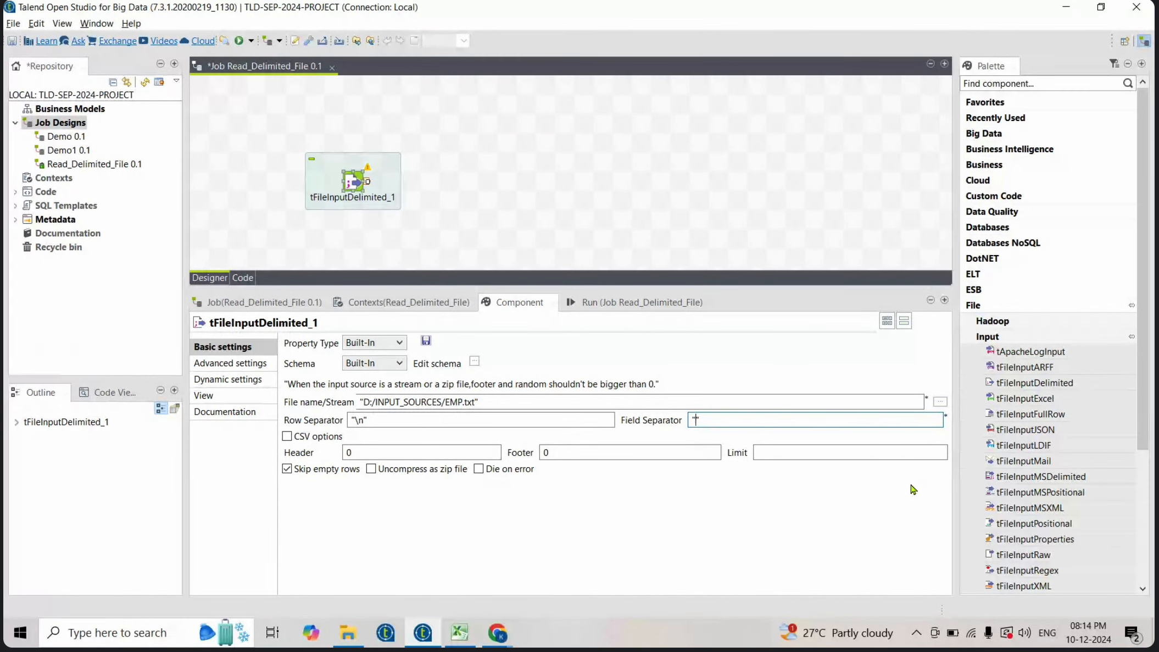
left_click(393, 452)
type("1")
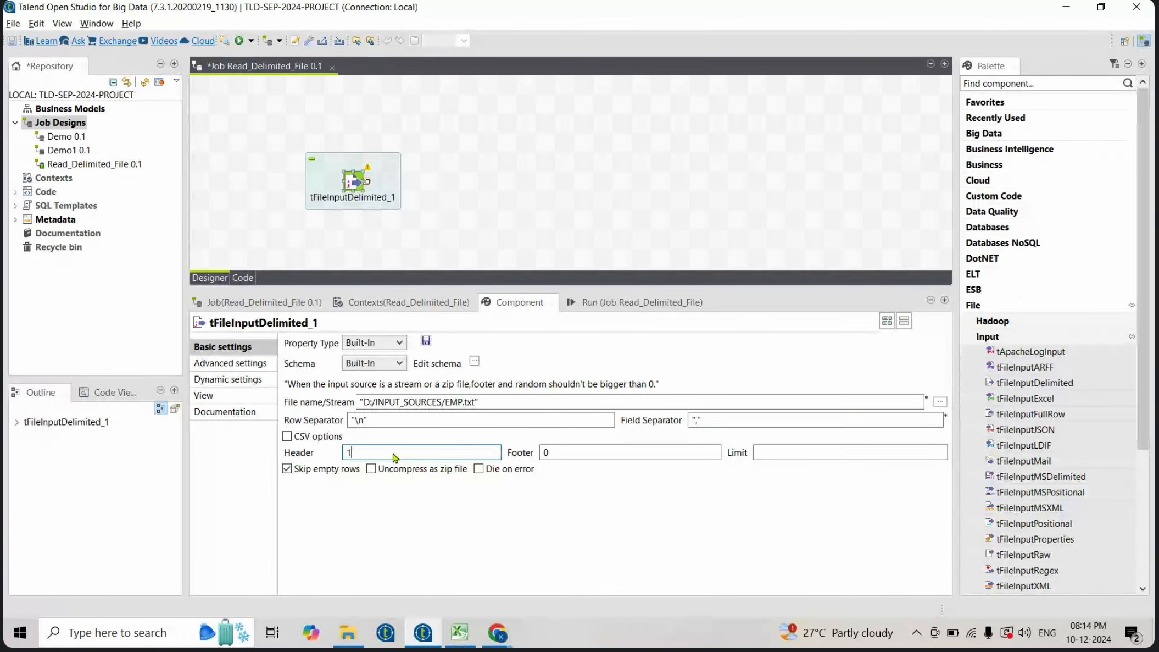
- Open the component's schema editor and add four new columns
left_click(474, 362)
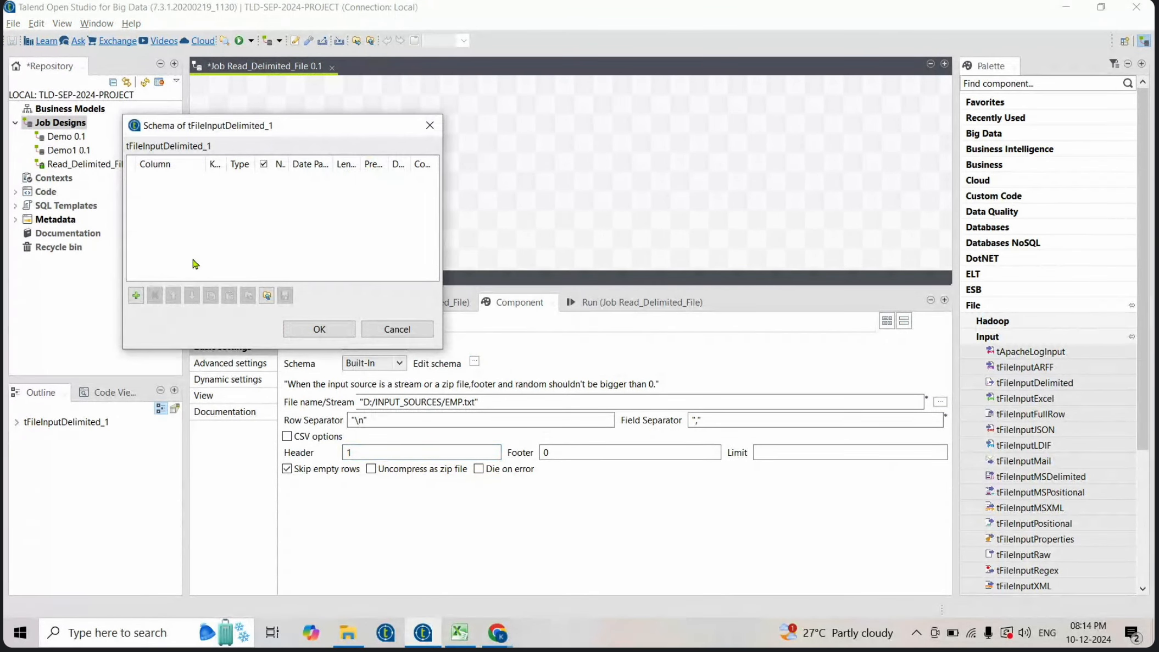
left_click(136, 295)
left_click(136, 295)
left_click(136, 294)
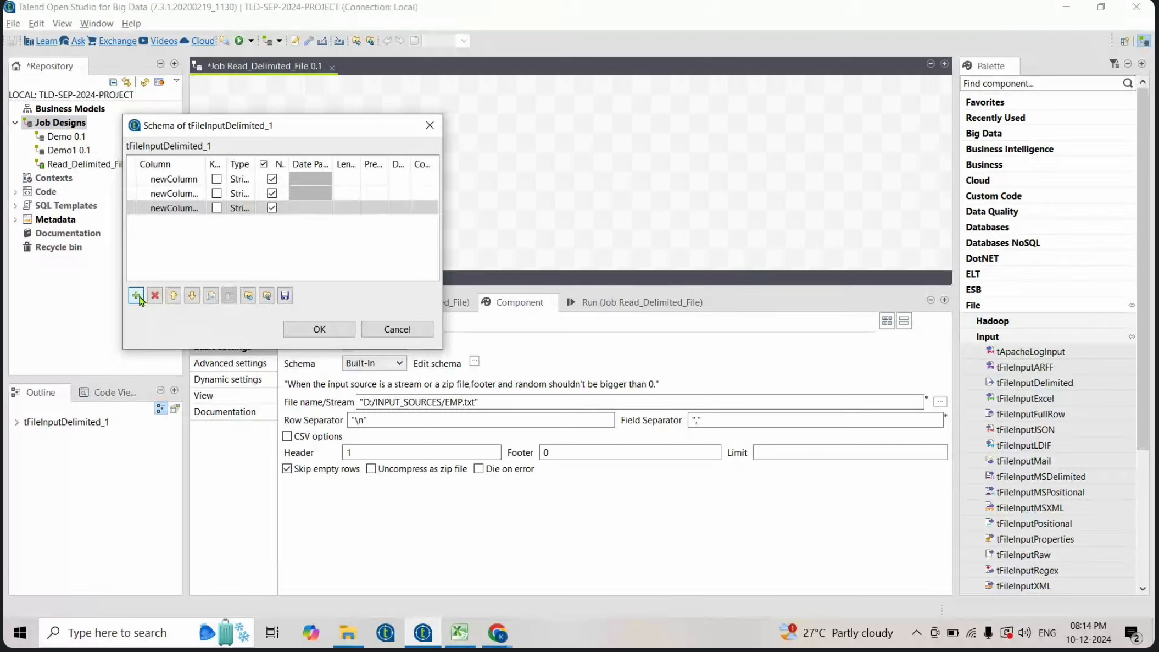
left_click(136, 295)
- Rename the four schema columns to id, name, sal and dept
left_click(190, 177)
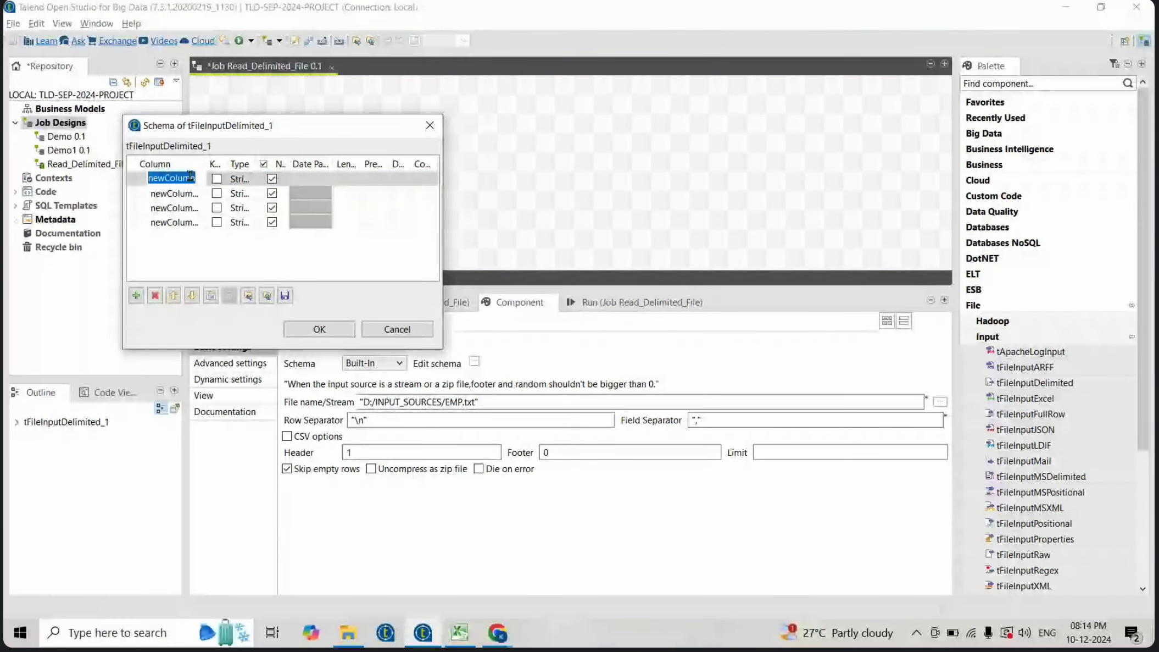
type("id")
left_click(188, 196)
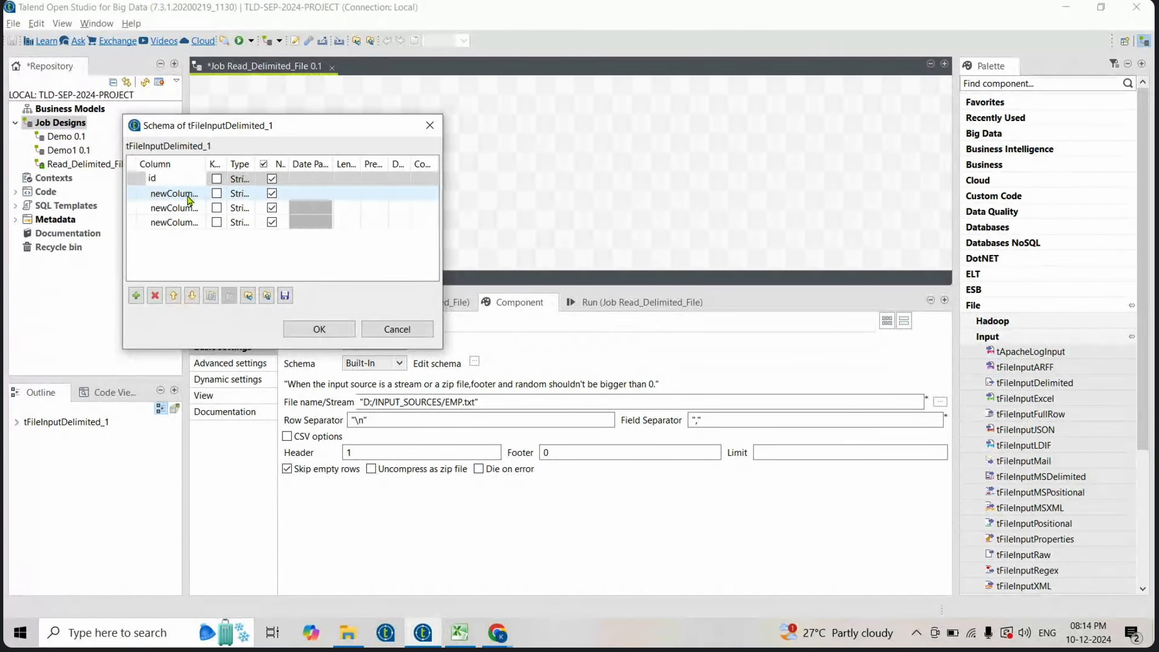
left_click(188, 195)
type("na")
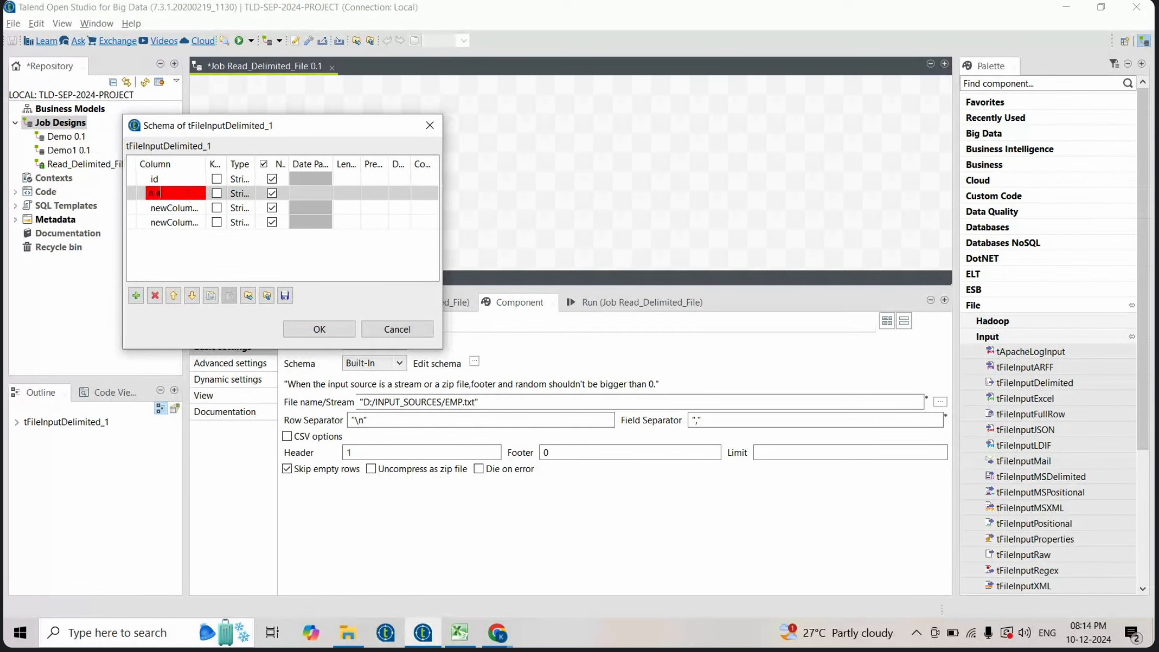
type("me")
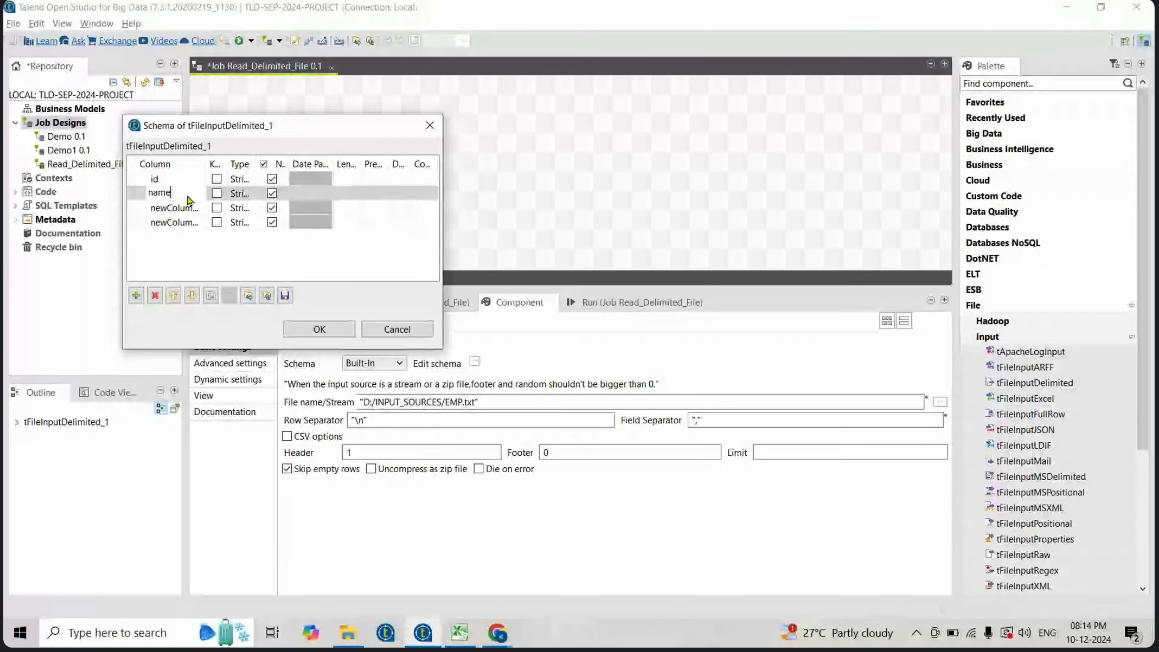
left_click(188, 208)
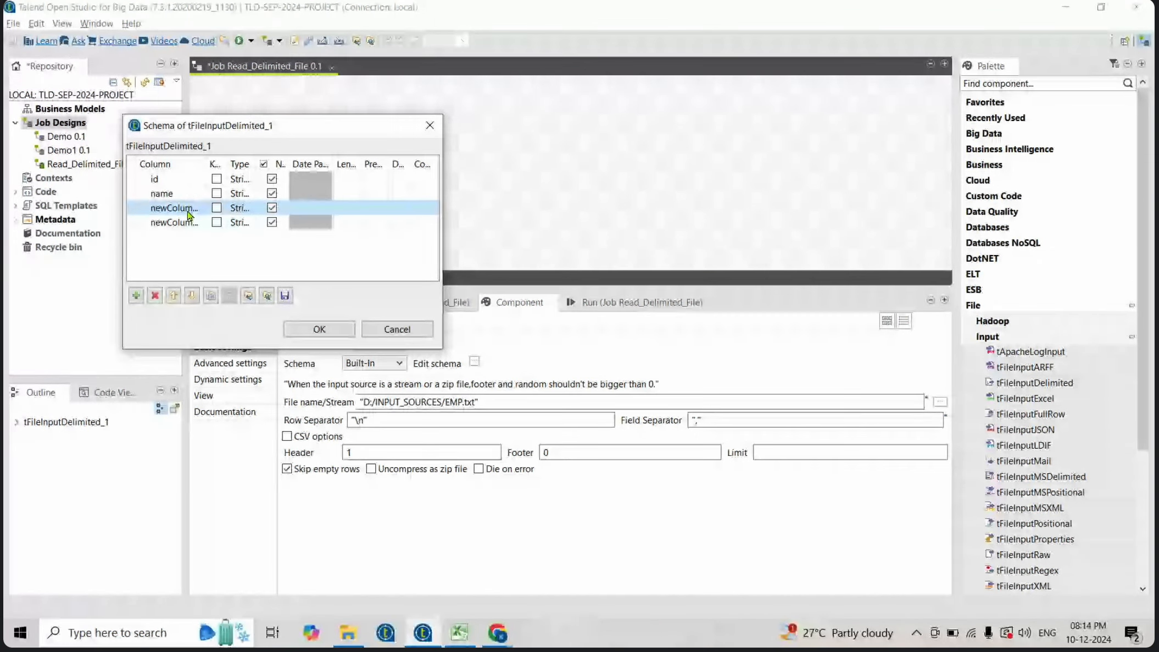
type("sal")
left_click(187, 225)
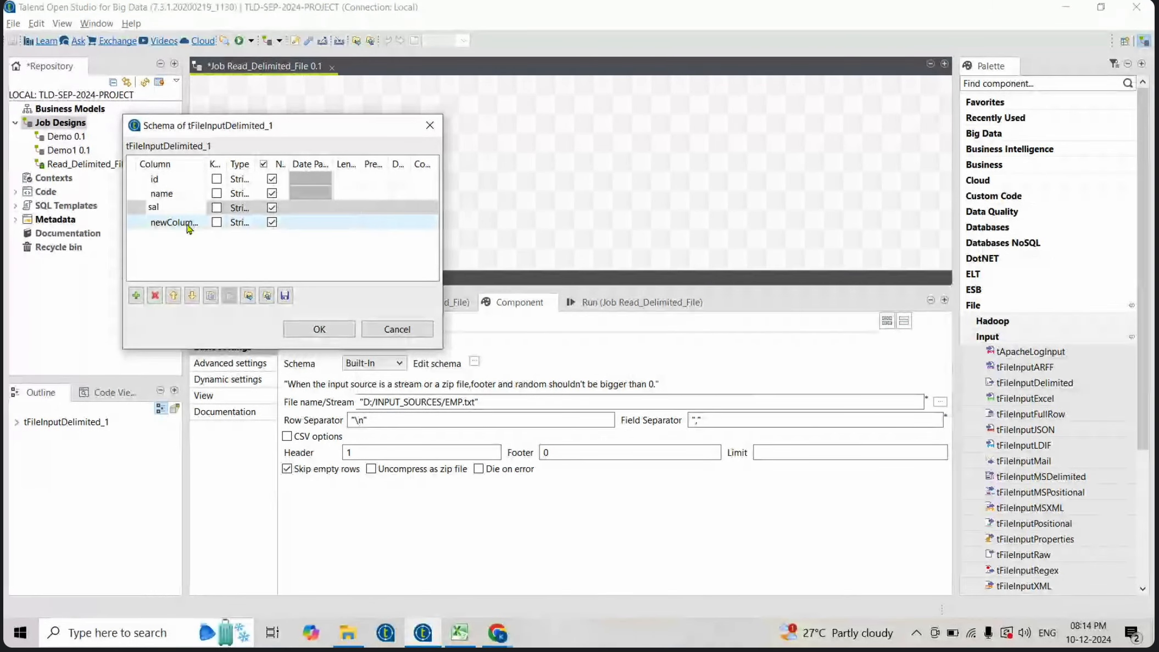
type("de")
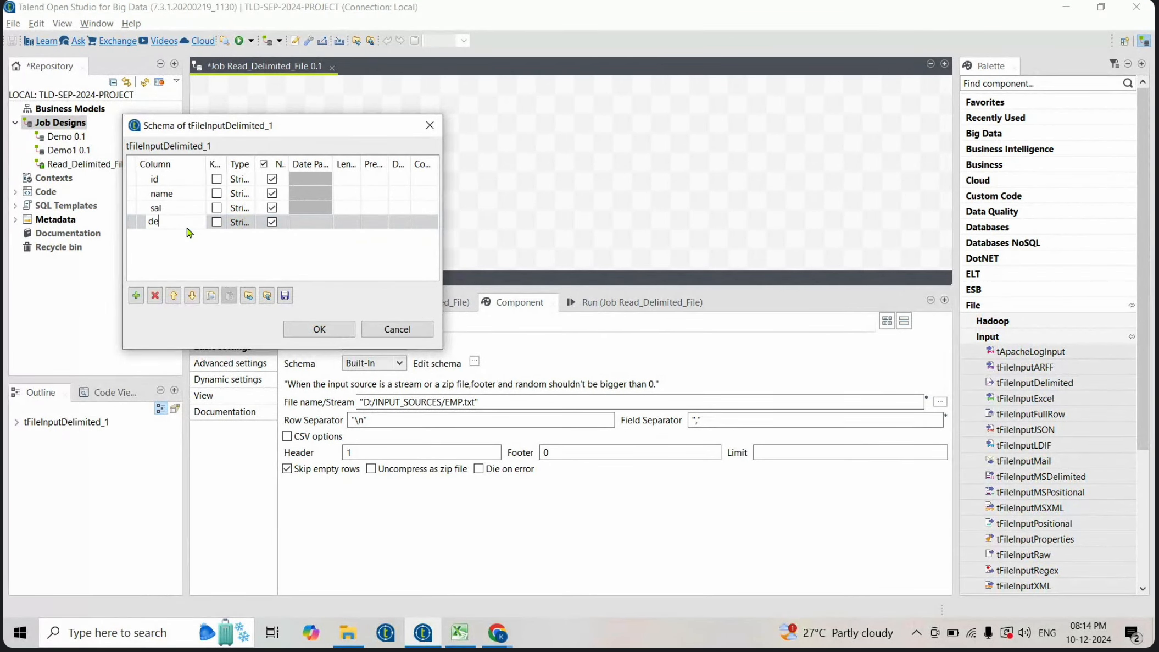
type("pt")
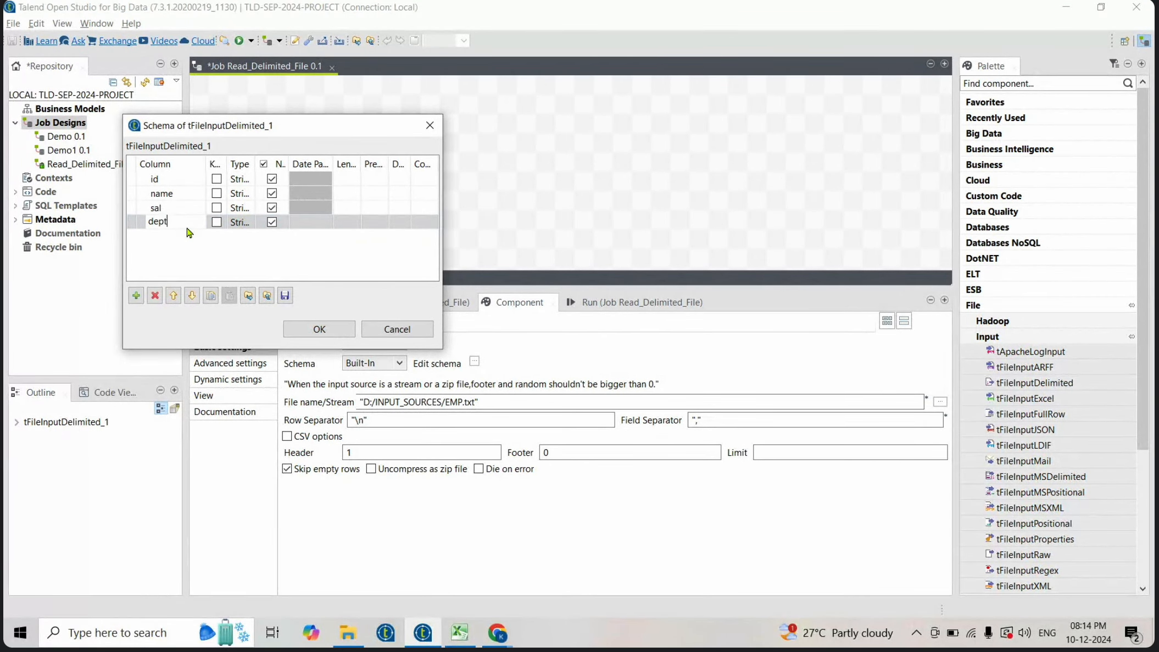
- Change the id and sal column types to int | Integer and confirm the schema
left_click(244, 179)
left_click(273, 178)
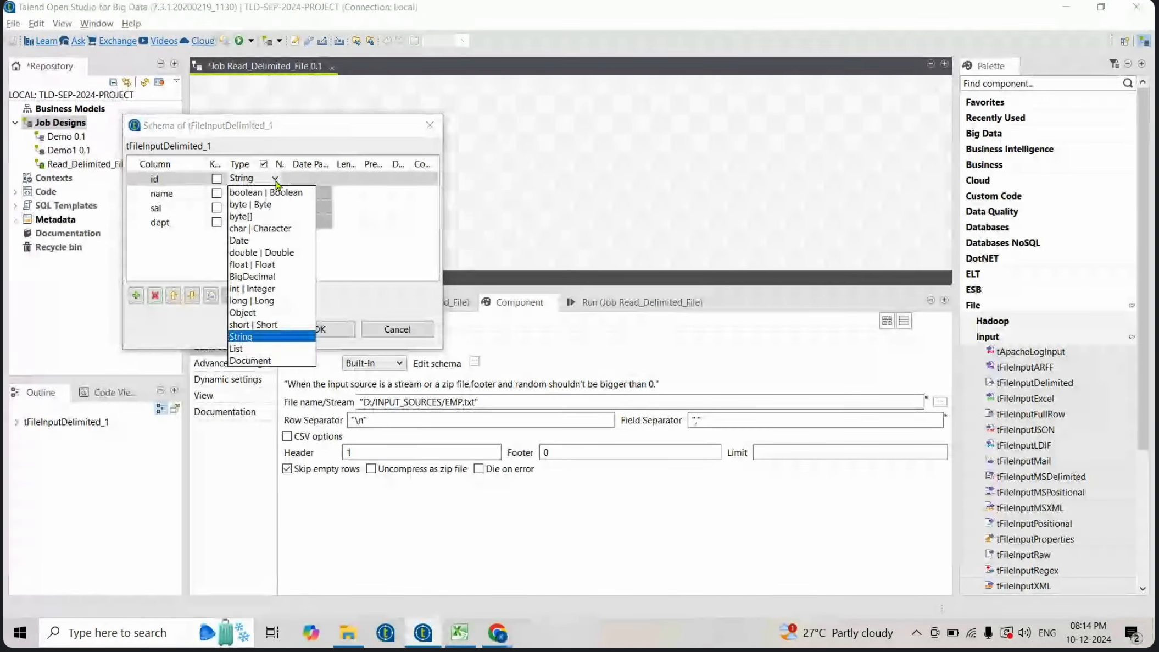
left_click(253, 288)
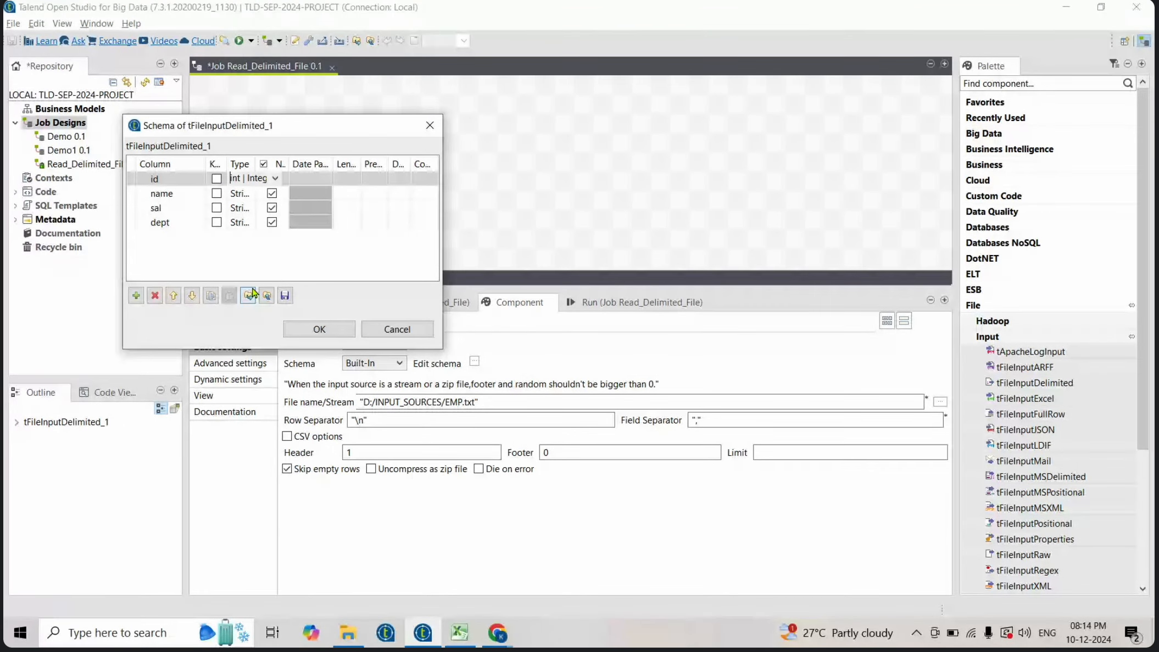
left_click(241, 207)
left_click(274, 207)
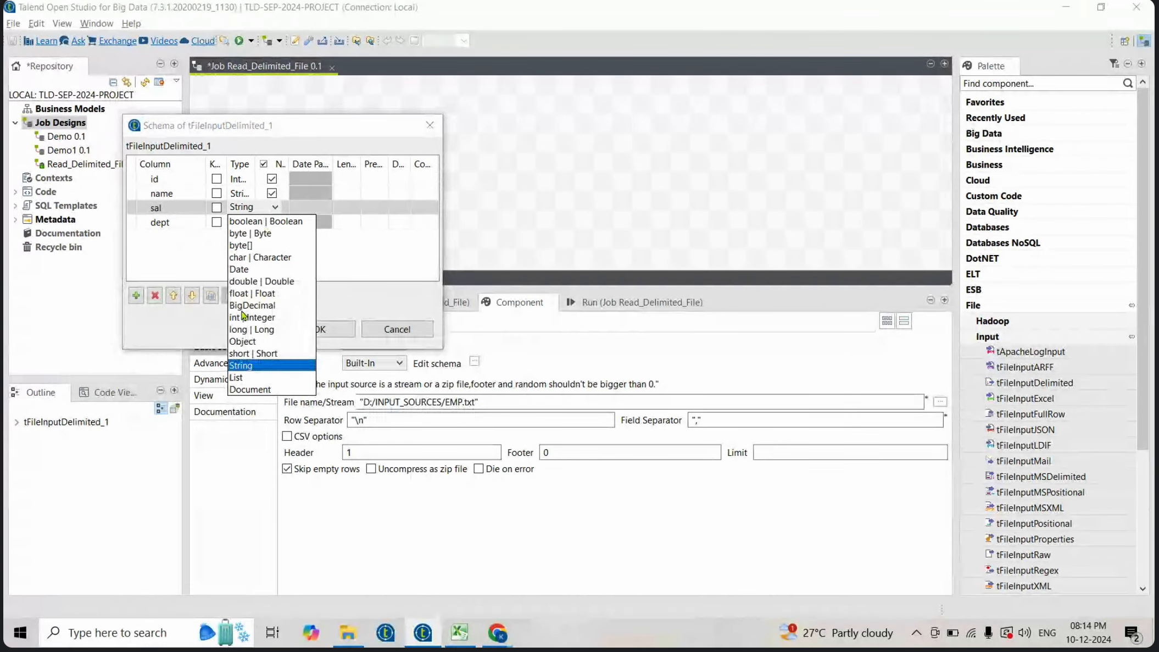
left_click(259, 318)
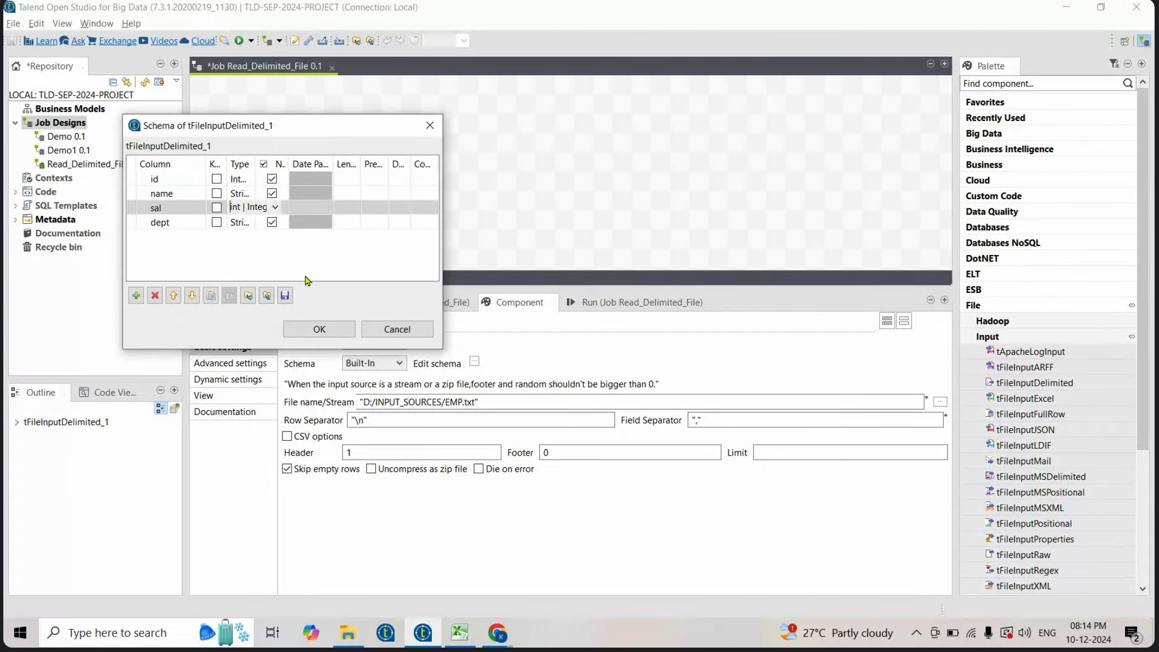
left_click(319, 329)
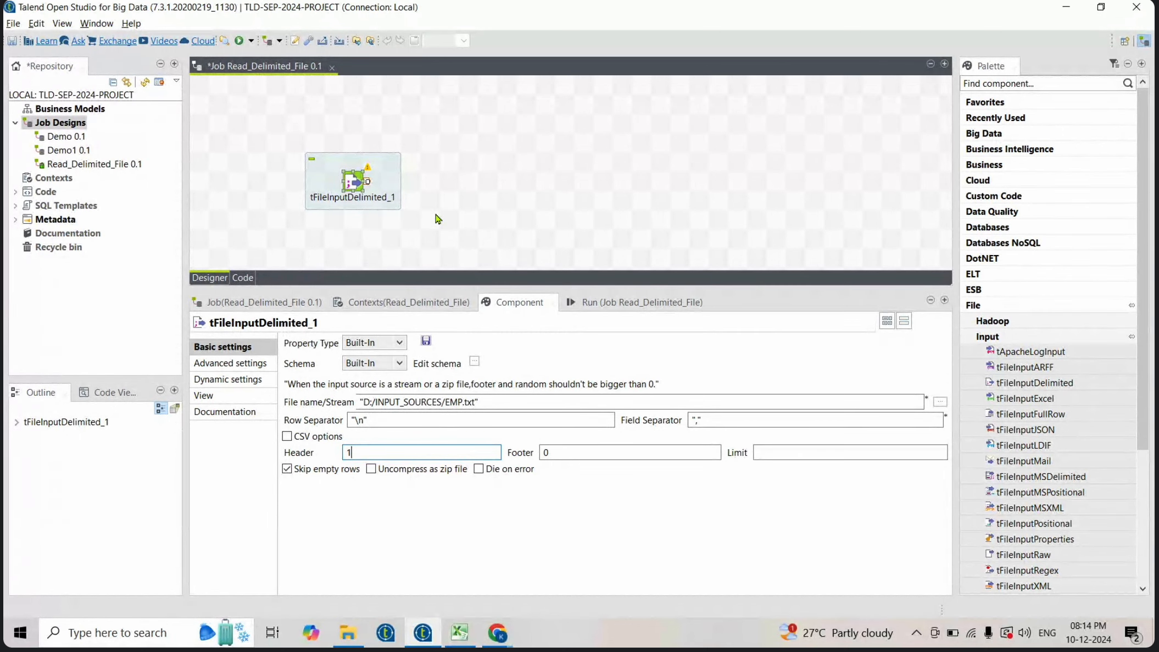
left_click(524, 175)
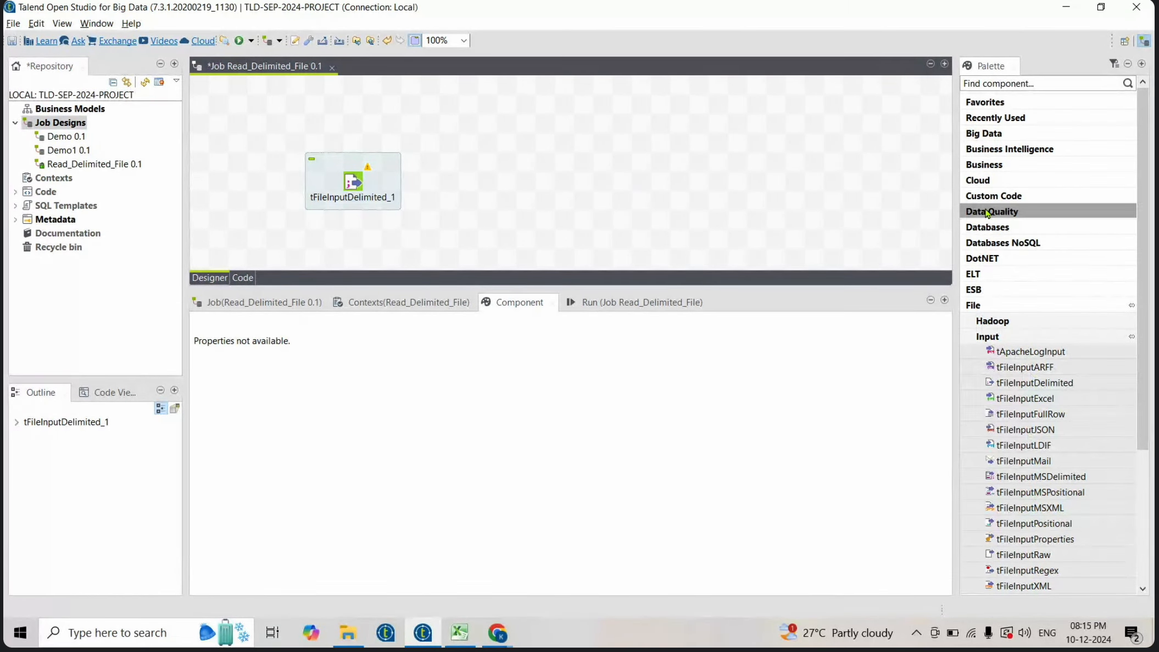
left_click(1009, 337)
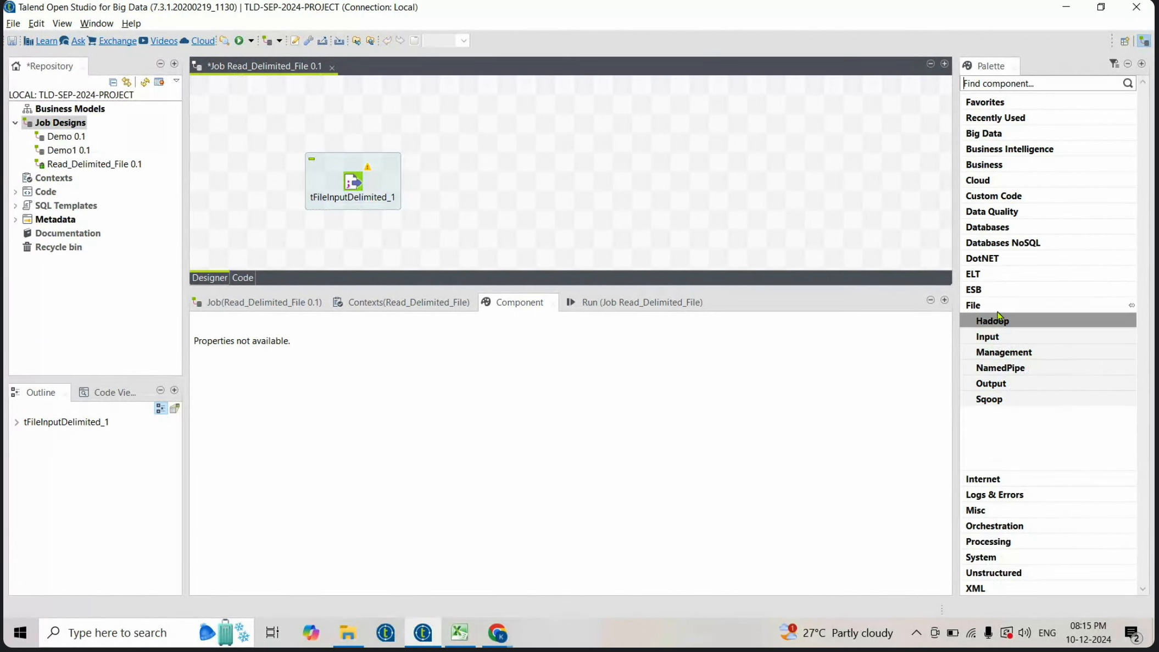
left_click(1008, 306)
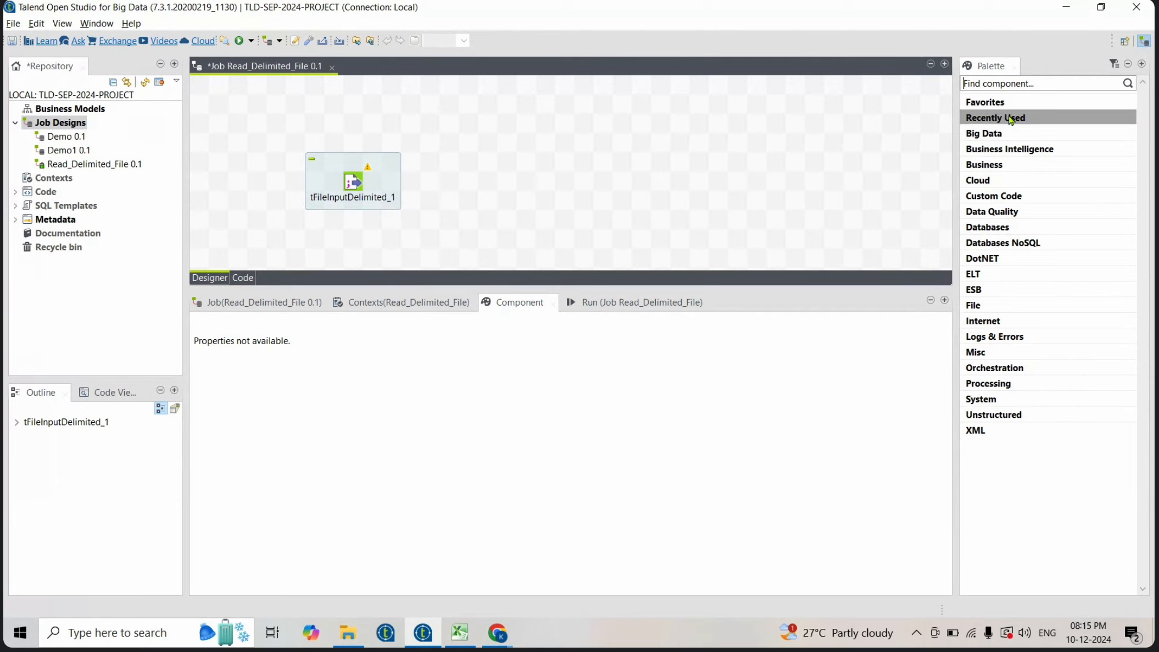
left_click(1011, 84)
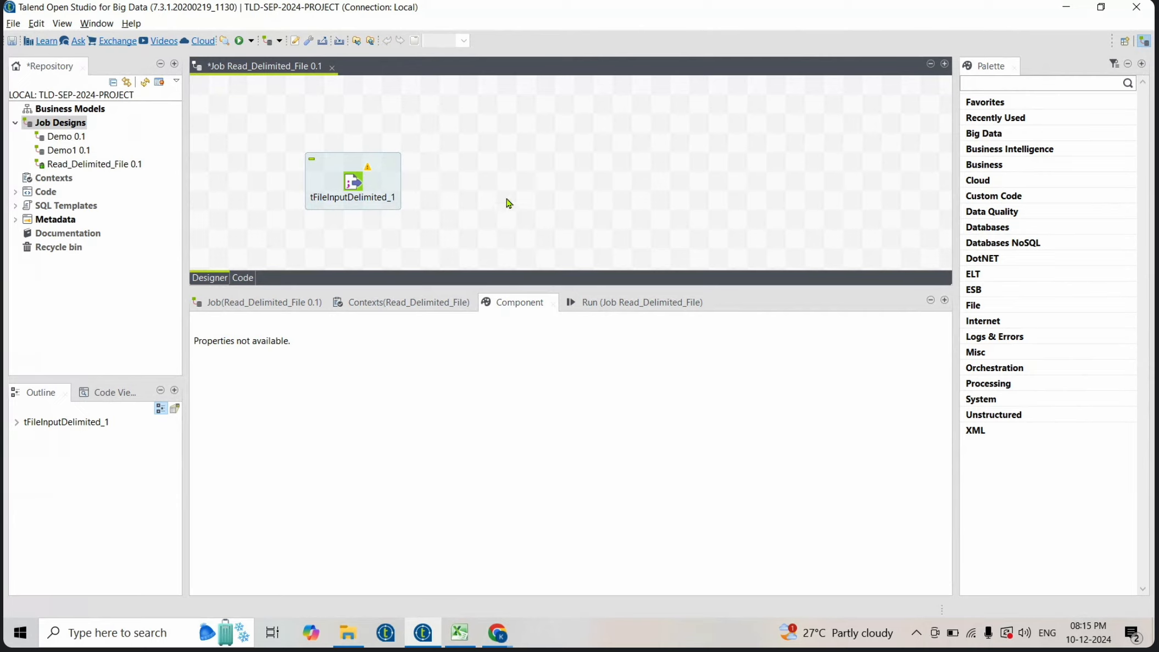
- Add a tLogRow component to the canvas by searching for tlog, then select the tFileInputDelimited component
left_click(534, 182)
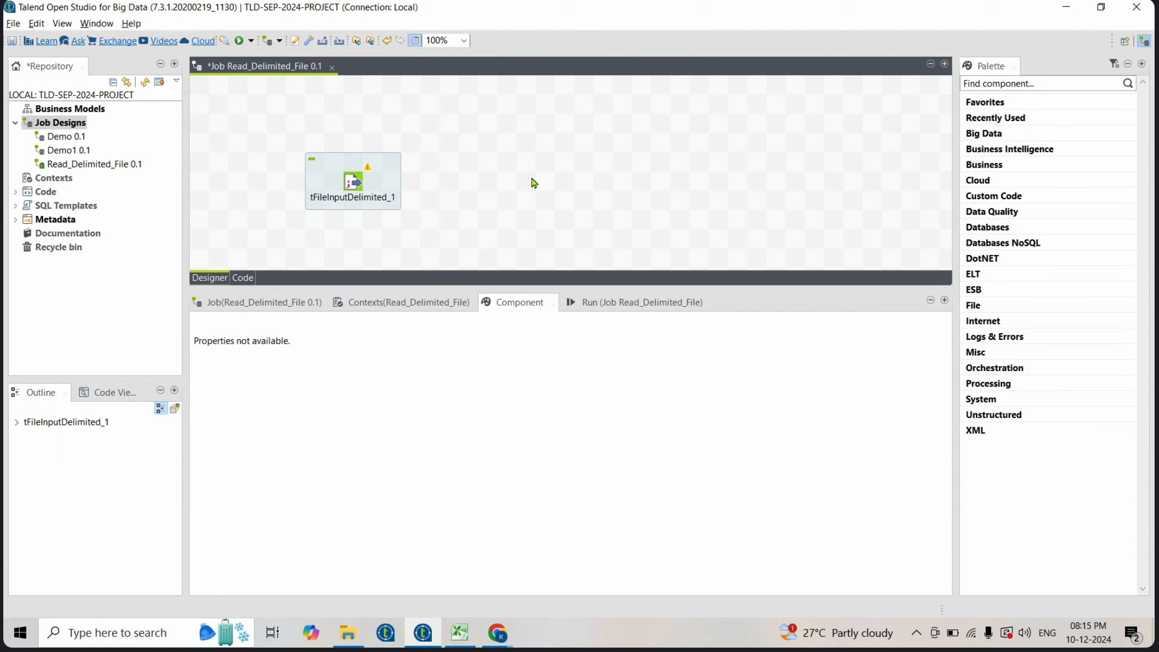
type("tlog")
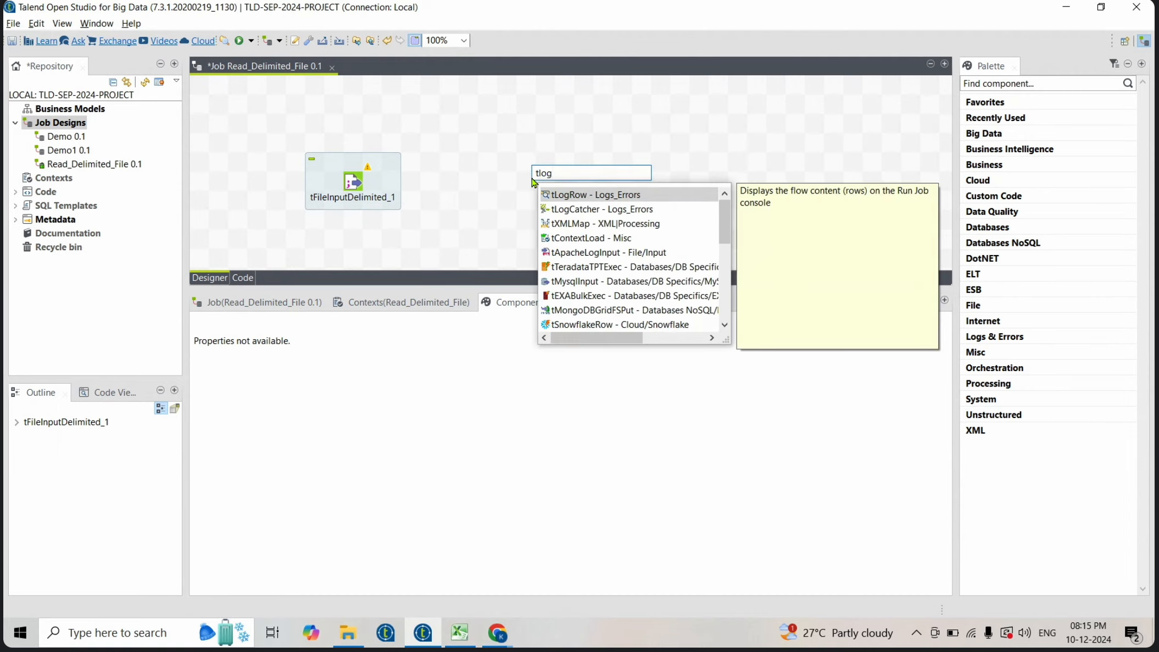
double_click(588, 197)
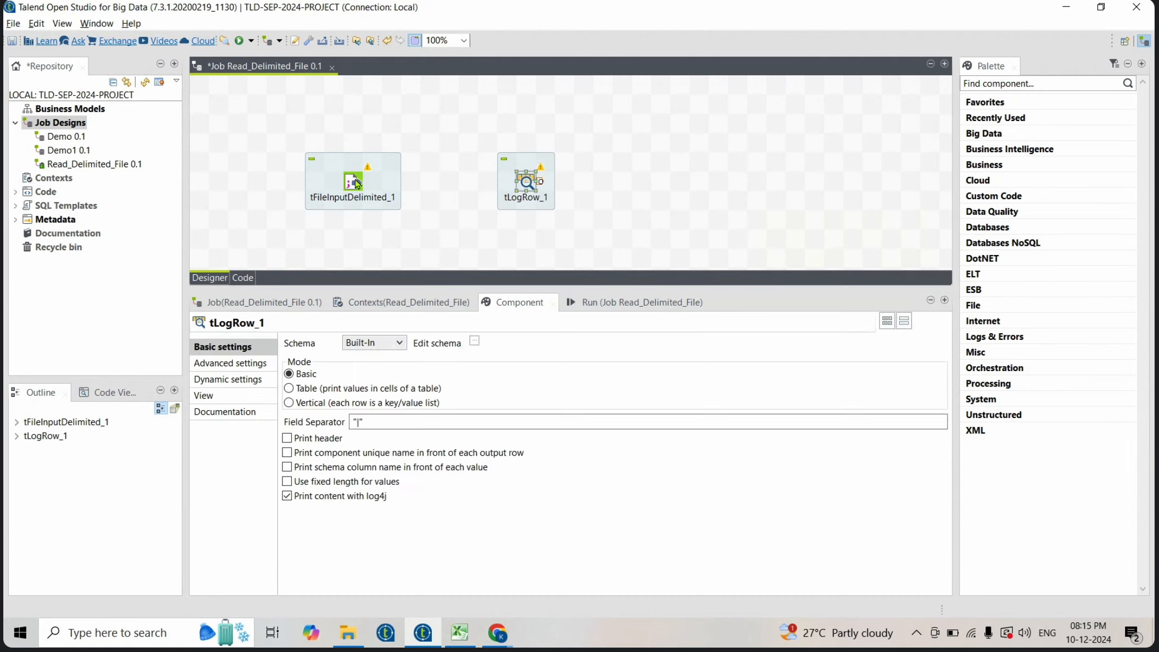
left_click(354, 182)
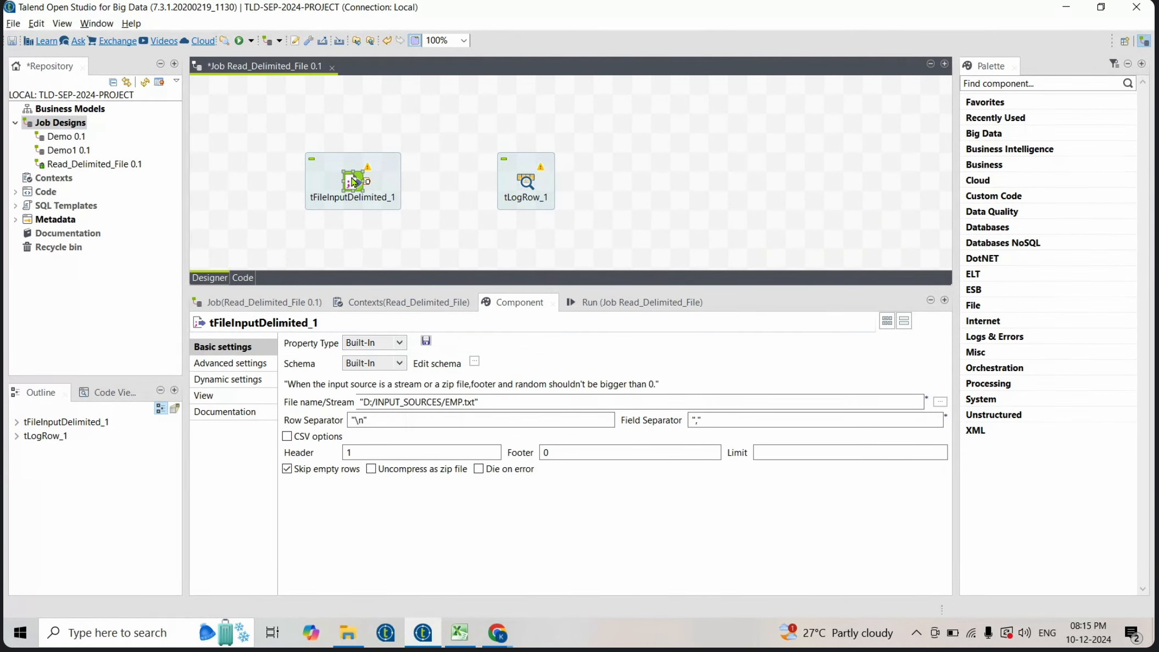
- Connect tFileInputDelimited_1 to tLogRow_1 with a Main row link and set tLogRow's mode to Table
right_click(353, 182)
mouse_move(411, 187)
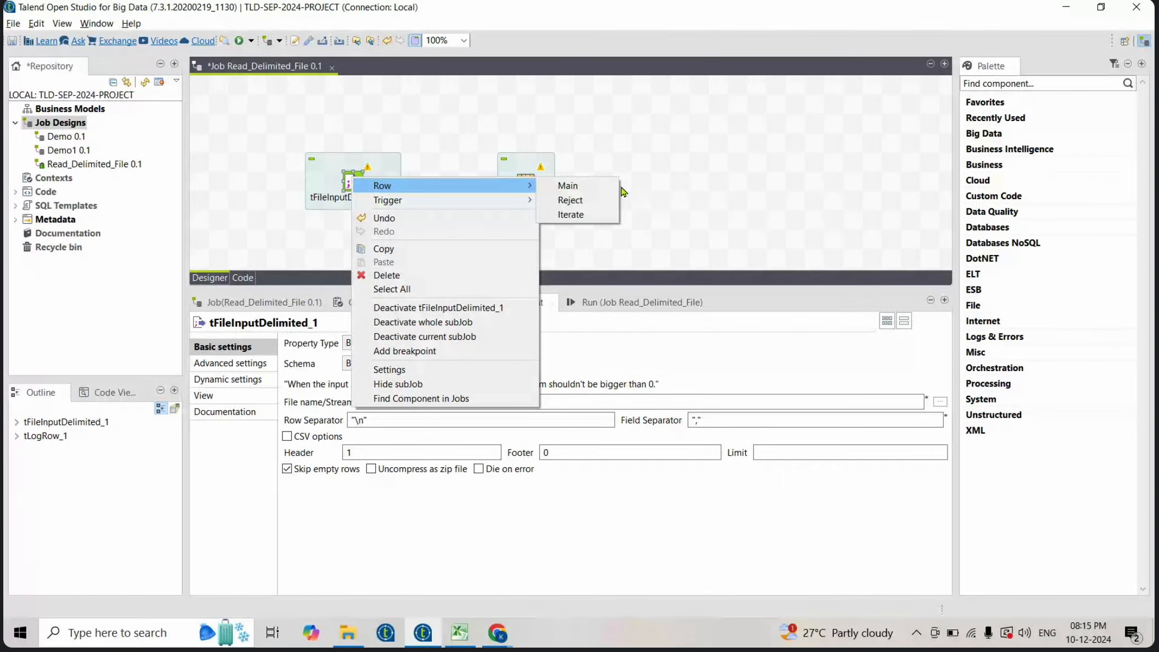
left_click(569, 186)
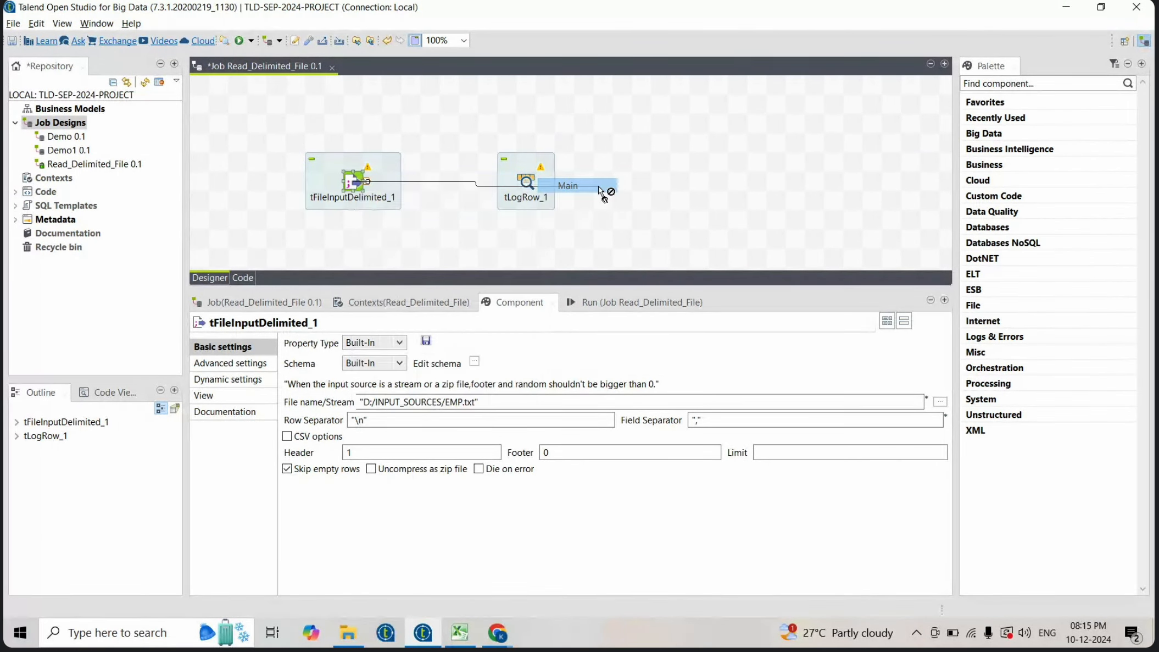
left_click(527, 184)
left_click(528, 184)
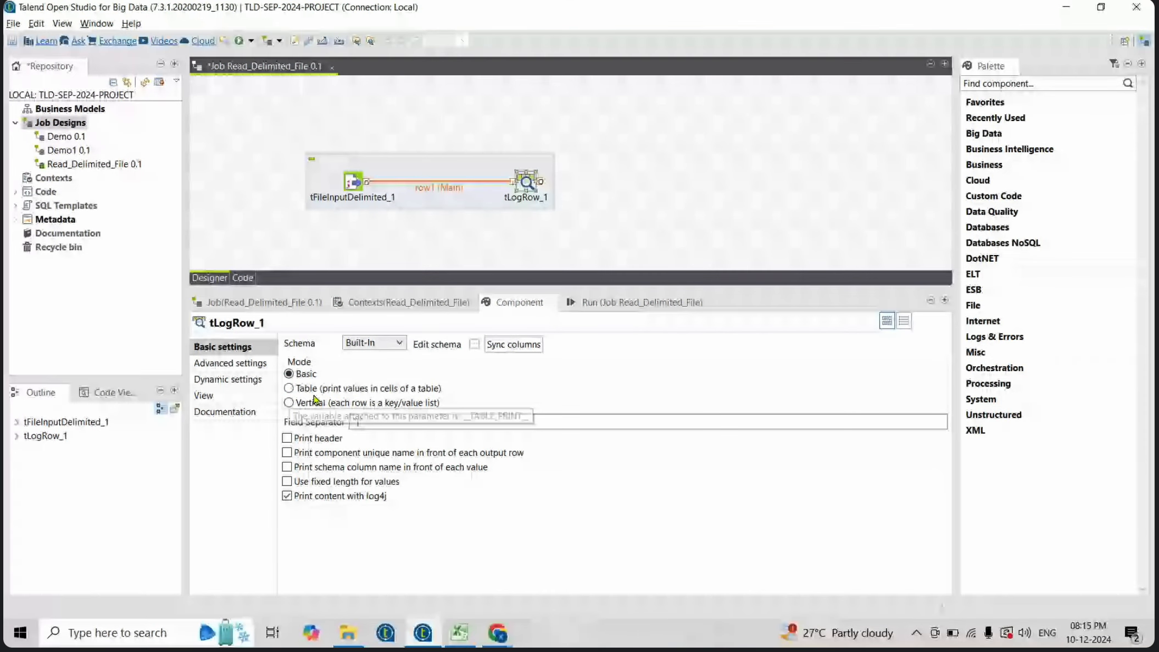
left_click(288, 388)
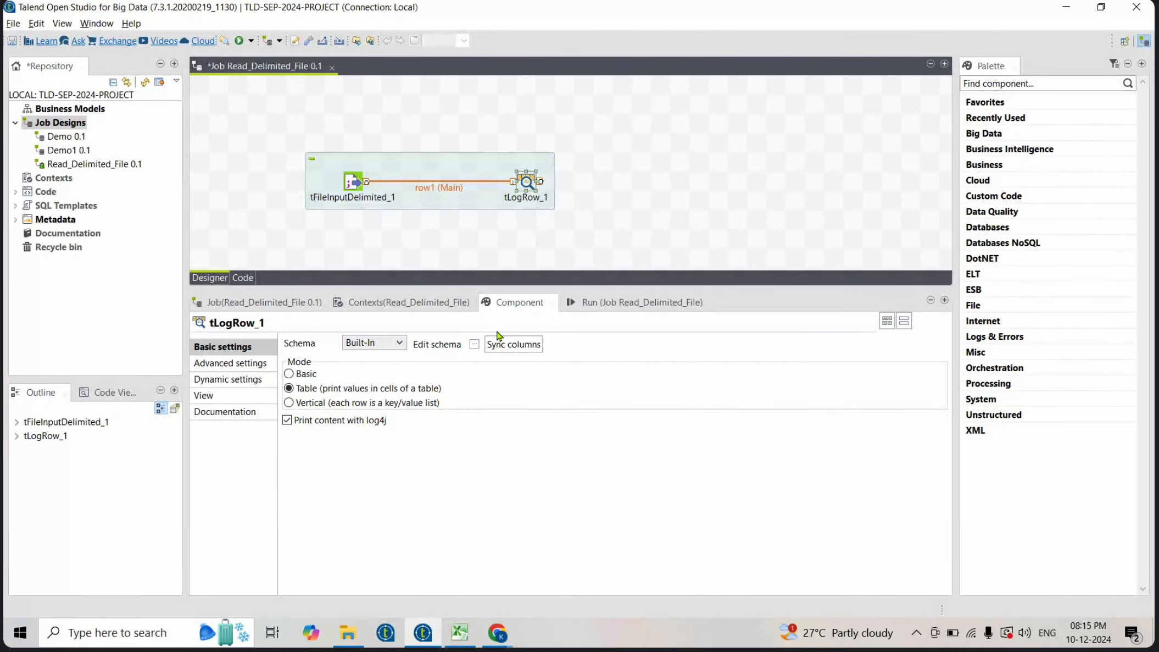
- Open tLogRow's schema, accept it, and sync its columns with the incoming row
left_click(474, 344)
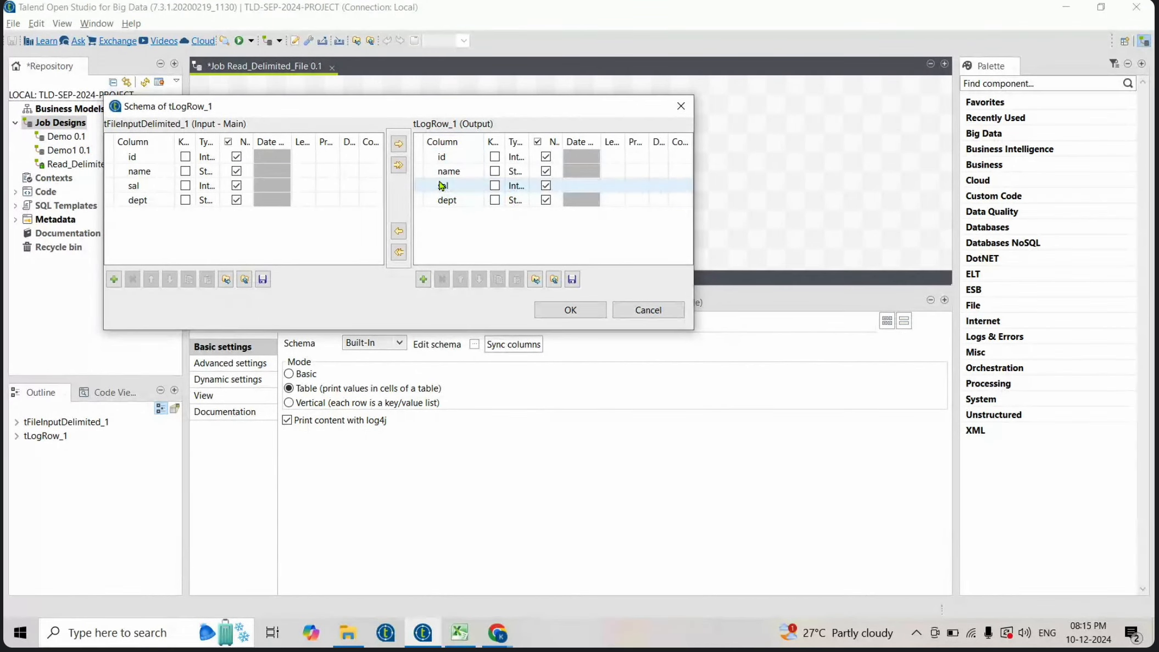
left_click(569, 311)
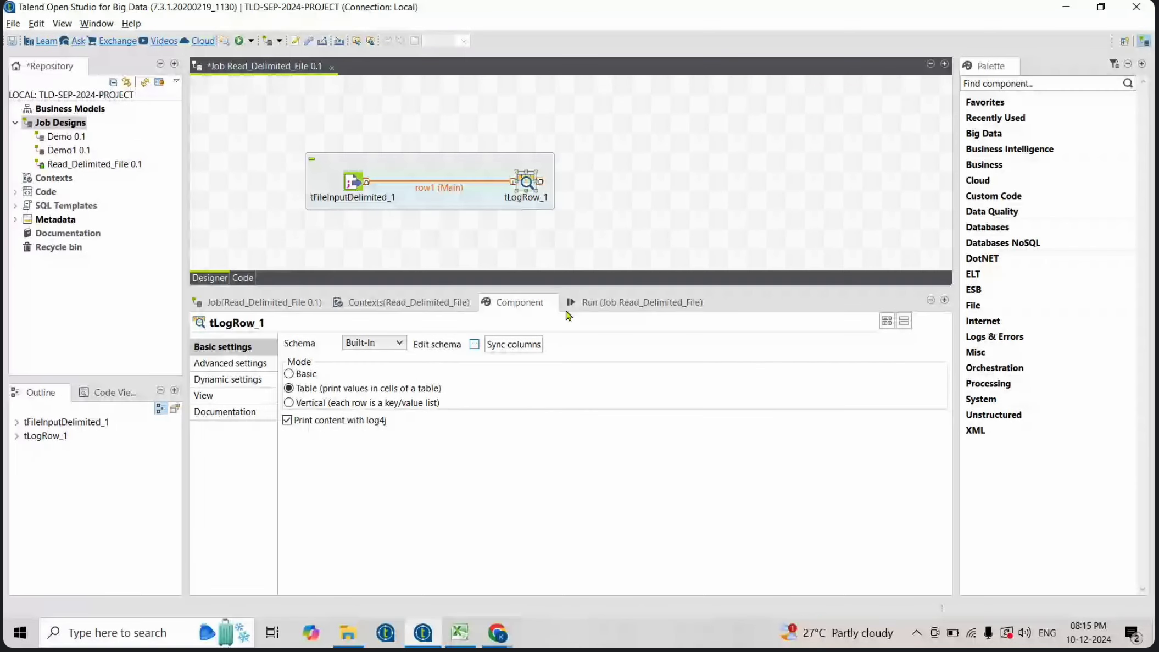
left_click(502, 348)
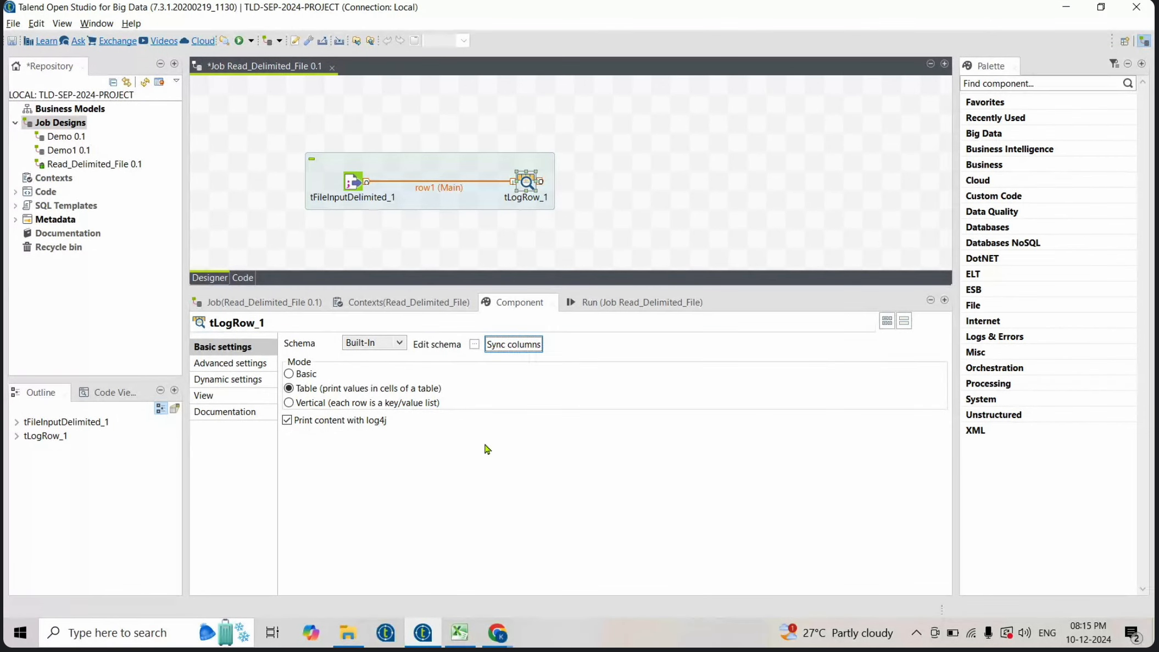
- Run the Read_Delimited_File job
left_click(532, 187)
left_click(354, 181)
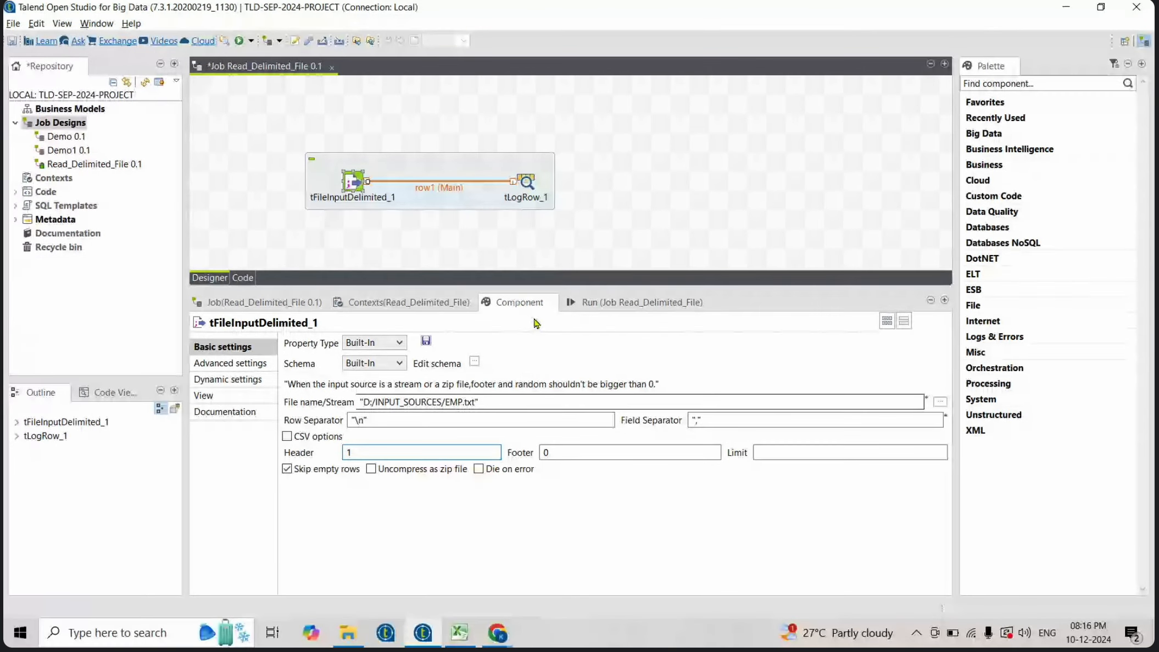
left_click(522, 309)
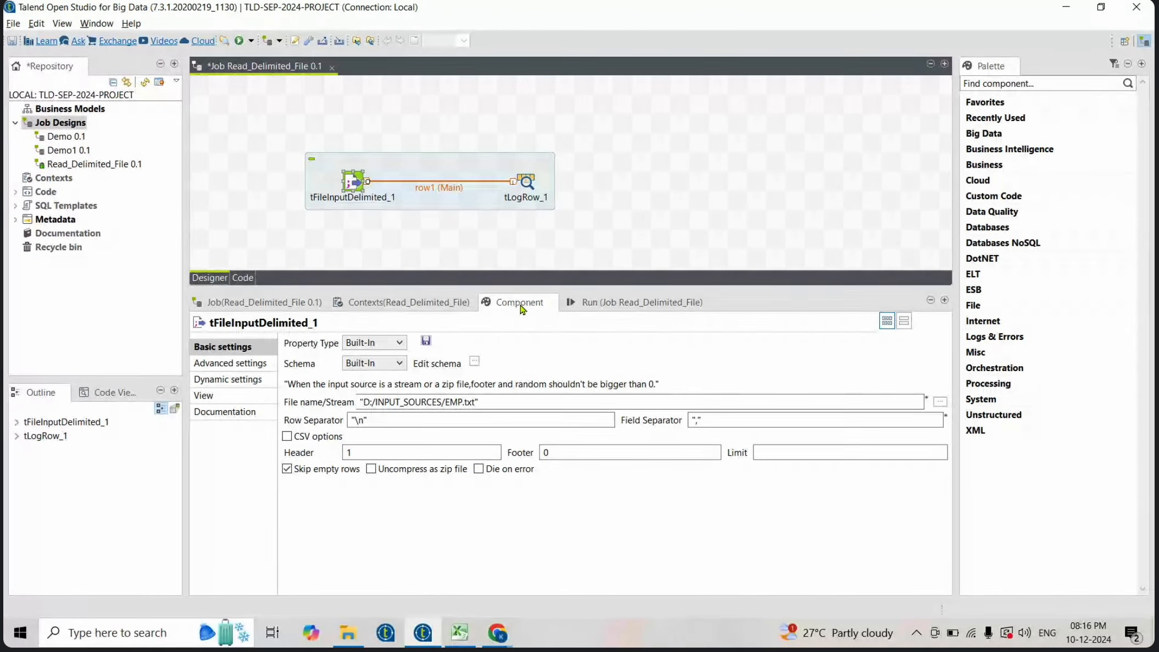
left_click(601, 309)
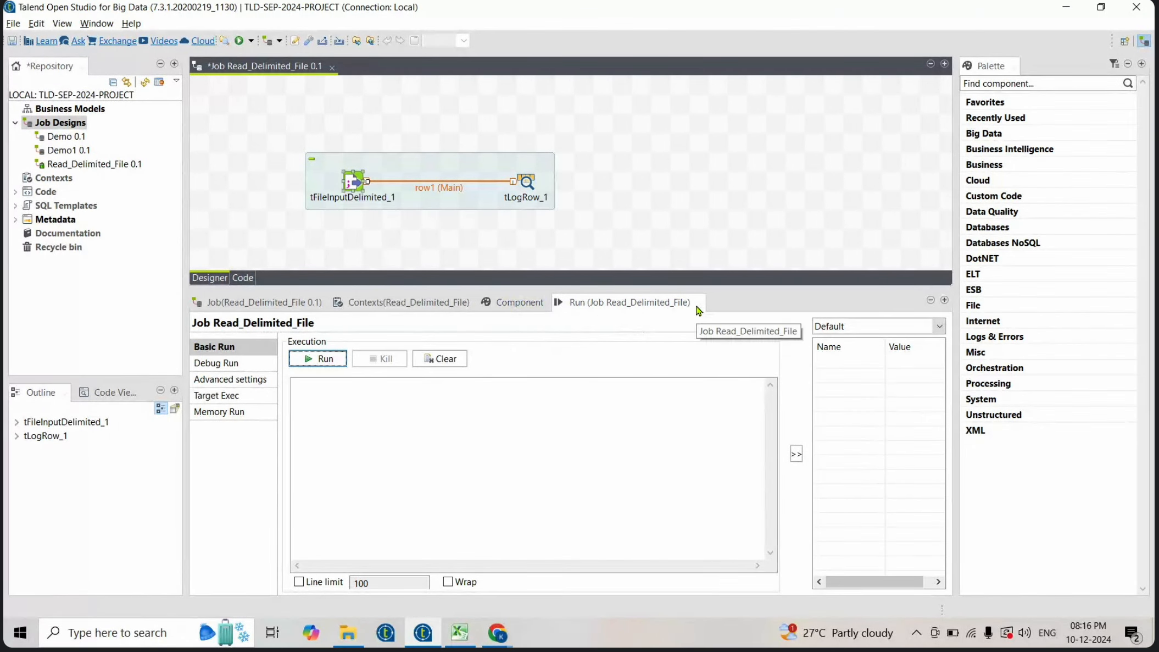
left_click(319, 358)
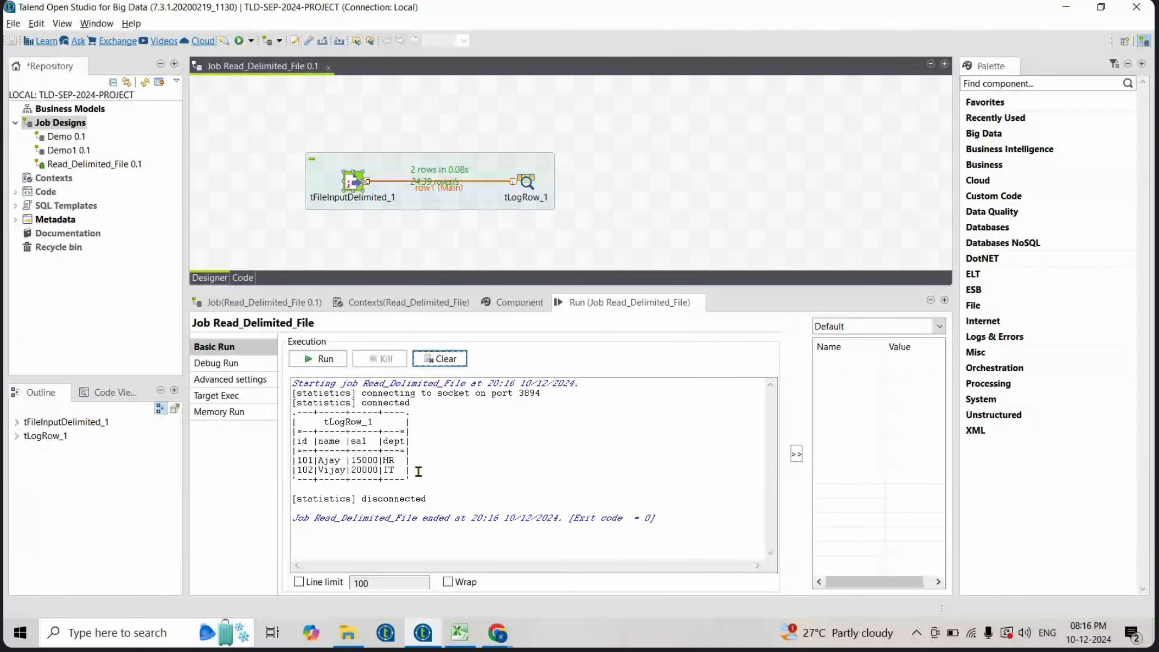
- Review the printed rows in the run console and the input component's Header and Footer settings
left_click_drag(419, 471, 317, 461)
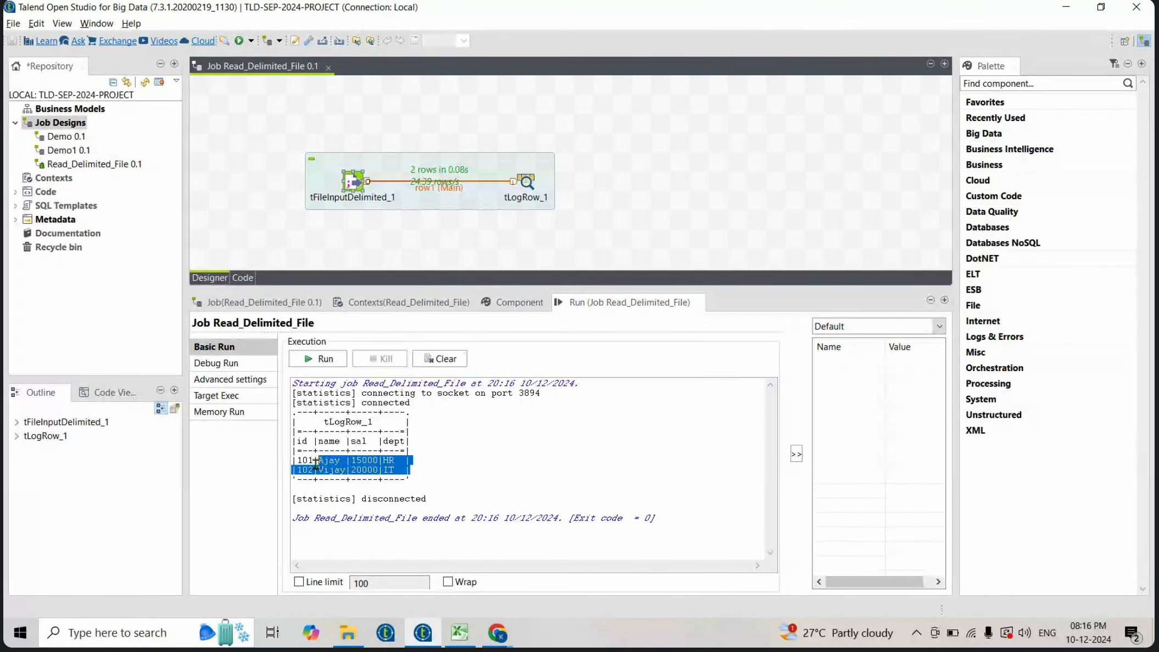
double_click(357, 183)
left_click(438, 455)
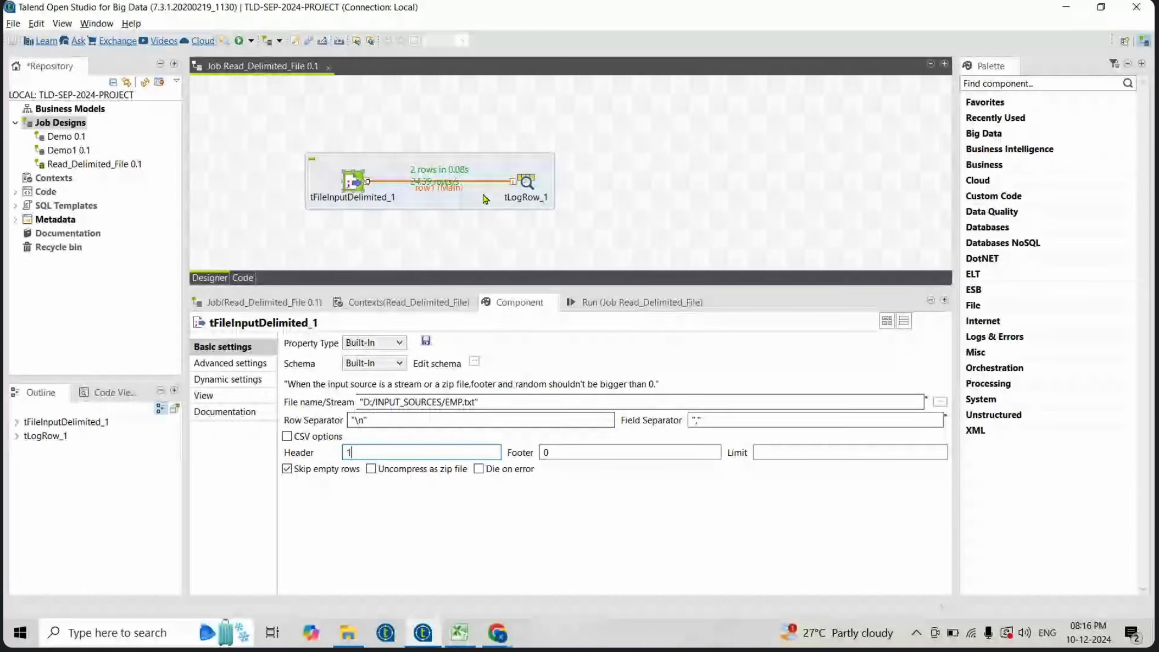
left_click(630, 303)
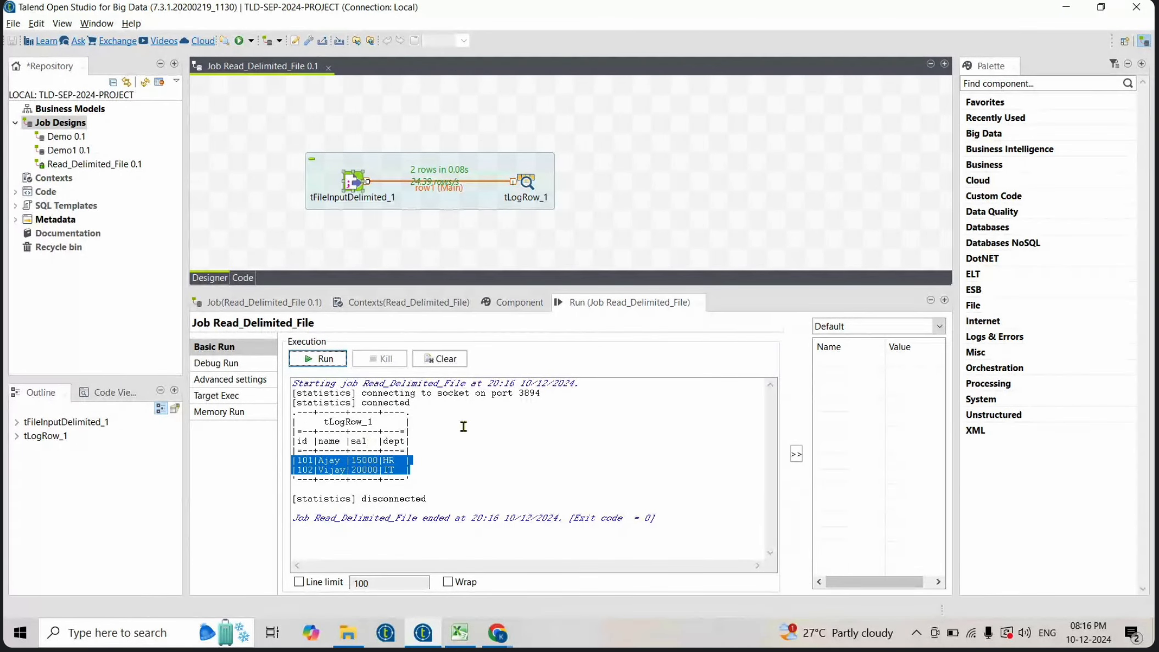
double_click(354, 184)
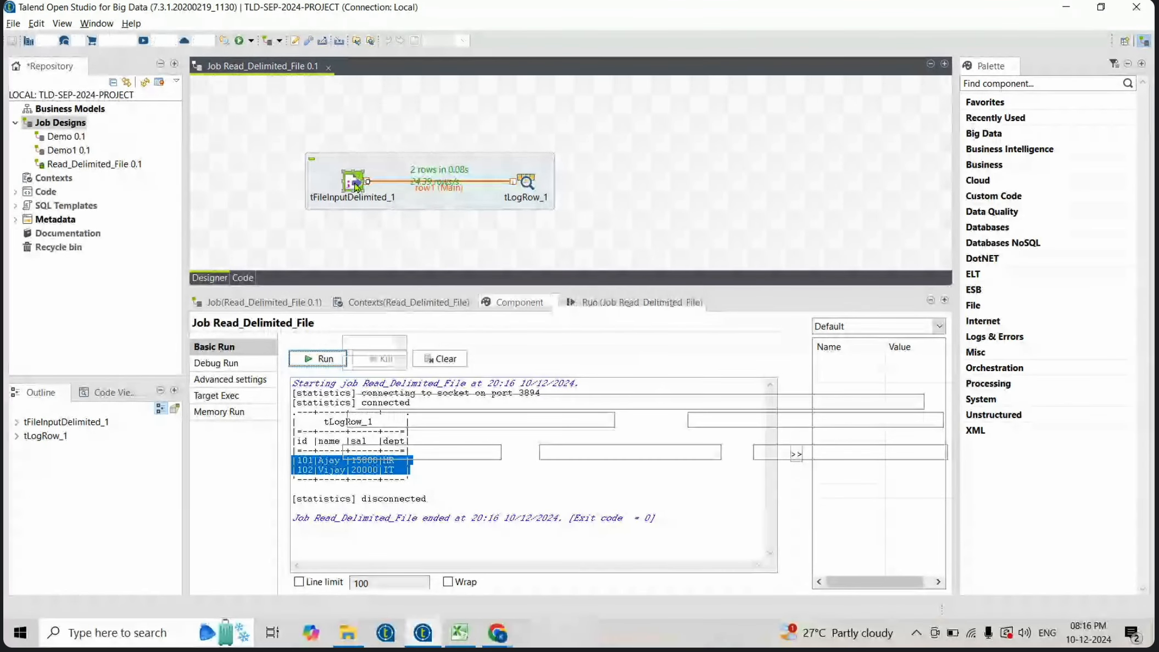
left_click(588, 451)
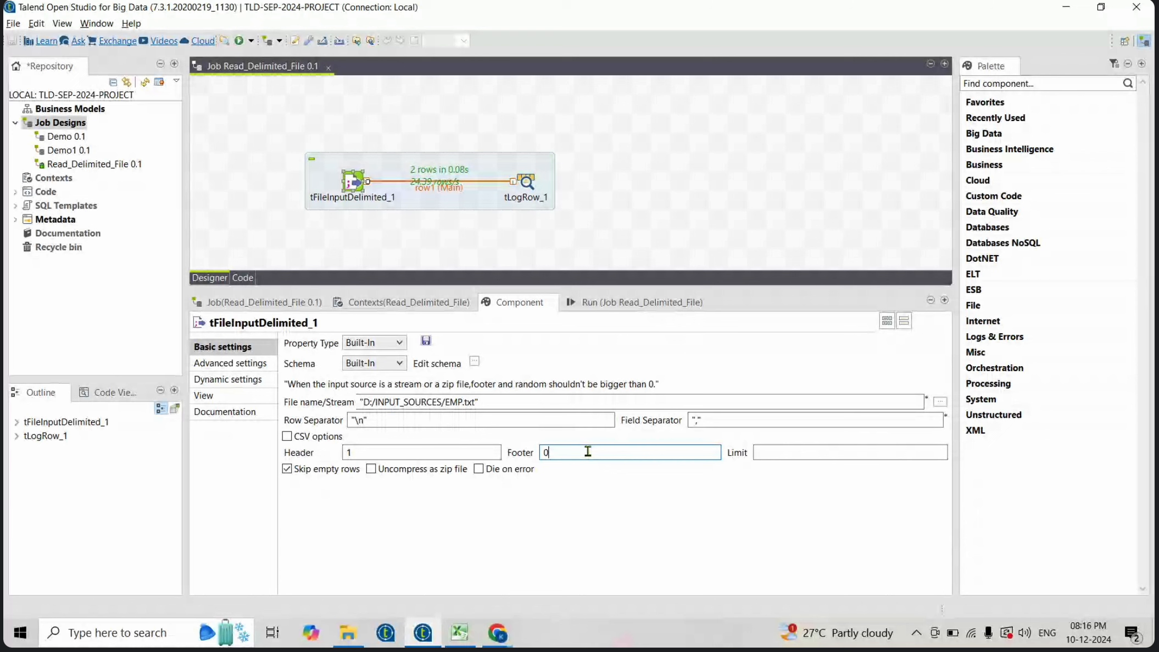
left_click(468, 454)
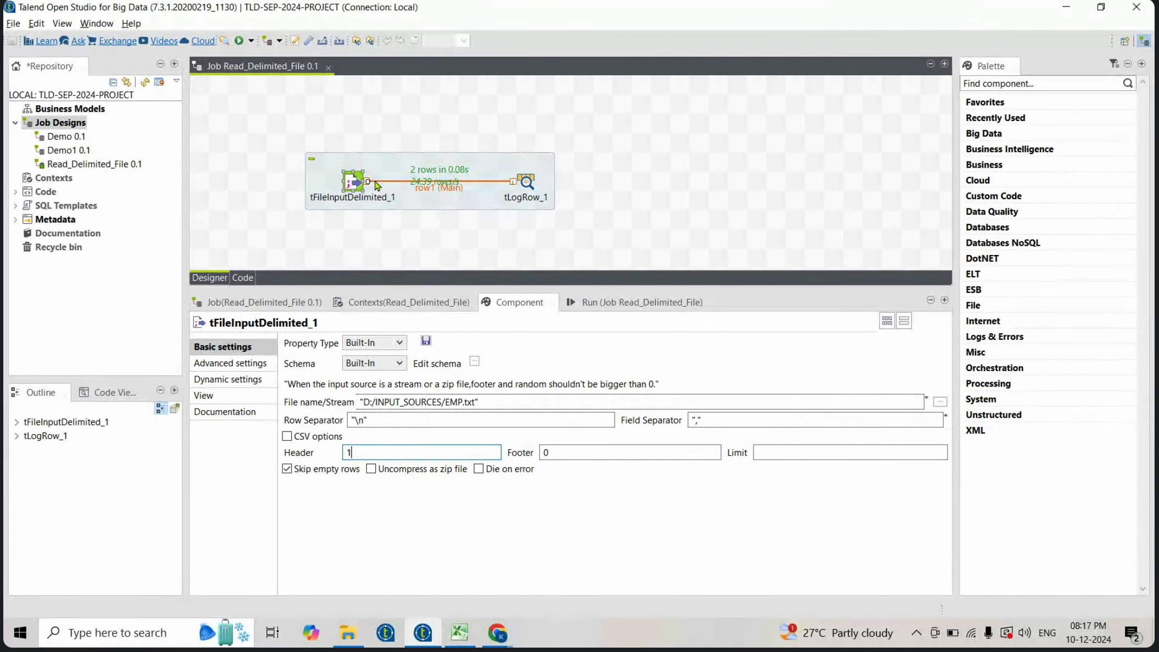
- Delete the tLogRow component from the job
left_click(532, 187)
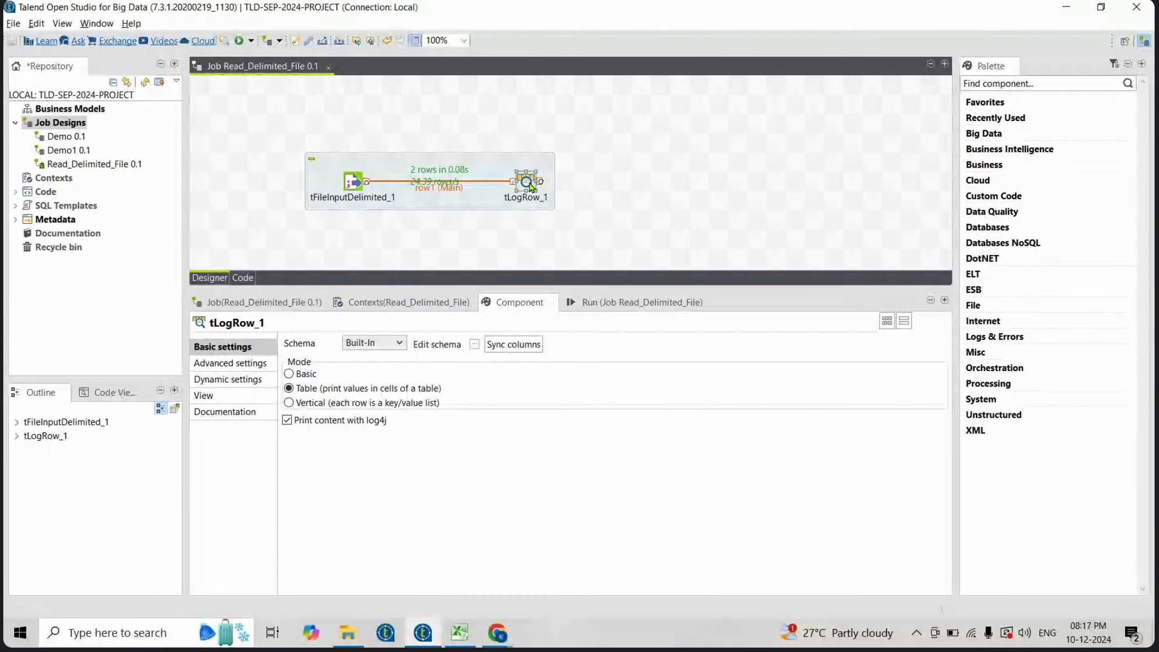
key("Delete")
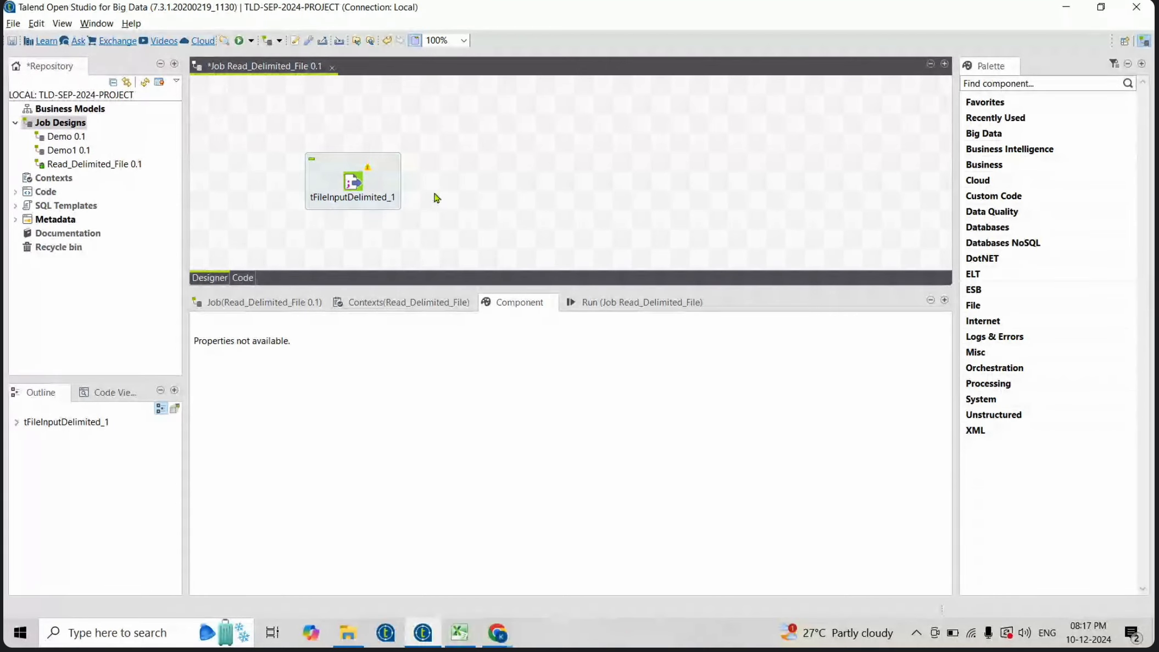
left_click(353, 181)
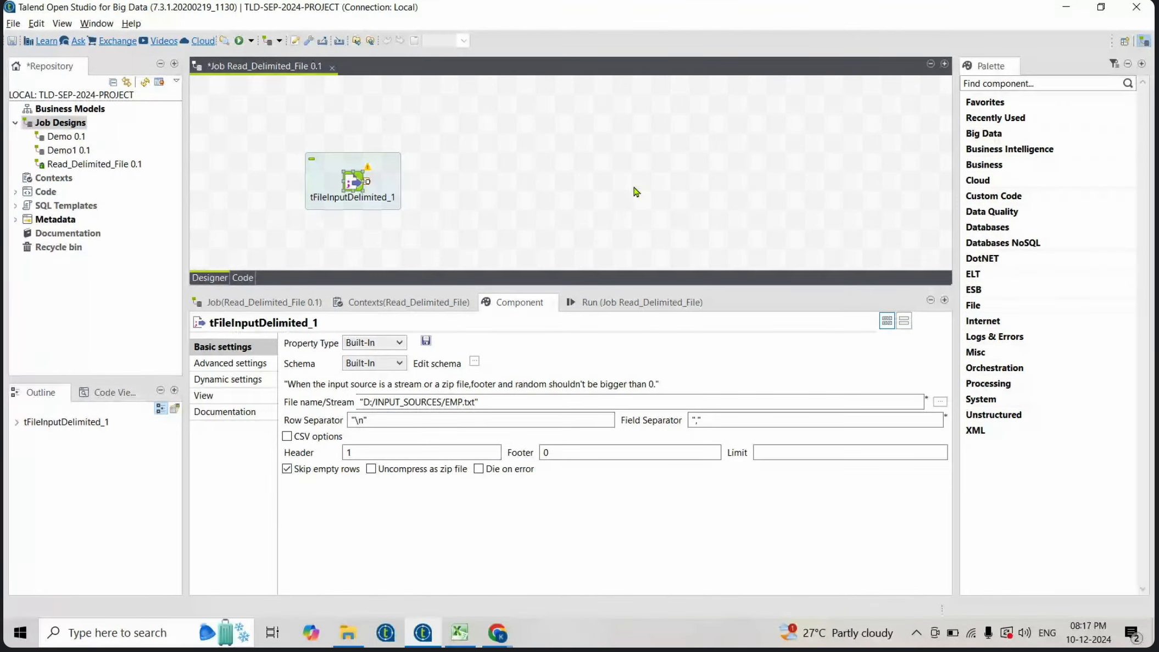
- Add a tFileOutputDelimited component by searching for fileou and place it beside the input component
left_click(635, 191)
type("tl")
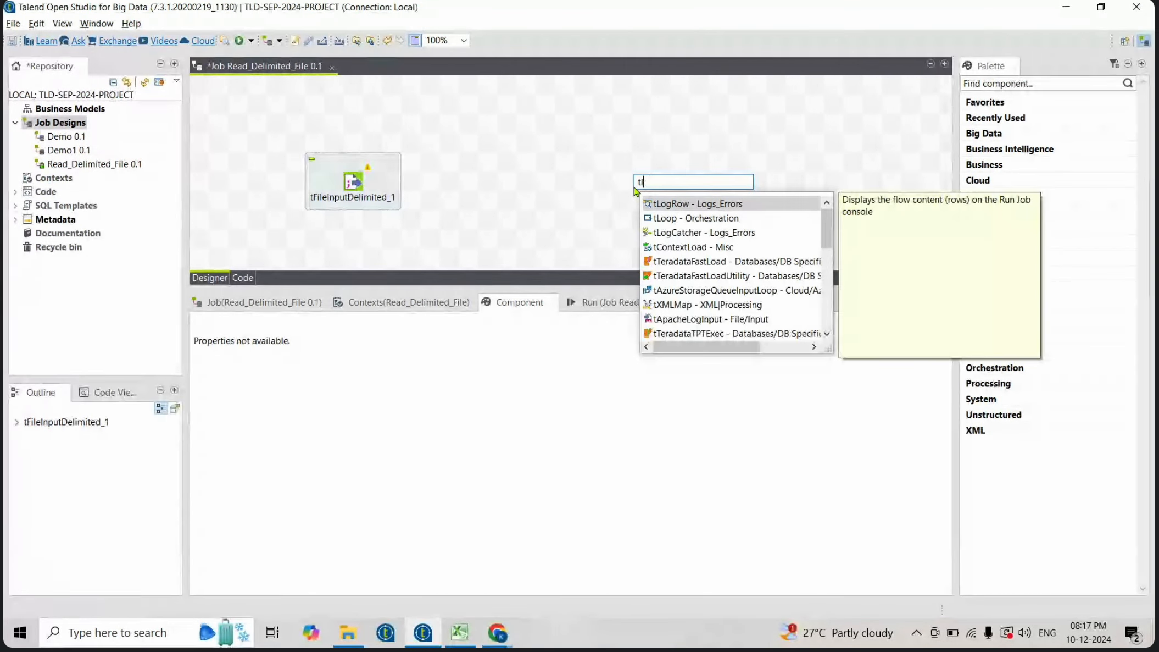
key("BackSpace")
key("BackSpace")
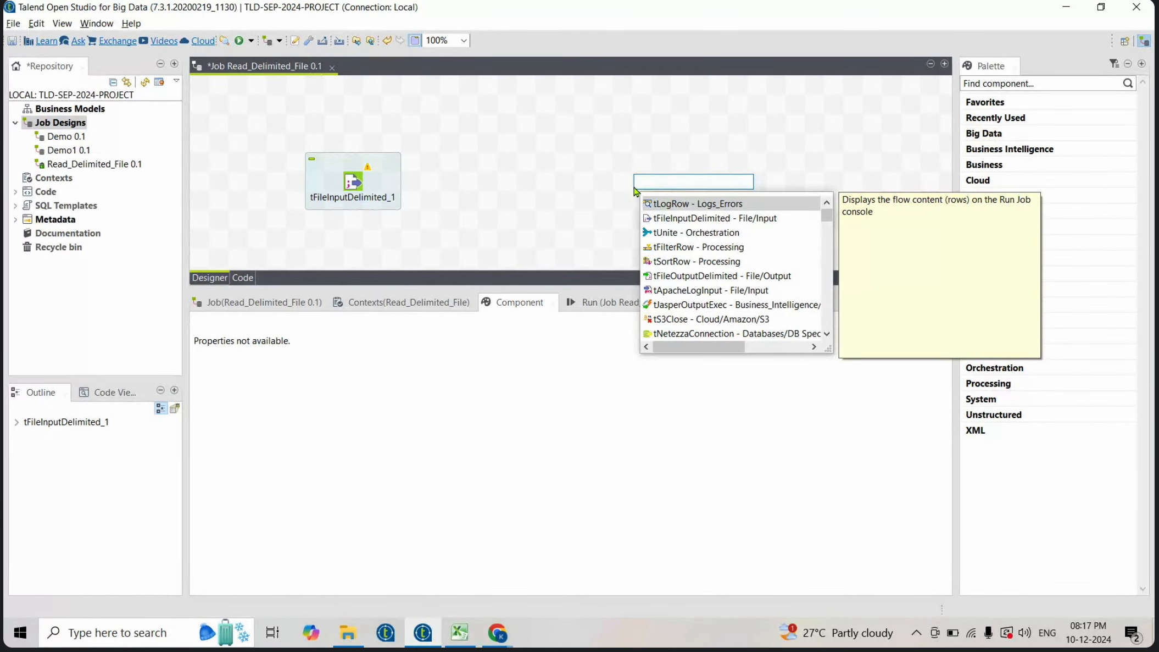
type("fileout")
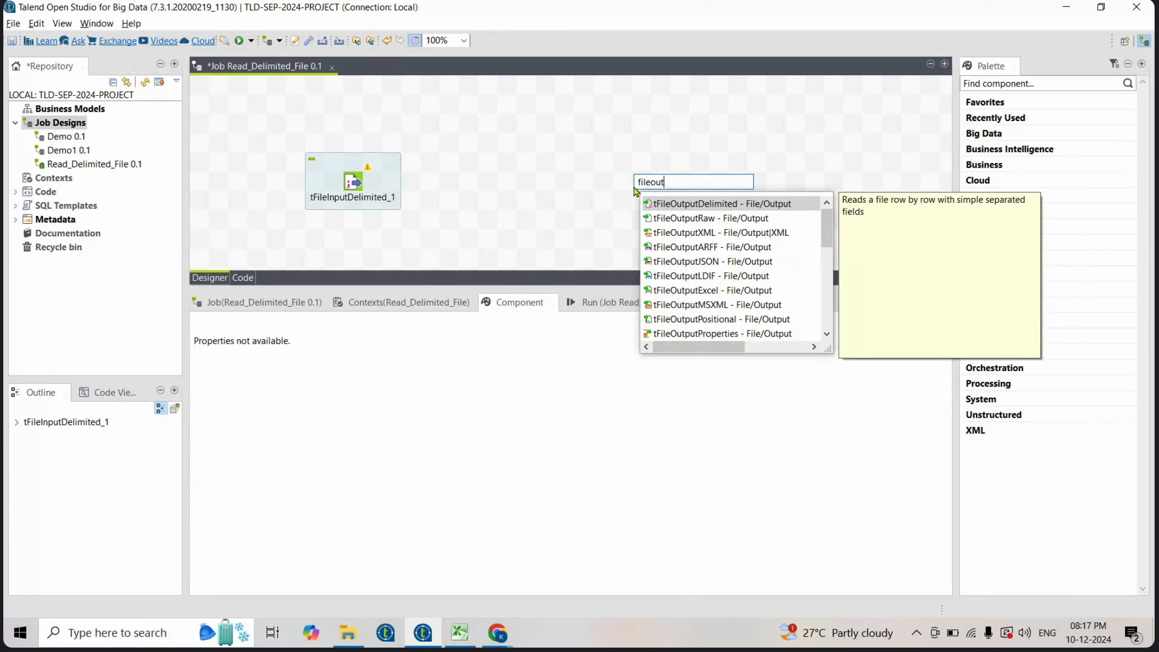
double_click(733, 205)
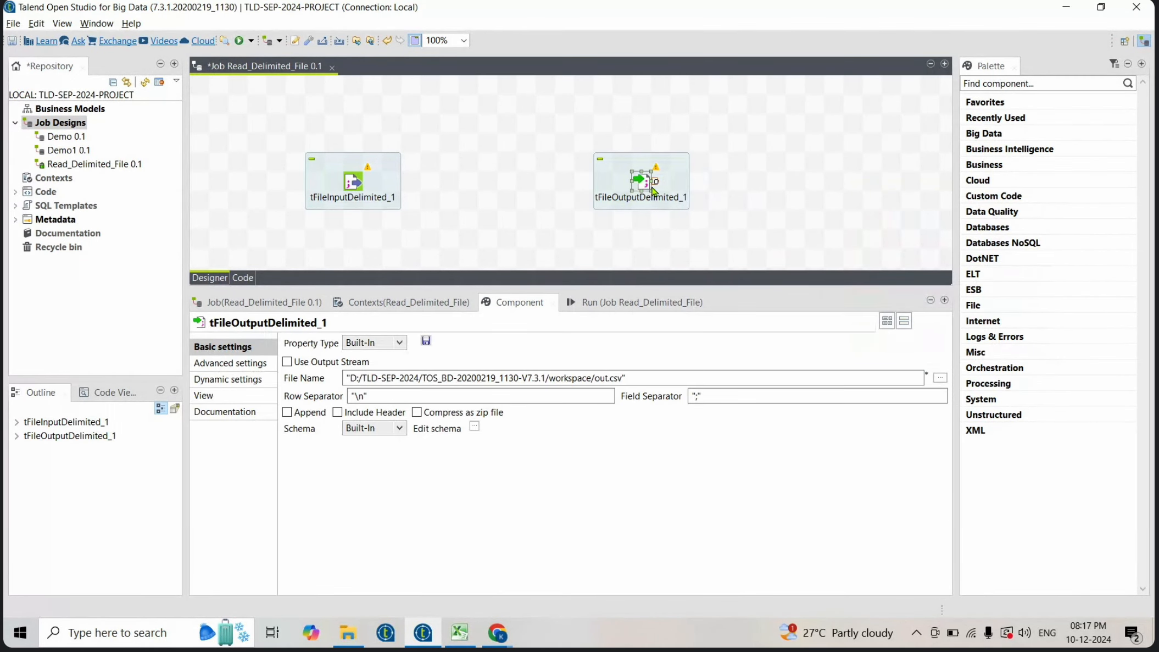
left_click_drag(648, 187, 572, 188)
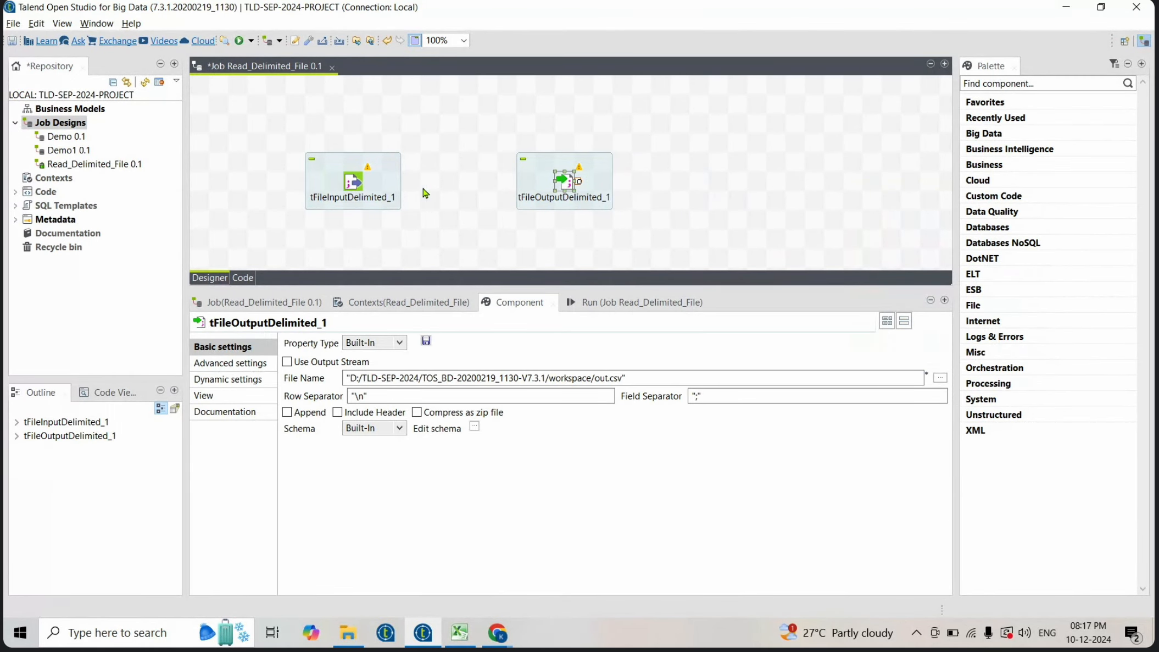
- Connect tFileInputDelimited_1 to tFileOutputDelimited_1 with a Main row link
left_click(361, 185)
right_click(353, 180)
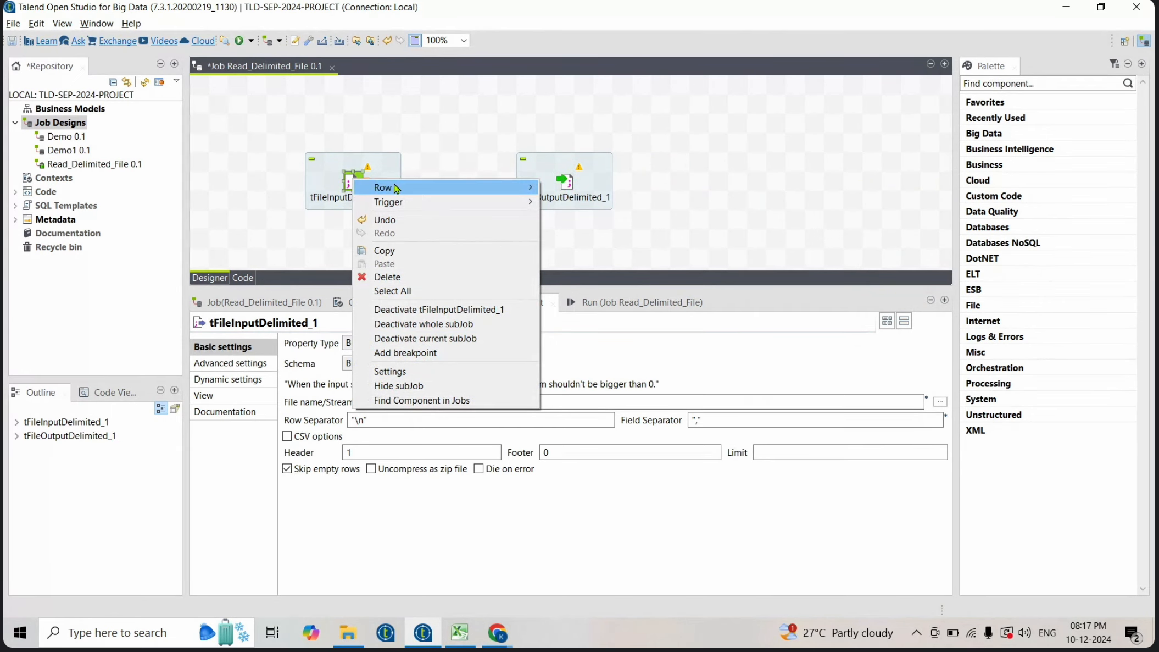
mouse_move(395, 187)
left_click(569, 188)
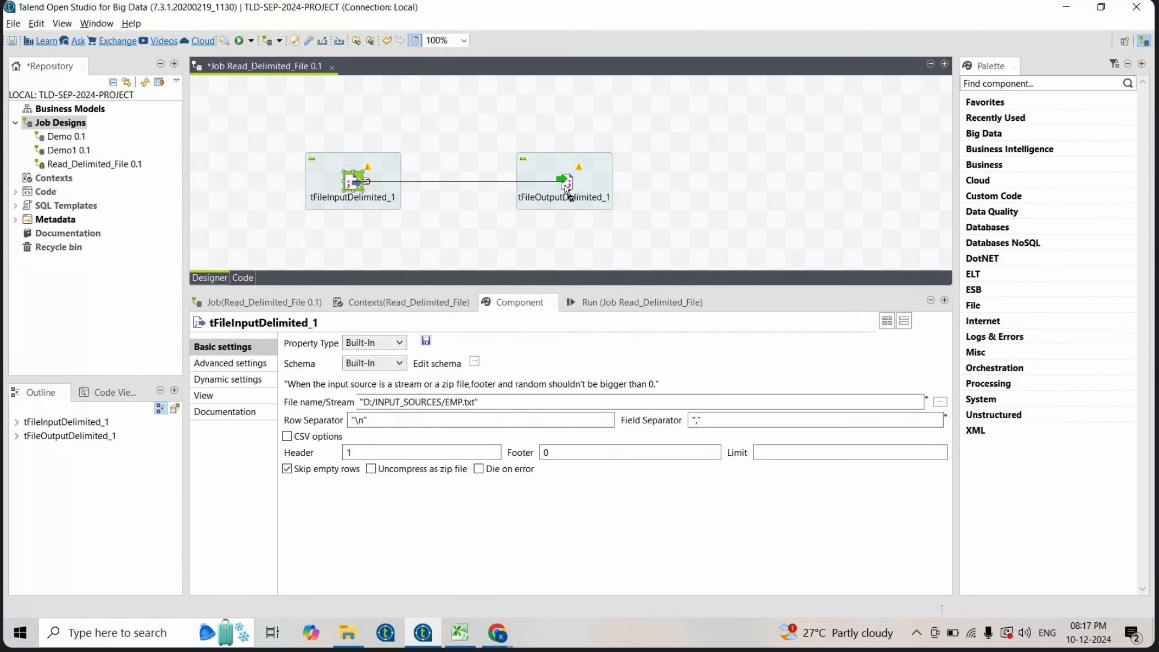
left_click(564, 181)
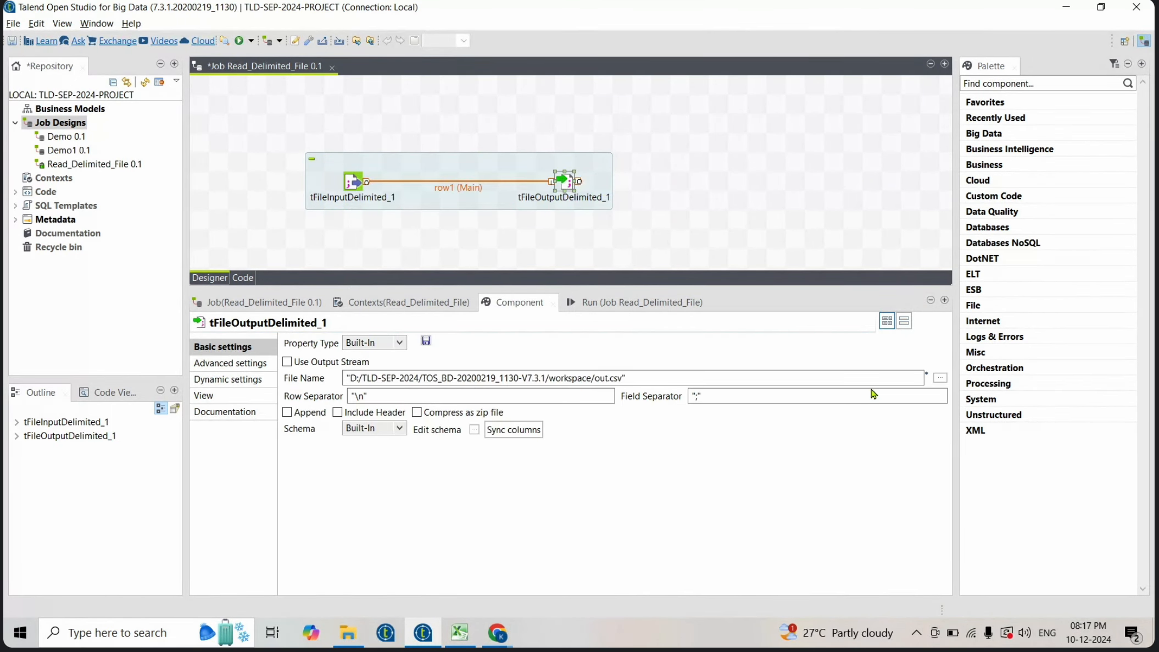
- Set the output file name to "D:/OUTPUT_FILES/empOut.txt" by browsing to the OUTPUT_FILES folder and renaming
left_click(941, 378)
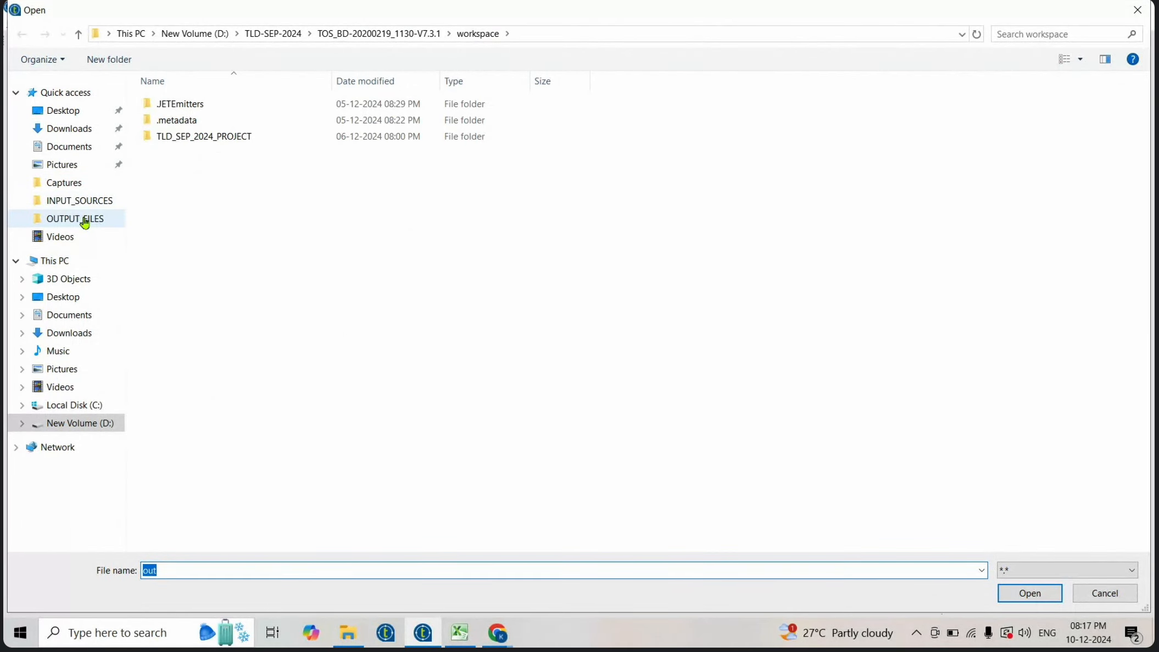
left_click(85, 219)
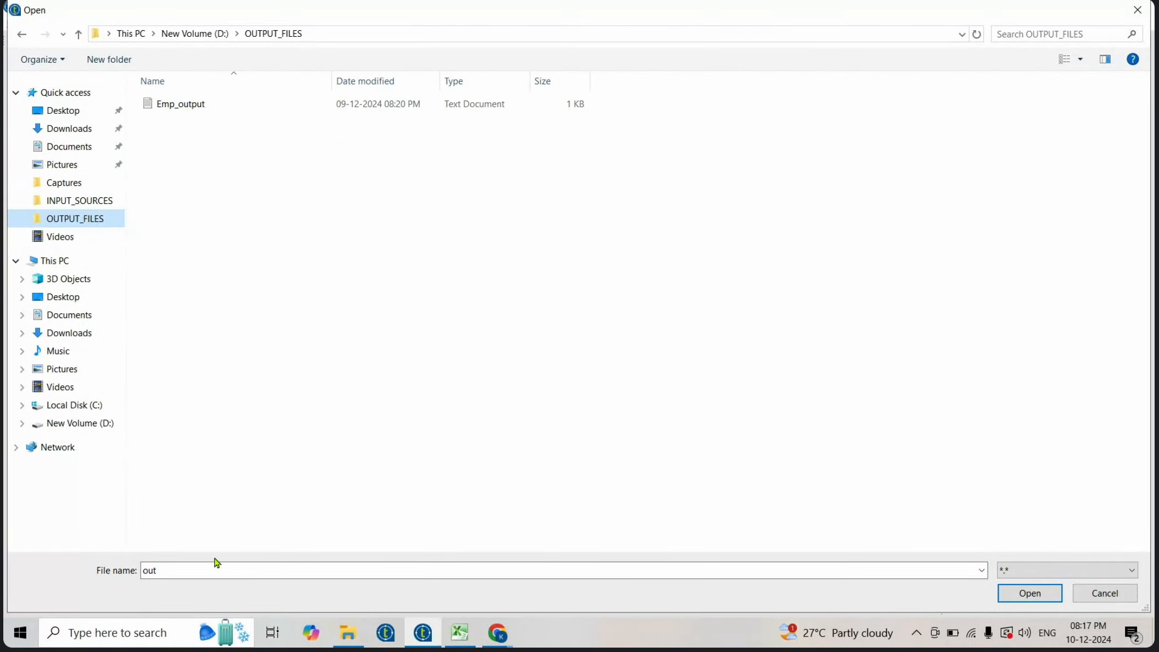
left_click(1040, 599)
left_click(439, 378)
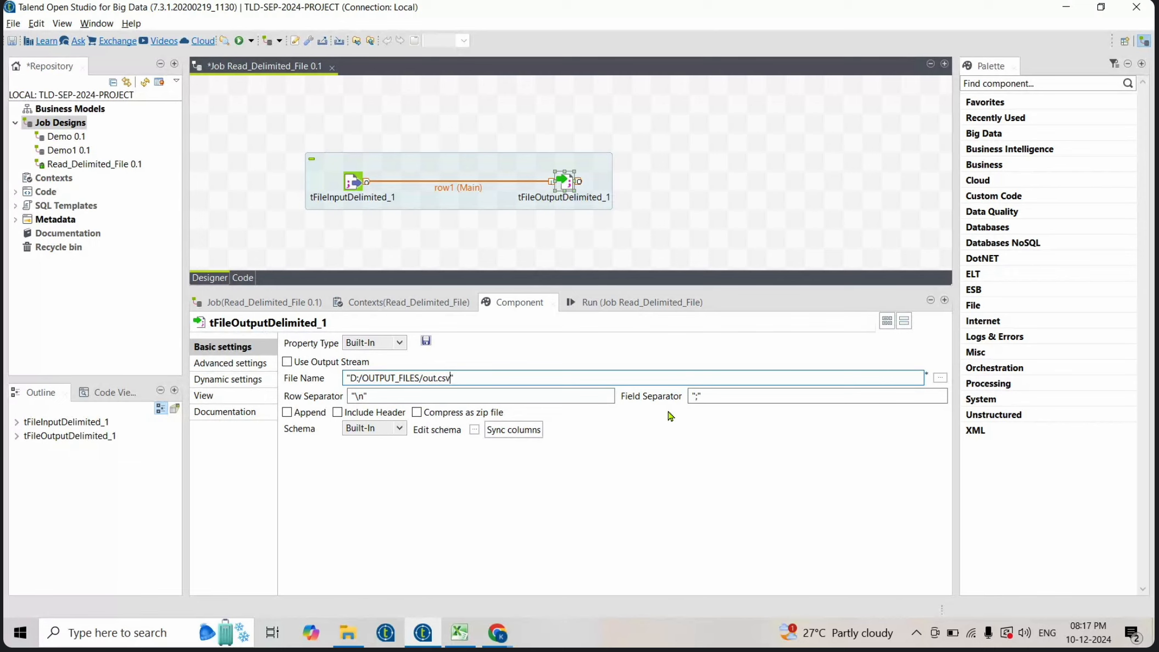
key("BackSpace")
key("BackSpace")
key("BackSpace")
type("empO")
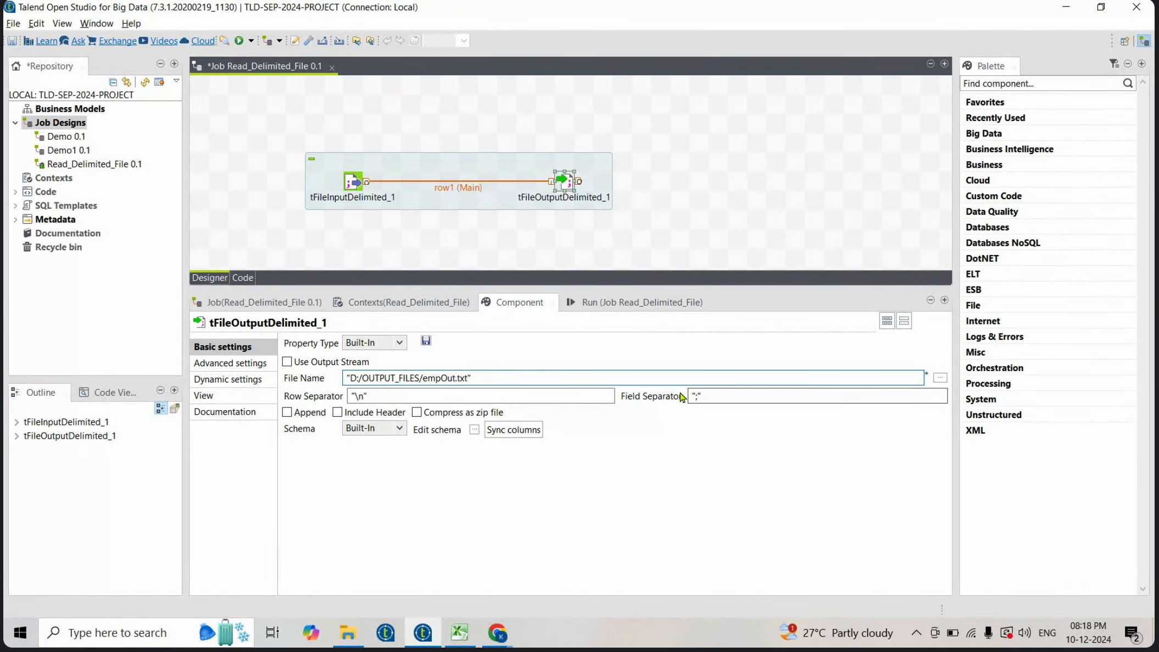
- Set the output's field separator to "|" and enable Include Header
left_click(699, 395)
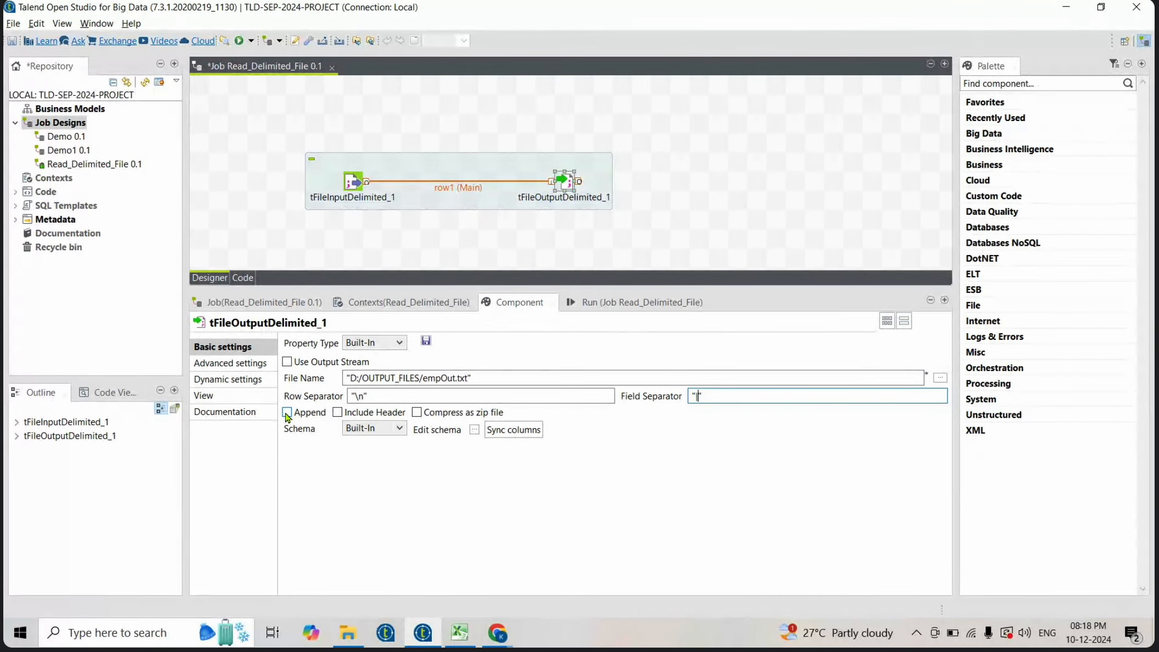
left_click(345, 412)
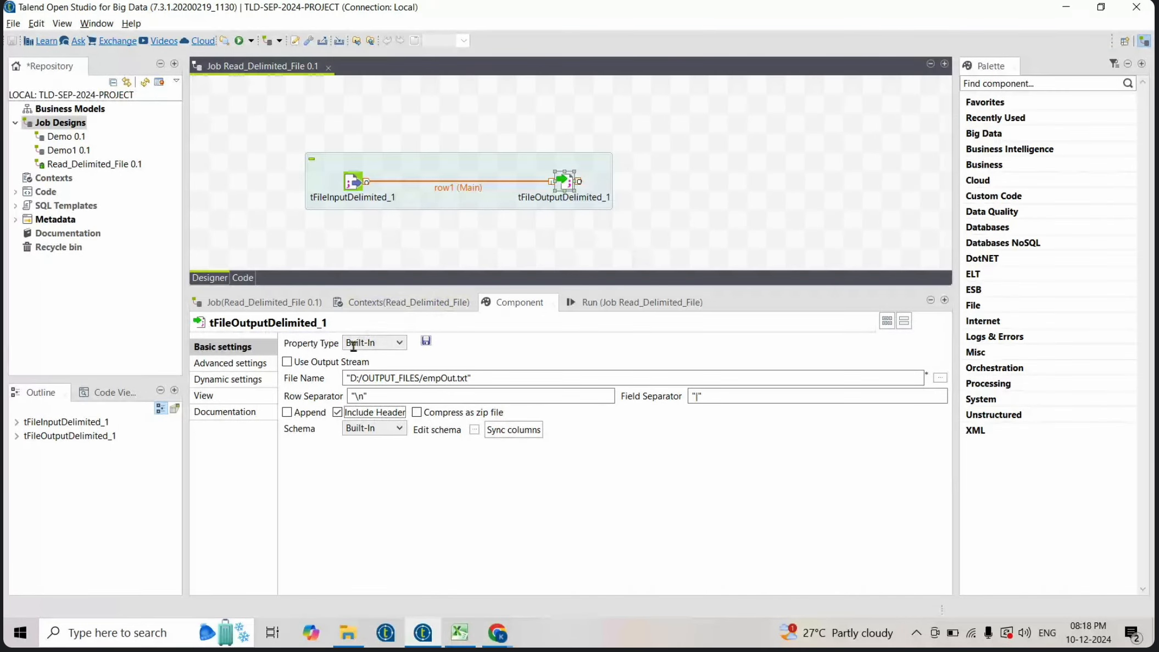
- Open the output component's schema and accept it
left_click(474, 430)
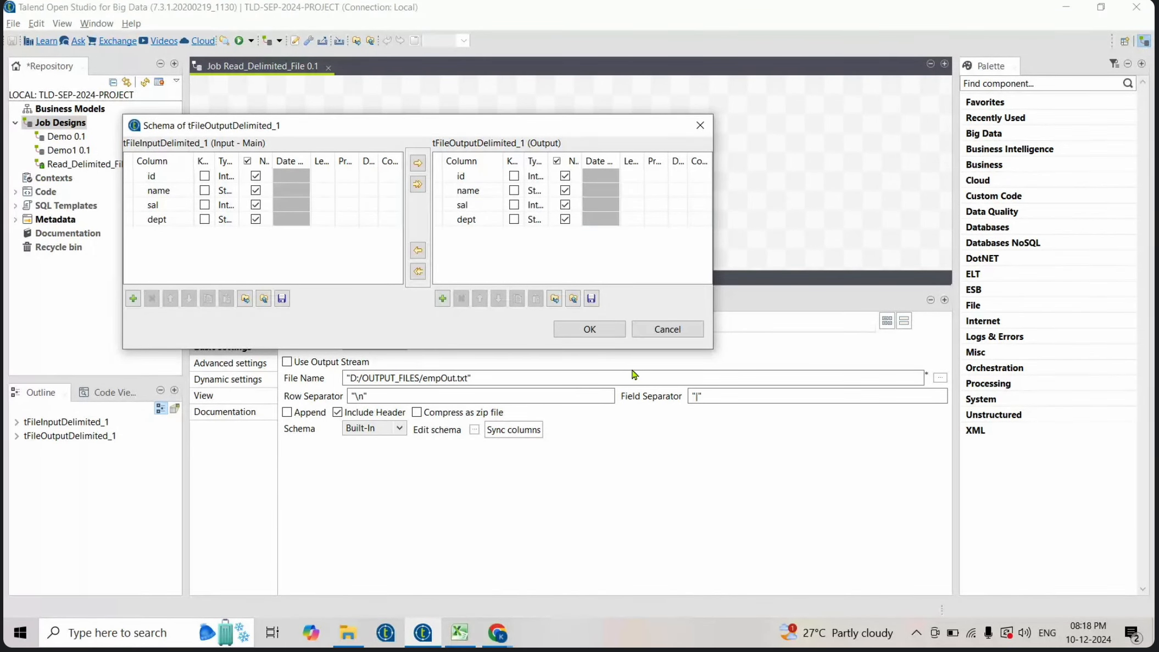
left_click(605, 330)
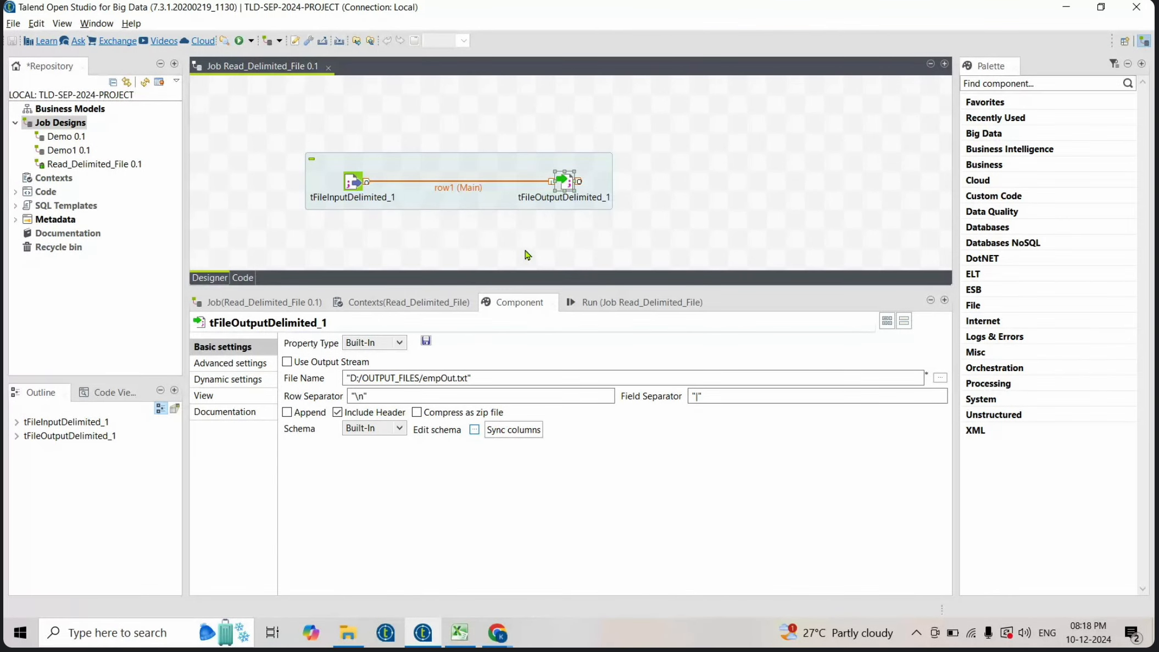
- Clear the run console and run the job
left_click(625, 308)
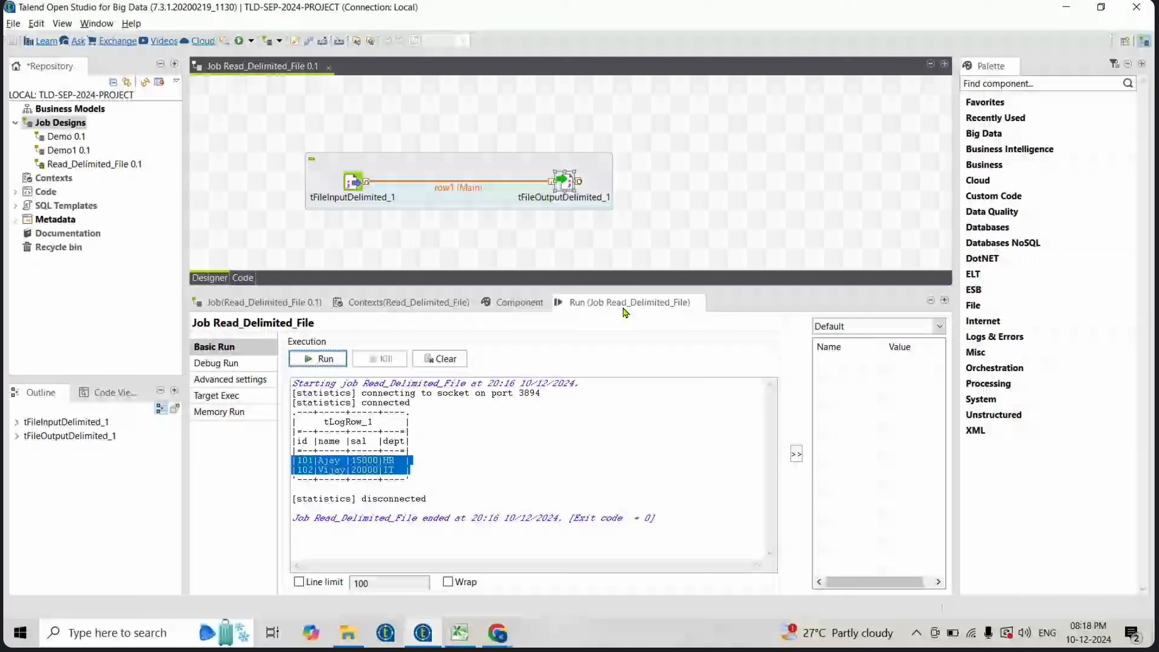
left_click(441, 363)
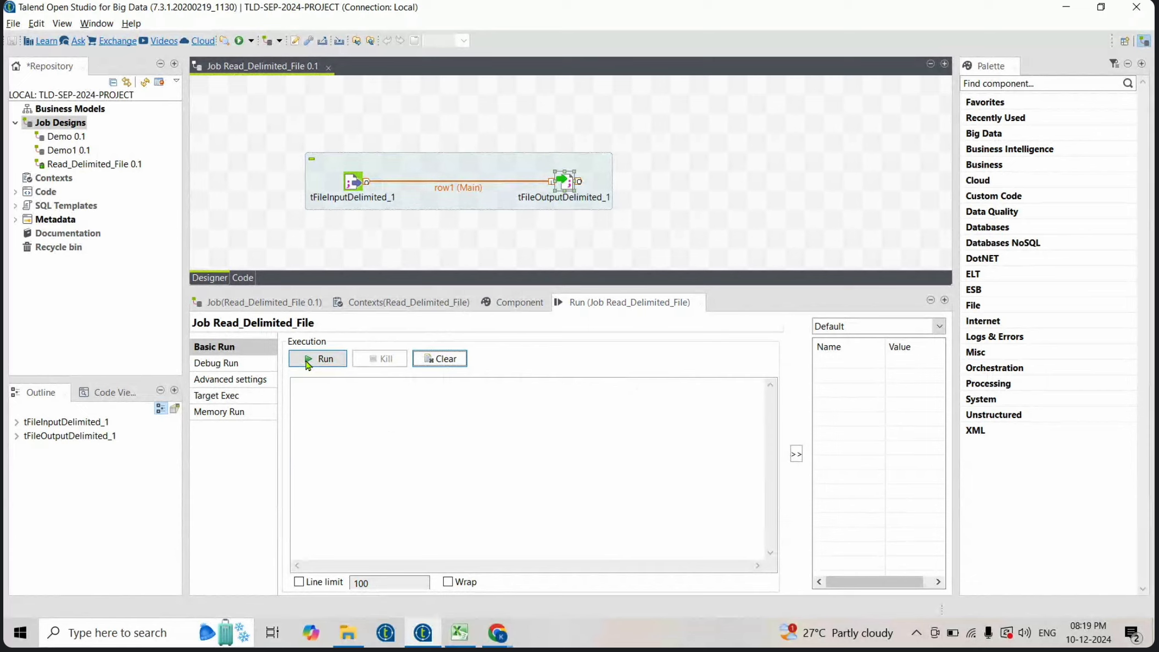
left_click(308, 363)
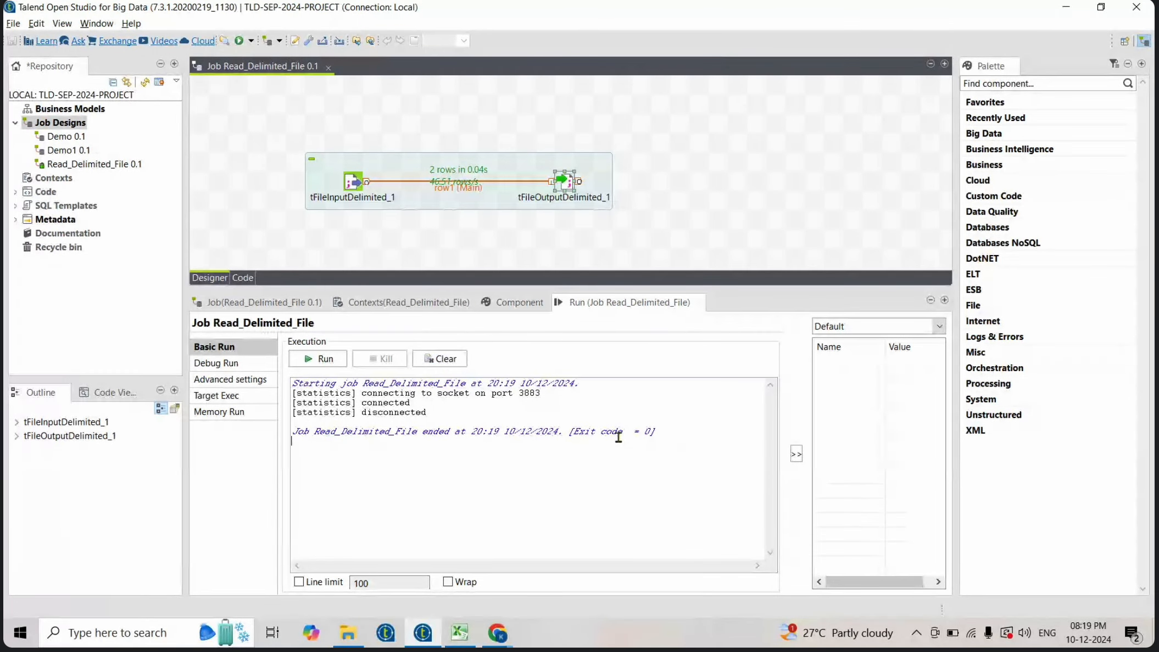
left_click_drag(658, 431, 292, 393)
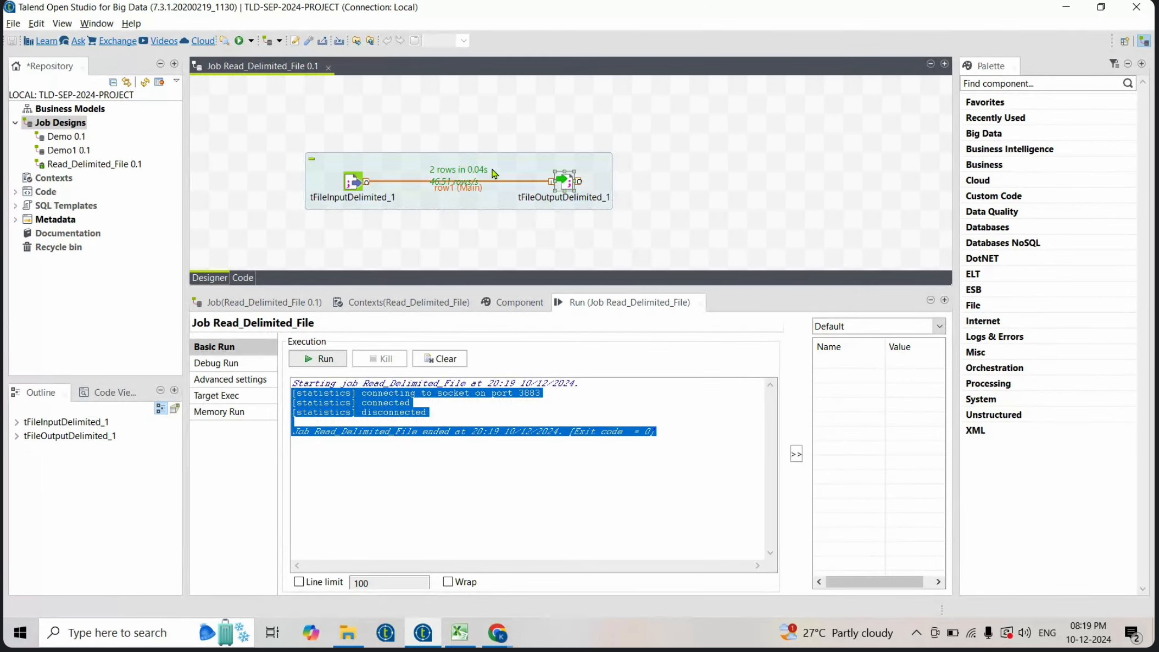
- Open empOut.txt from the OUTPUT_FILES folder and inspect its pipe-delimited contents
double_click(571, 185)
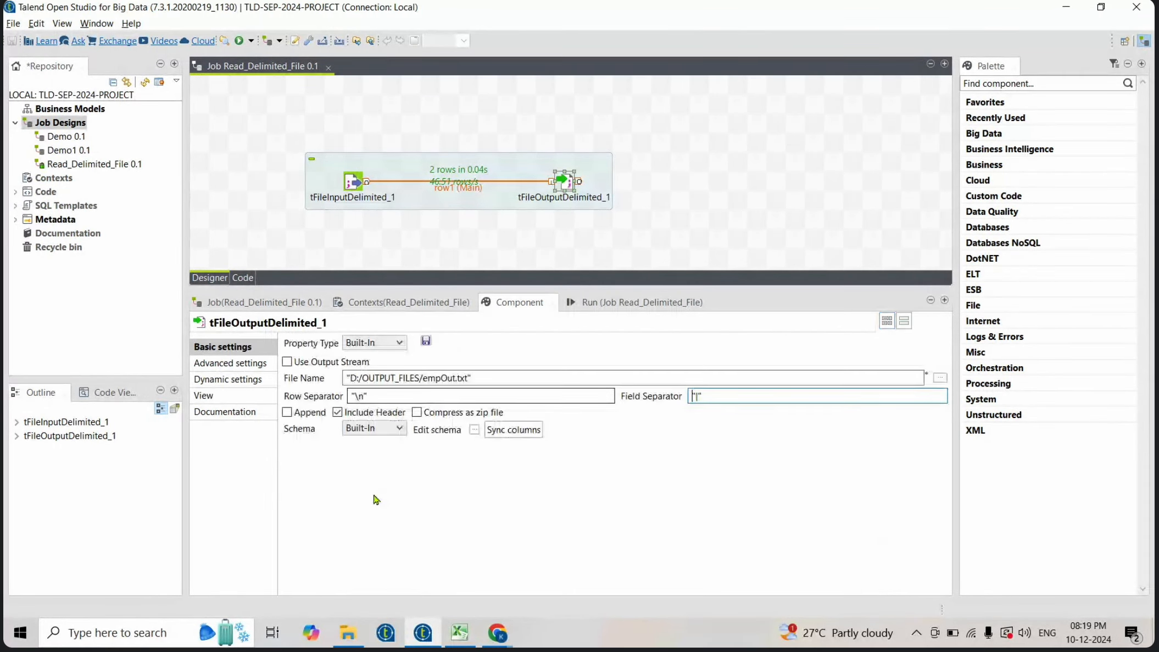
left_click(352, 632)
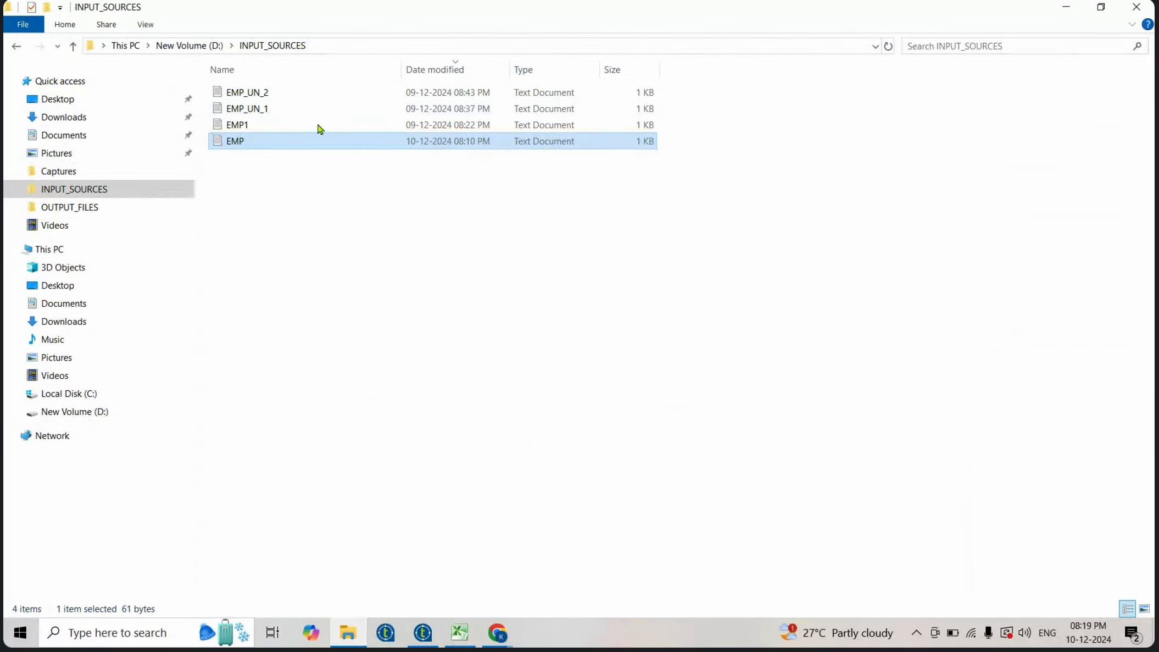
left_click(212, 46)
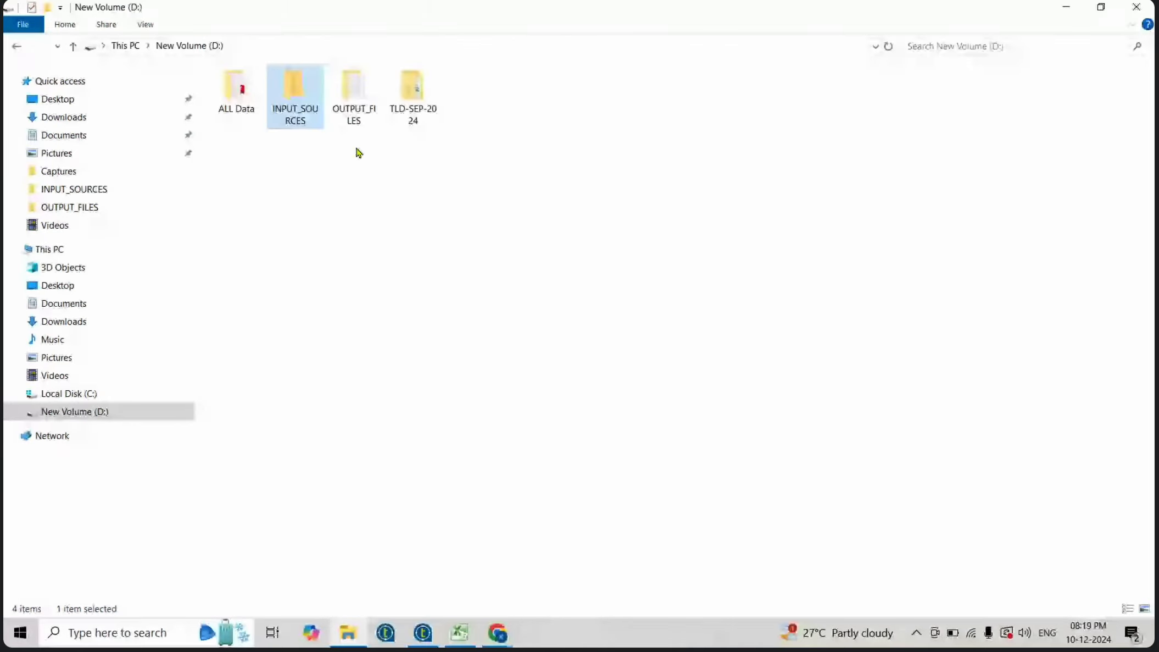
double_click(365, 105)
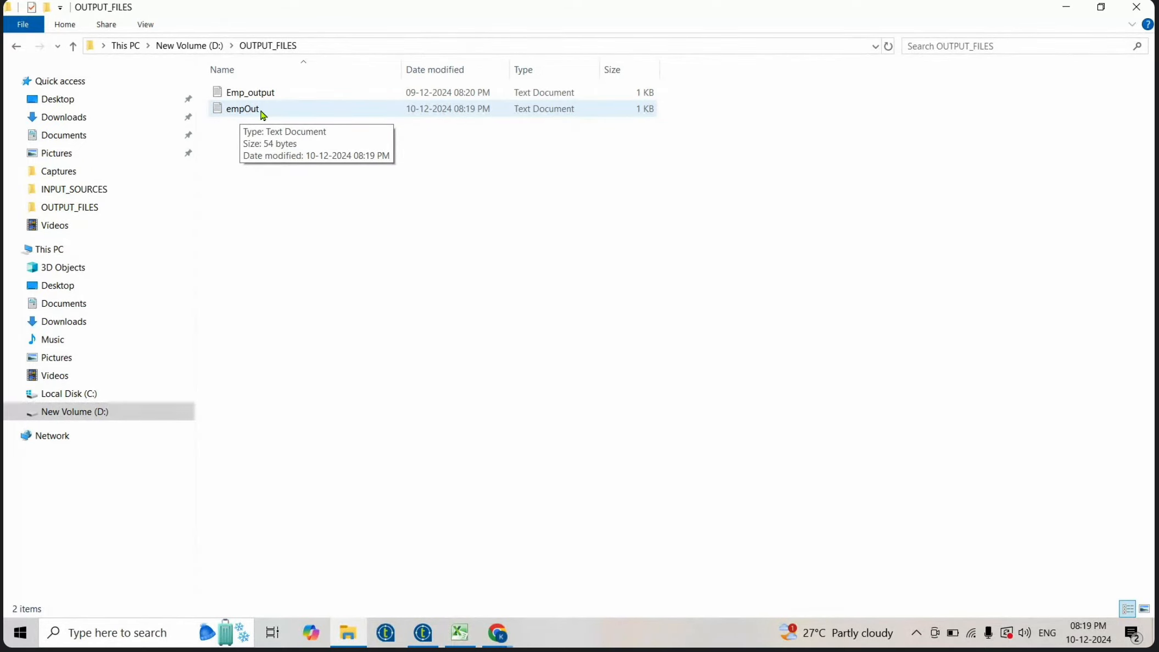
left_click(263, 115)
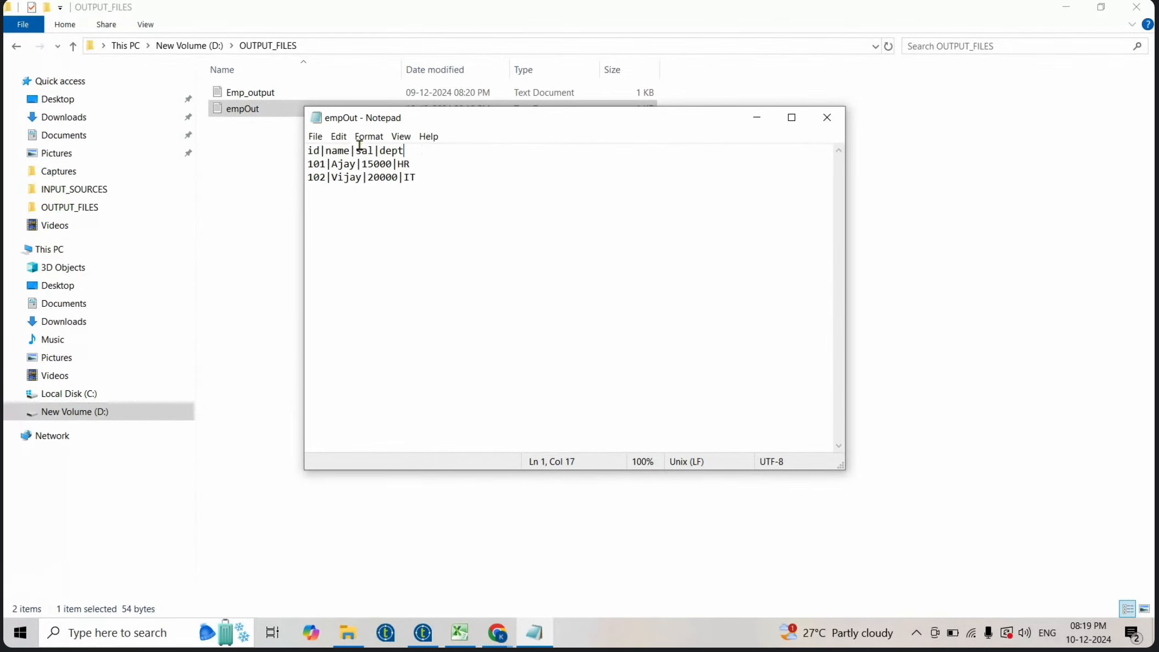
key("shift+Home")
left_click_drag(435, 181, 267, 163)
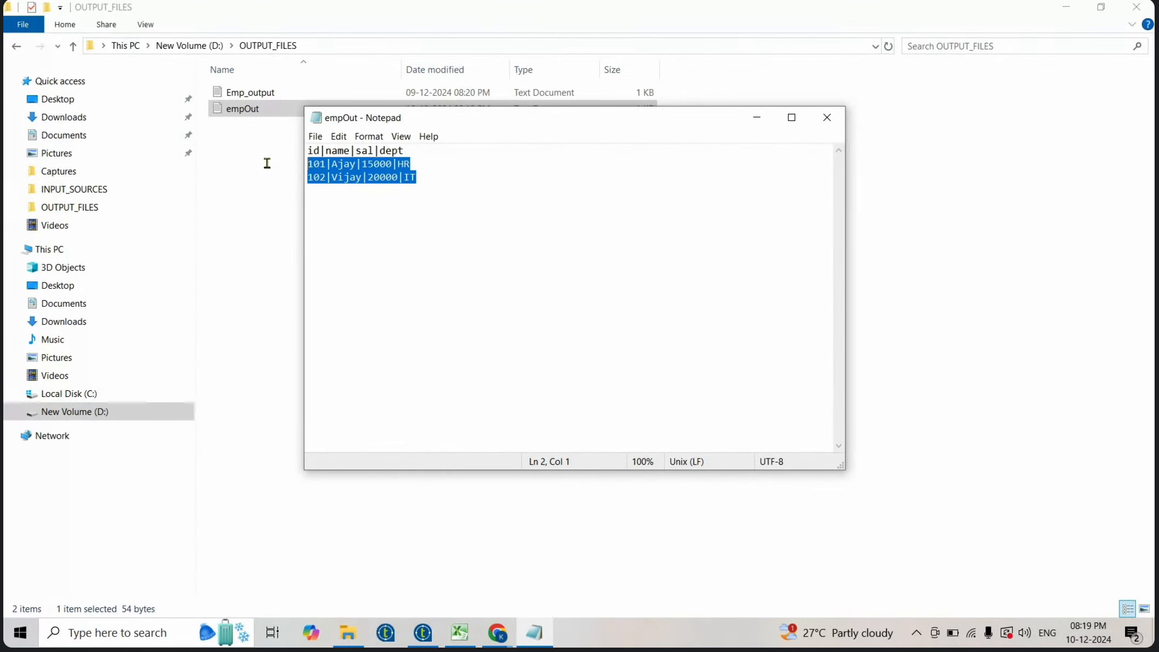
left_click(474, 182)
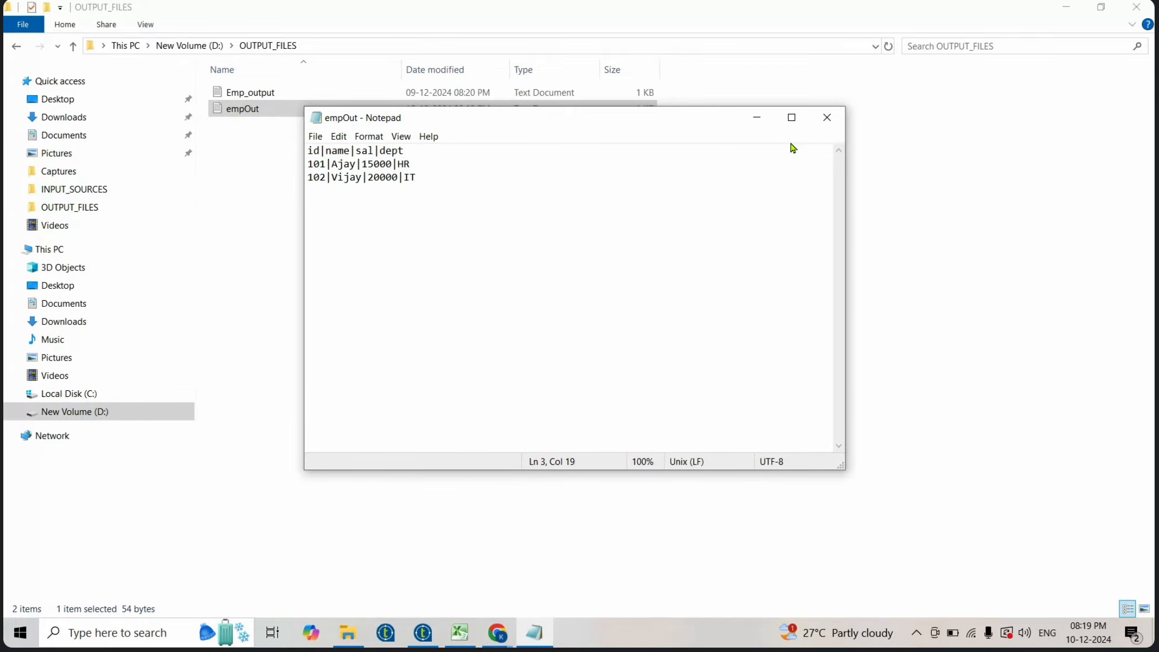
left_click(826, 117)
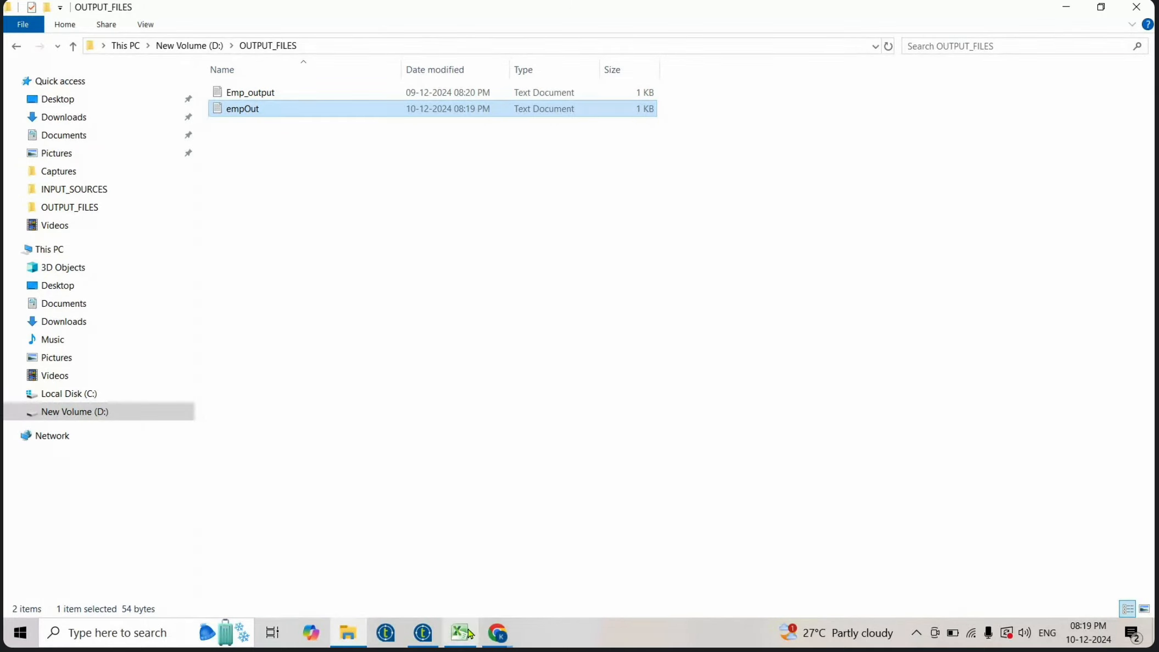
- Return to the studio, clear the run console and run the job a second time
left_click(423, 632)
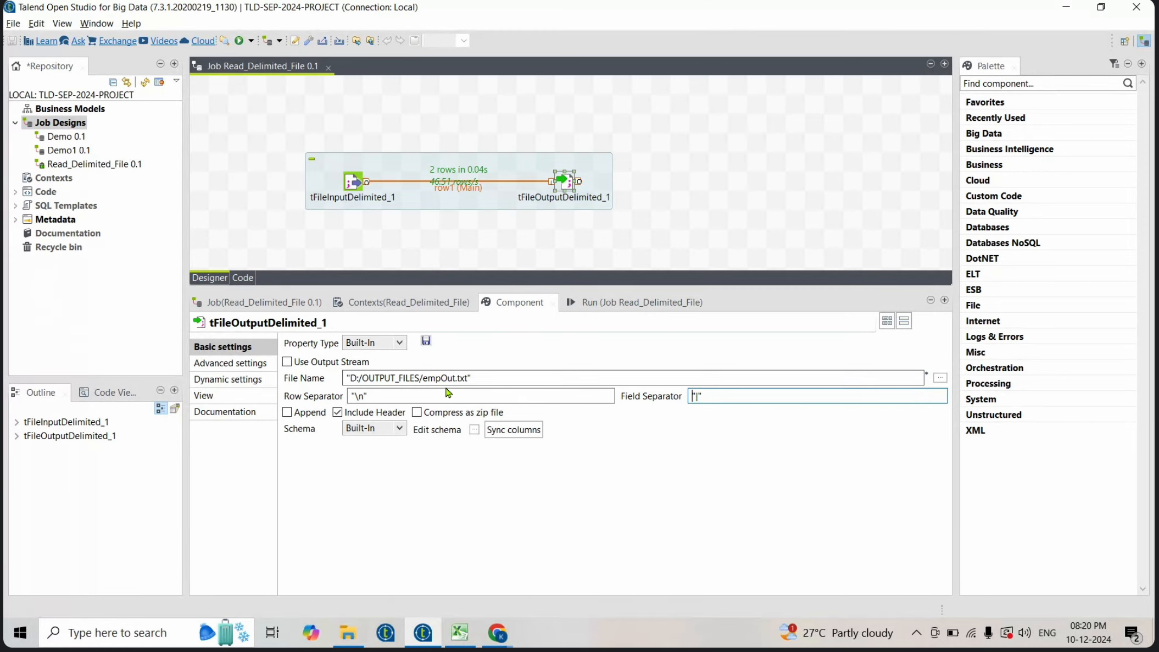
left_click(633, 311)
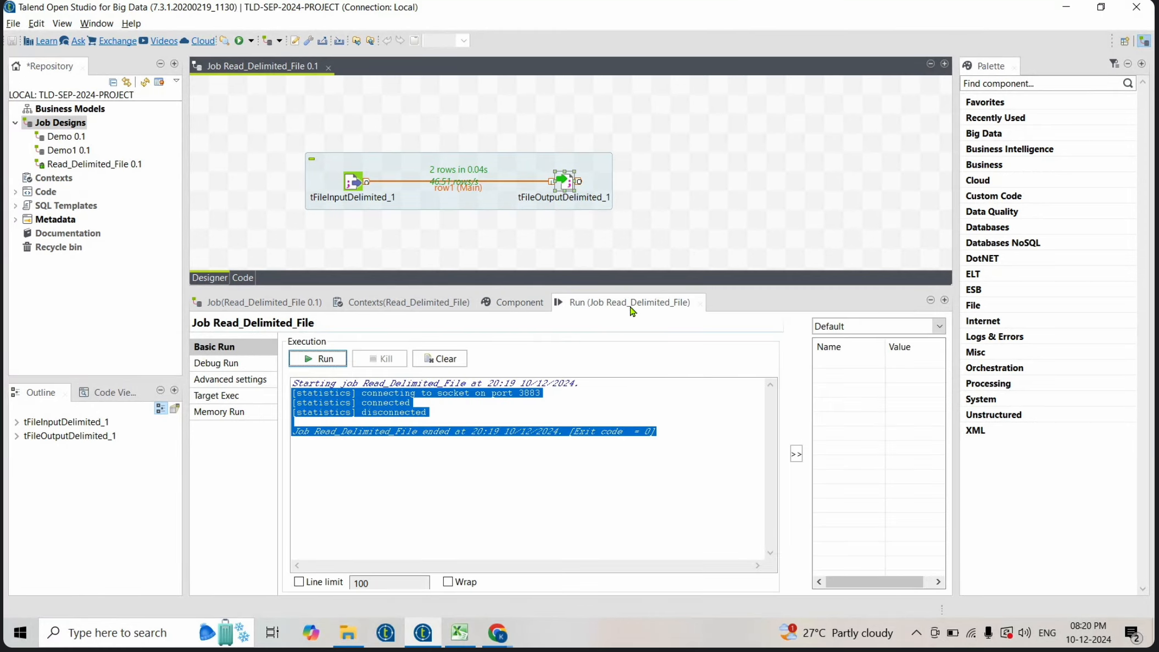
left_click(445, 359)
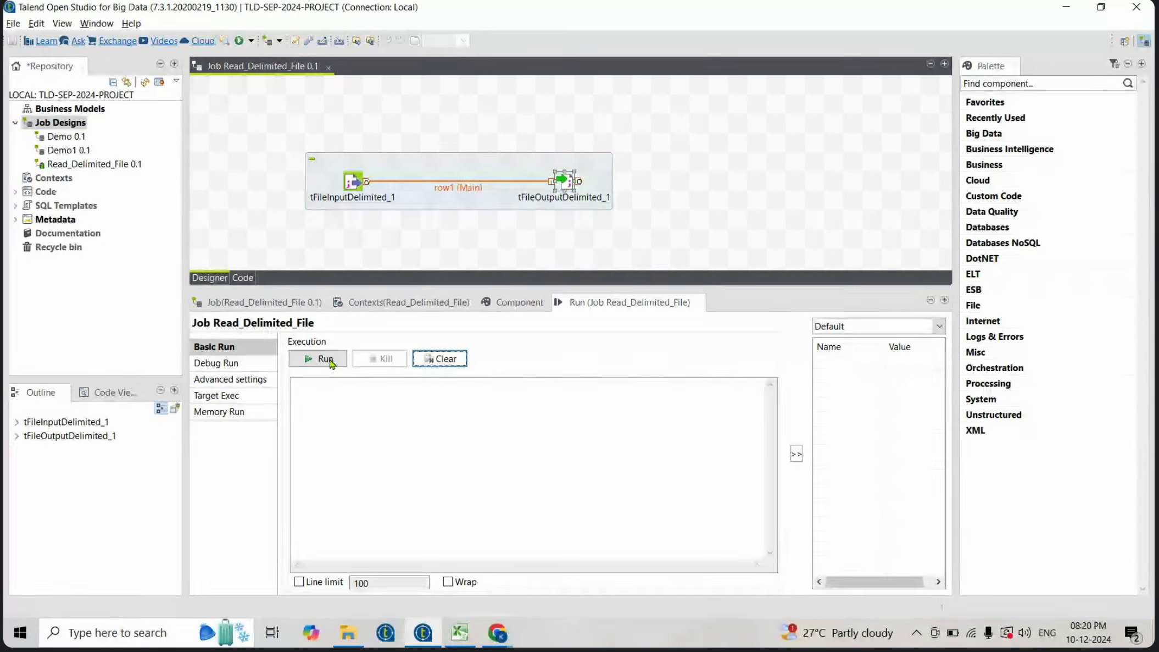
left_click(323, 362)
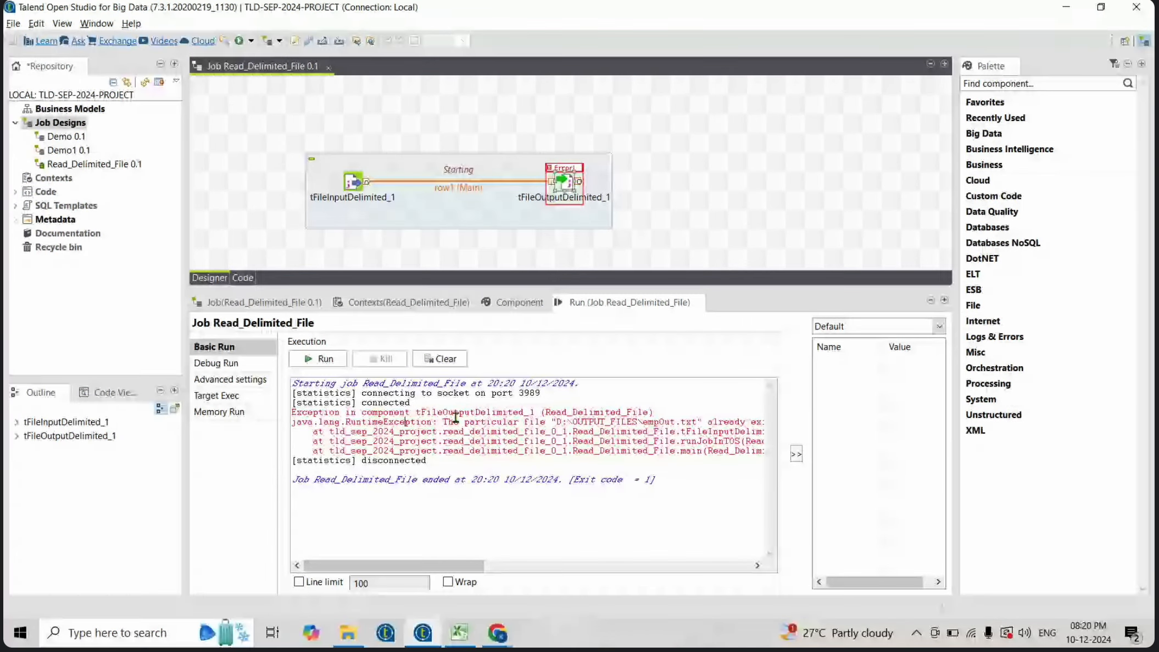
- Read the exception message in the run console
left_click_drag(407, 423, 699, 412)
left_click(708, 429)
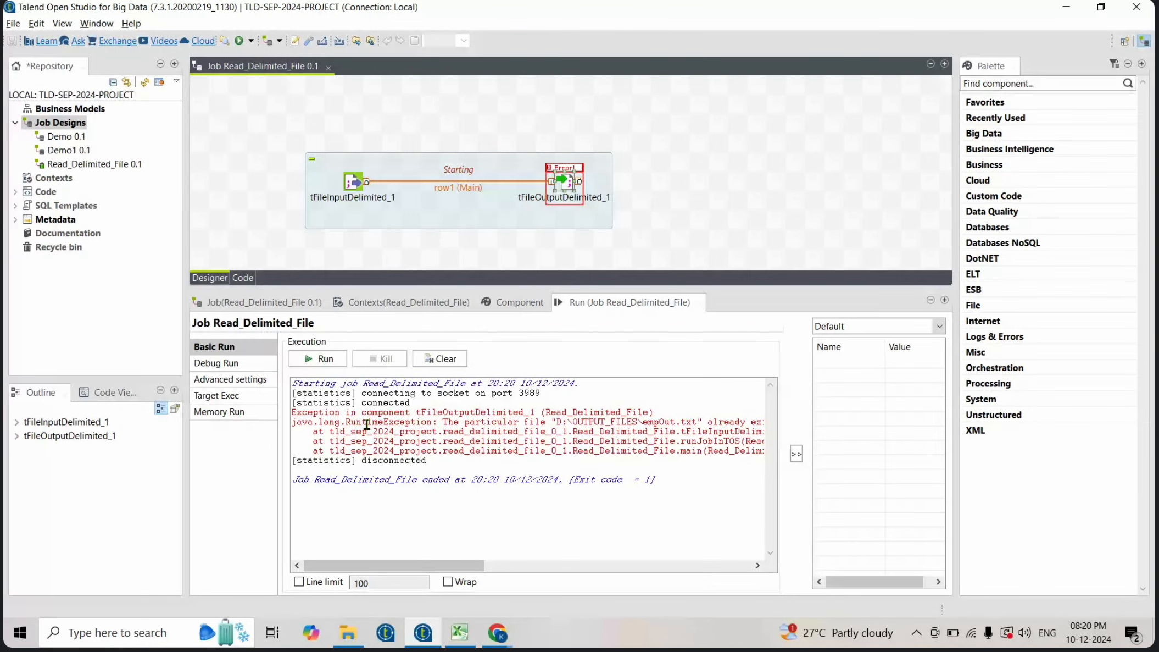
left_click_drag(356, 422, 768, 427)
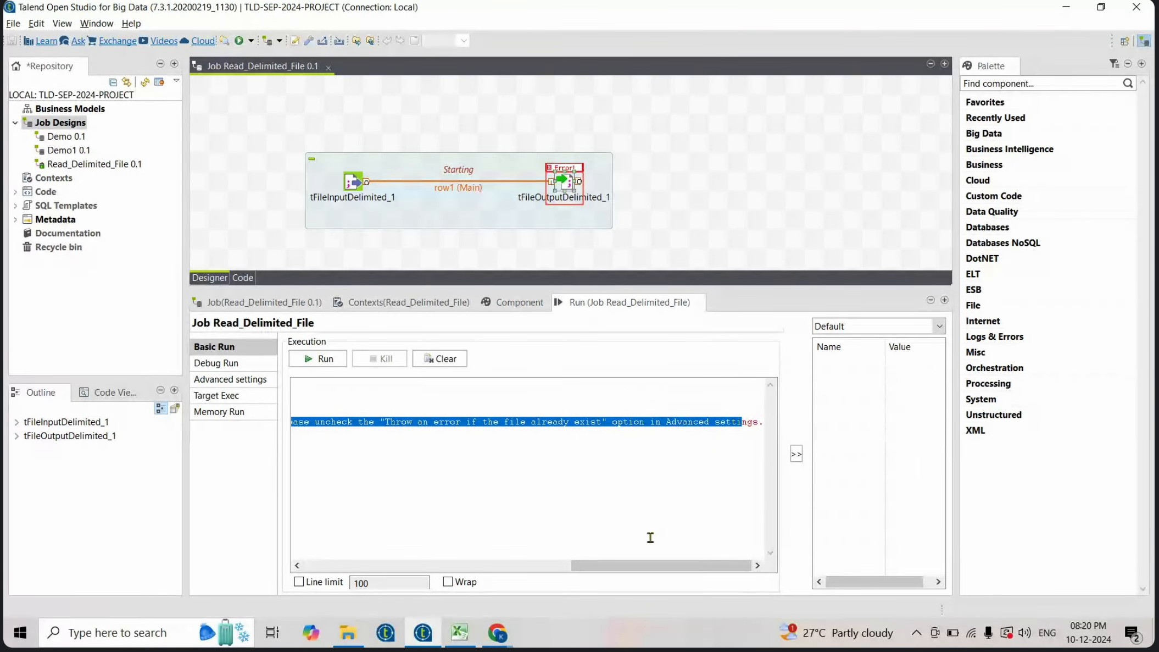
left_click_drag(604, 565, 339, 556)
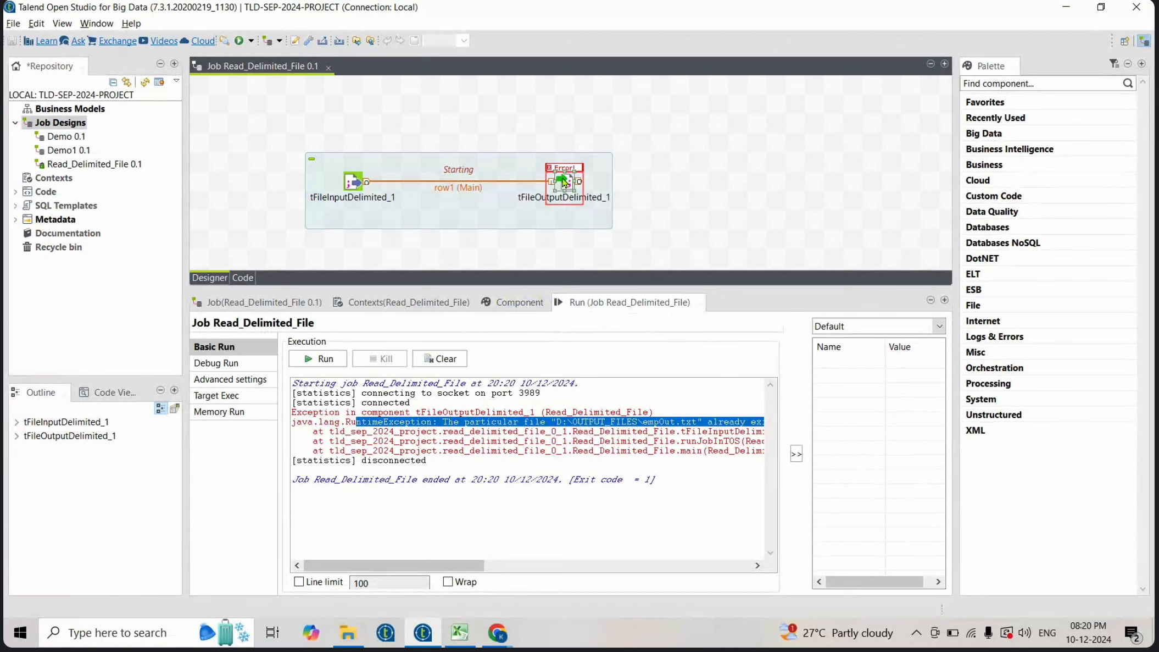
- Turn off "Throw an error if the file already exist" in the output component's advanced settings
double_click(564, 182)
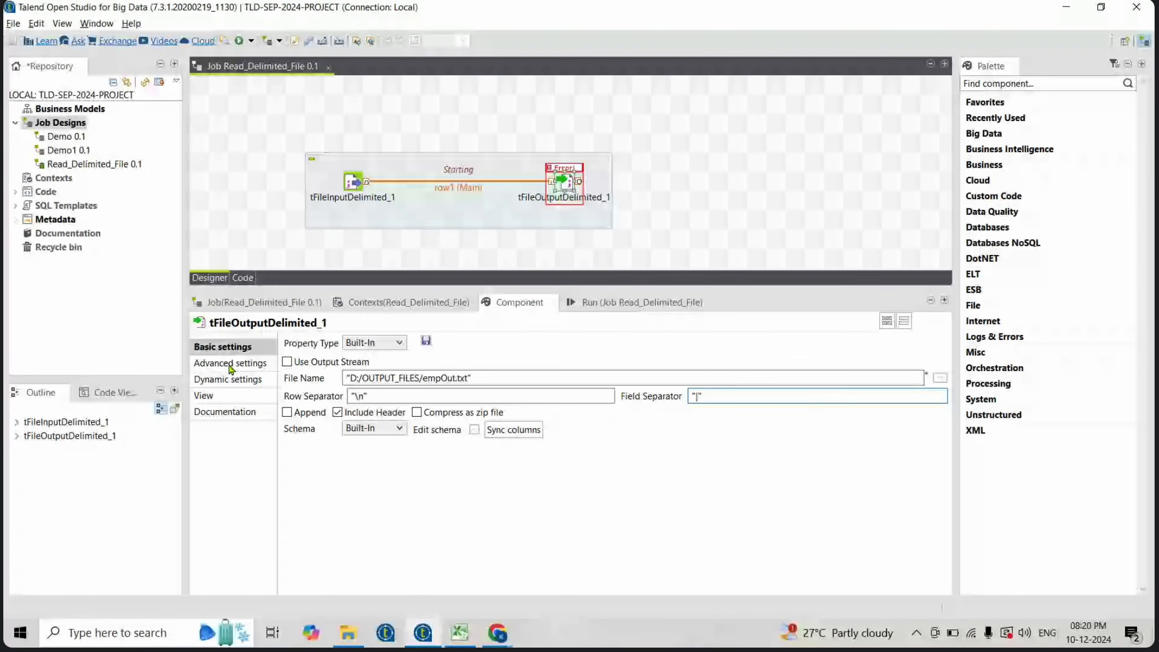
left_click(571, 153)
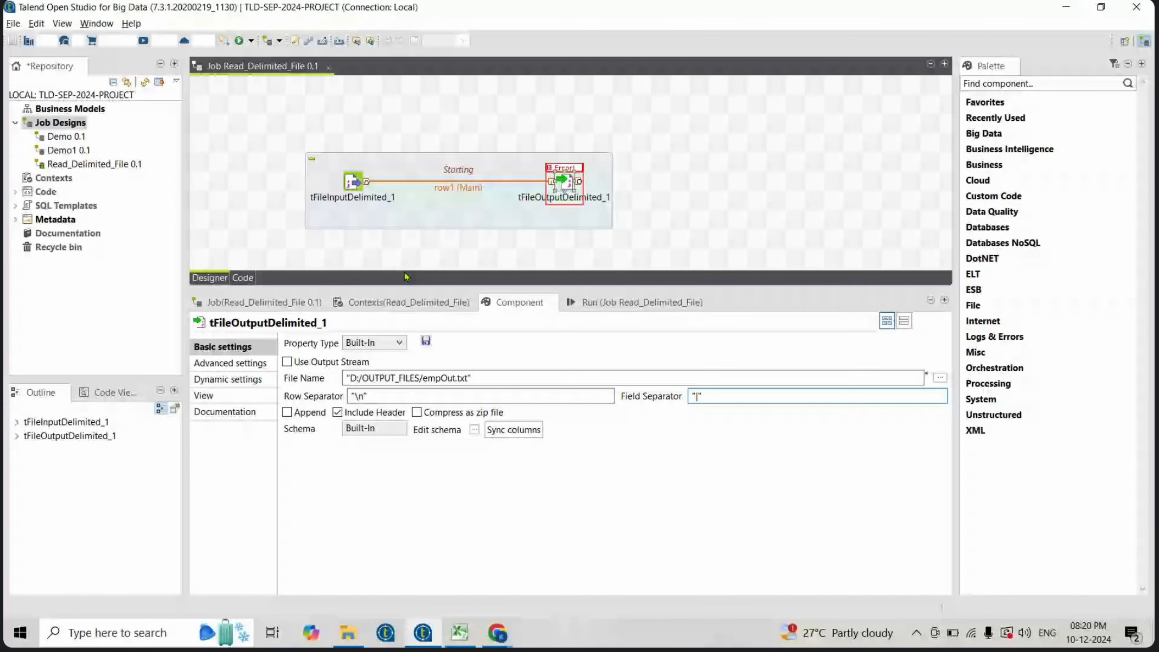
left_click(248, 364)
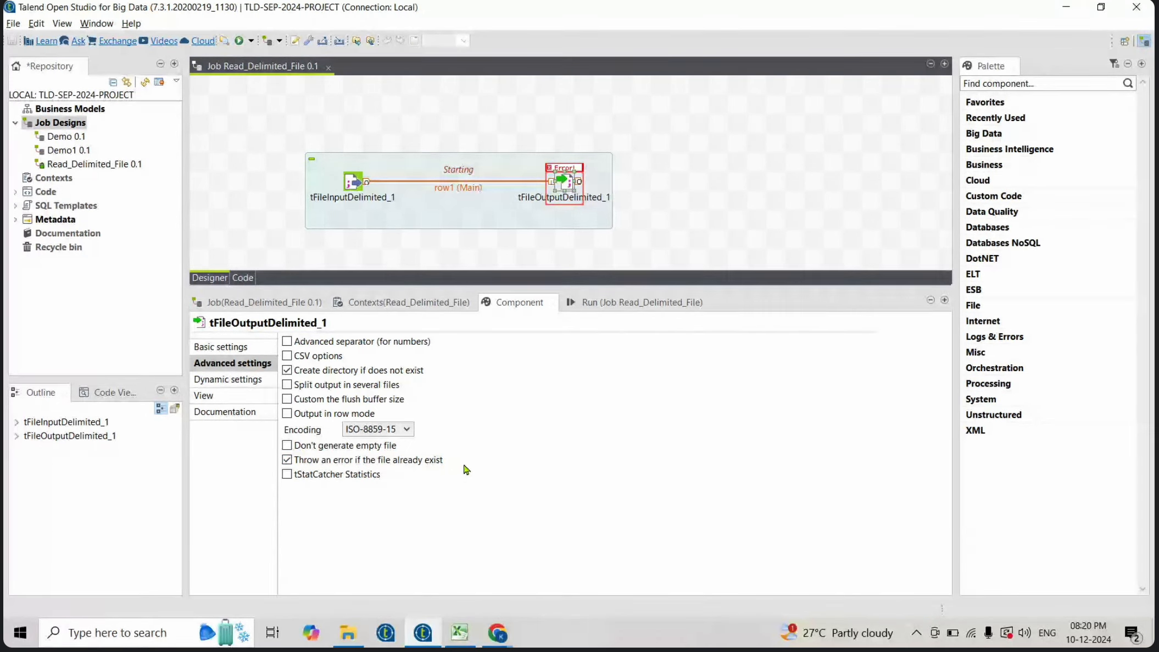
left_click(286, 460)
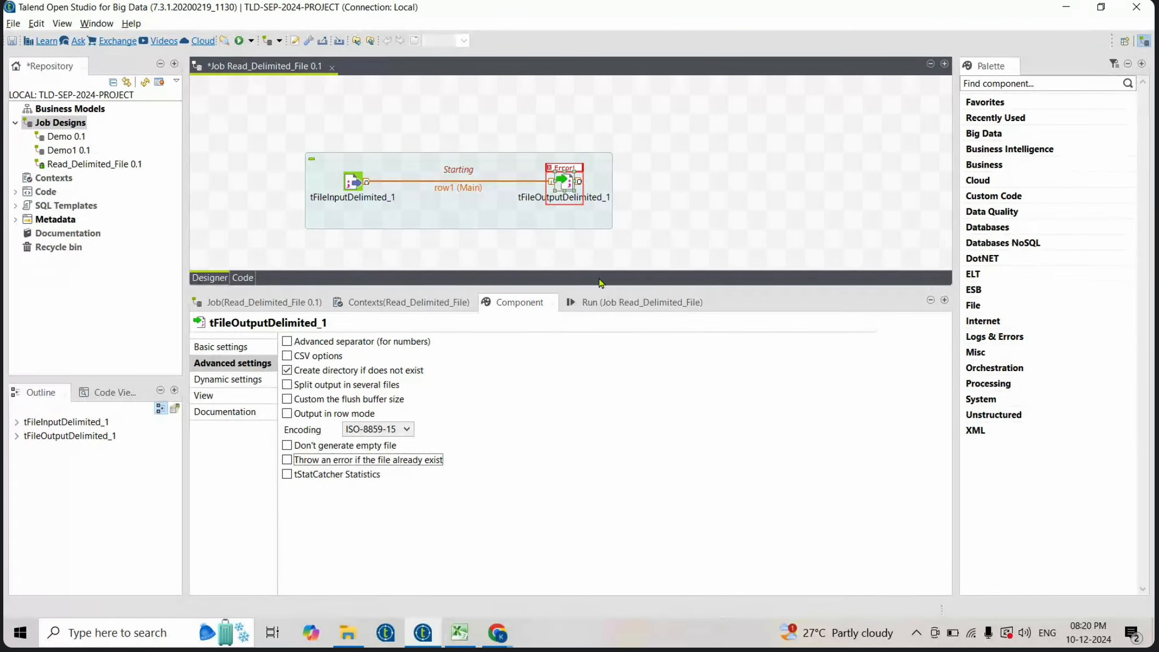
- Clear the run console and rerun the job with the changed setting
left_click(622, 304)
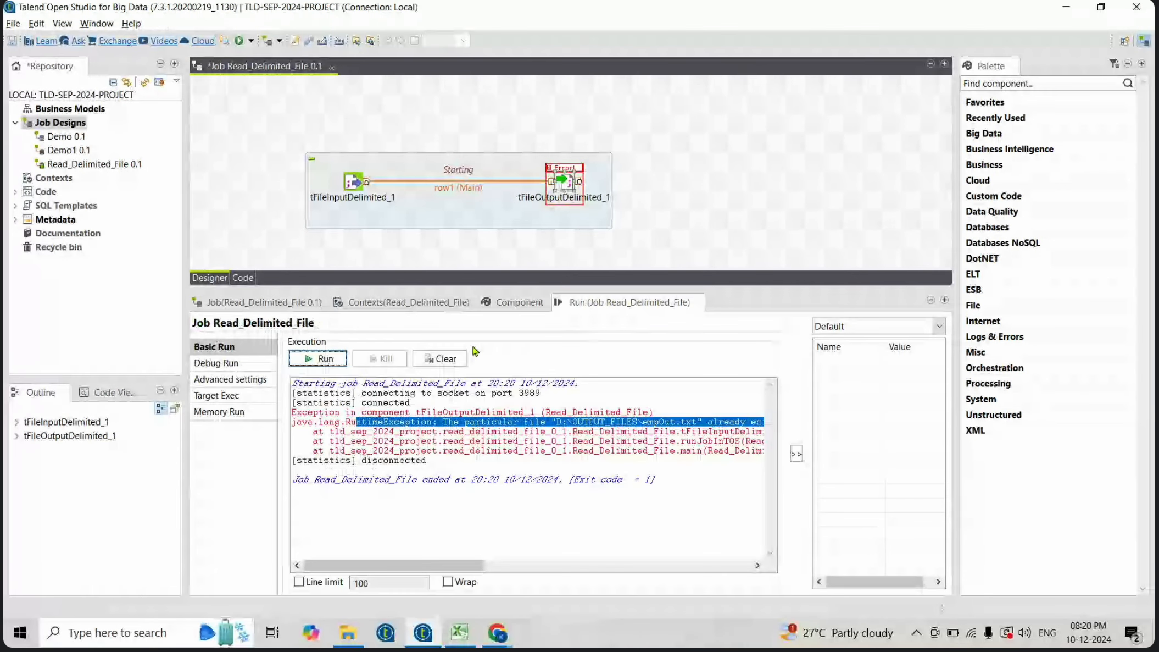
left_click(440, 358)
left_click(307, 362)
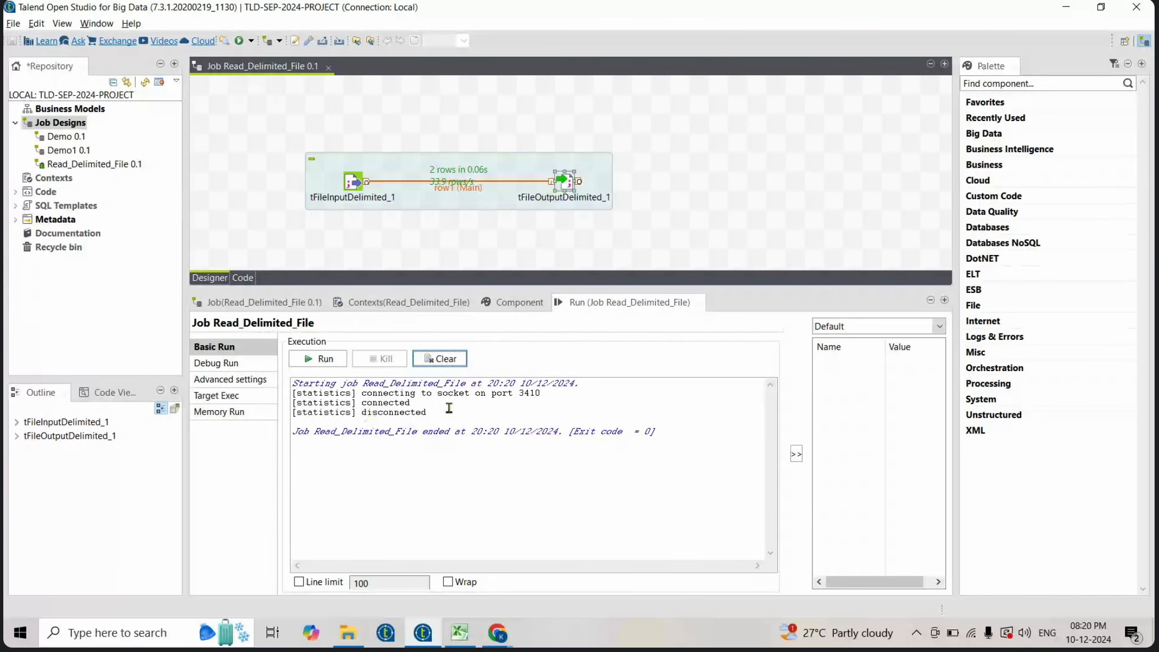
left_click_drag(451, 407, 267, 383)
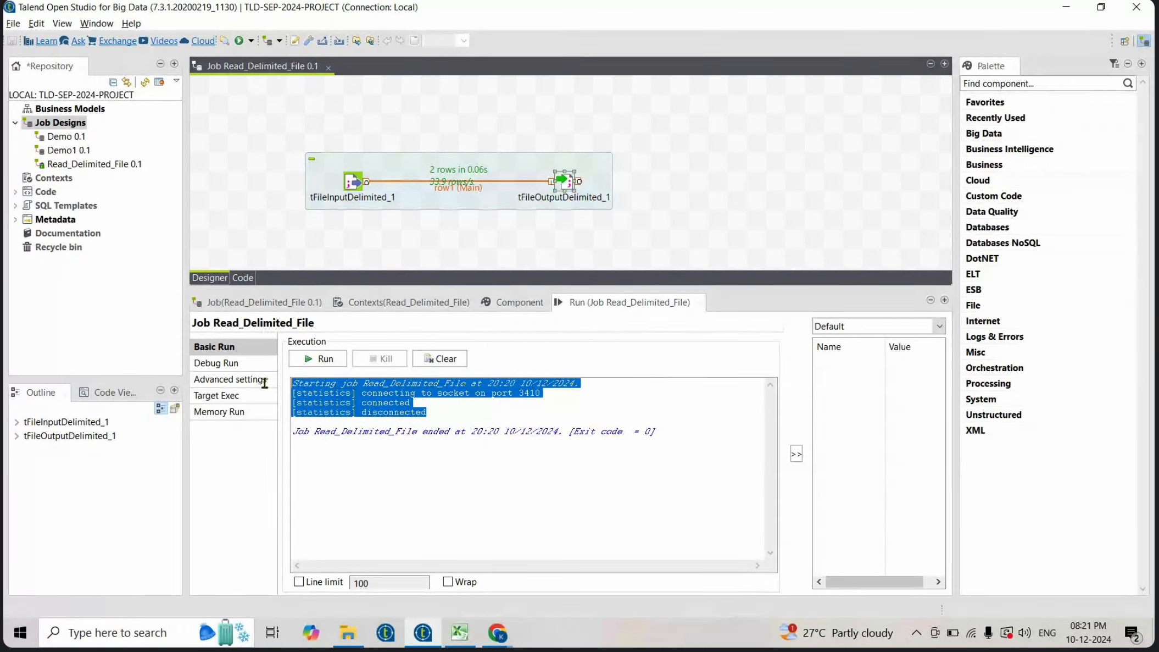
- Refresh the OUTPUT_FILES folder and open empOut.txt to check its contents
left_click(352, 635)
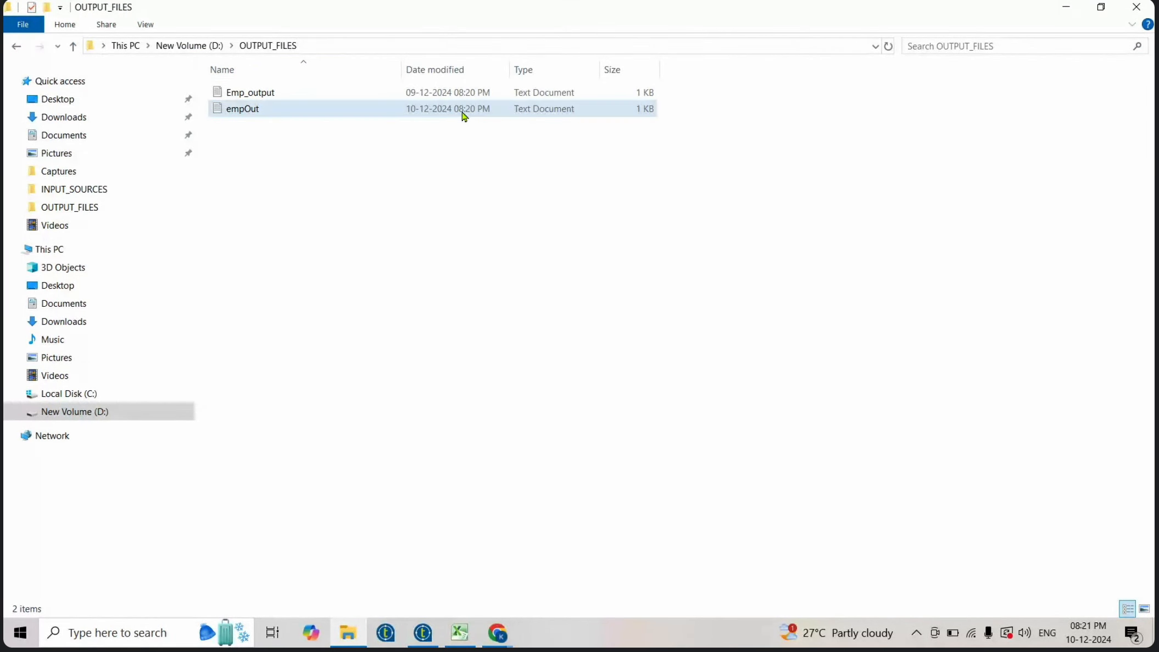
left_click(889, 46)
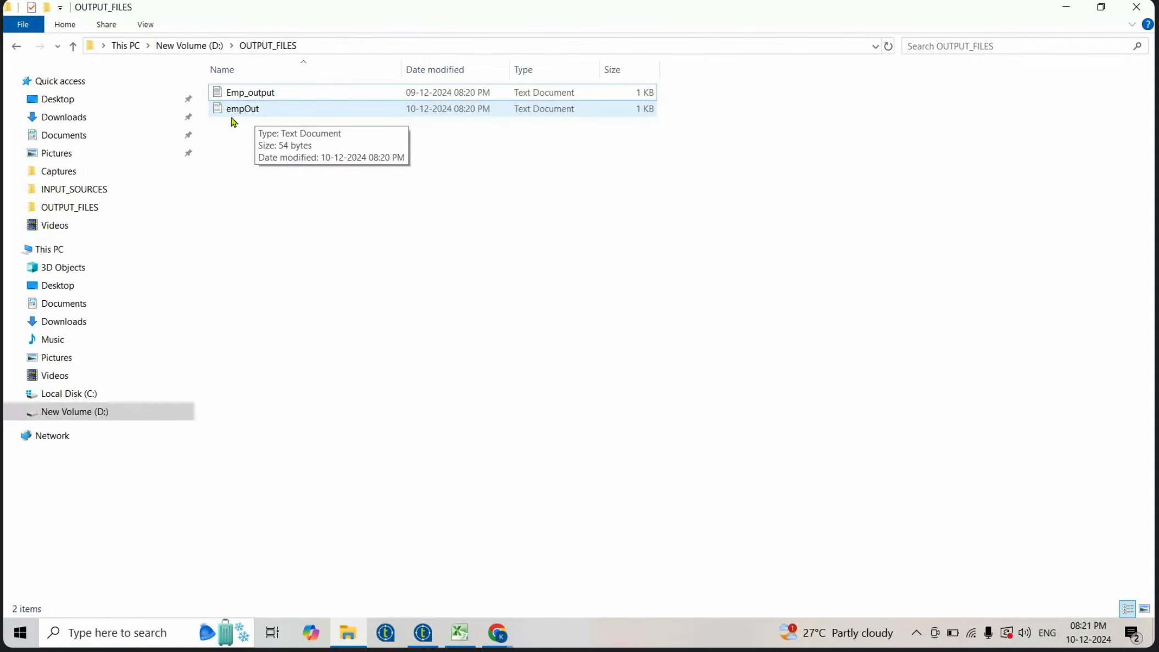
double_click(255, 112)
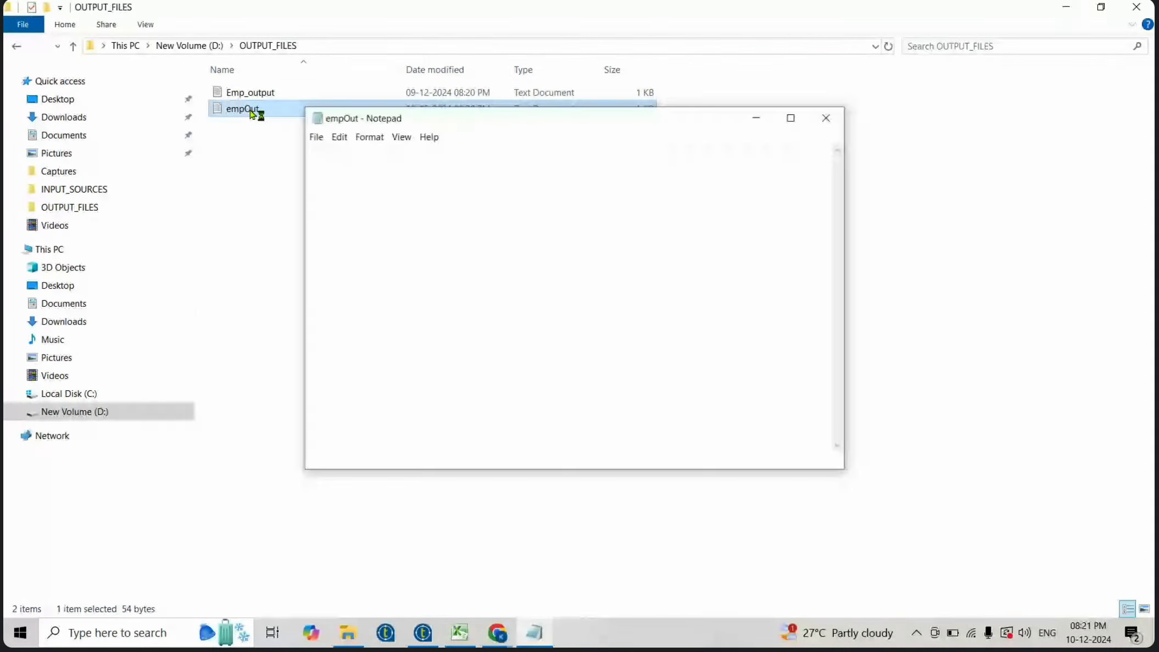
left_click_drag(449, 174, 249, 143)
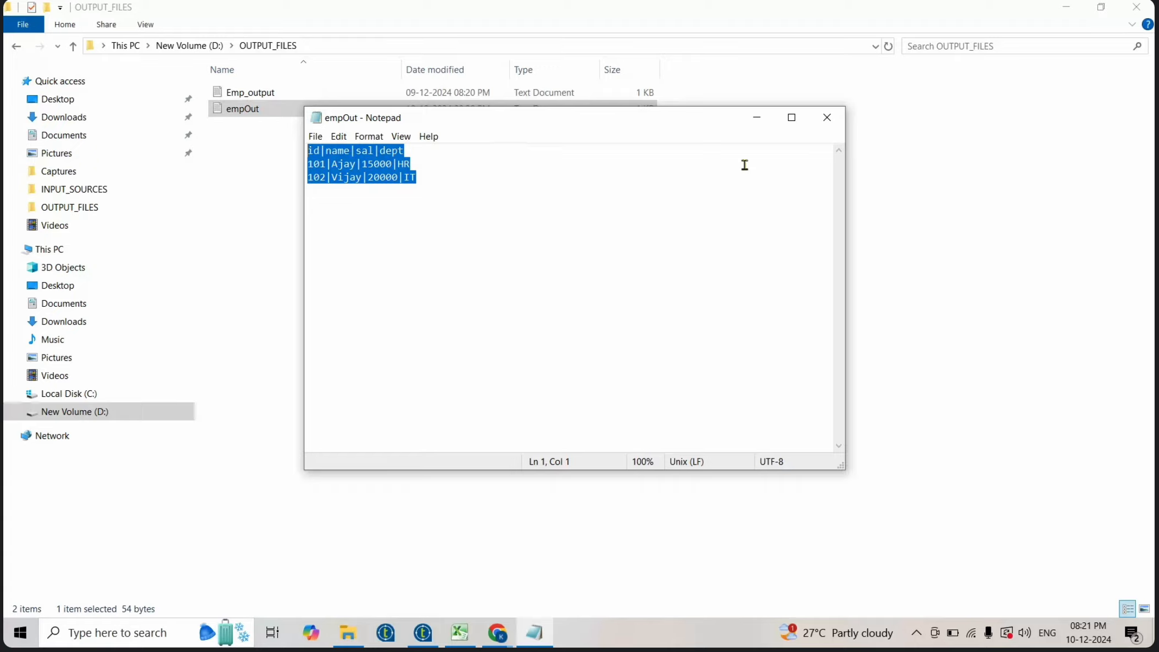
left_click(828, 123)
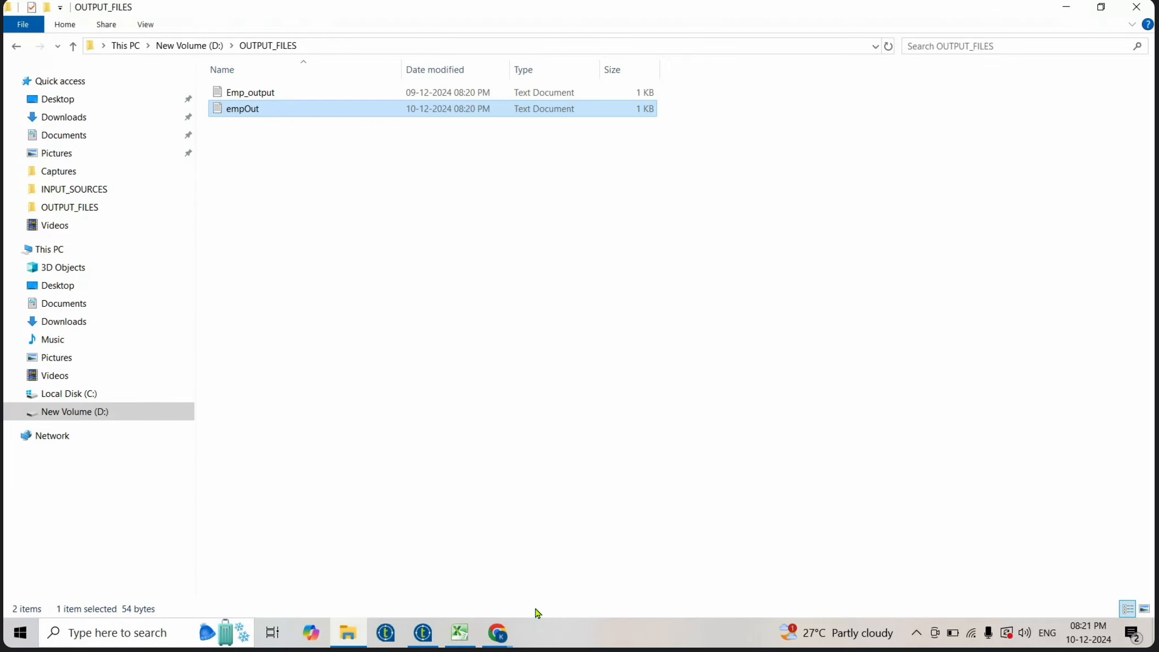
- Enable Append in the output component's basic settings
left_click(424, 633)
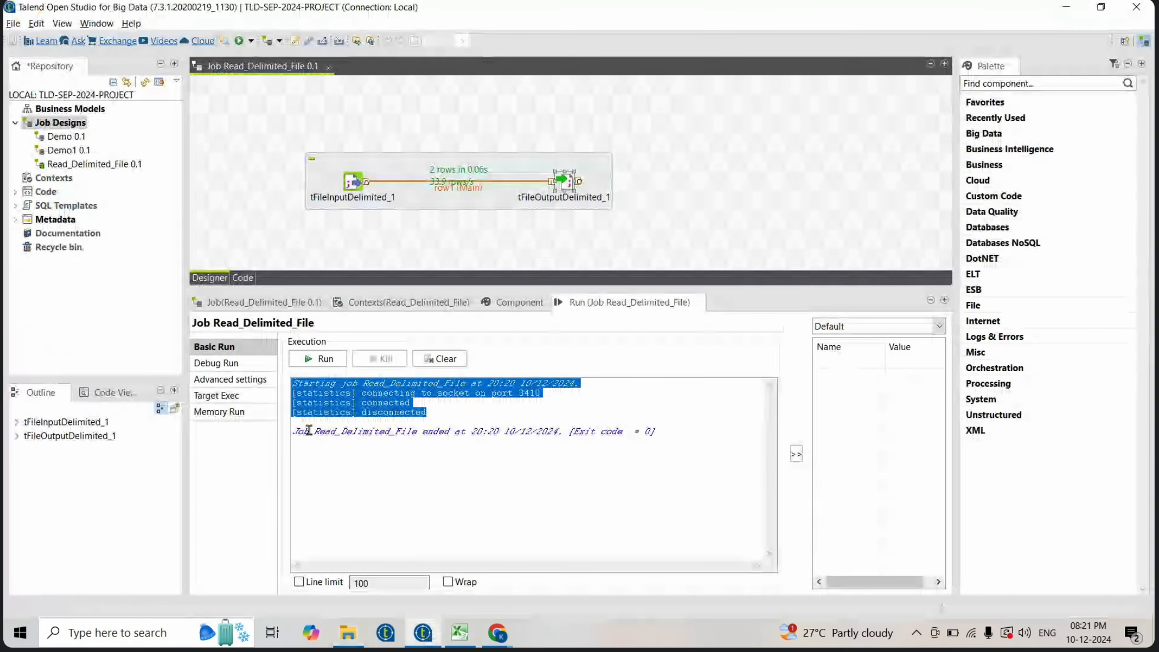
double_click(572, 189)
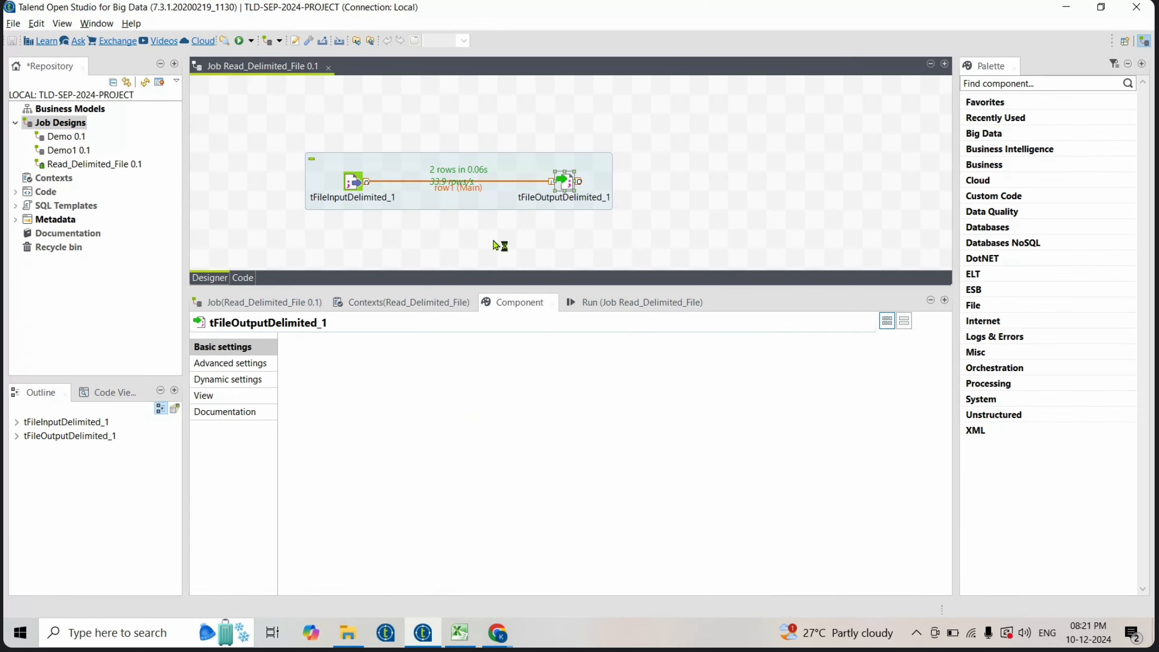
left_click(287, 413)
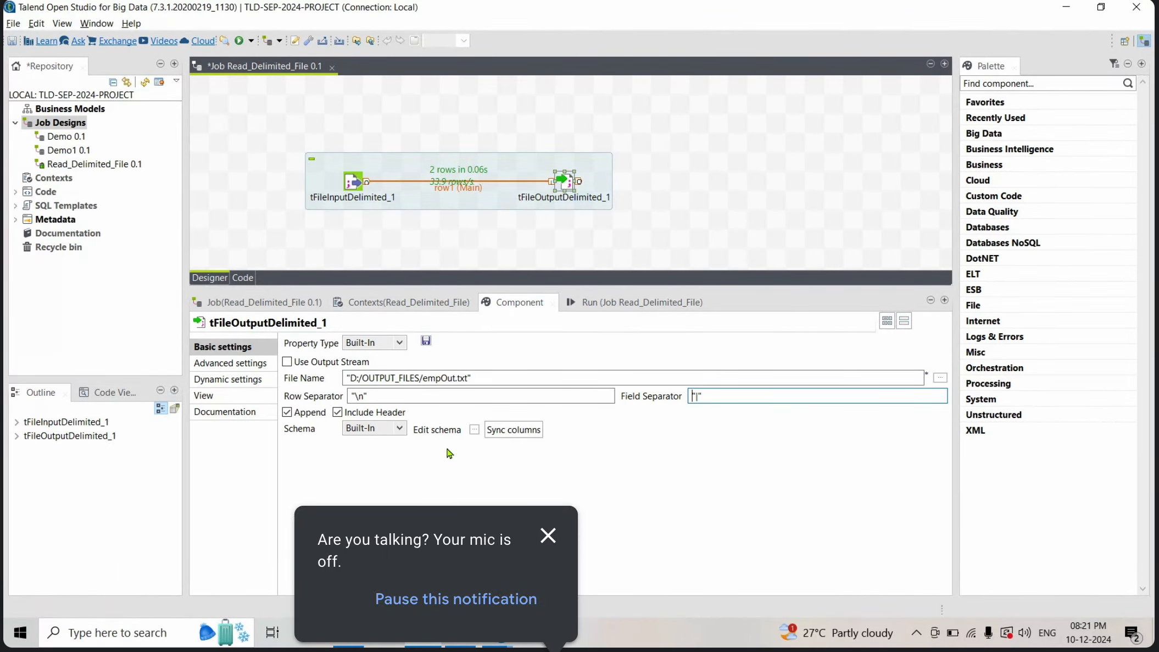
left_click(547, 536)
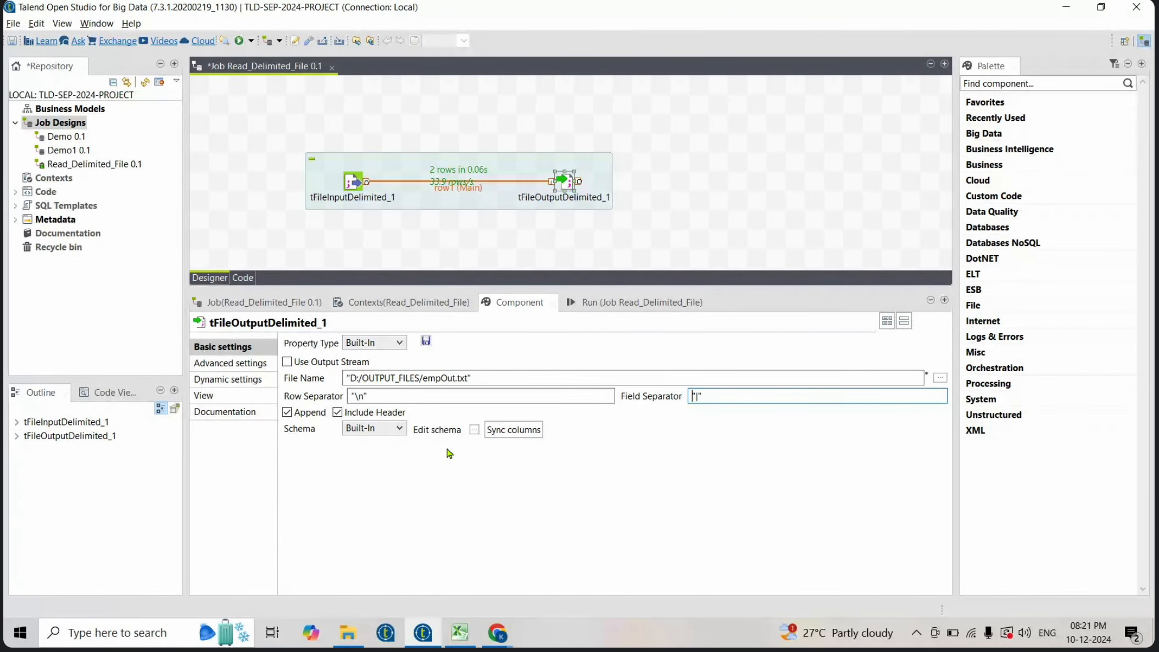
- Clear the run console and rerun the job with Append enabled
left_click(604, 308)
left_click(439, 358)
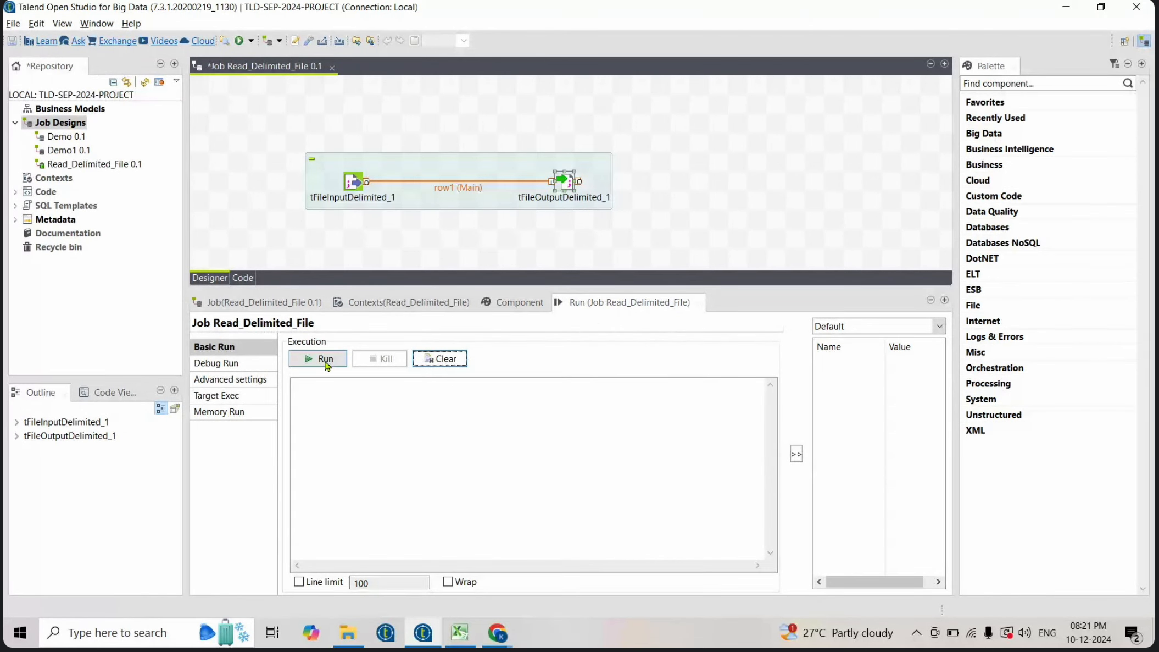
left_click(326, 361)
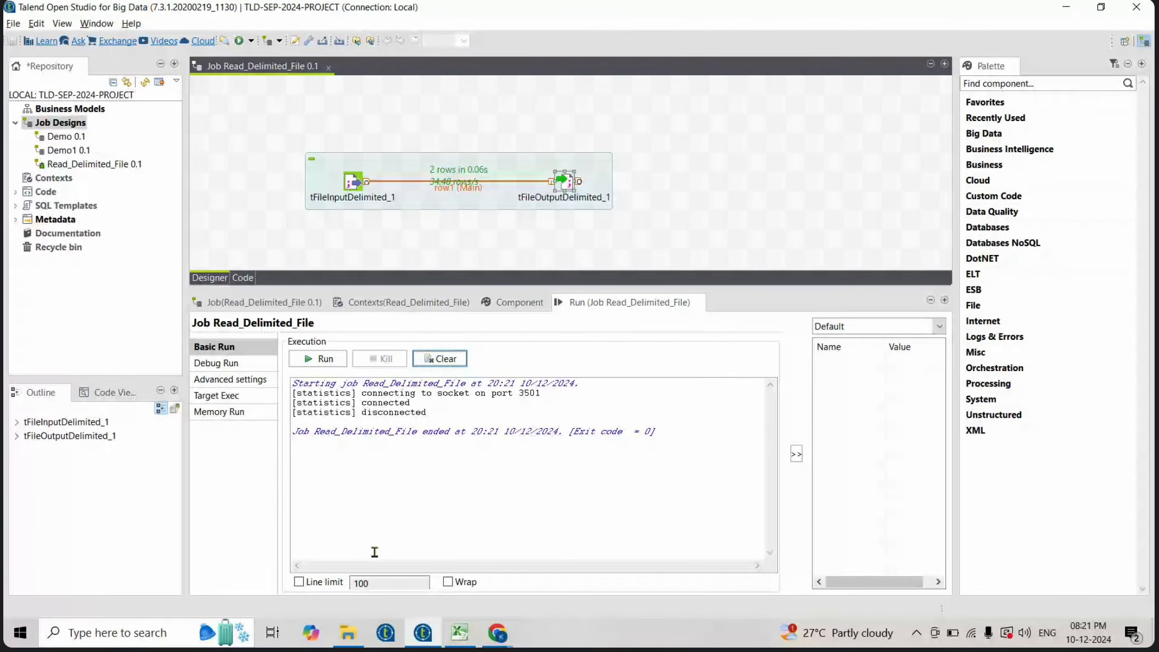
- Open empOut.txt in the OUTPUT_FILES folder and examine the rows written by both runs
left_click(348, 632)
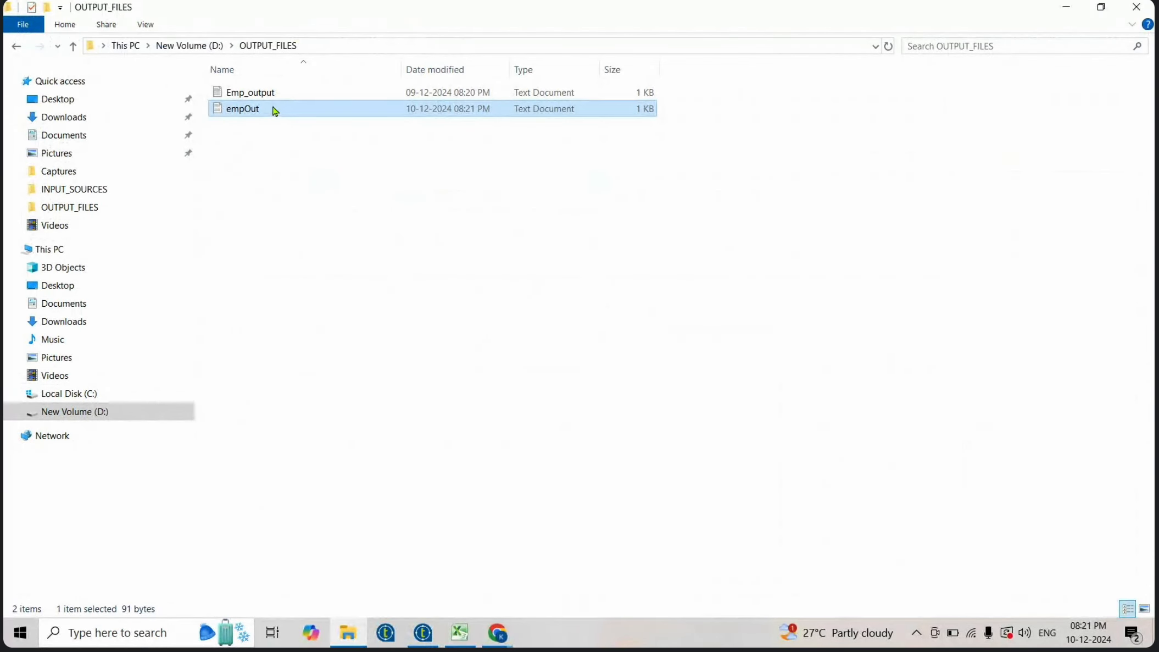
double_click(272, 111)
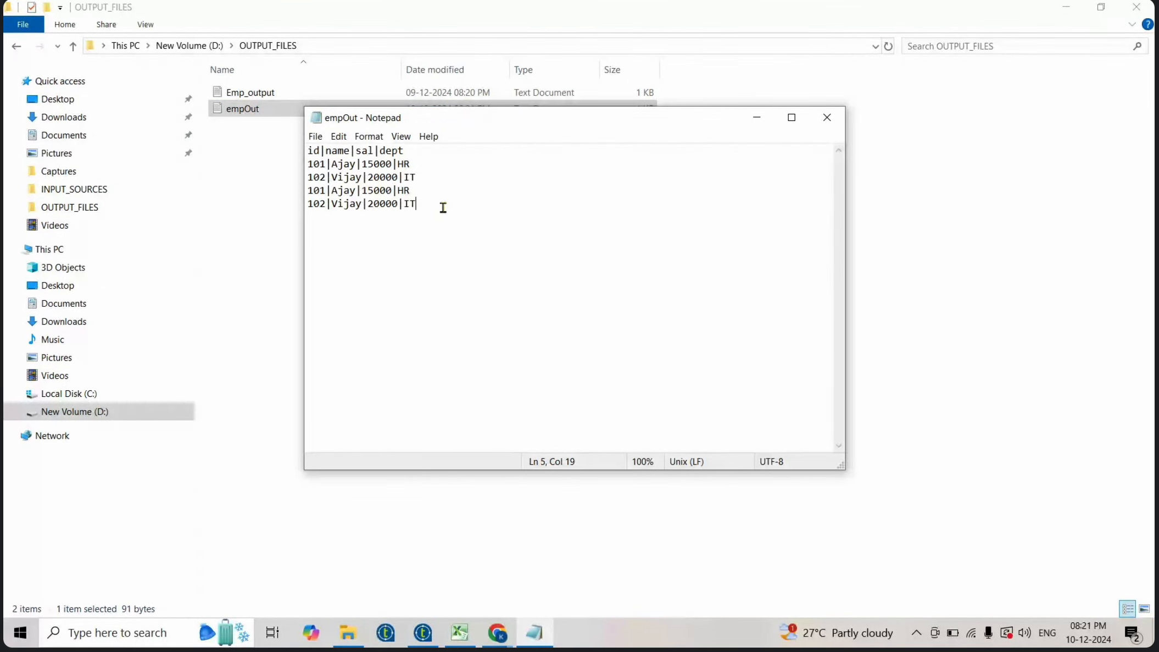
left_click_drag(442, 207, 295, 192)
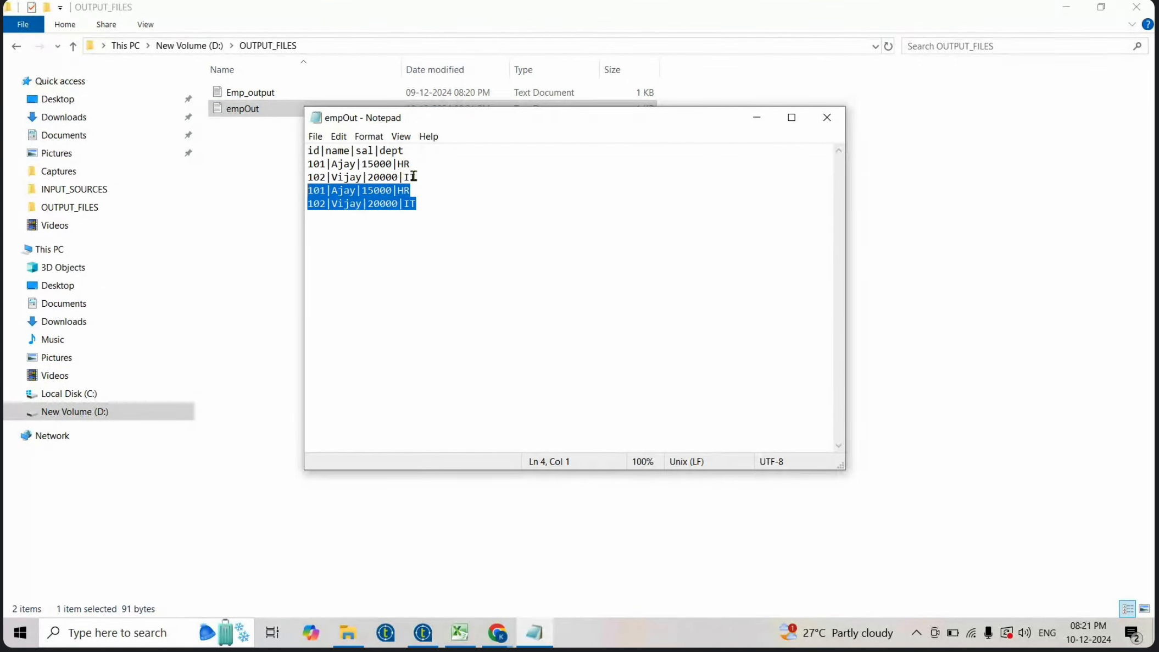
left_click_drag(416, 177, 303, 165)
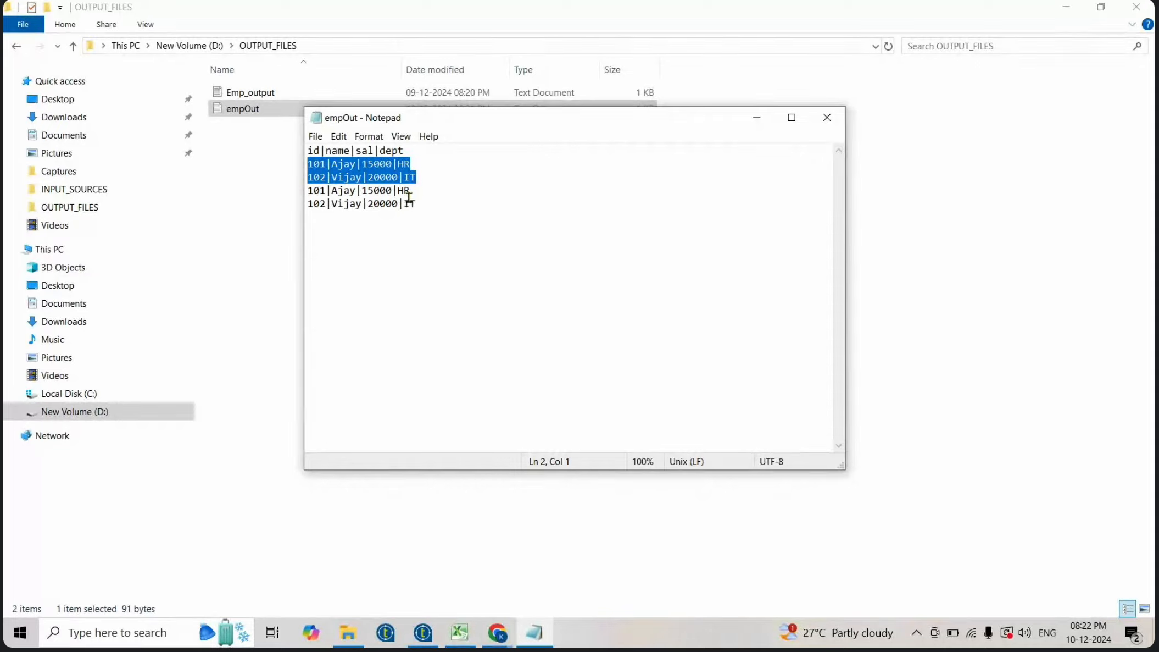
left_click_drag(424, 203, 308, 190)
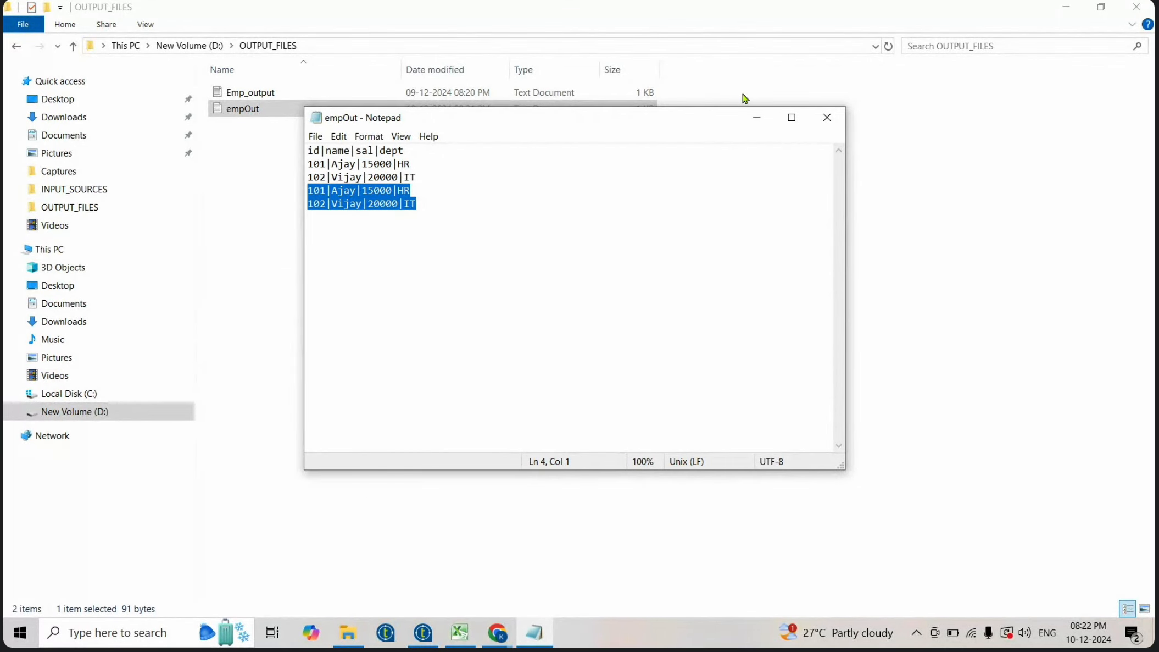
left_click(835, 115)
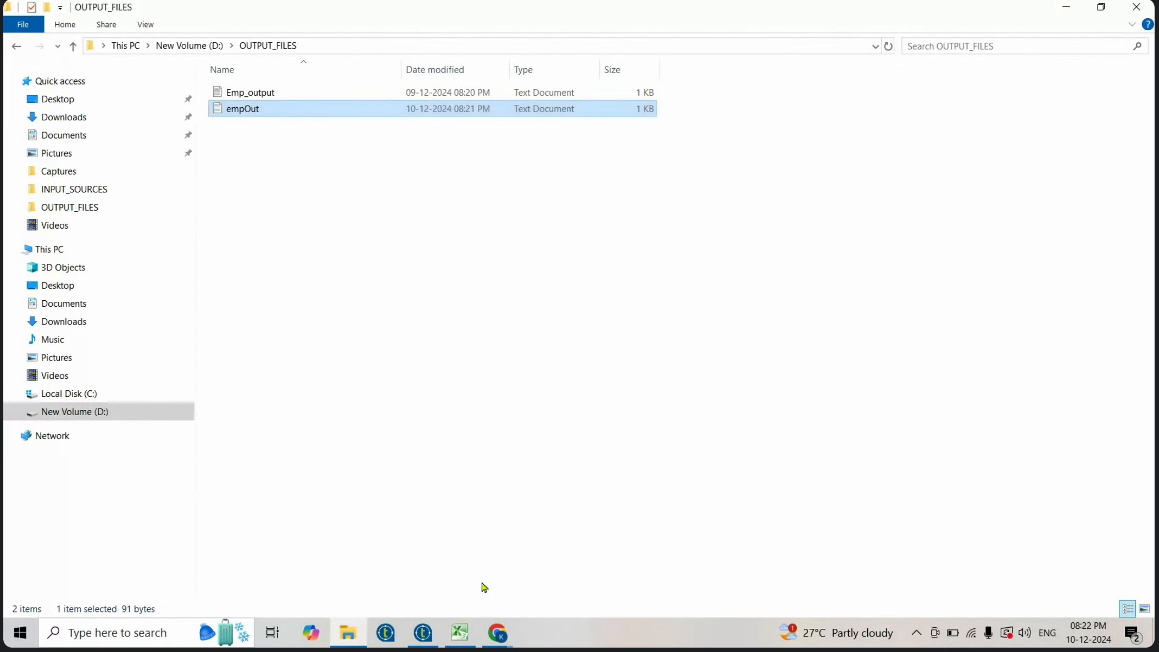
- Move the Read_Delimited_File subjob higher on the design canvas
left_click(423, 635)
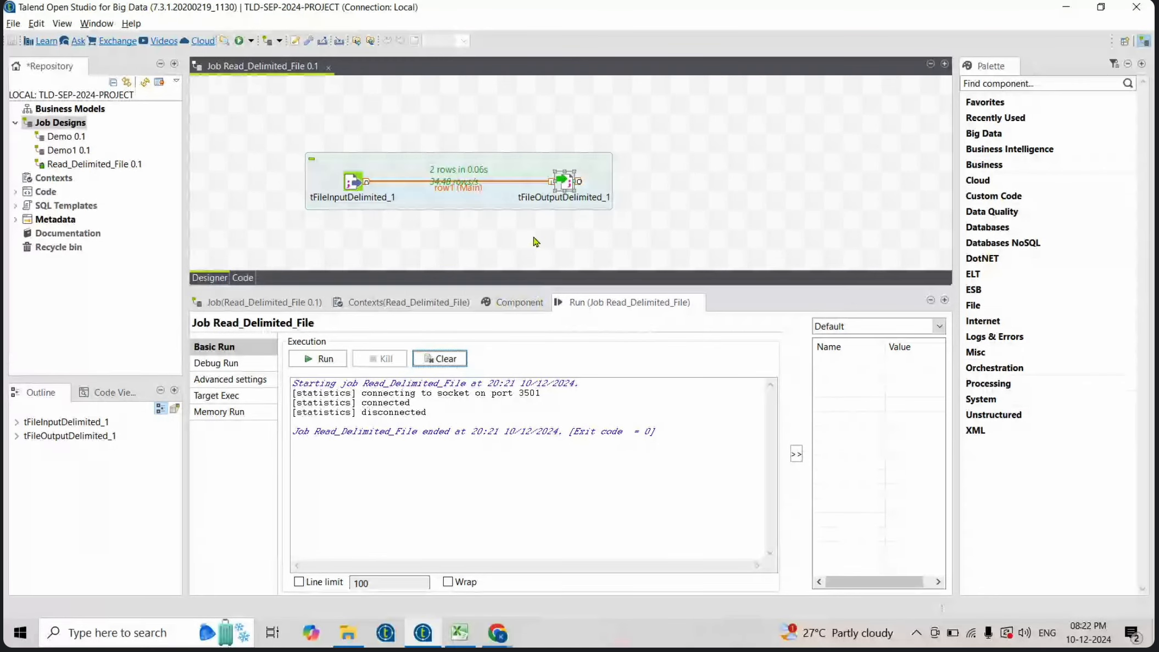
left_click(536, 242)
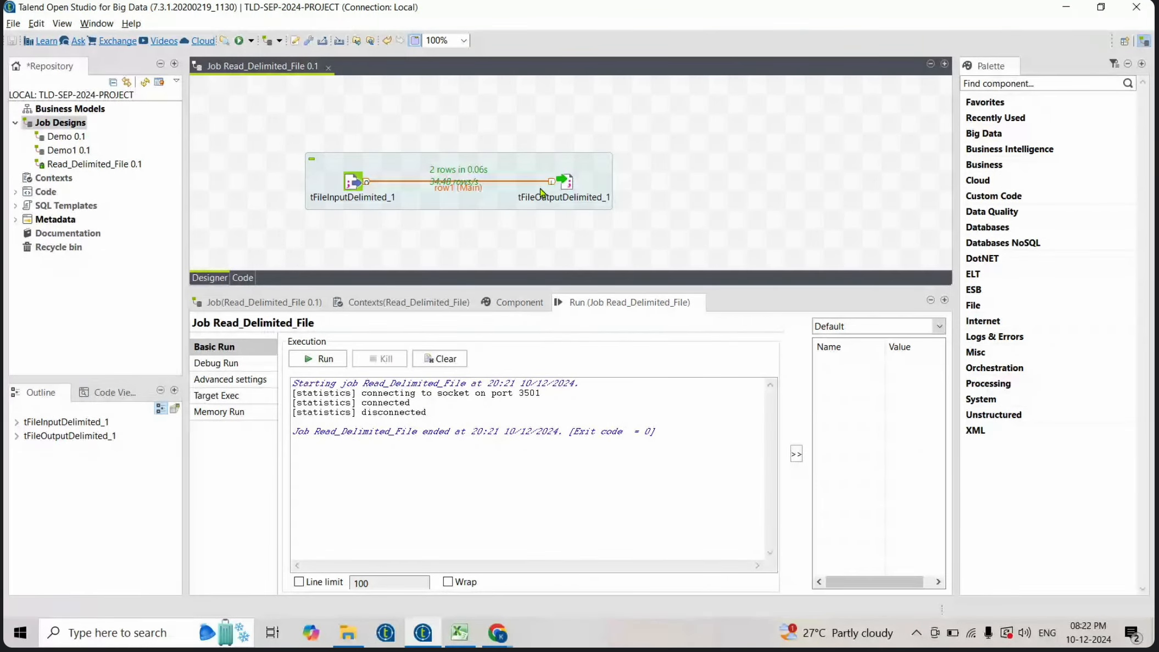
left_click_drag(511, 174, 507, 128)
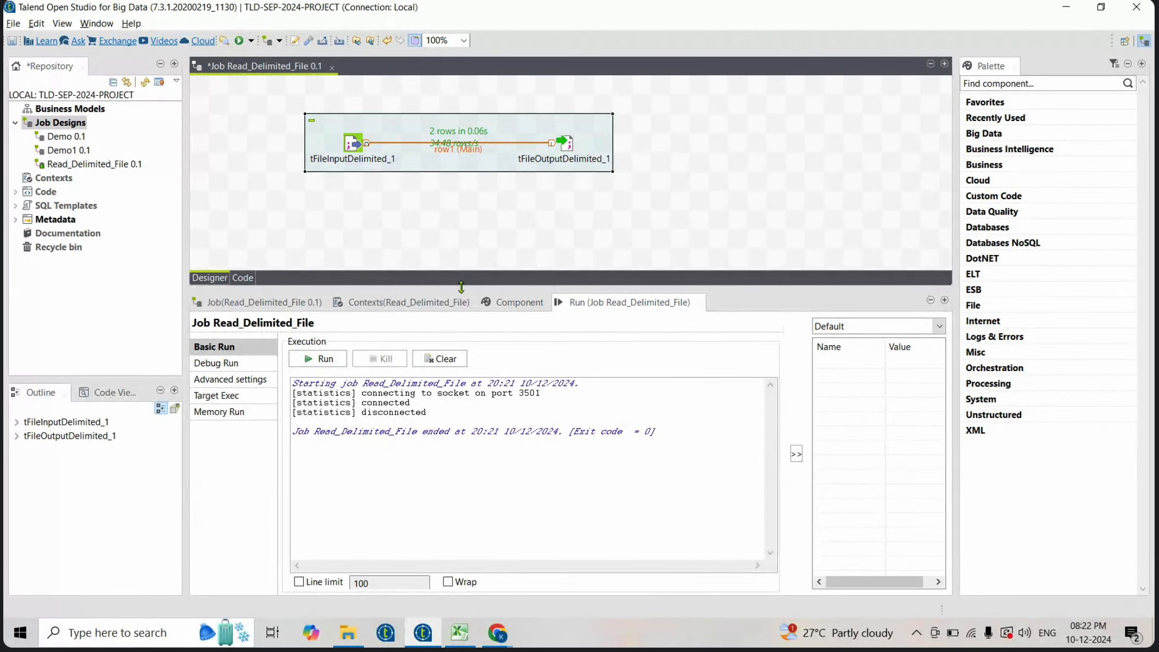
- Review the component list in the training spreadsheet, focusing on tLogRow and tSortRow
left_click(461, 632)
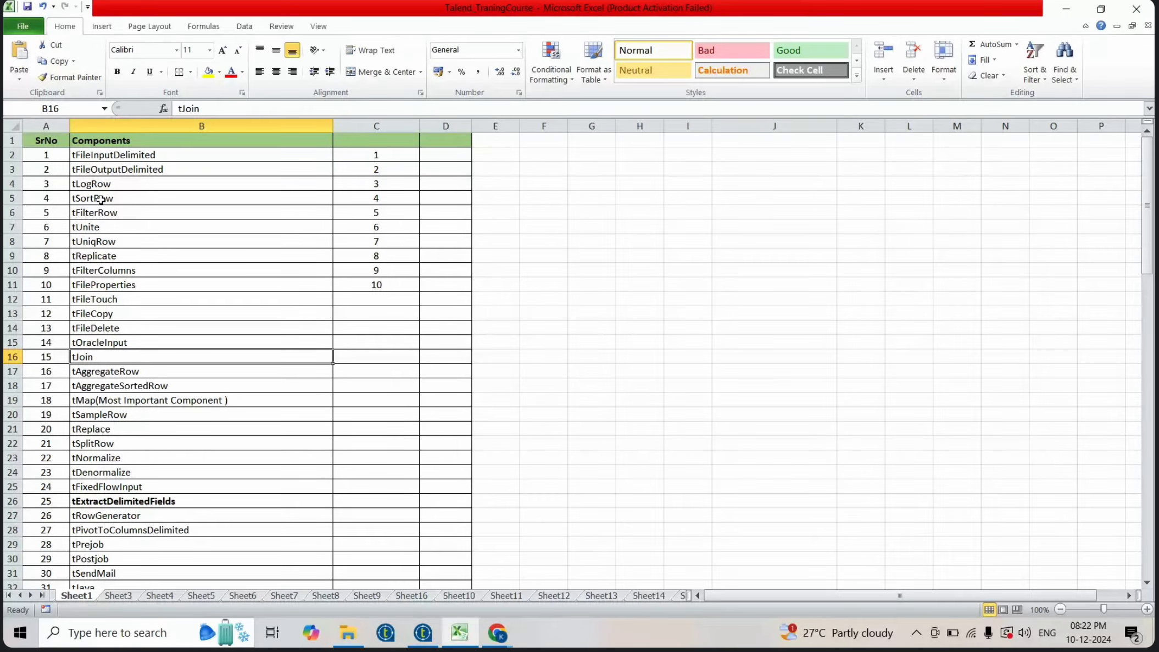
left_click(148, 186)
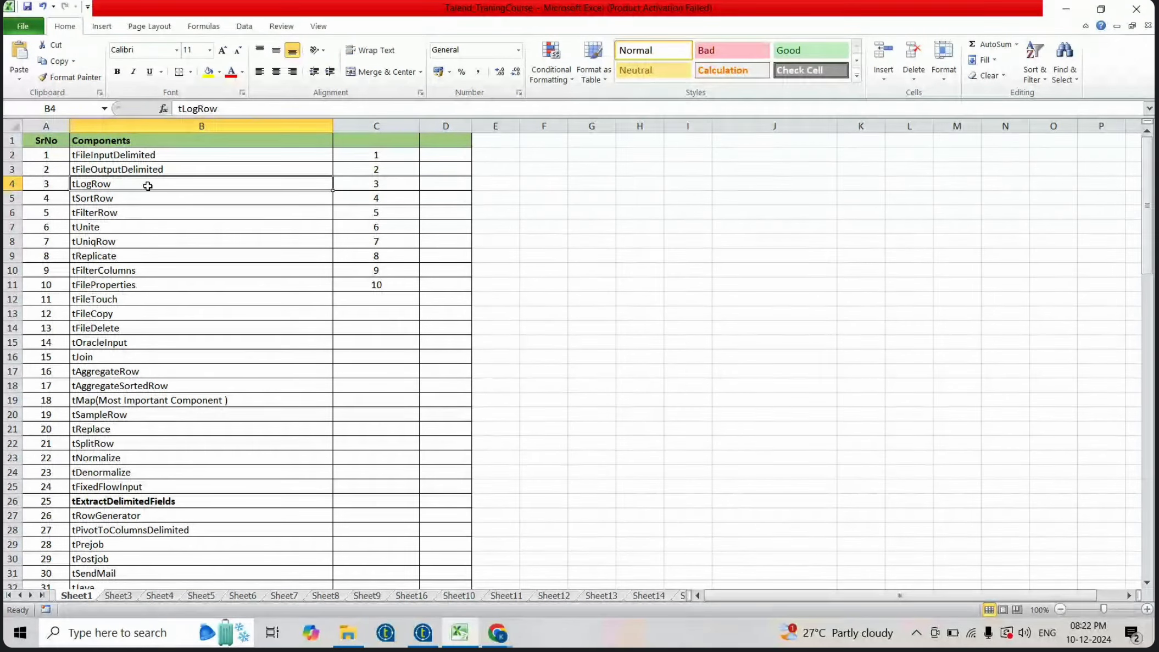
key("alt+Tab")
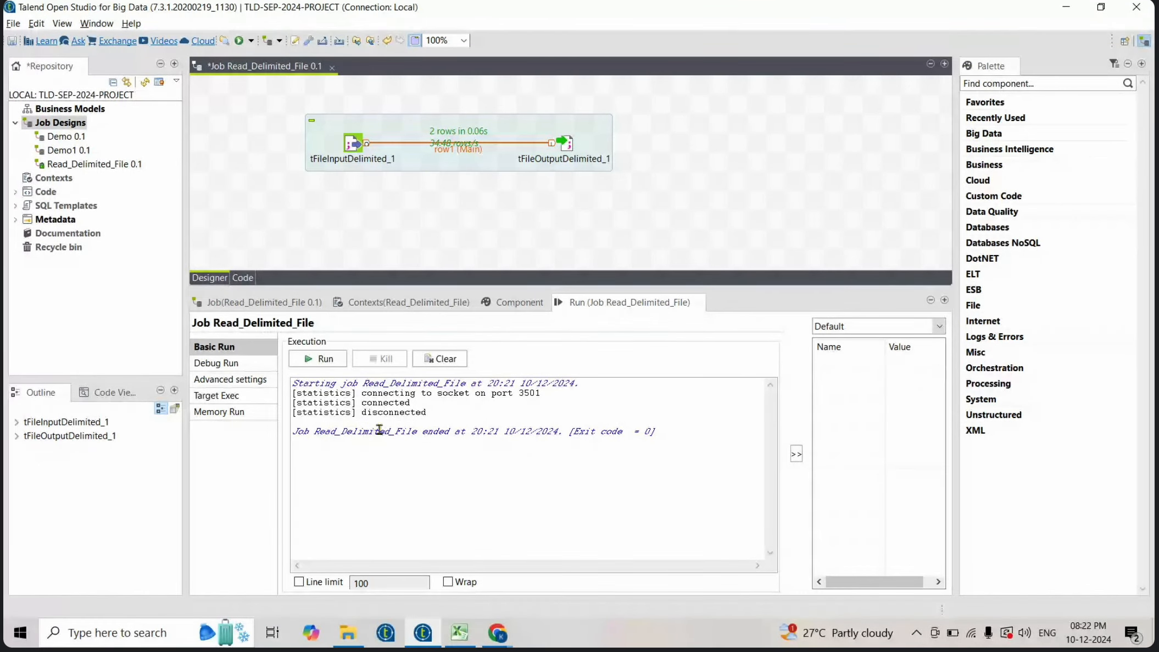
- Reopen empOut.txt to check its contents, then close it
left_click(348, 632)
double_click(269, 113)
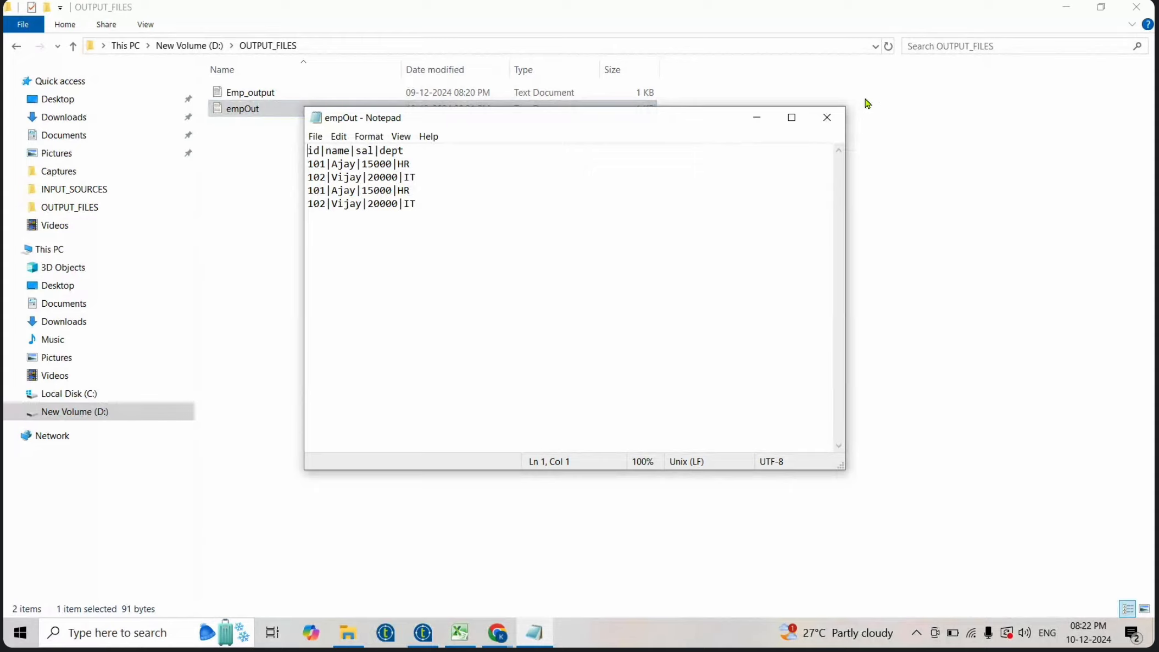
left_click(826, 117)
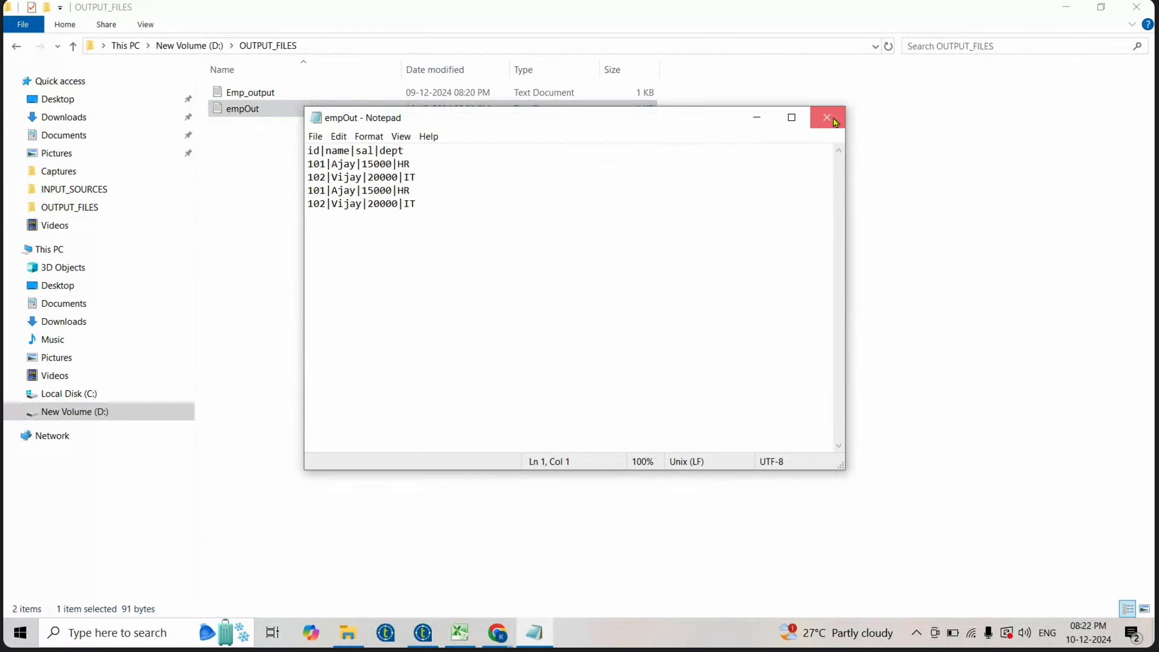
- Open EMP.txt from INPUT_SOURCES and append an employee row with id 103, salary 60000, department IT
left_click(184, 45)
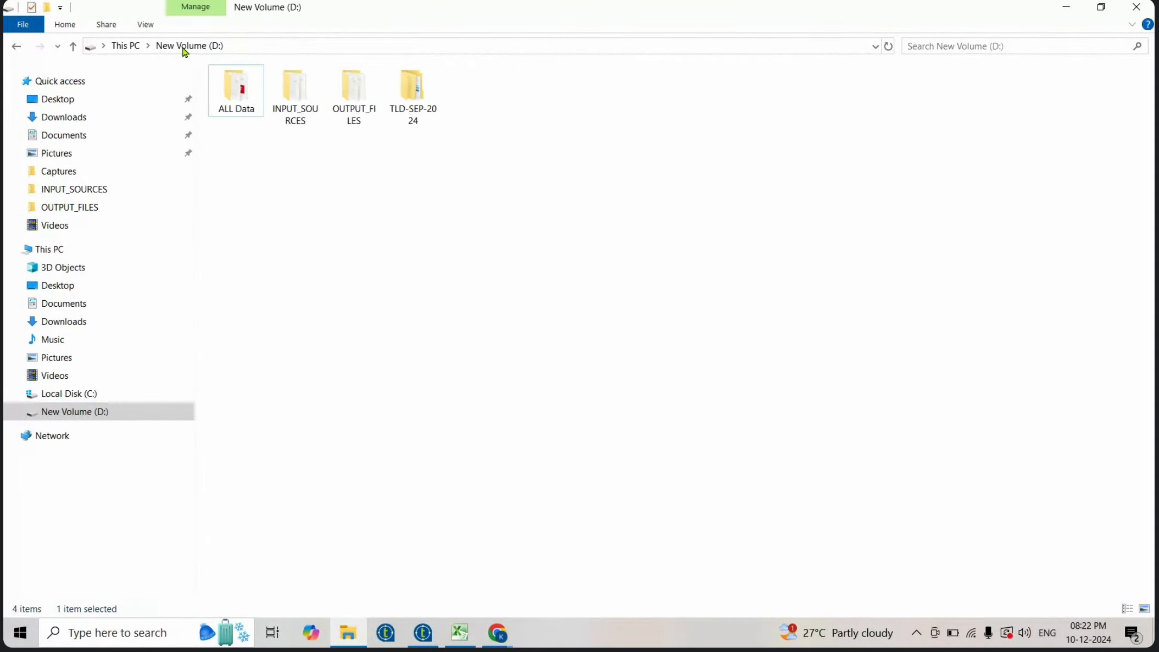
double_click(311, 99)
left_click(245, 99)
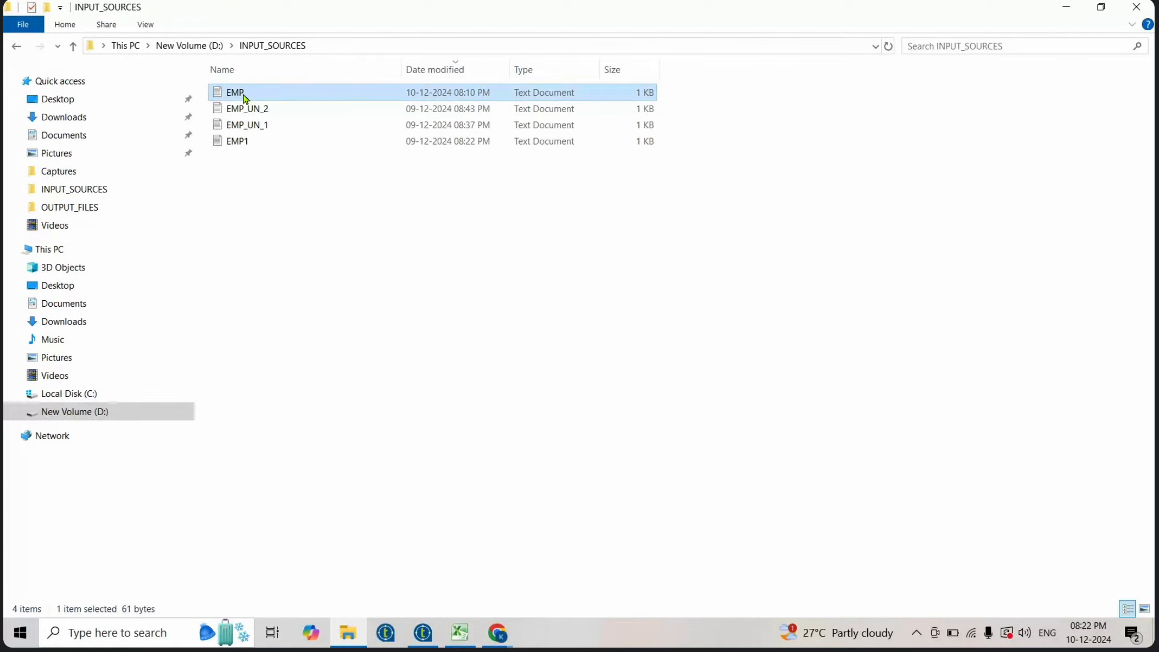
left_click(434, 178)
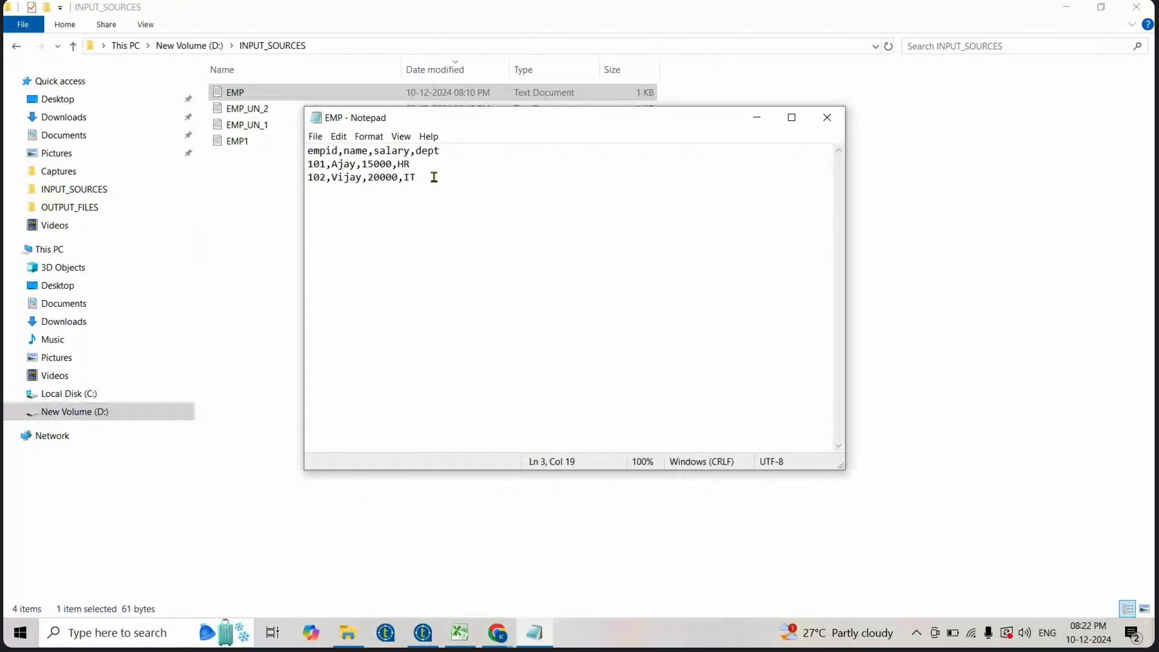
key("Return")
type("103,Akash")
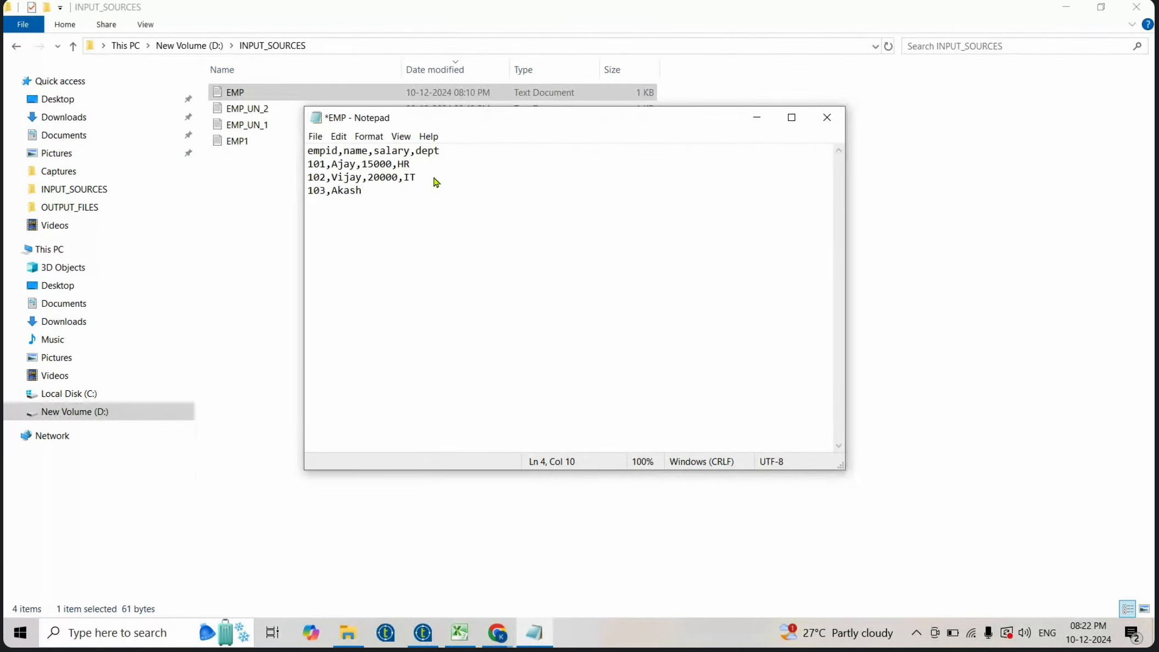
type(",60000,IT 104,Prakash,10000")
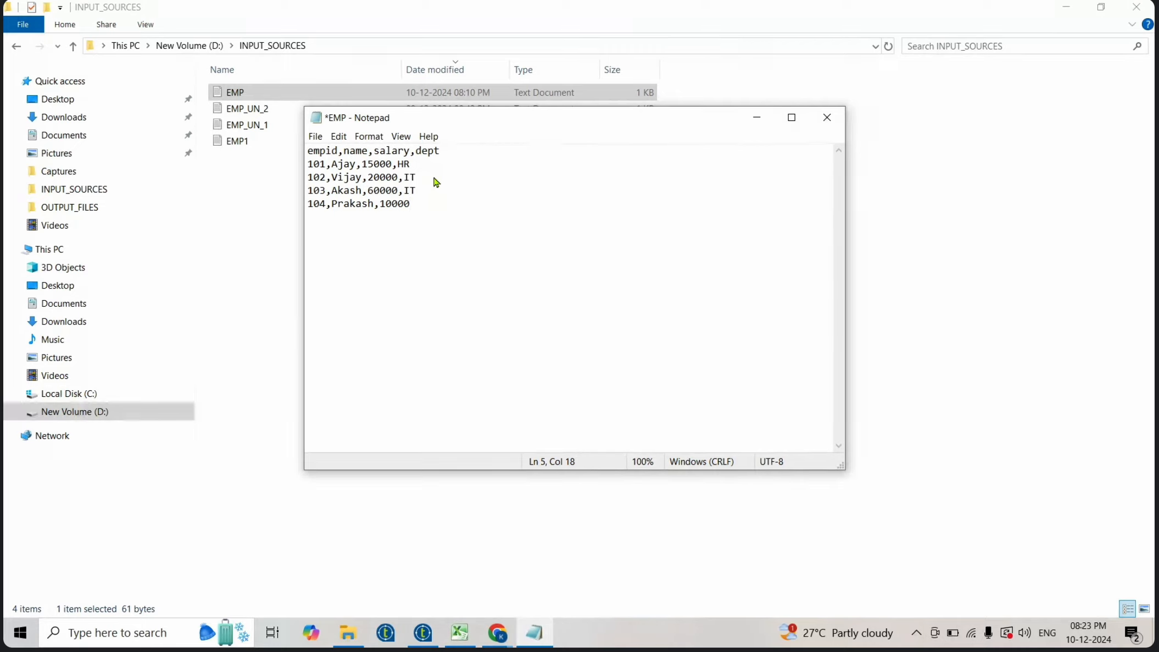
- Add employee rows 104 (10000, HR) and 105 (40000, HR) to EMP.txt, then save and close it
type(",HR 105,")
type("Nitin")
type(",40000,")
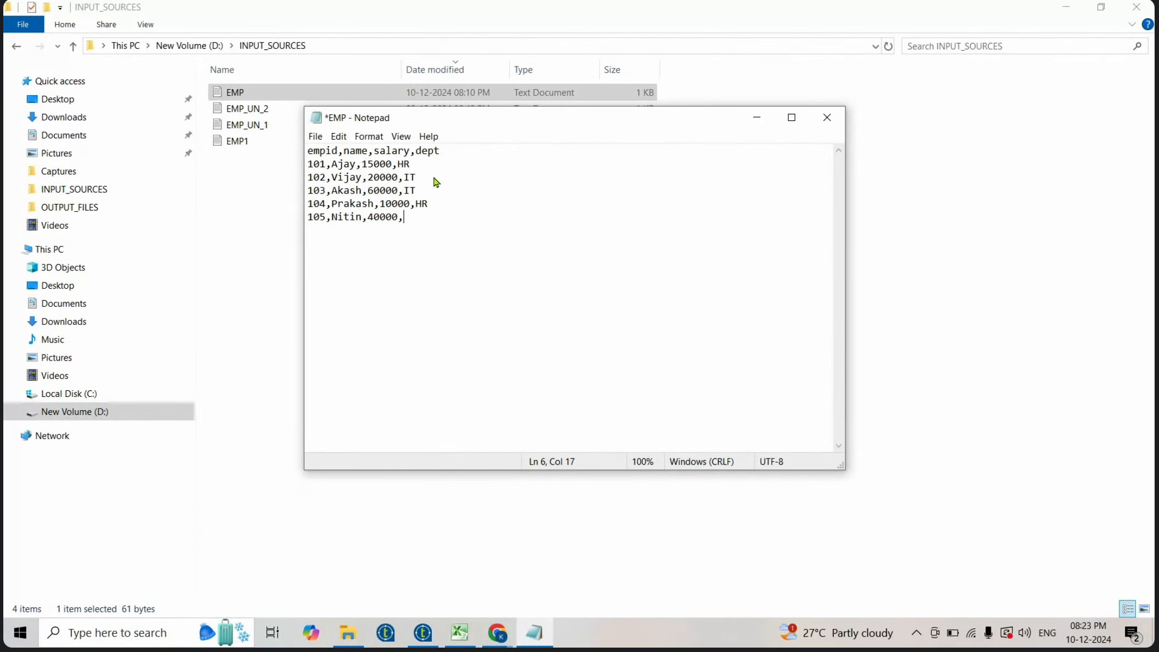
type("HR")
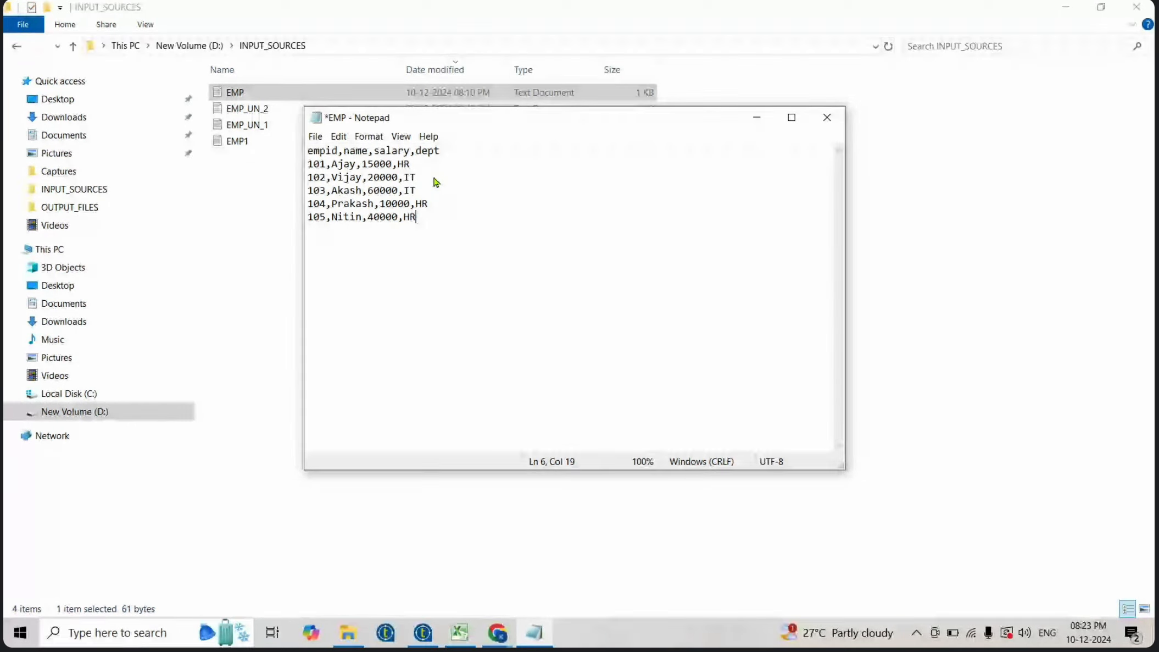
key("ctrl+s")
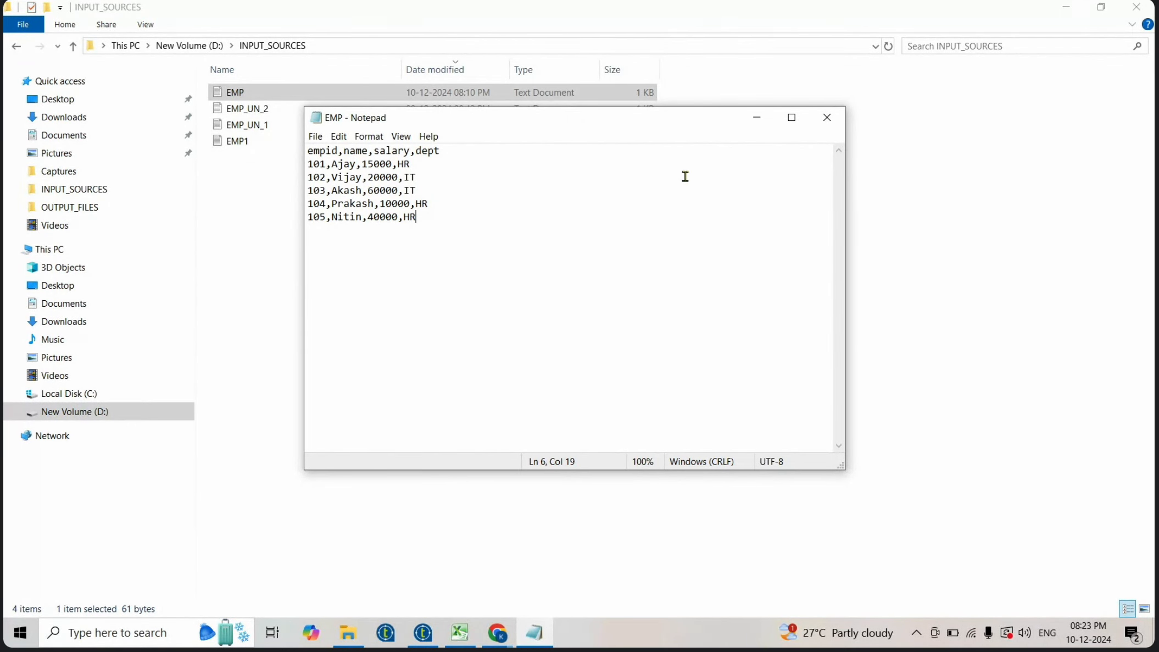
left_click(827, 118)
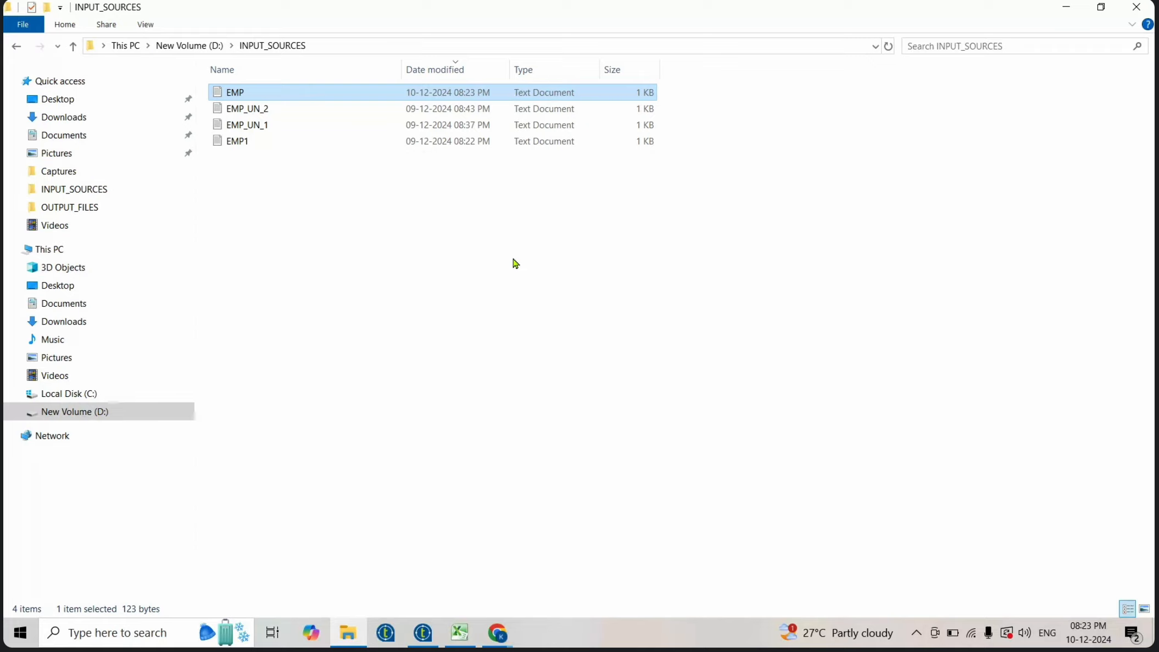
- Create a new job named tSortRow under Job Designs
left_click(422, 631)
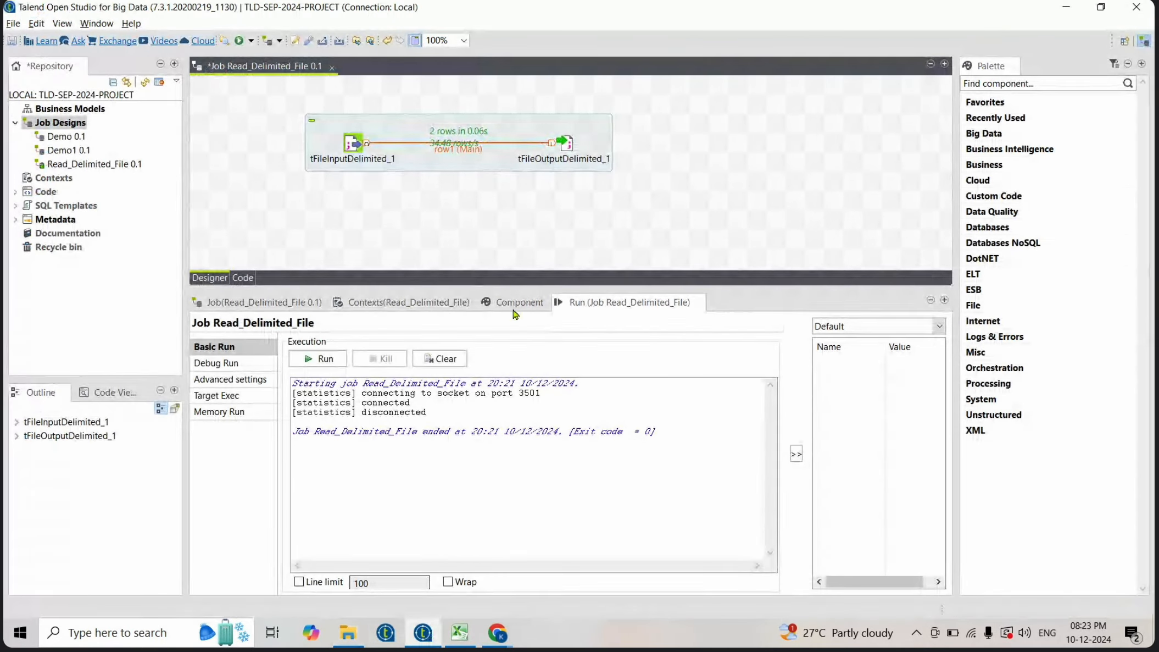
left_click(88, 123)
right_click(85, 127)
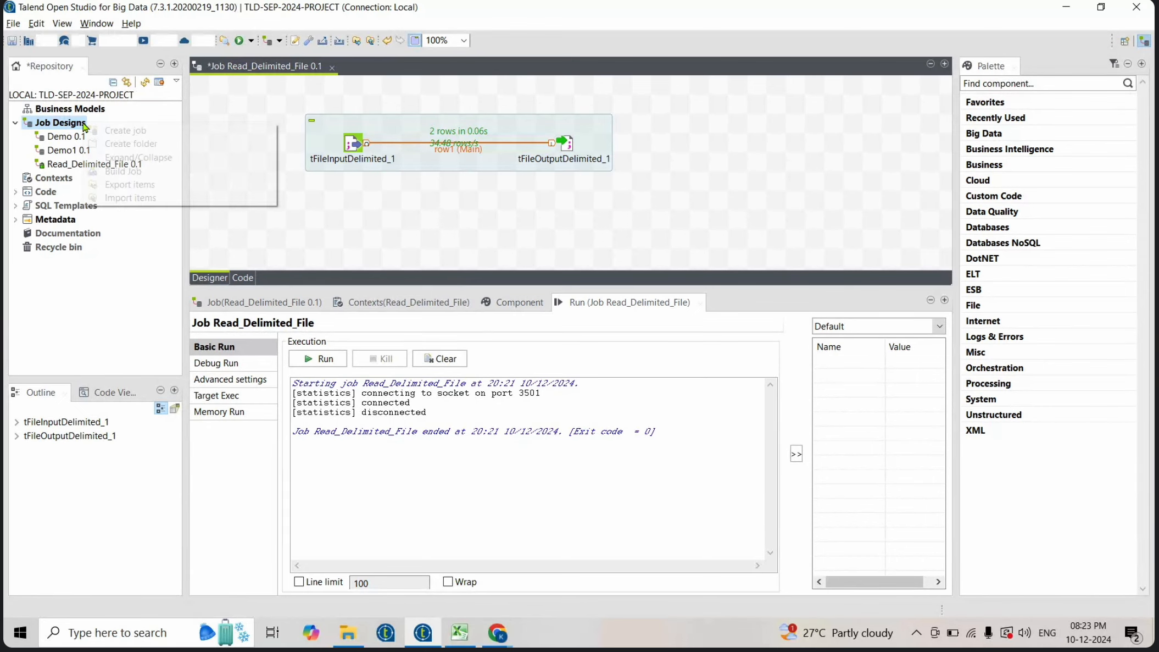
left_click(128, 133)
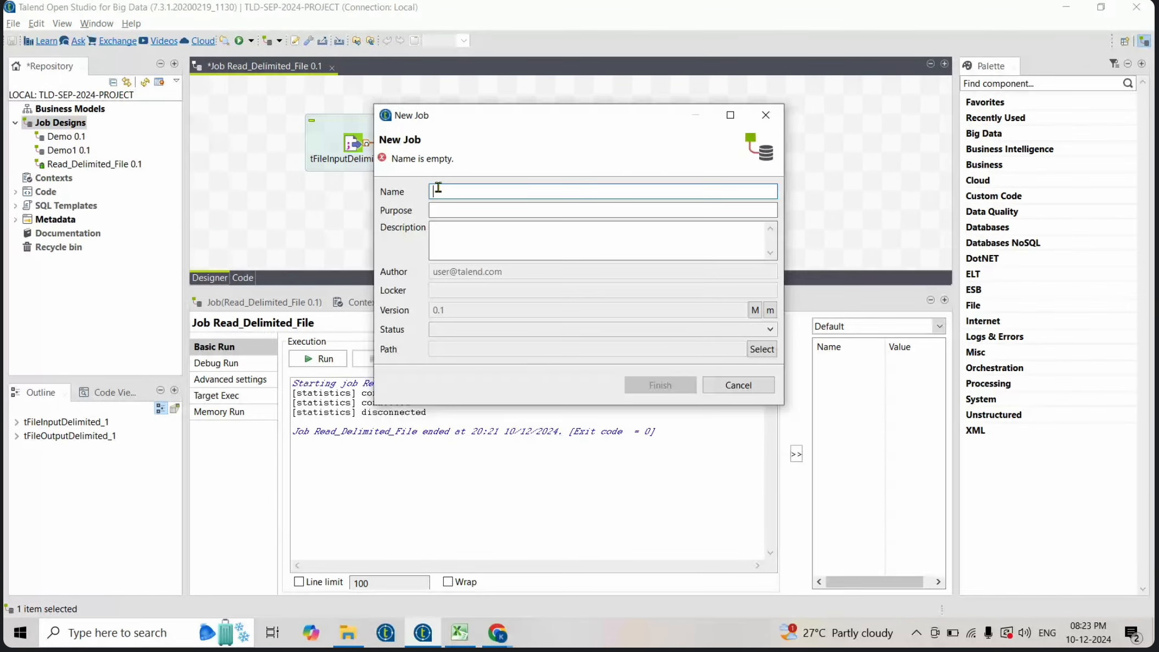
type("tsortRow")
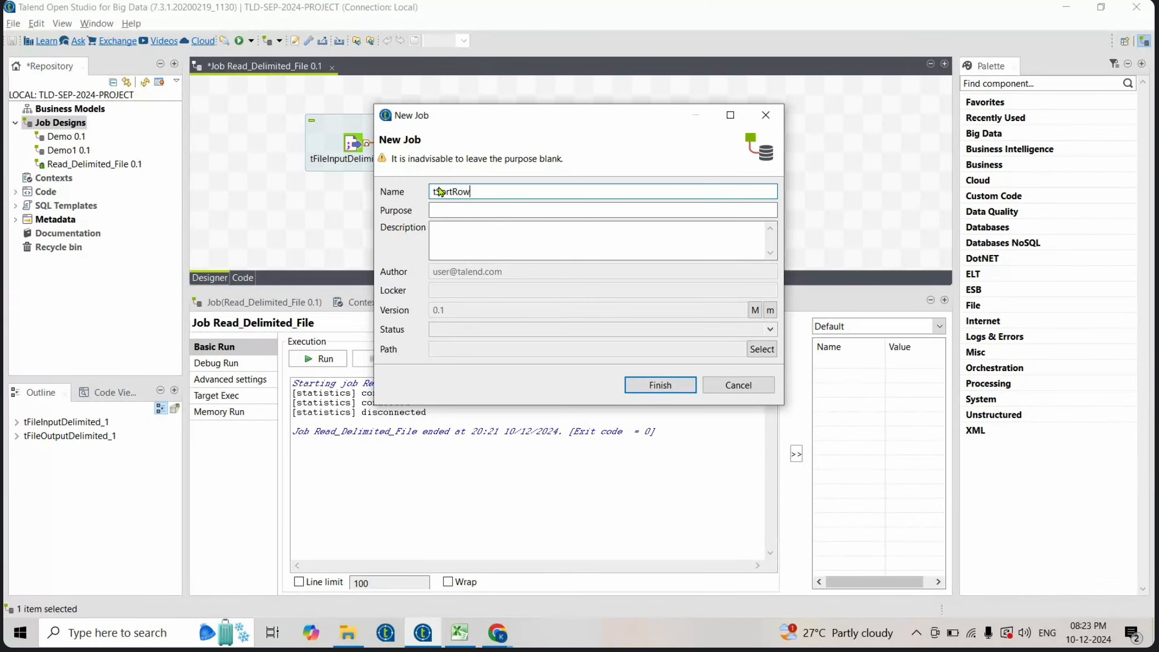
key("Return")
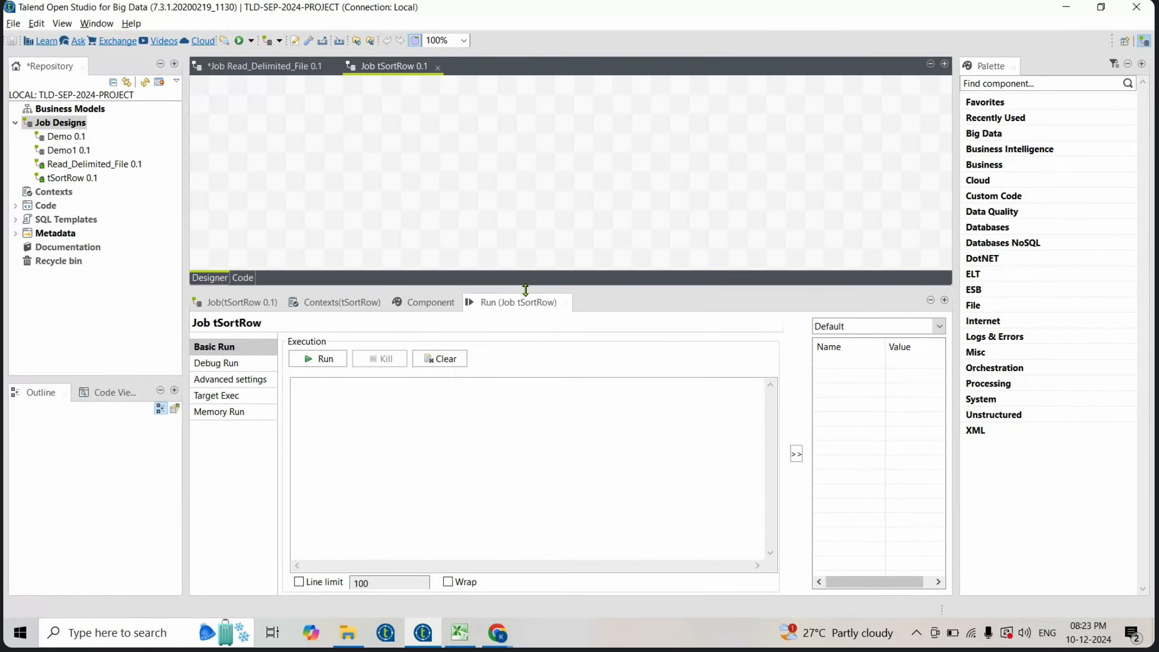
- Copy the tFileInputDelimited_1 component from Read_Delimited_File into the tSortRow job's canvas
left_click_drag(526, 306, 524, 352)
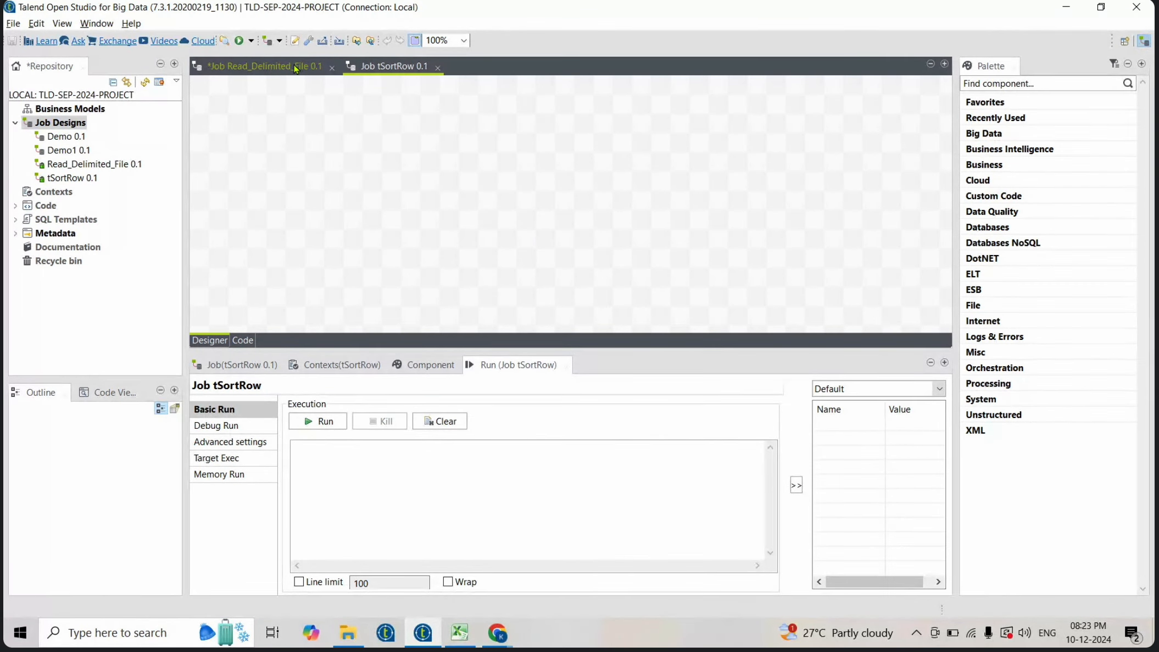
left_click(269, 66)
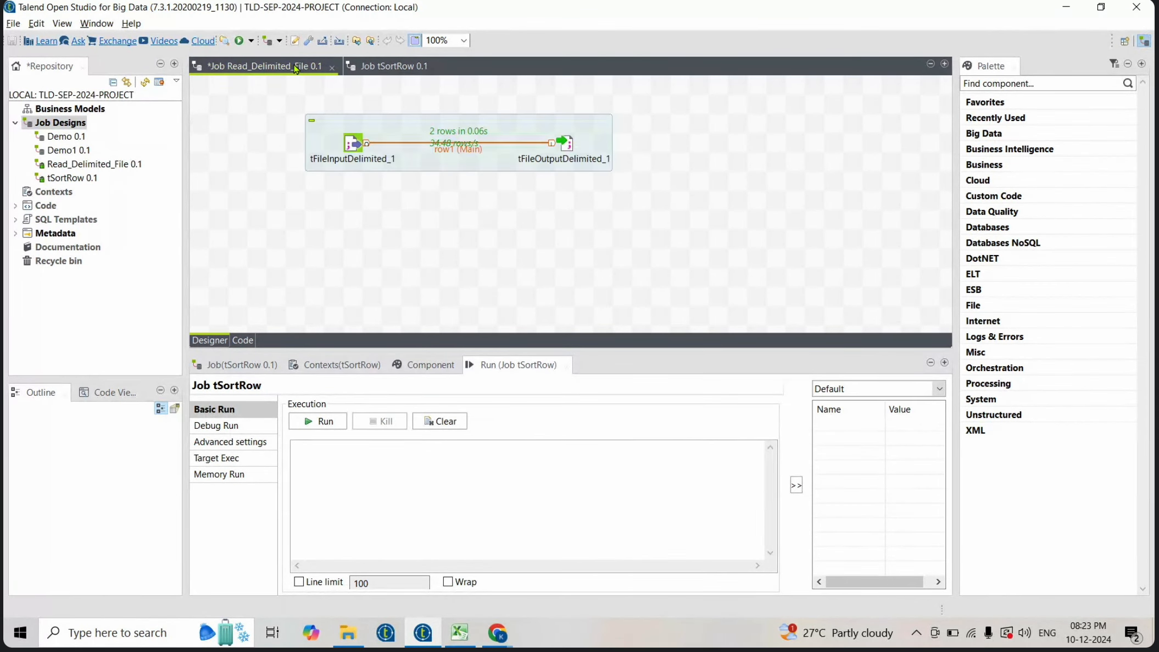
left_click(349, 144)
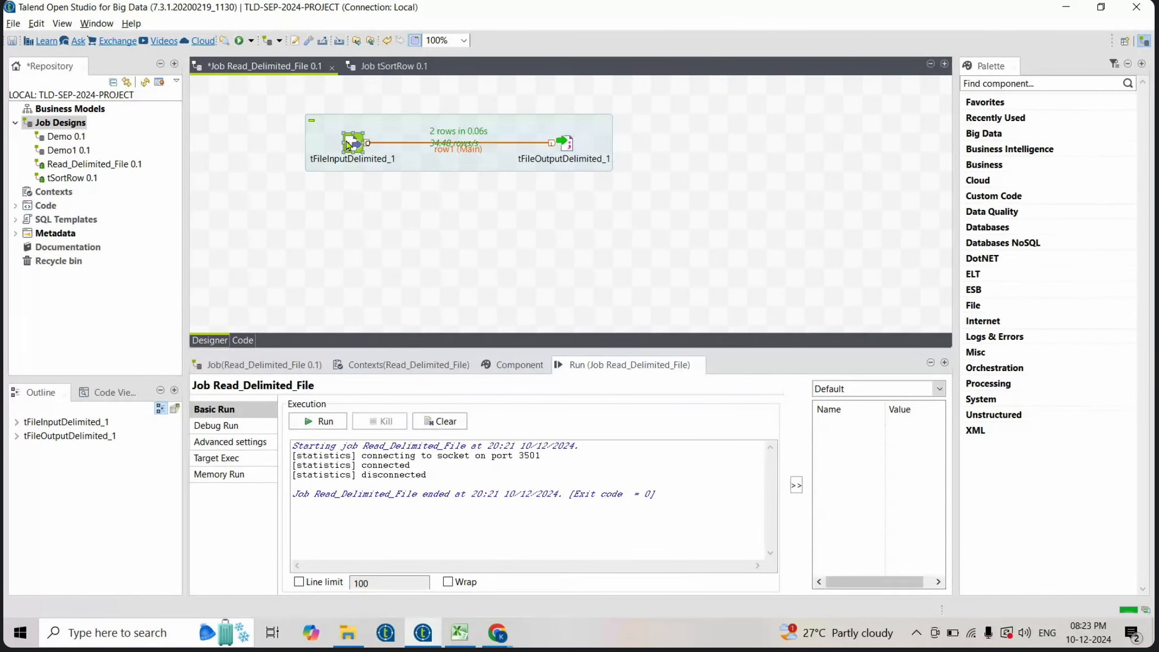
left_click(386, 67)
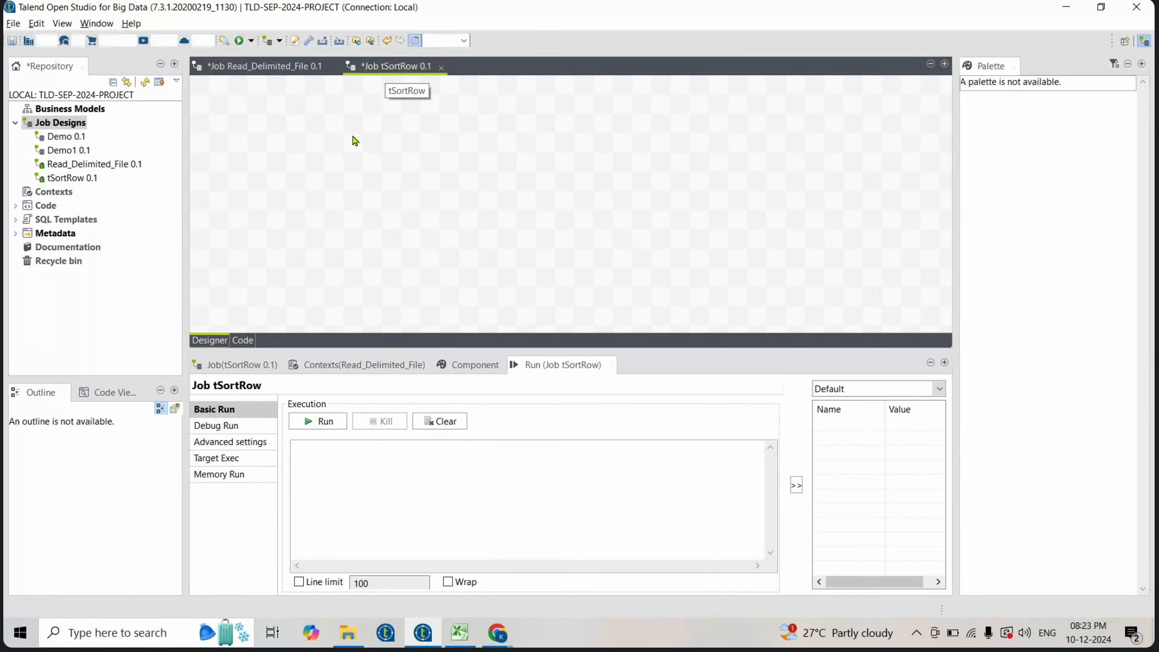
left_click_drag(357, 143, 354, 164)
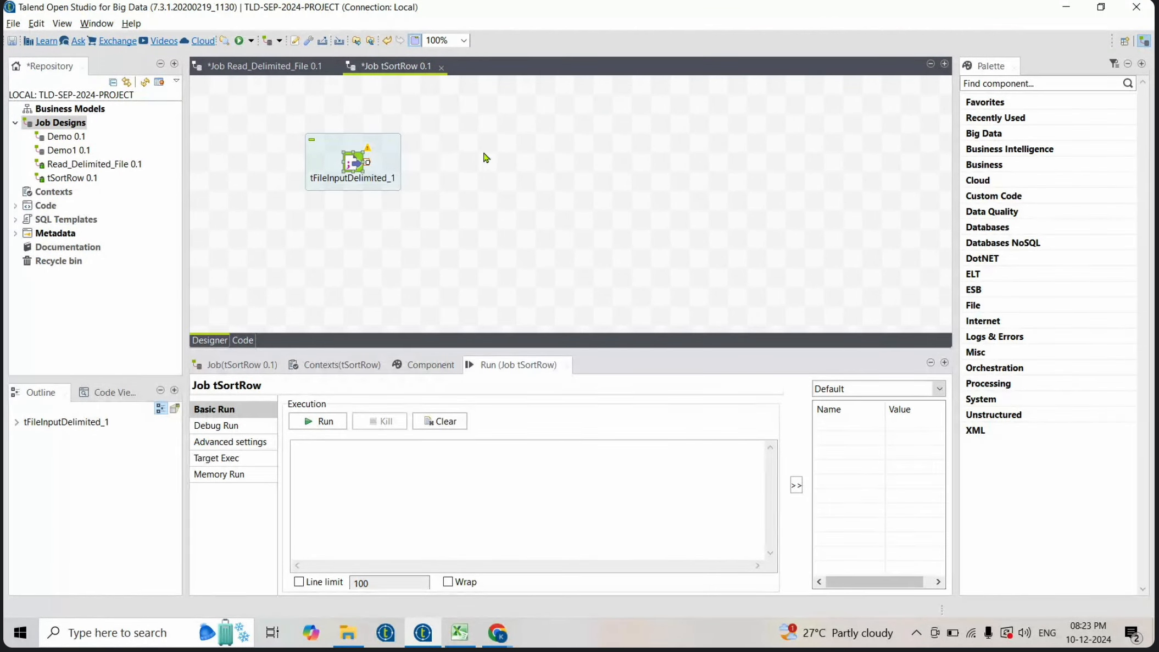
- Add a tLogRow component to the canvas beside the input component
type("tlog")
key("Return")
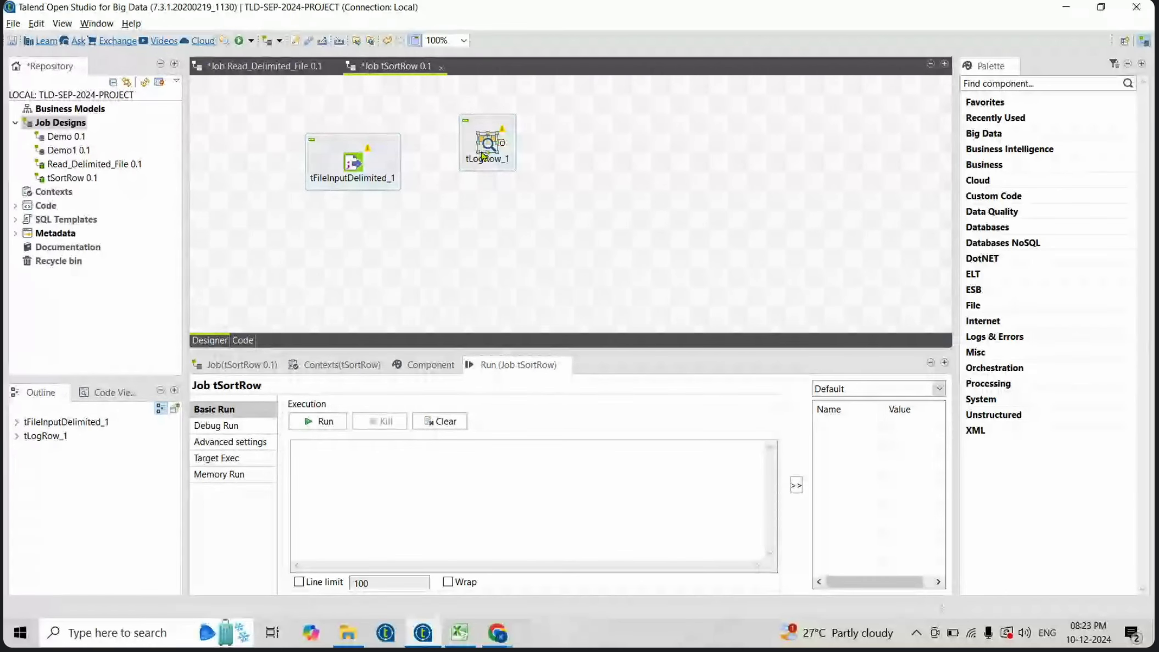
left_click_drag(483, 156, 503, 175)
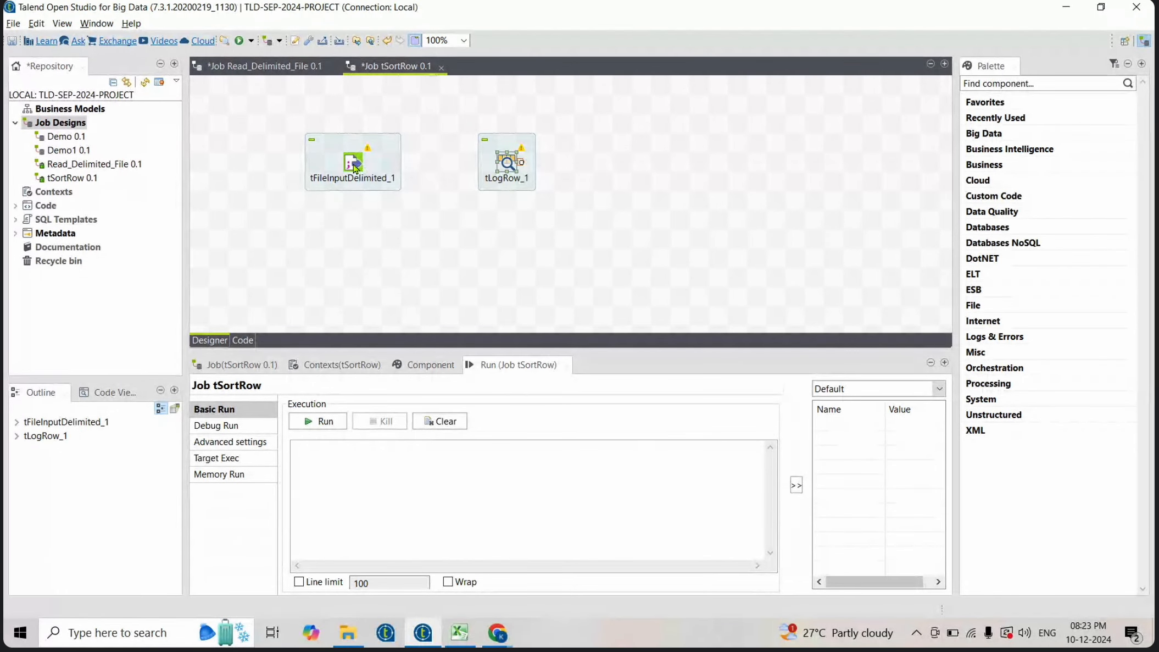
- Connect tFileInputDelimited_1 to tLogRow_1 with a Main row and set the log mode to Table
left_click(354, 167)
left_click_drag(370, 165, 509, 167)
double_click(508, 167)
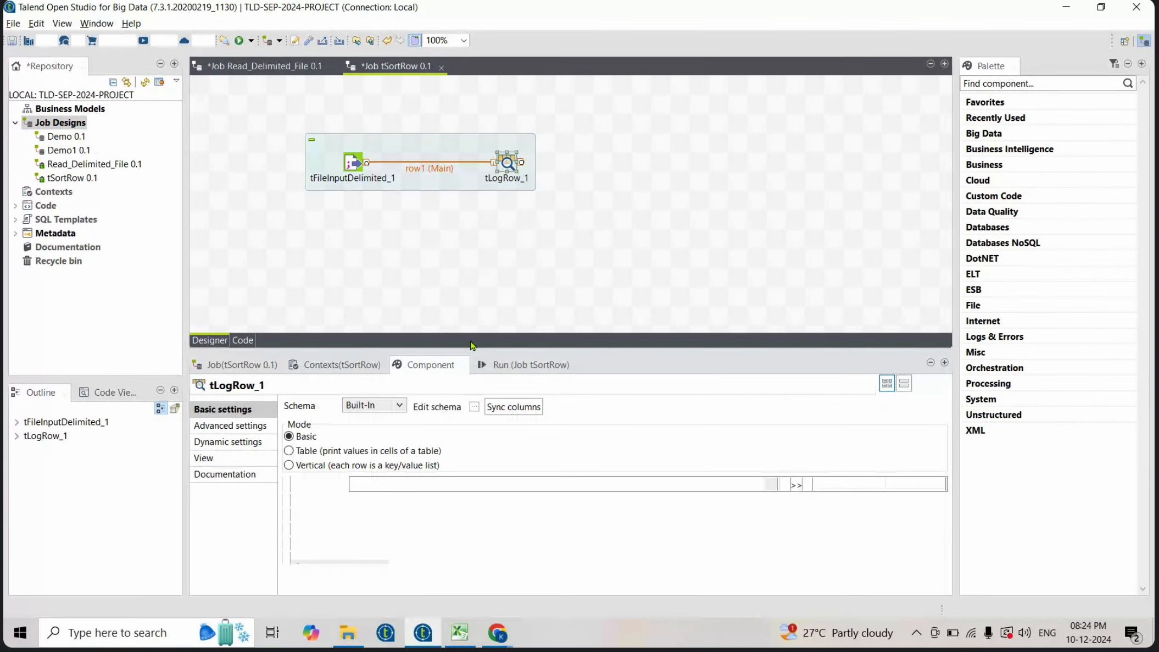
left_click(289, 450)
- Run the tSortRow job and scroll through the console output of the logged rows
left_click(506, 370)
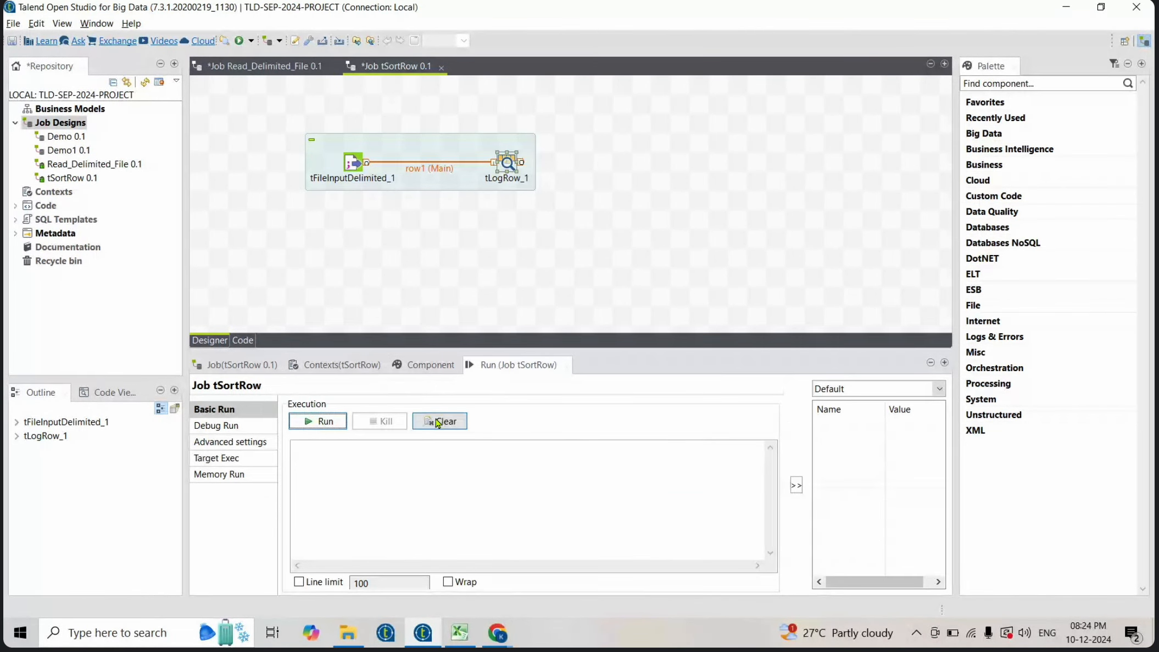
left_click(303, 422)
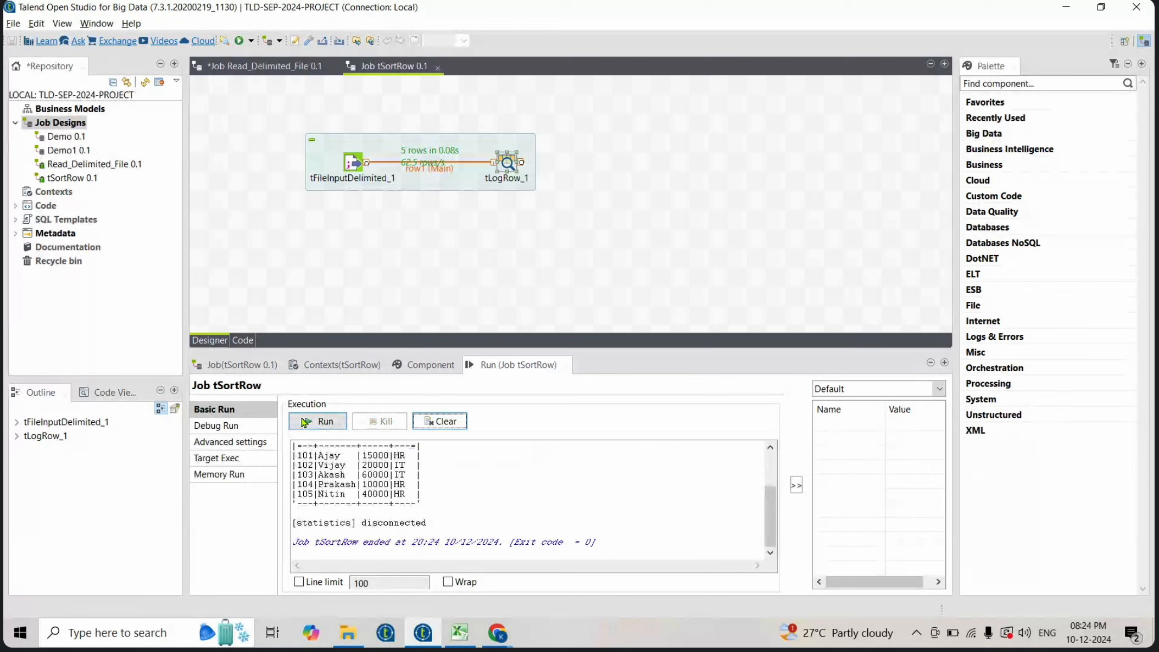
left_click(639, 160)
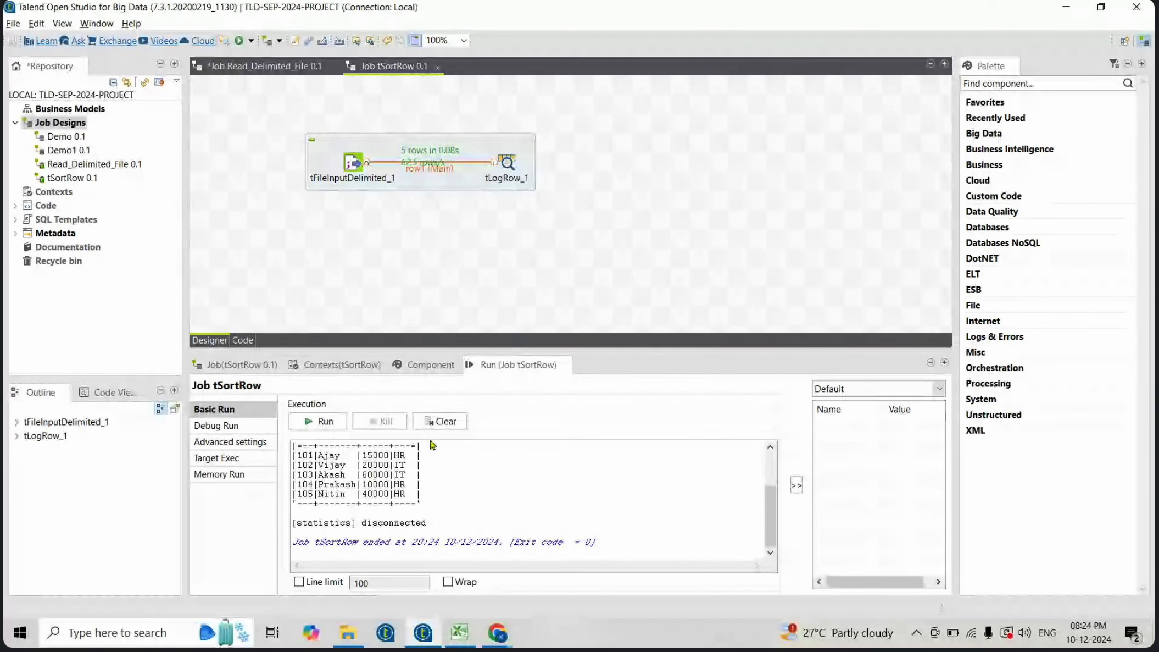
left_click(625, 463)
scroll(625, 463, "up", 1)
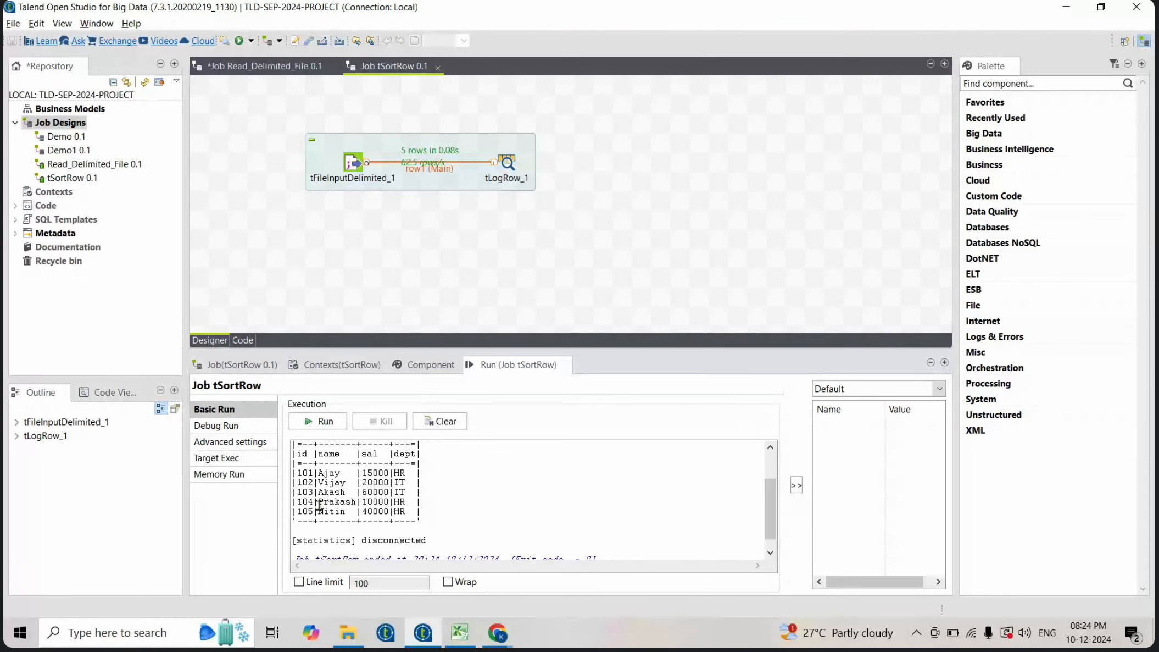
- Add a tSortRow component to the canvas after tLogRow_1
left_click(601, 171)
type("tso")
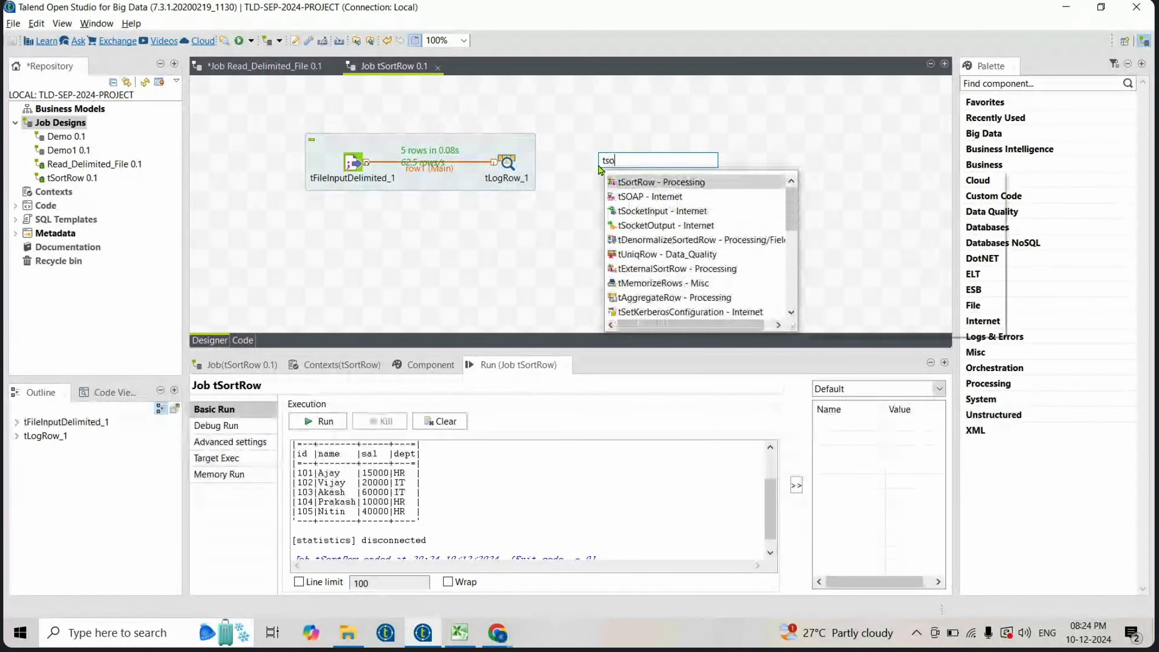
type("r")
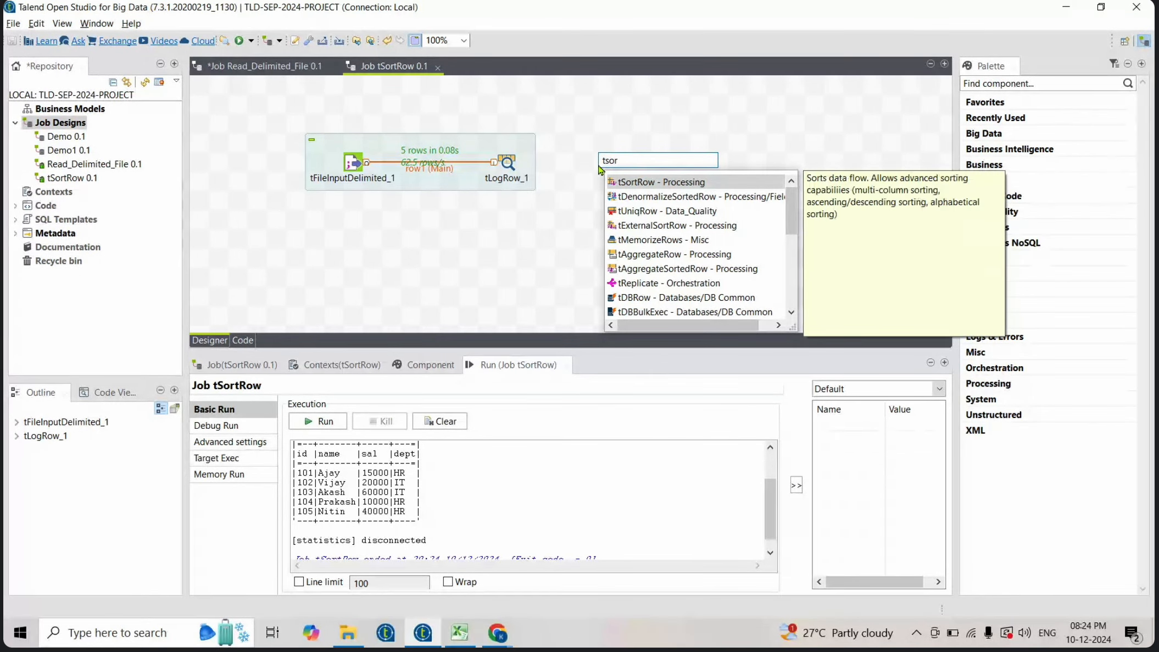
key("Return")
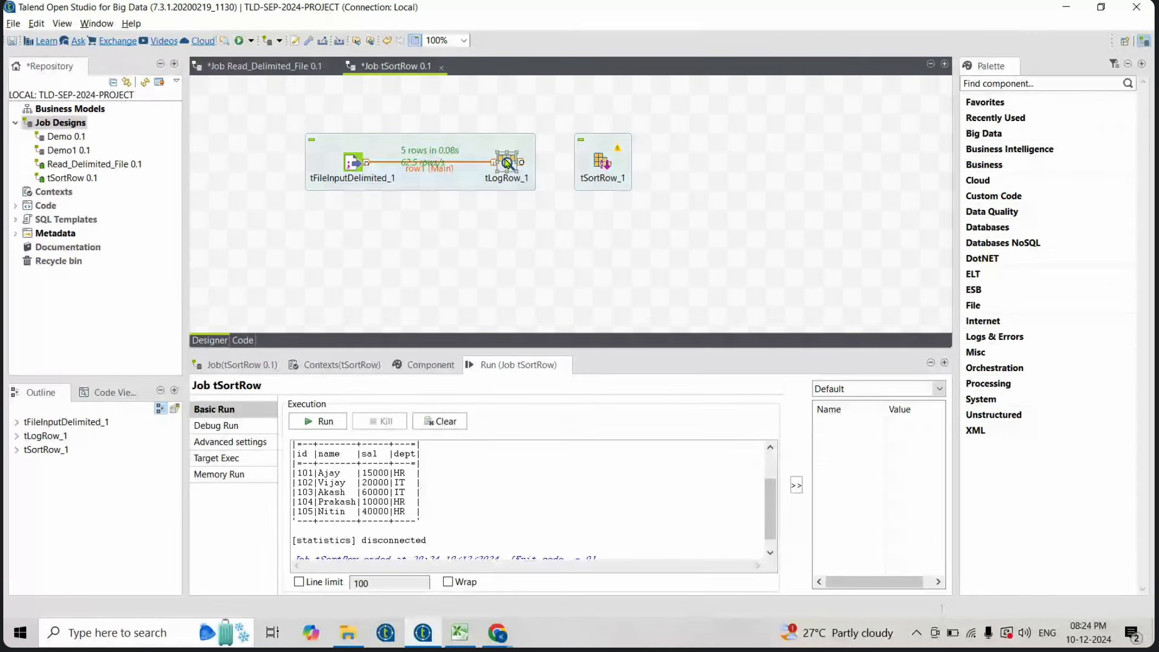
- Connect tLogRow_1 to tSortRow_1 and open its schema to review the propagated columns
left_click_drag(524, 164, 603, 163)
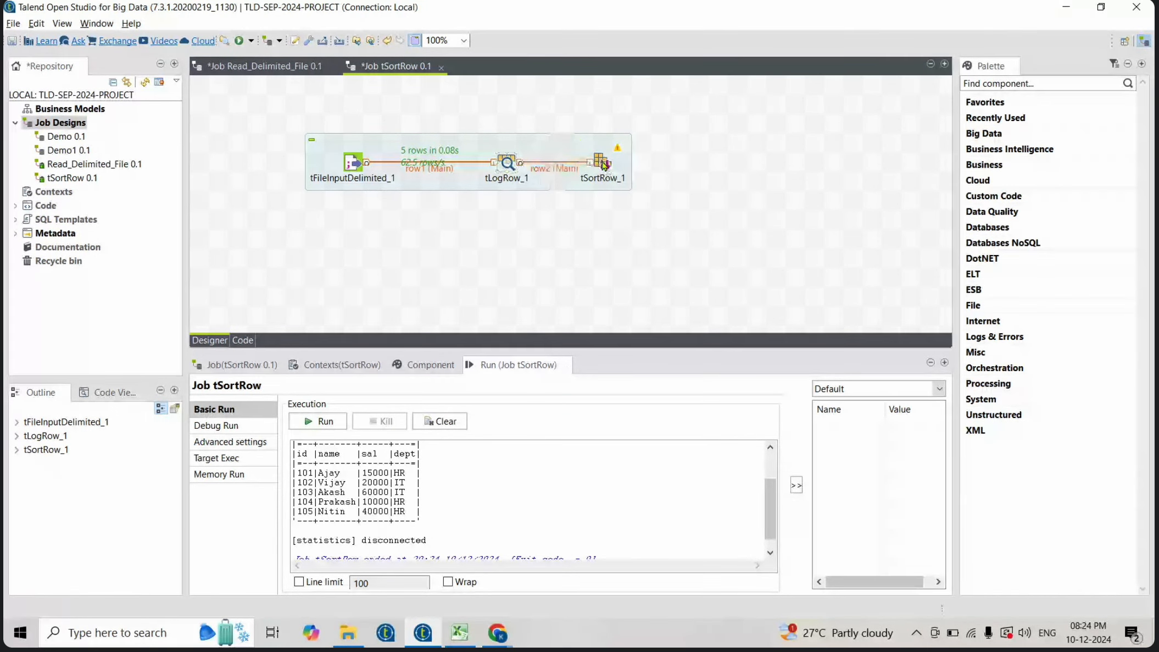
left_click(603, 165)
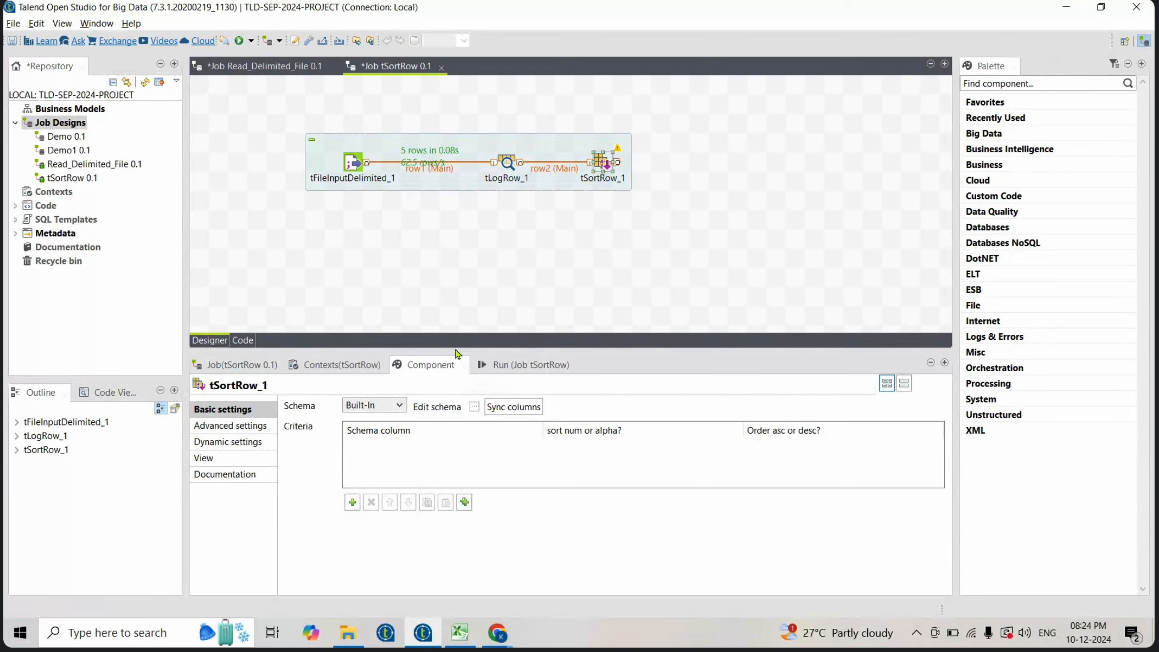
left_click_drag(455, 351, 458, 245)
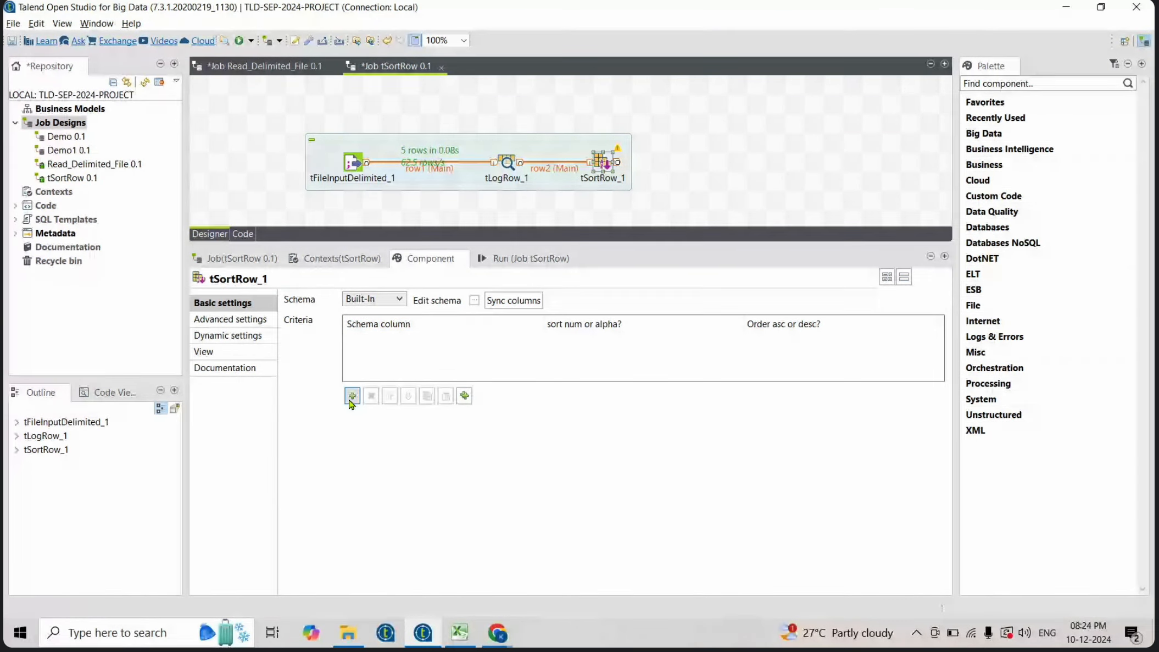
left_click(475, 301)
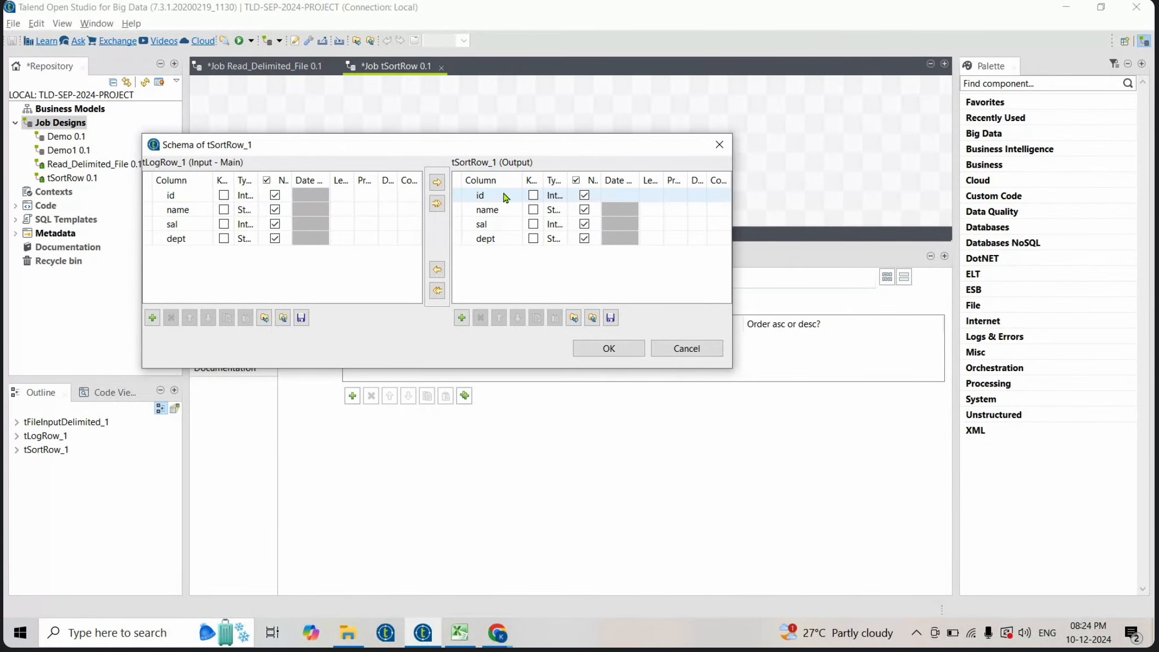
left_click(620, 348)
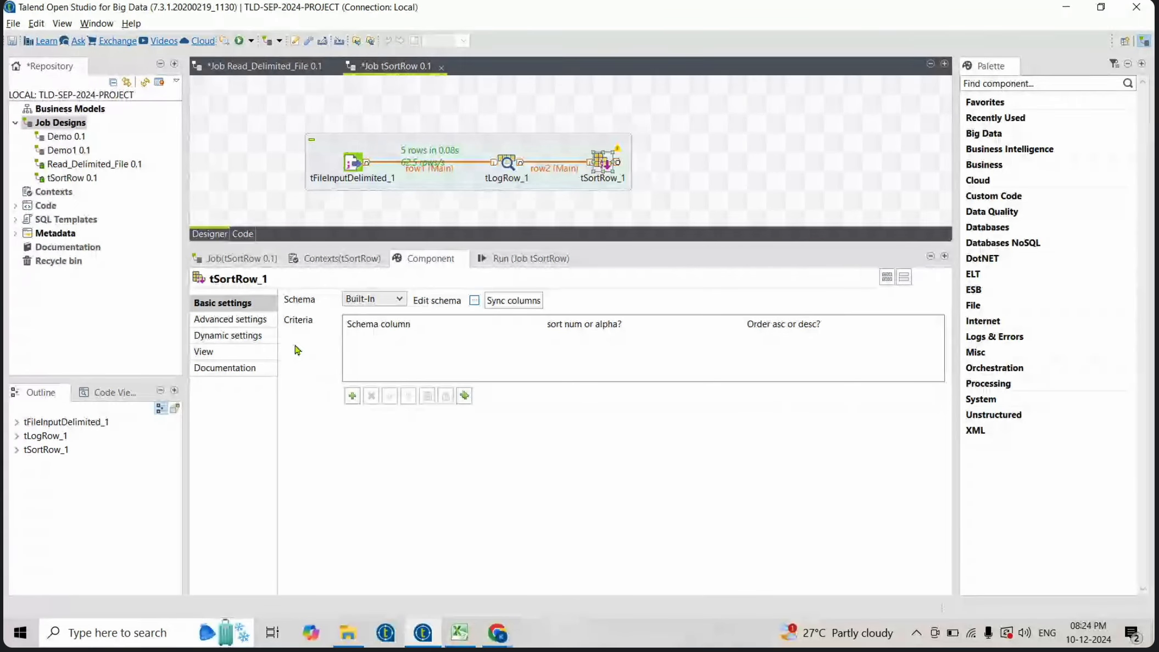
- Add a sort criterion on the sal column, numeric and ascending, then save the job
left_click(353, 396)
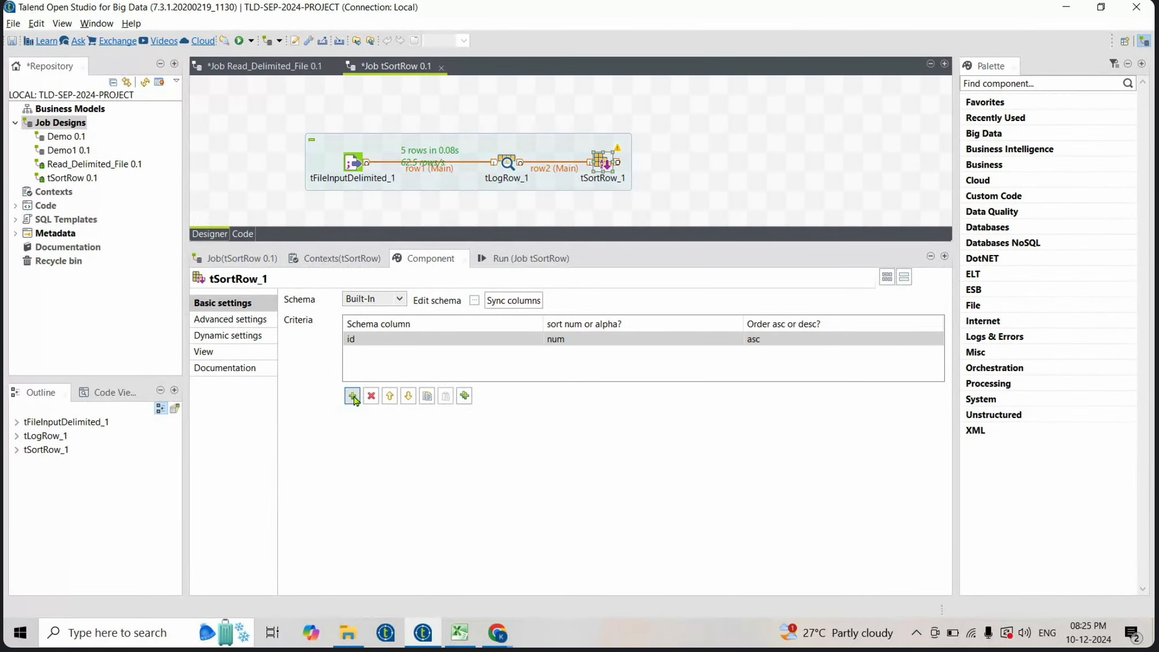
left_click(511, 345)
left_click(537, 339)
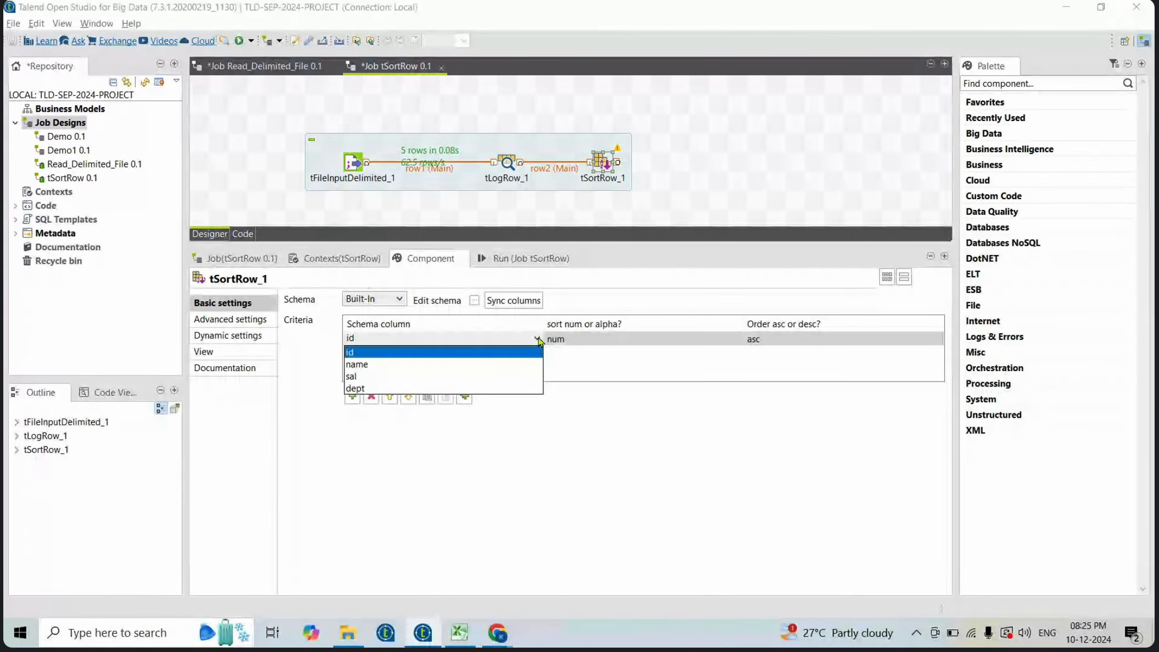
left_click(408, 377)
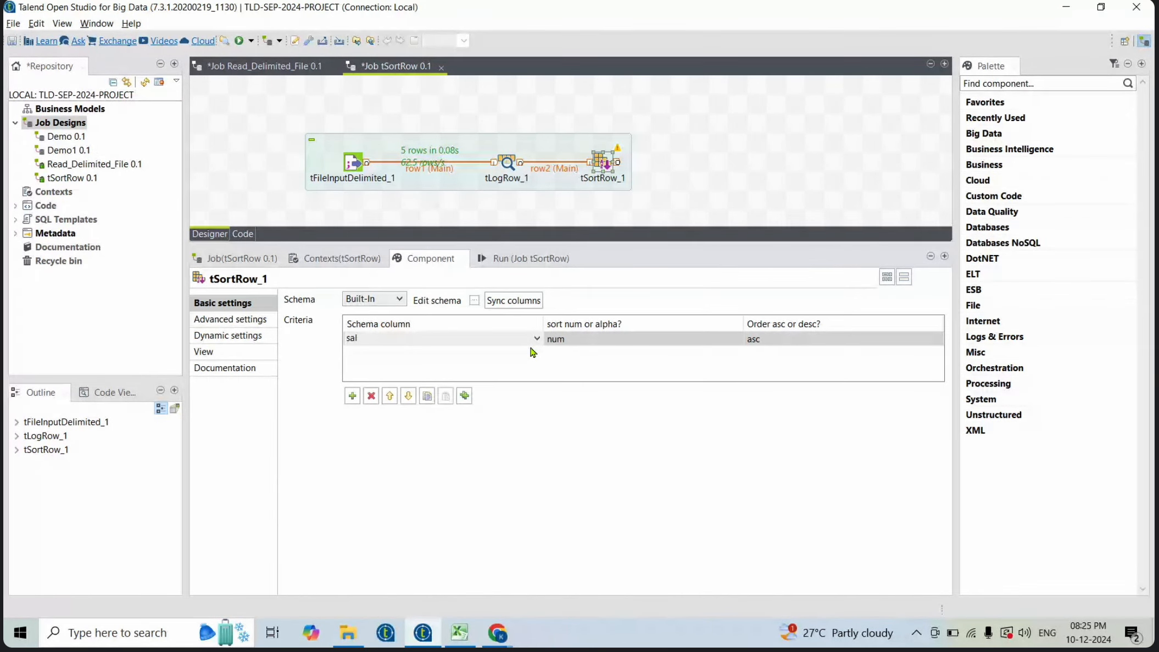
left_click(590, 339)
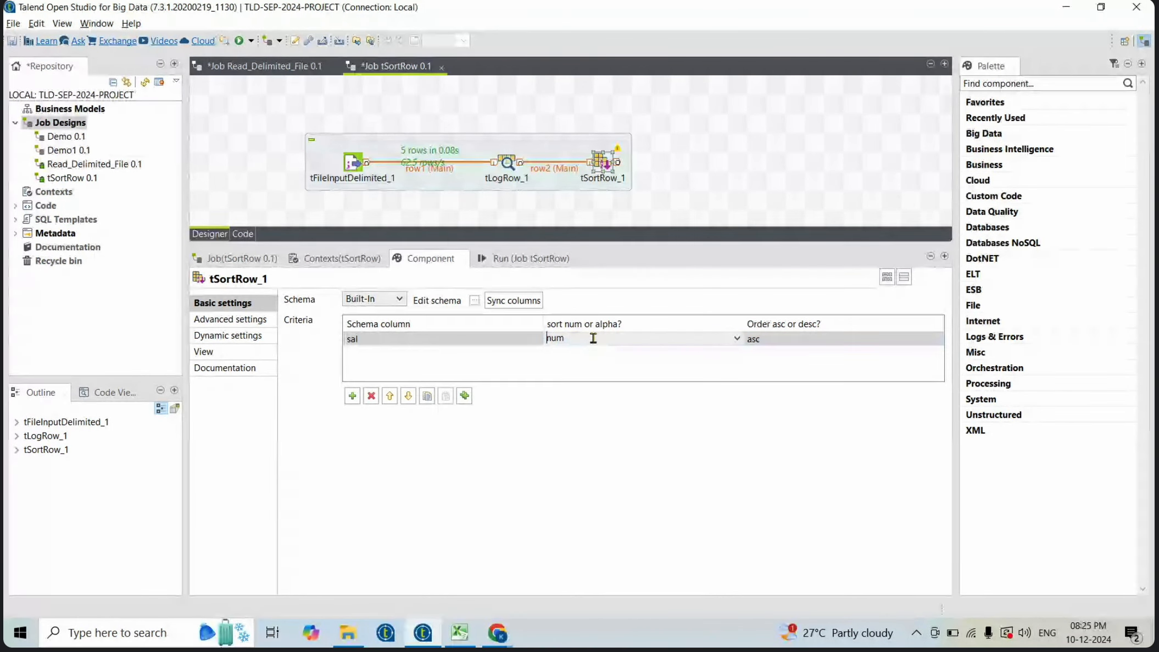
left_click(737, 338)
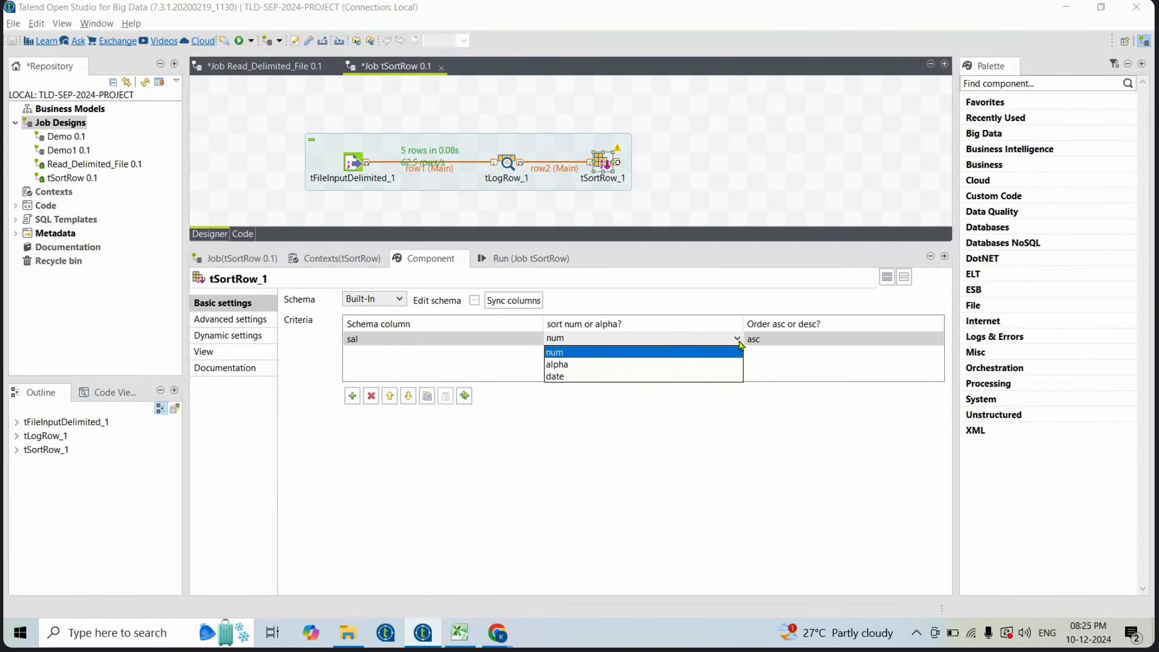
left_click(713, 359)
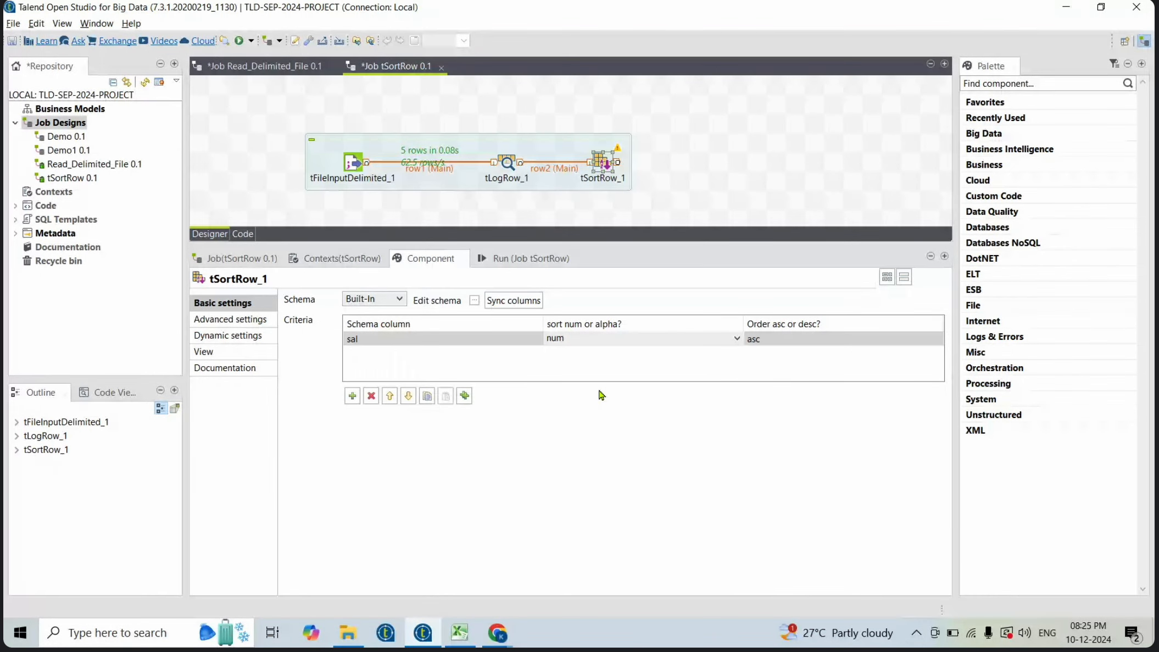
left_click(859, 339)
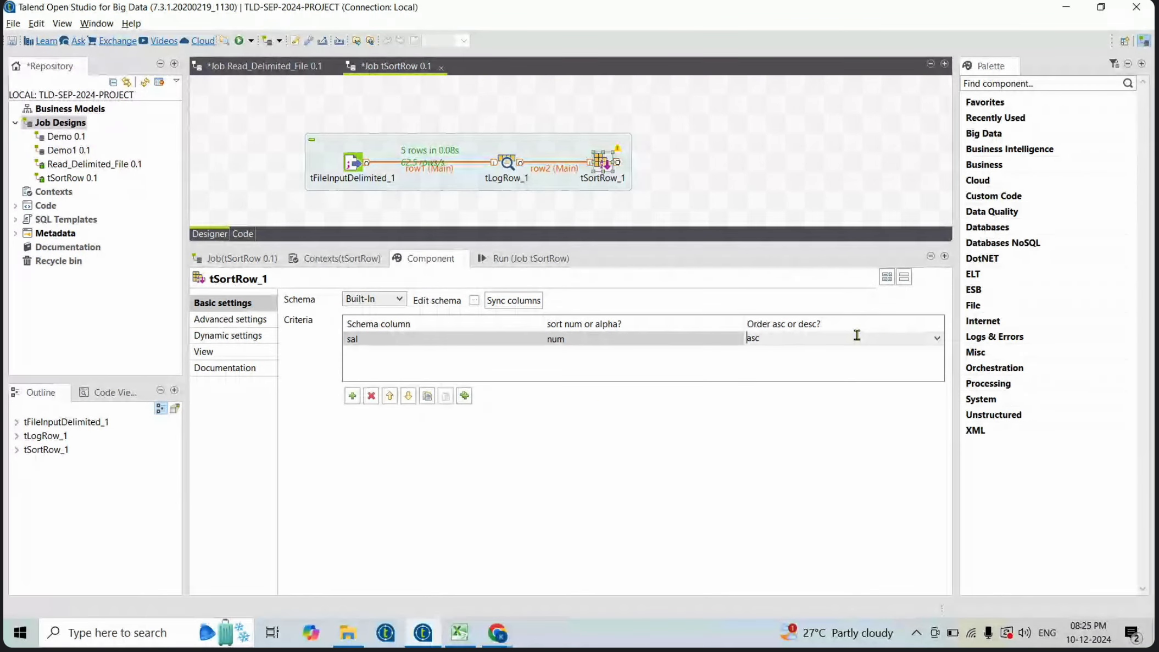
left_click(764, 381)
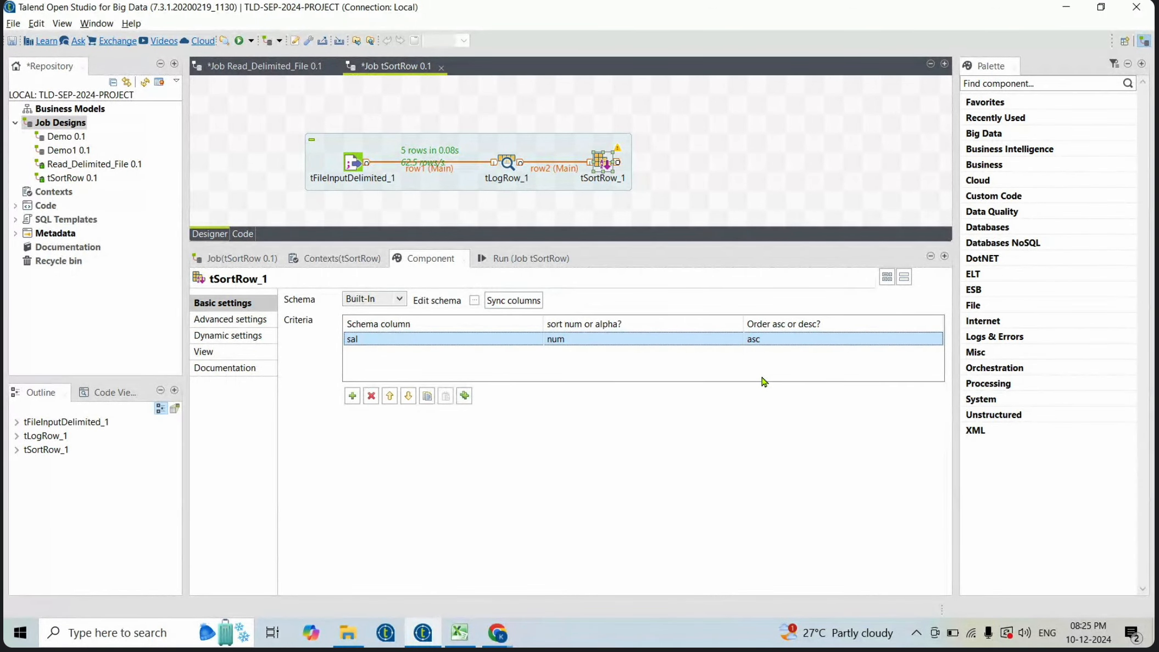
key("ctrl+s")
- Add a second tLogRow component after tSortRow_1 and set its mode to Table
left_click(696, 165)
type("tlog")
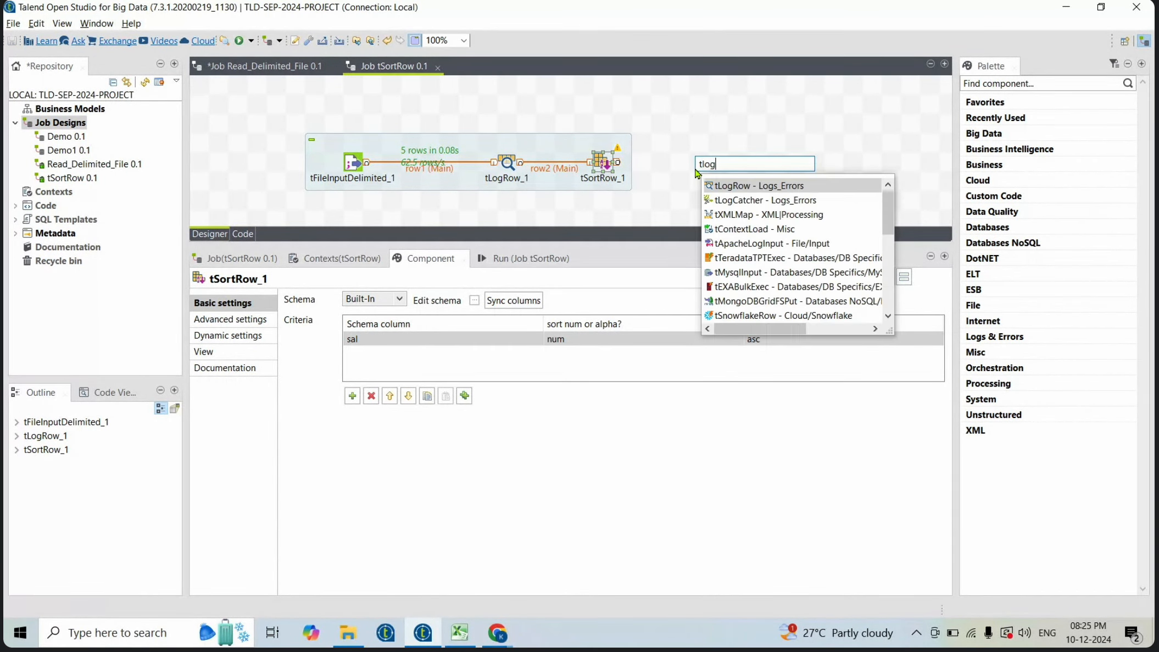
key("Return")
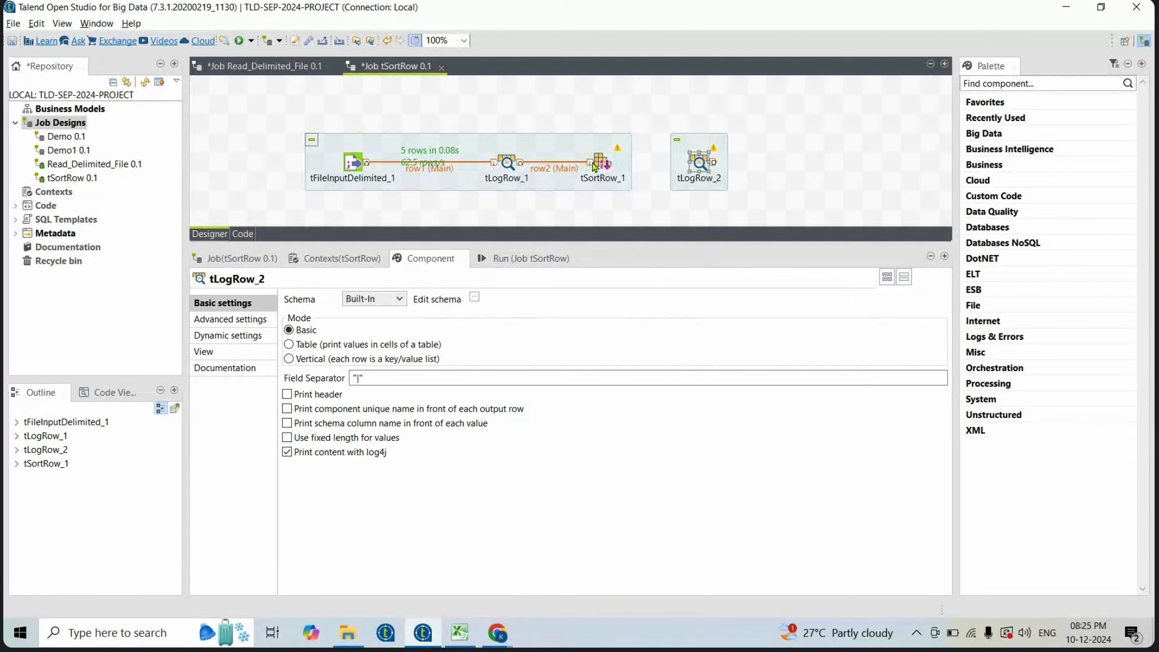
left_click(289, 344)
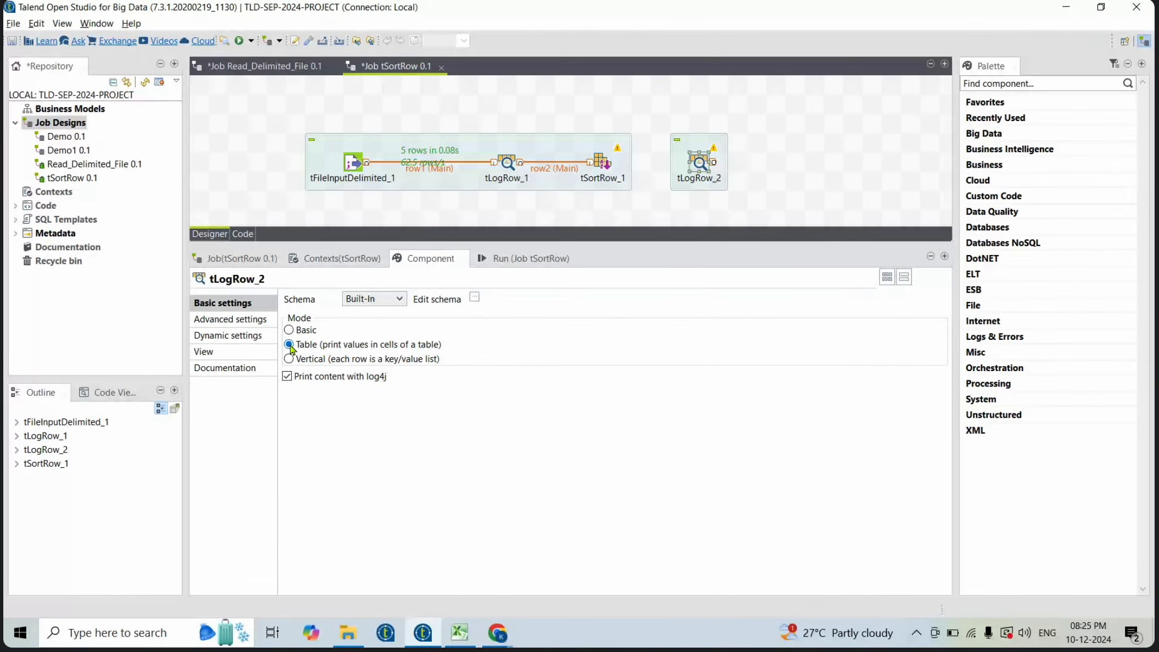
- Connect tSortRow_1 to tLogRow_2 and sync tLogRow_2's columns
left_click(618, 164)
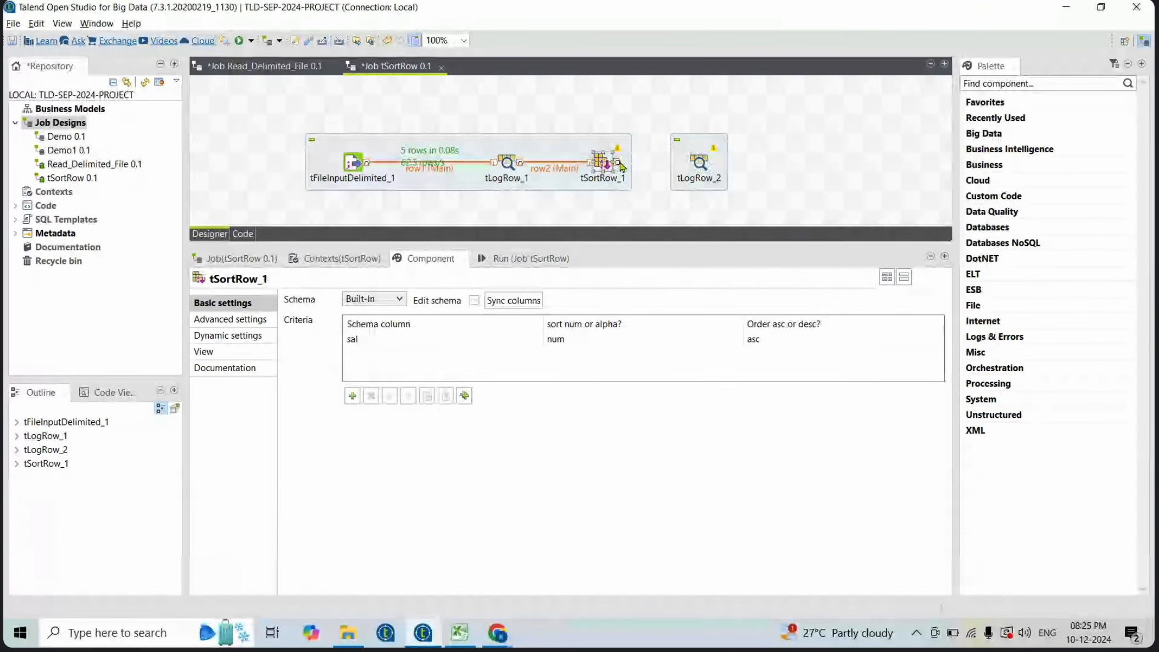
left_click_drag(619, 166, 705, 164)
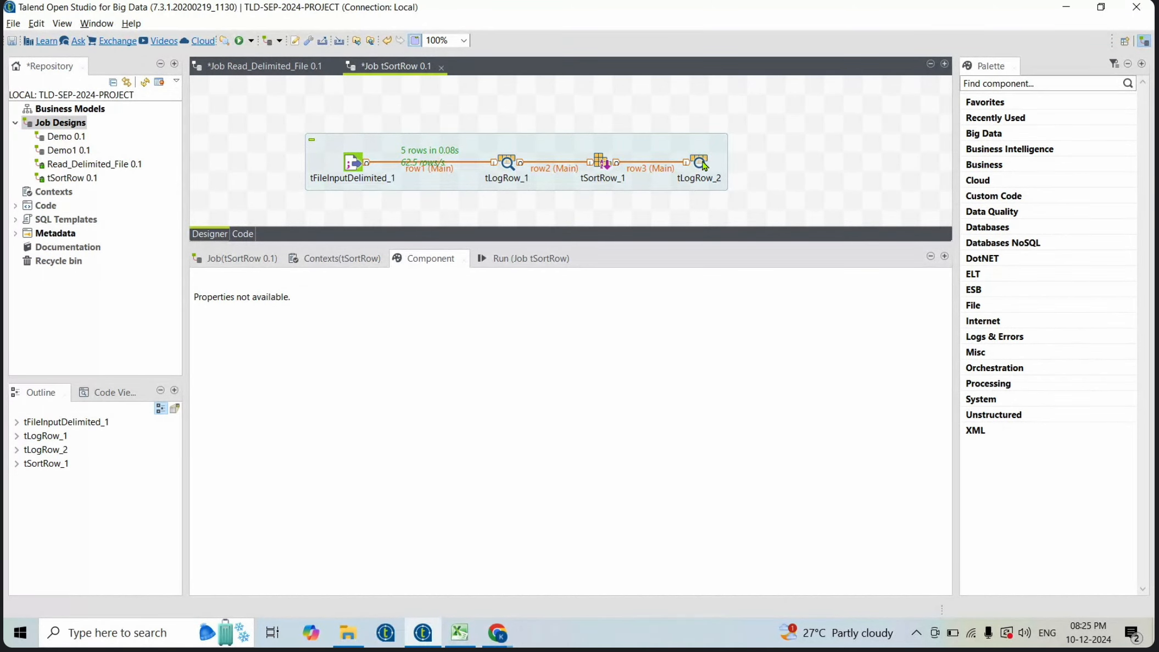
left_click(703, 165)
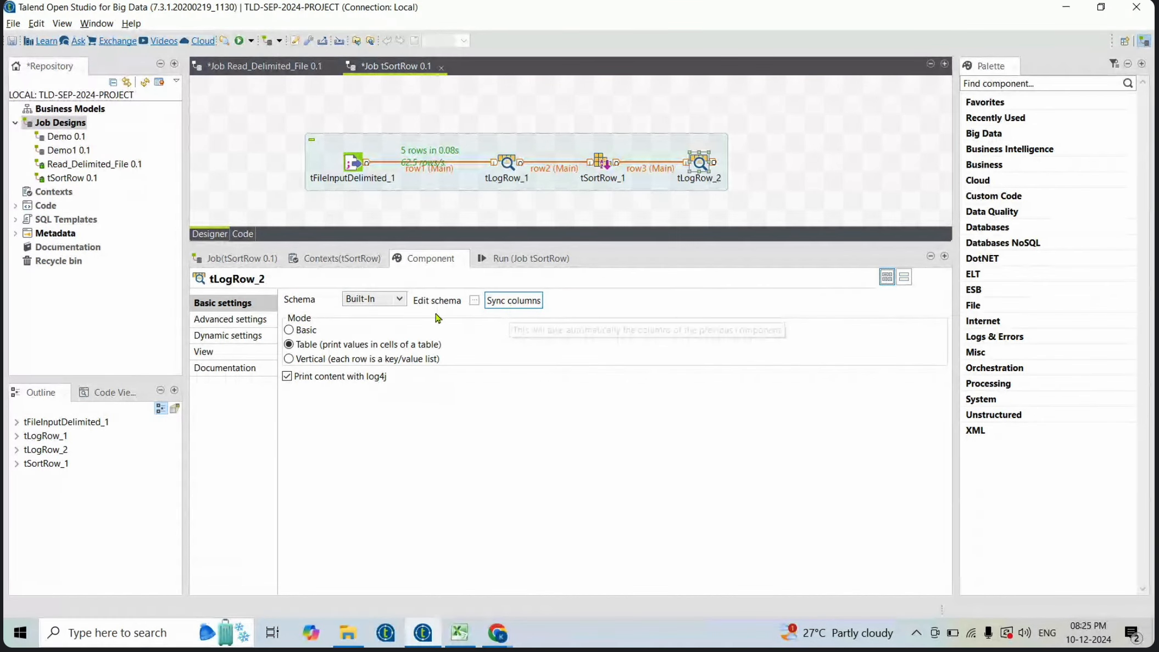
left_click(502, 300)
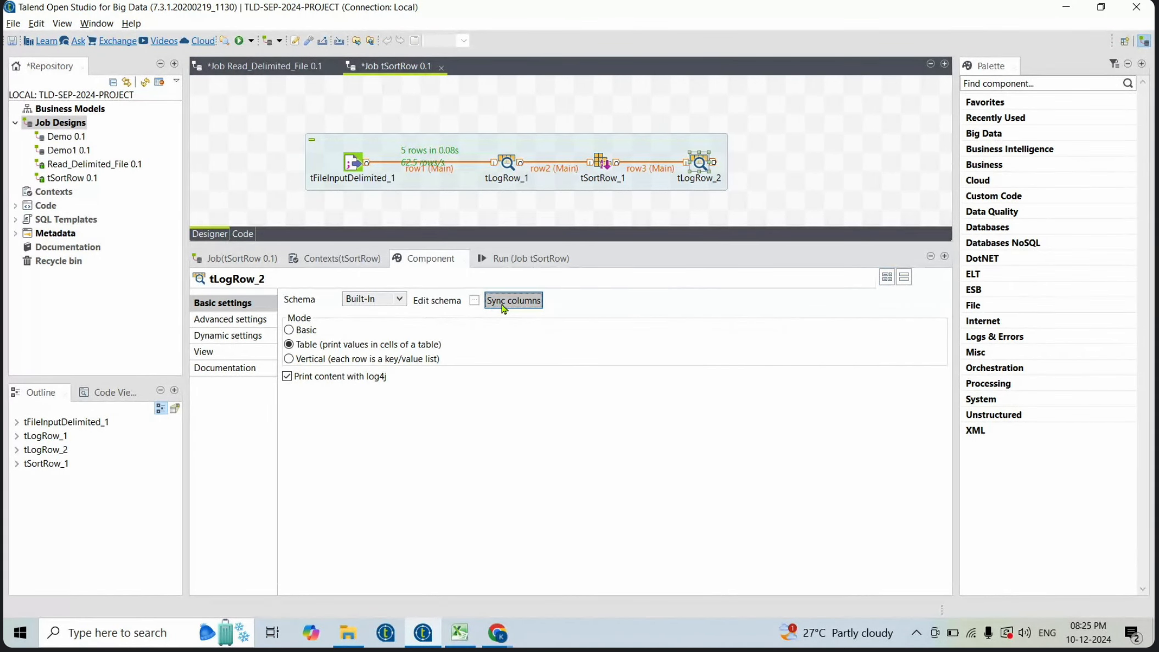
- Clear the console and run the job again
left_click(502, 258)
left_click(440, 314)
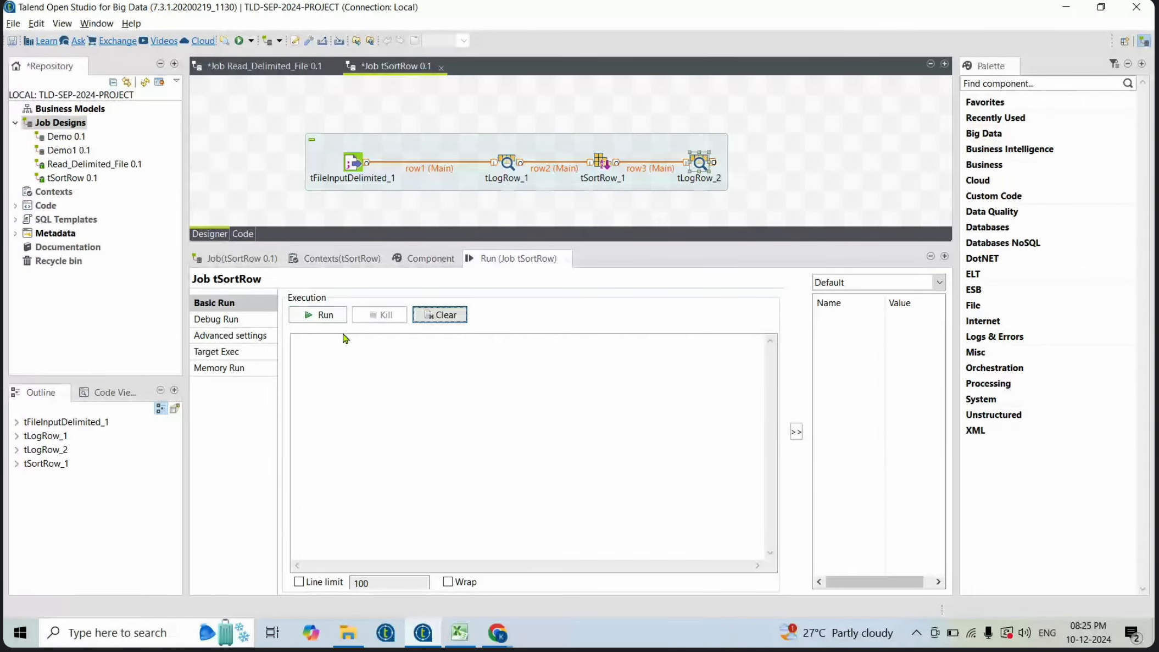
left_click(312, 319)
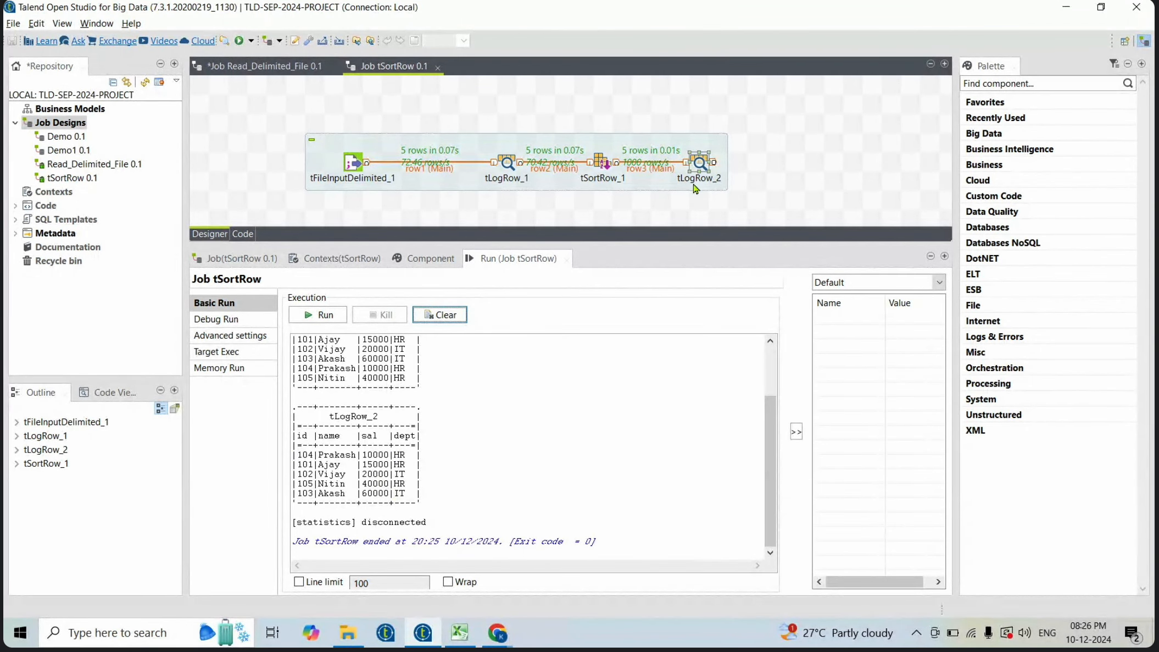
- Change tSortRow_1's sort order on the sal column to descending
double_click(599, 165)
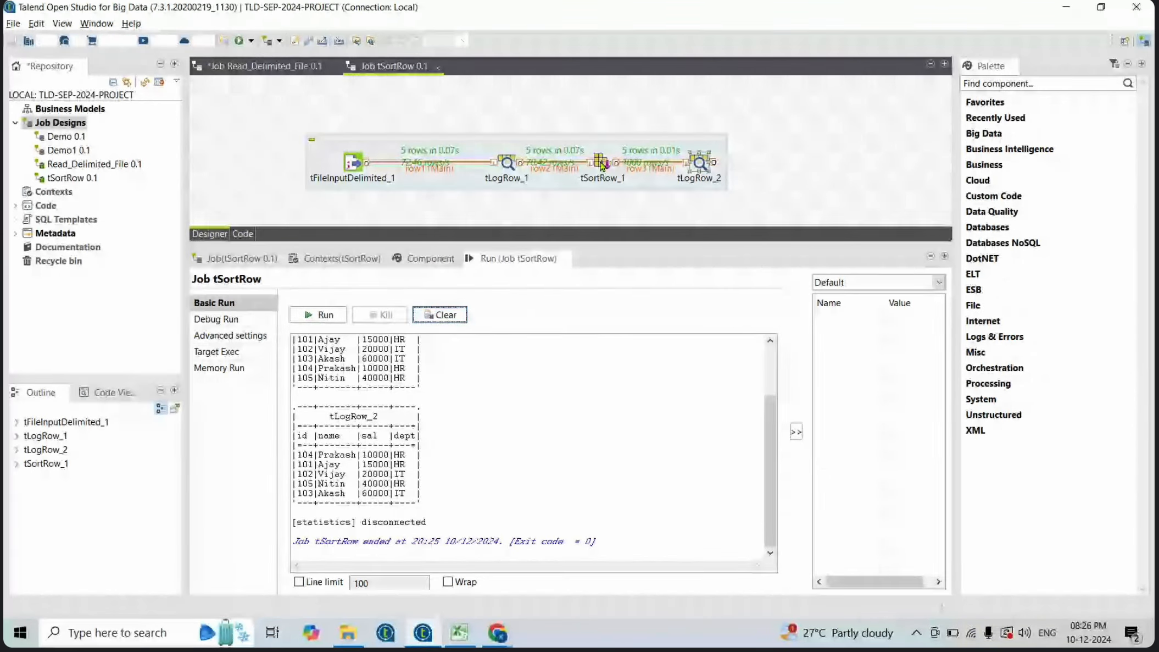
left_click(823, 341)
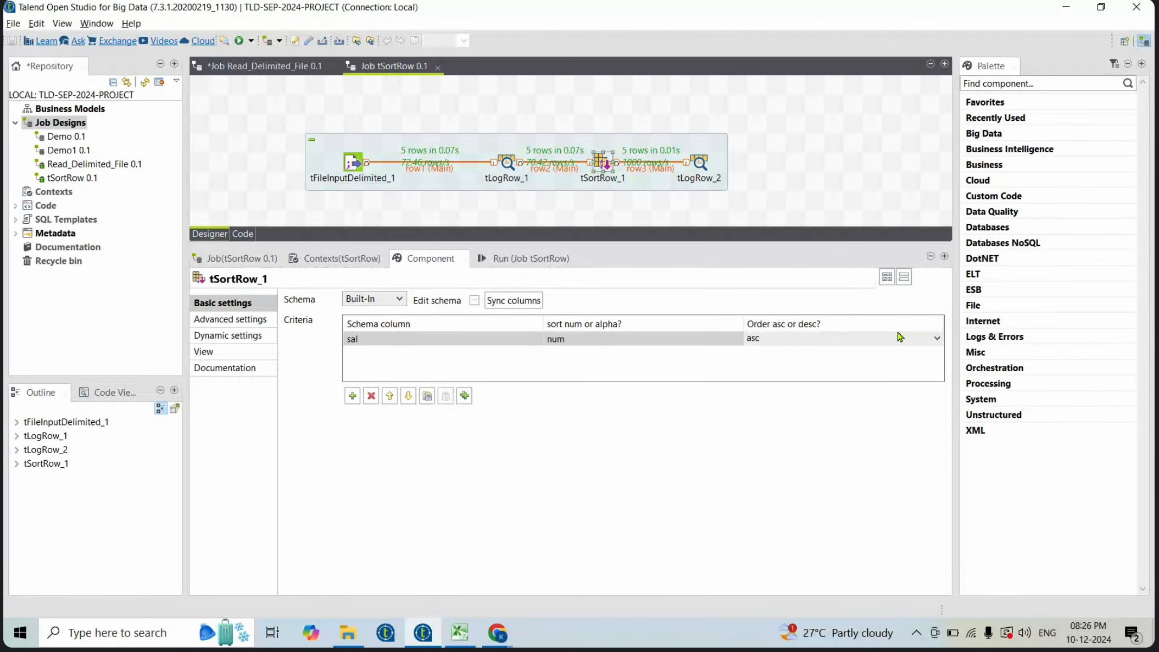
left_click(934, 337)
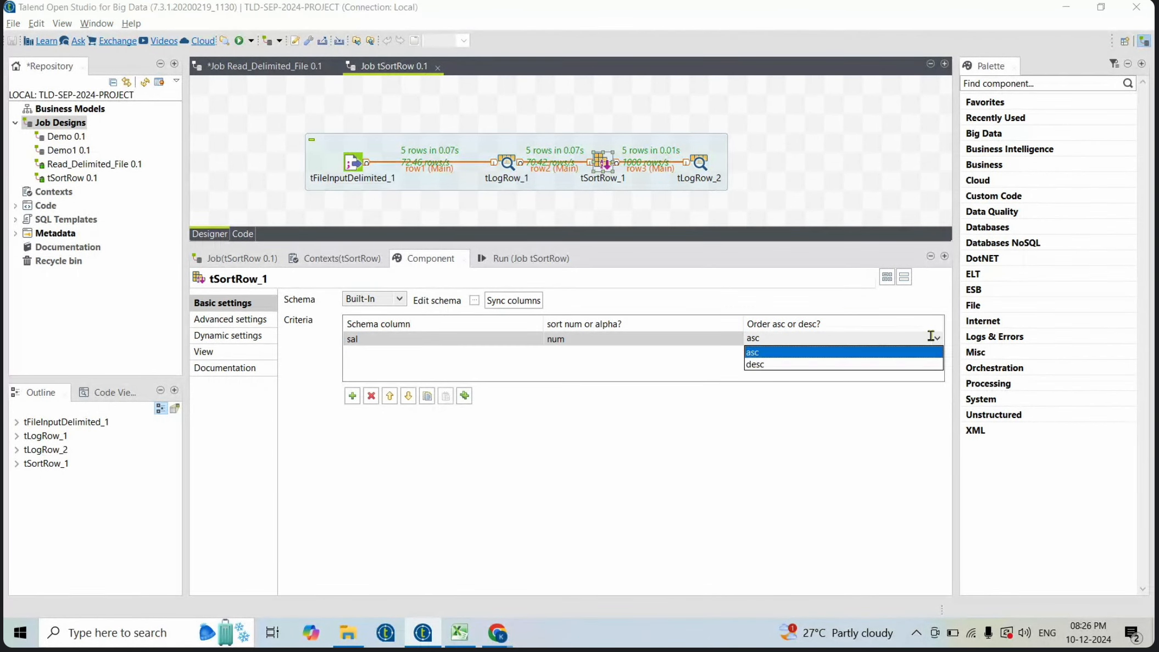
left_click(815, 366)
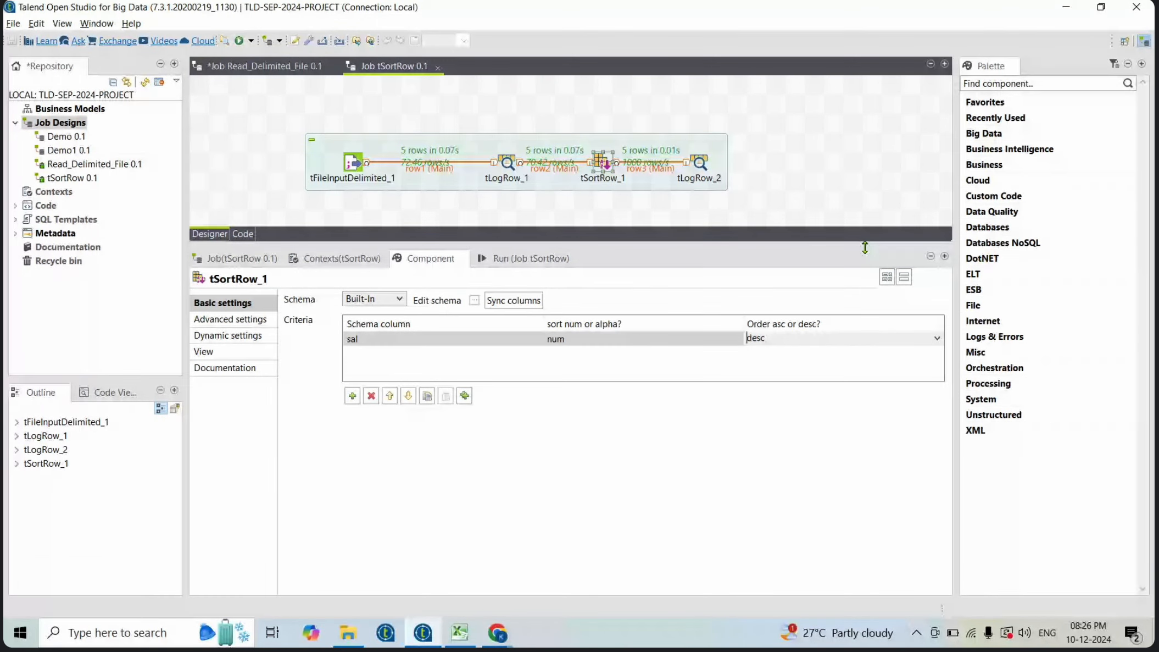
- Clear the console and rerun the job with the descending sort
left_click(531, 258)
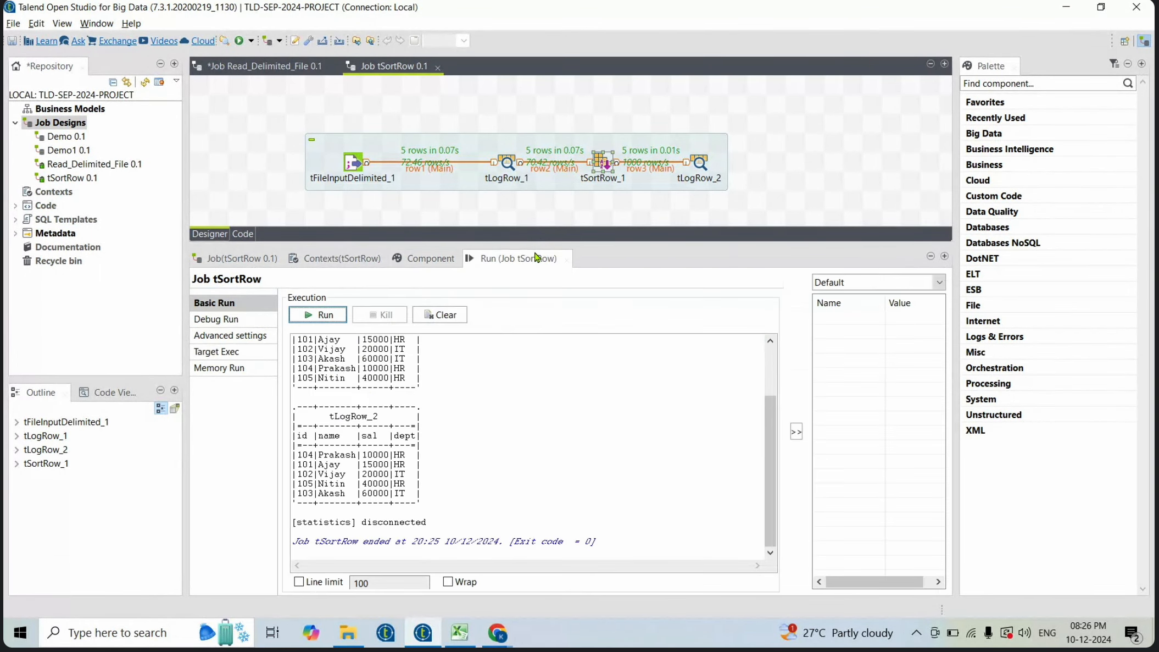
left_click(427, 315)
left_click(311, 322)
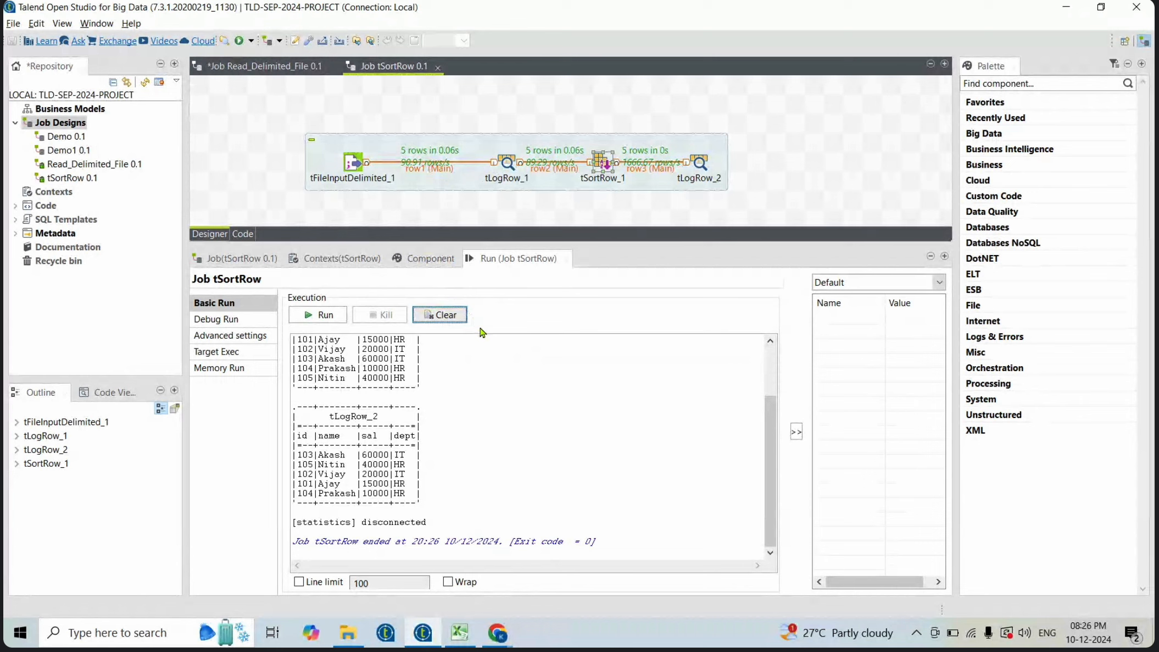
- Compare the tLogRow_1 and tLogRow_2 console outputs row by row
scroll(492, 342, "up", 1)
scroll(492, 343, "up", 1)
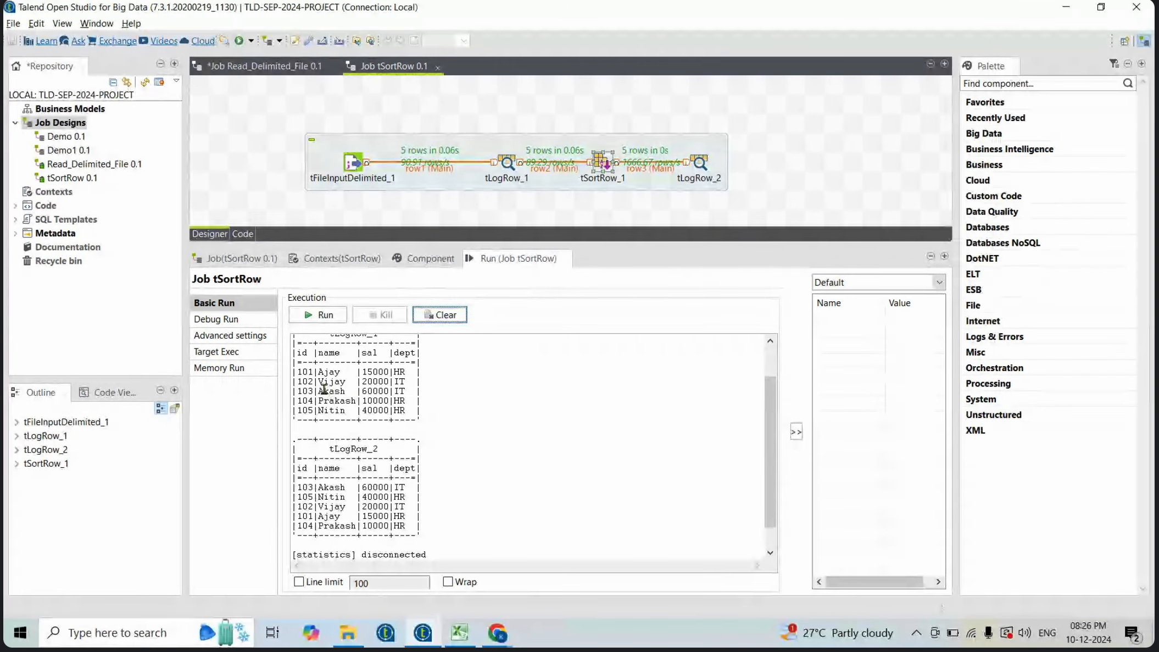
left_click_drag(293, 372, 420, 416)
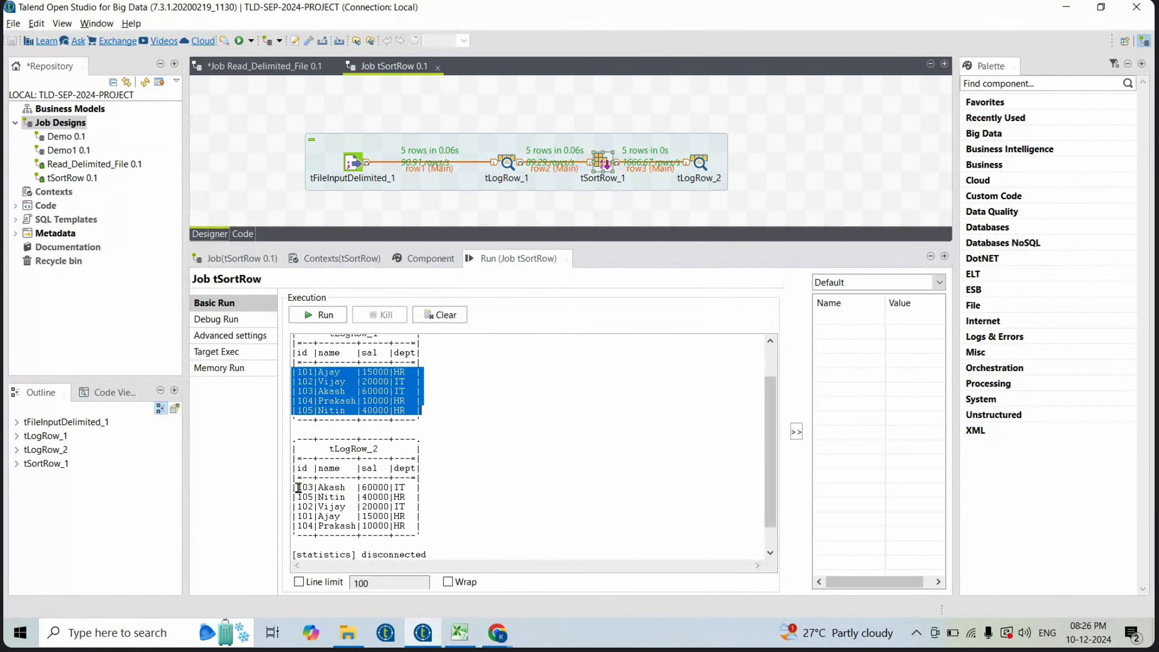
left_click_drag(297, 487, 441, 542)
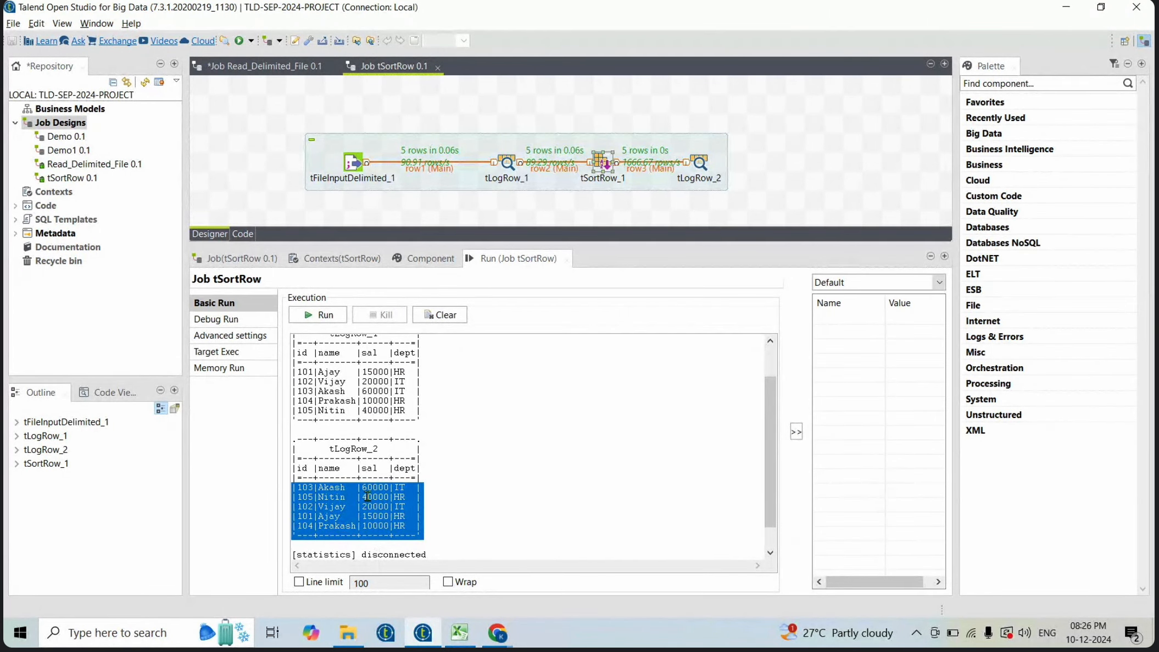
double_click(383, 487)
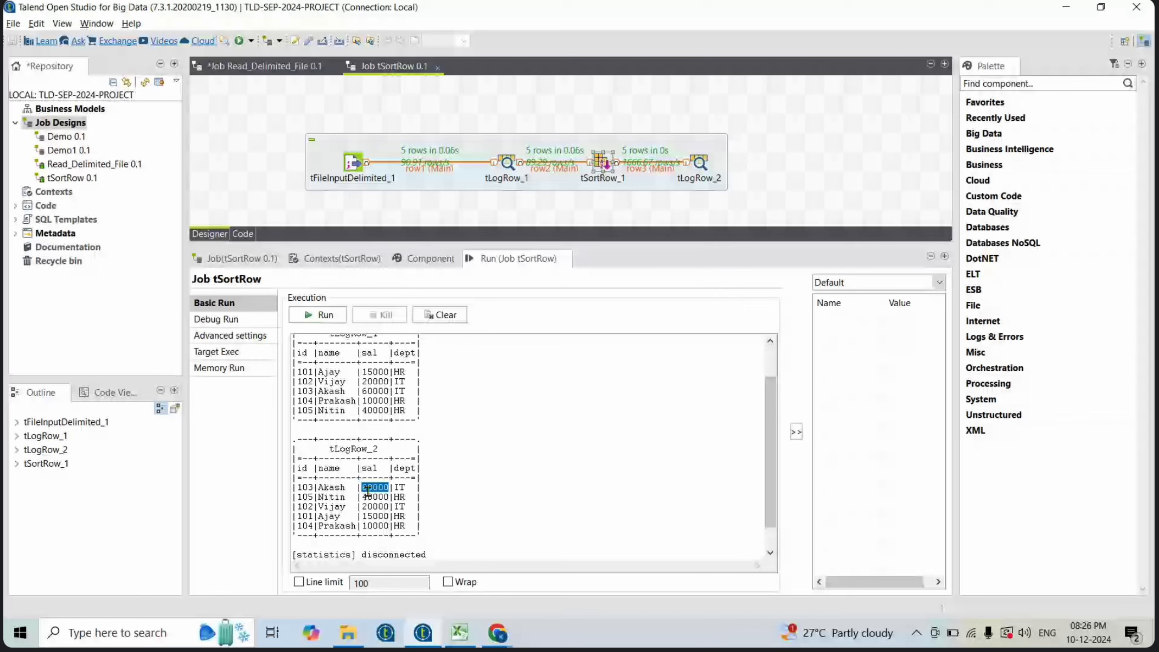
left_click_drag(376, 497, 379, 509)
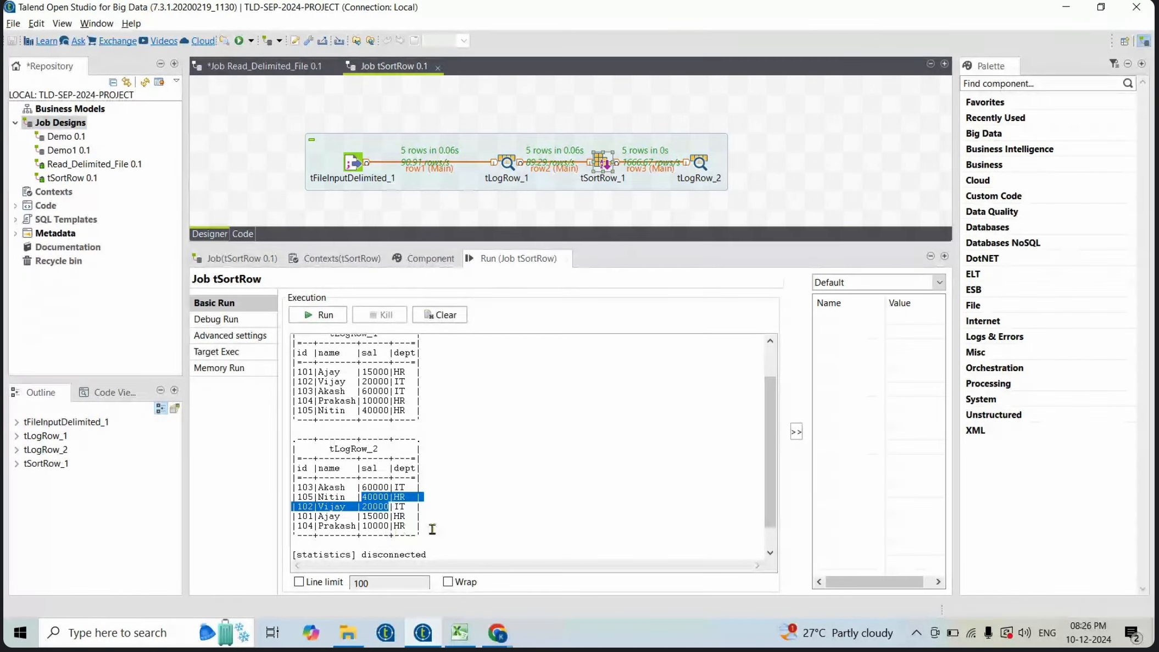
left_click_drag(432, 528, 282, 481)
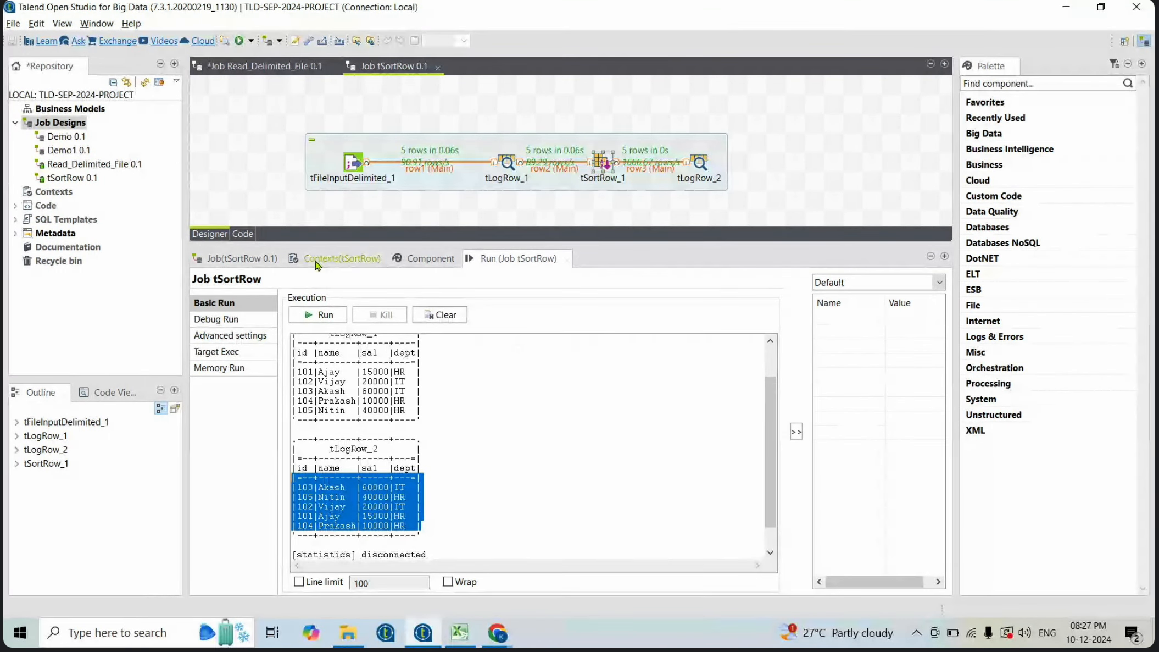
- Check the component list in the Excel spreadsheet and return to Talend
left_click(459, 637)
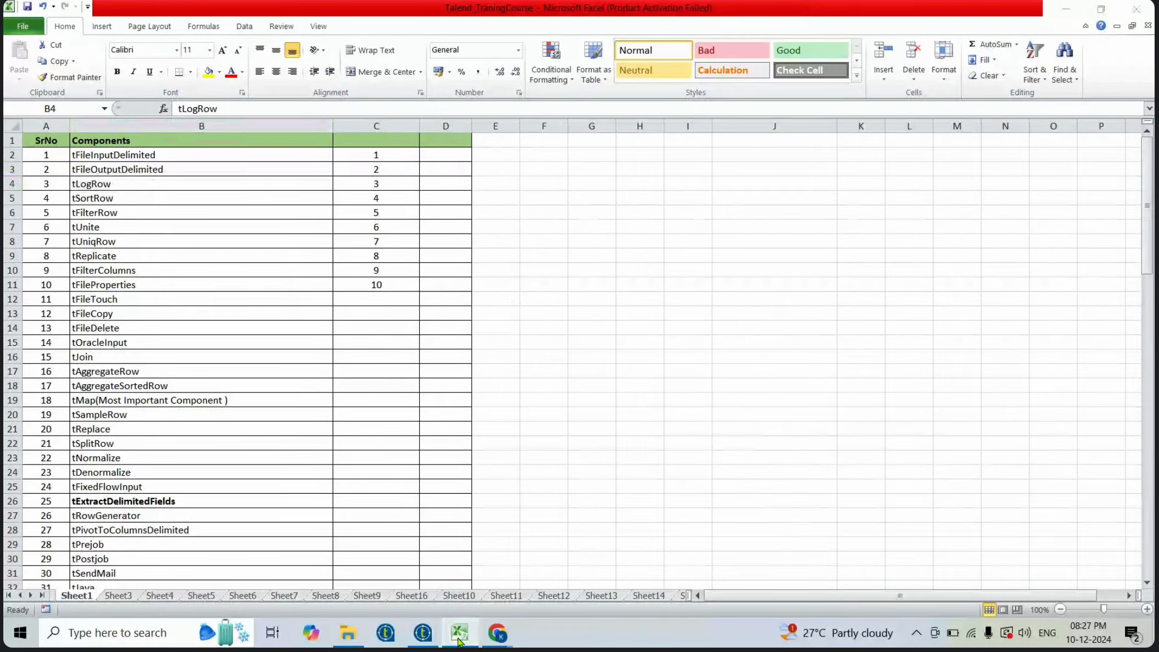
left_click(460, 637)
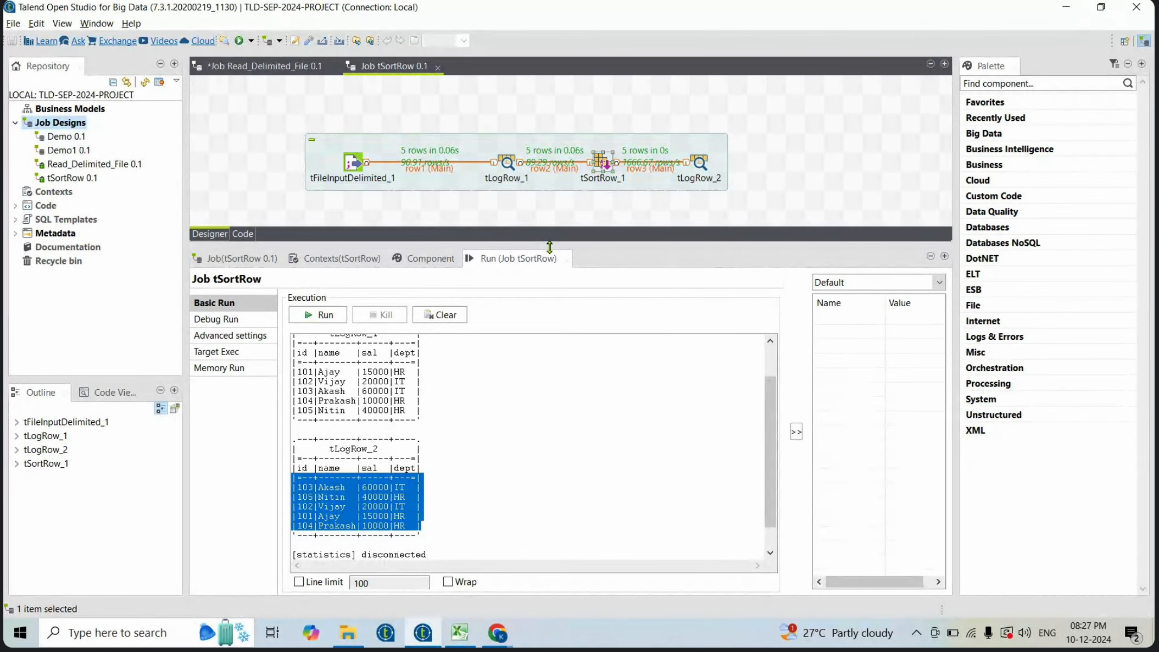
- Delete the tSortRow_1 component from the job
left_click_drag(550, 246, 551, 337)
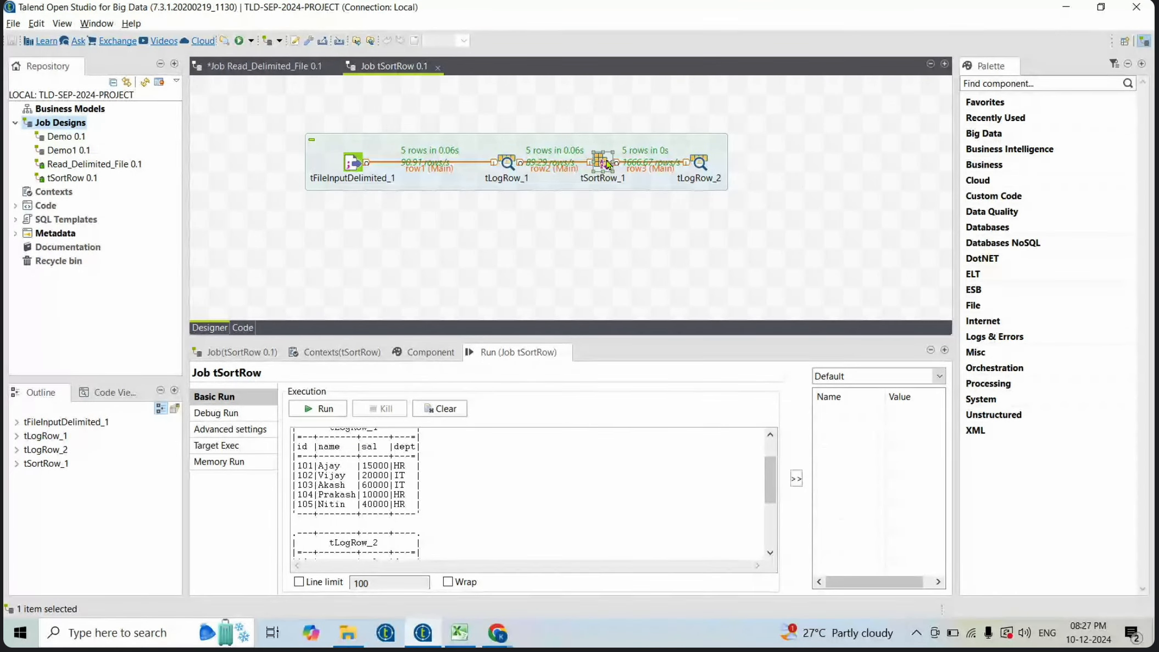
left_click(607, 163)
key("Delete")
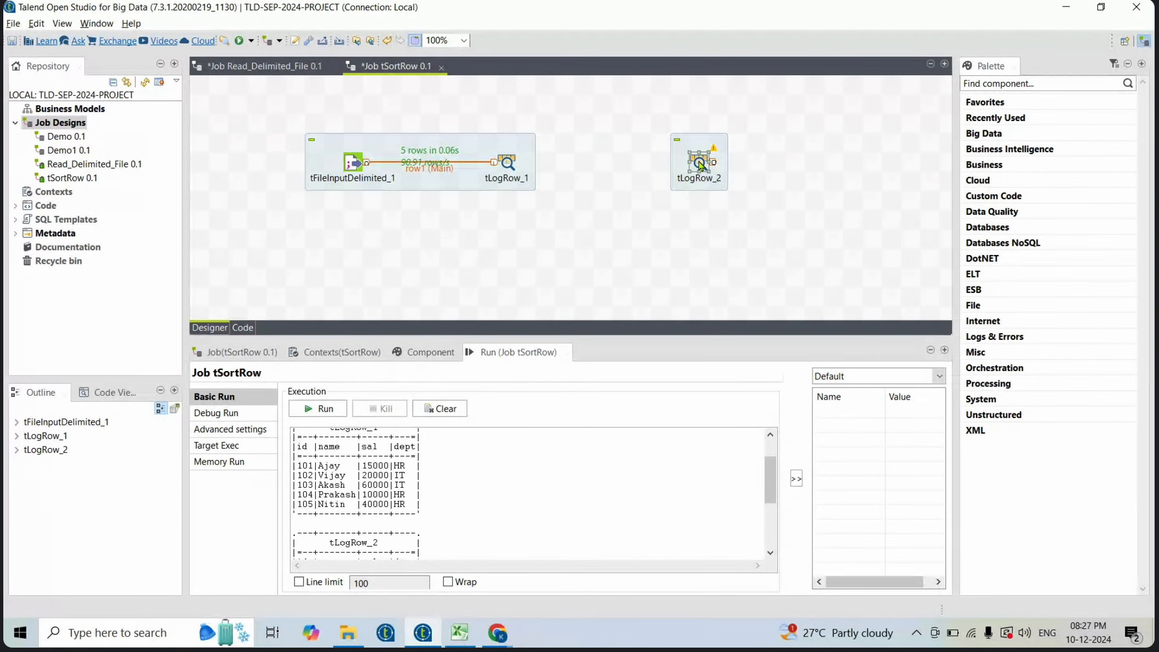
- Move tLogRow_2 aside and add a tFilterRow component between tLogRow_1 and tLogRow_2
left_click_drag(708, 163, 791, 162)
left_click(613, 154)
type("tFilterRow")
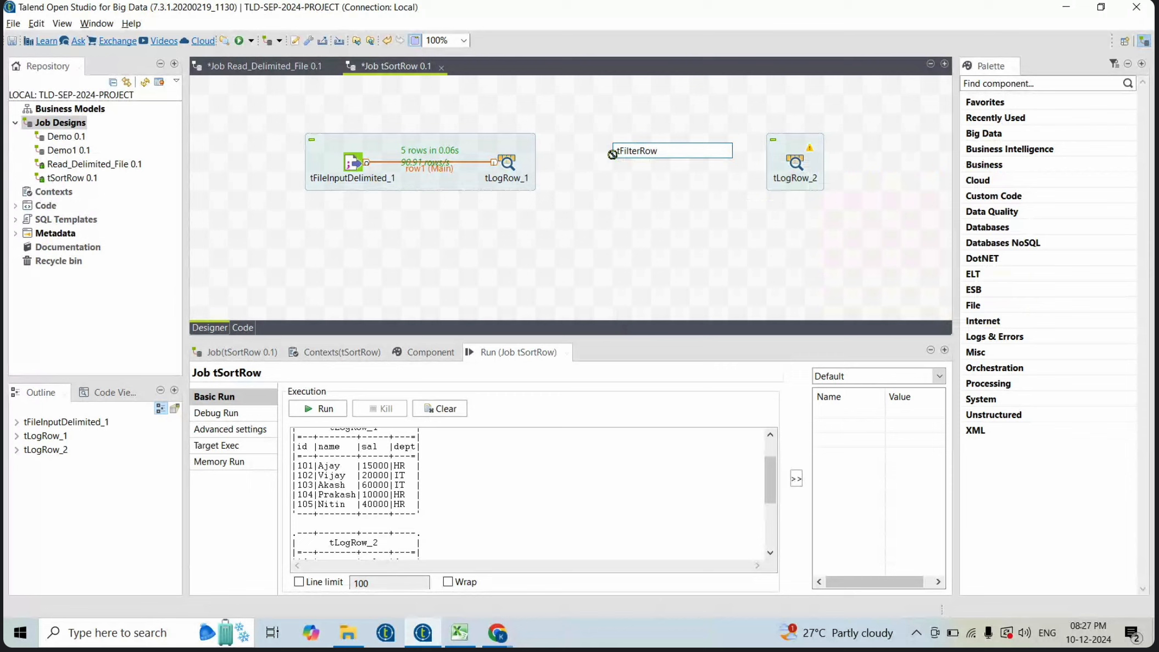
key("Return")
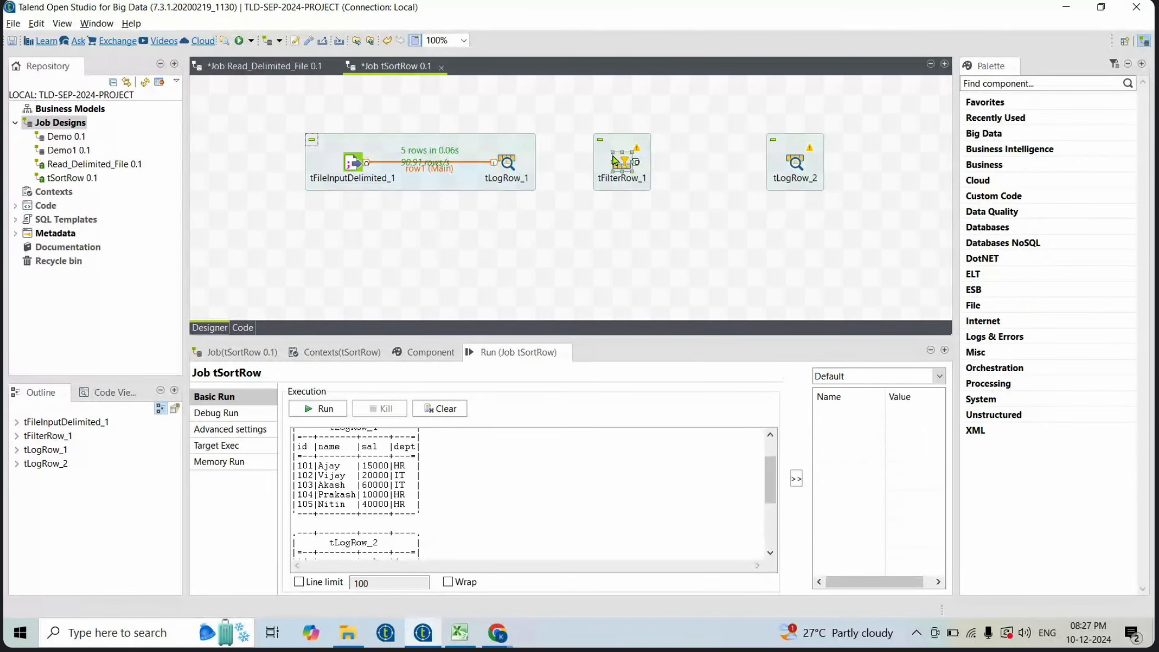
- Connect tLogRow_1 to tFilterRow_1 and accept its schema
left_click(508, 165)
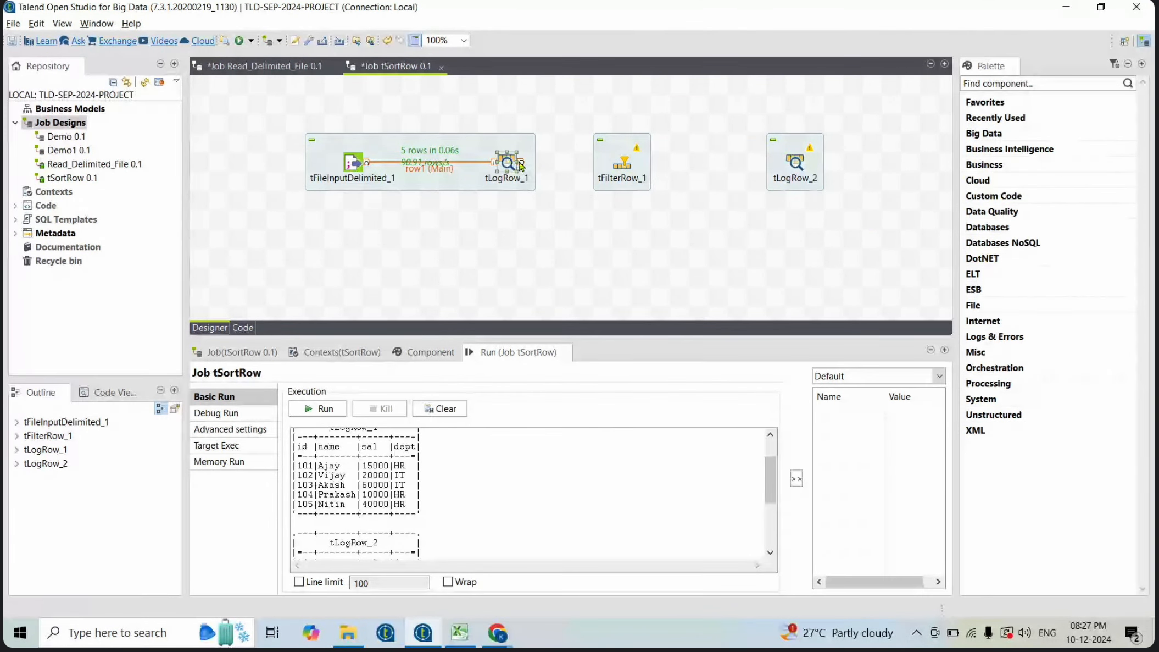
left_click_drag(520, 165, 624, 165)
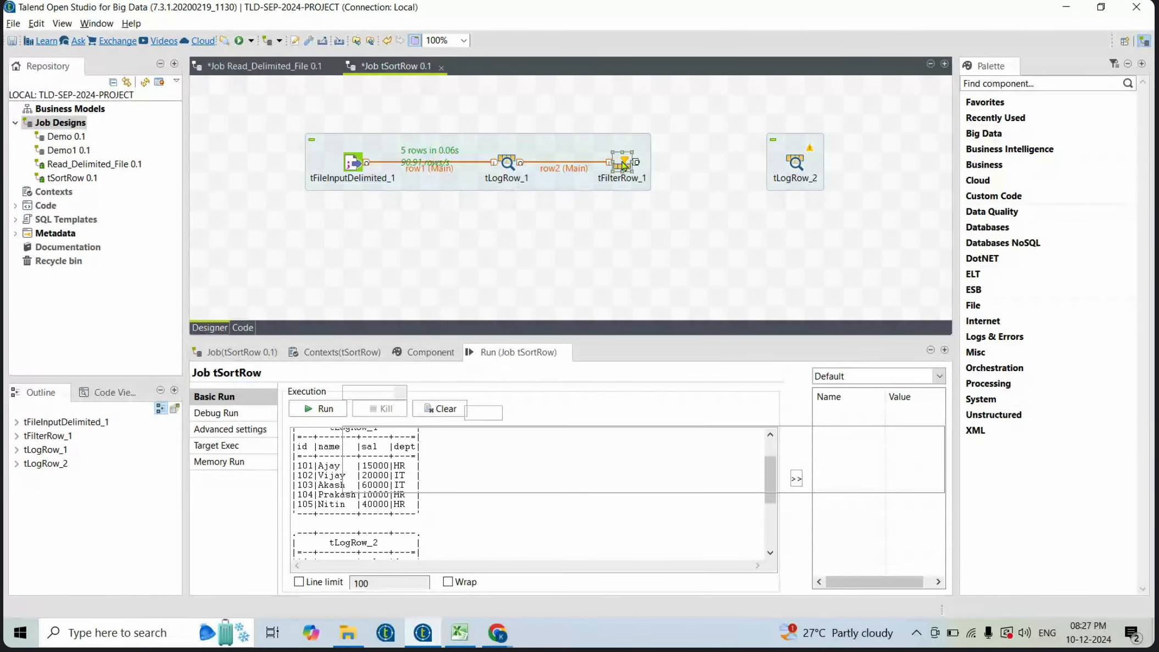
double_click(624, 164)
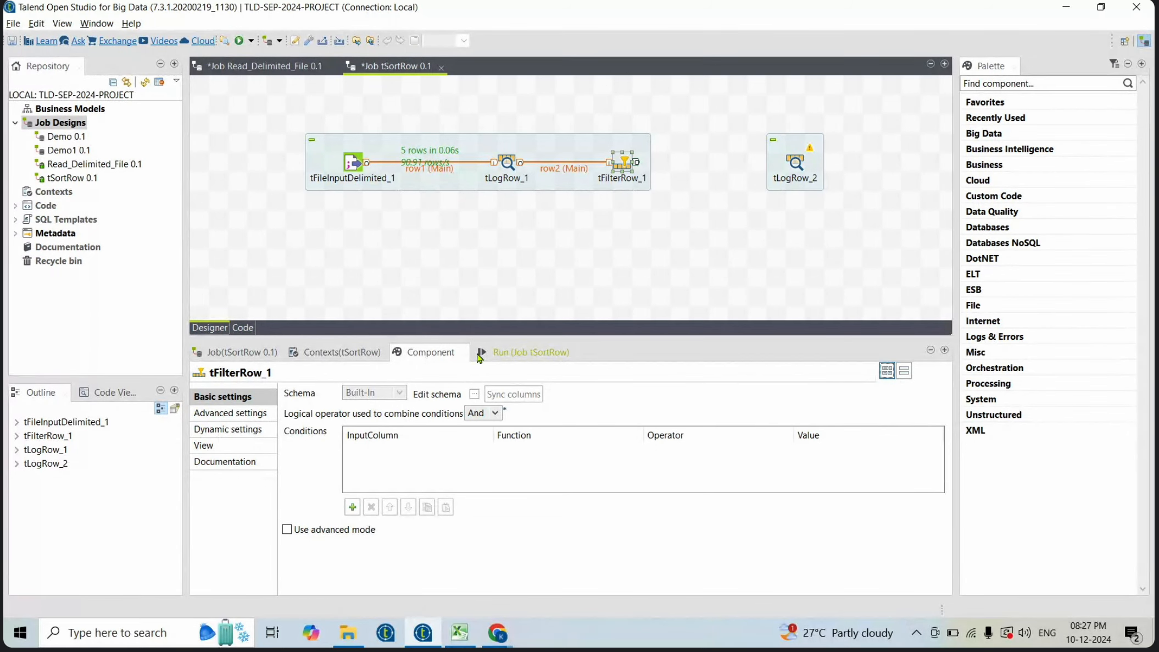
left_click(475, 393)
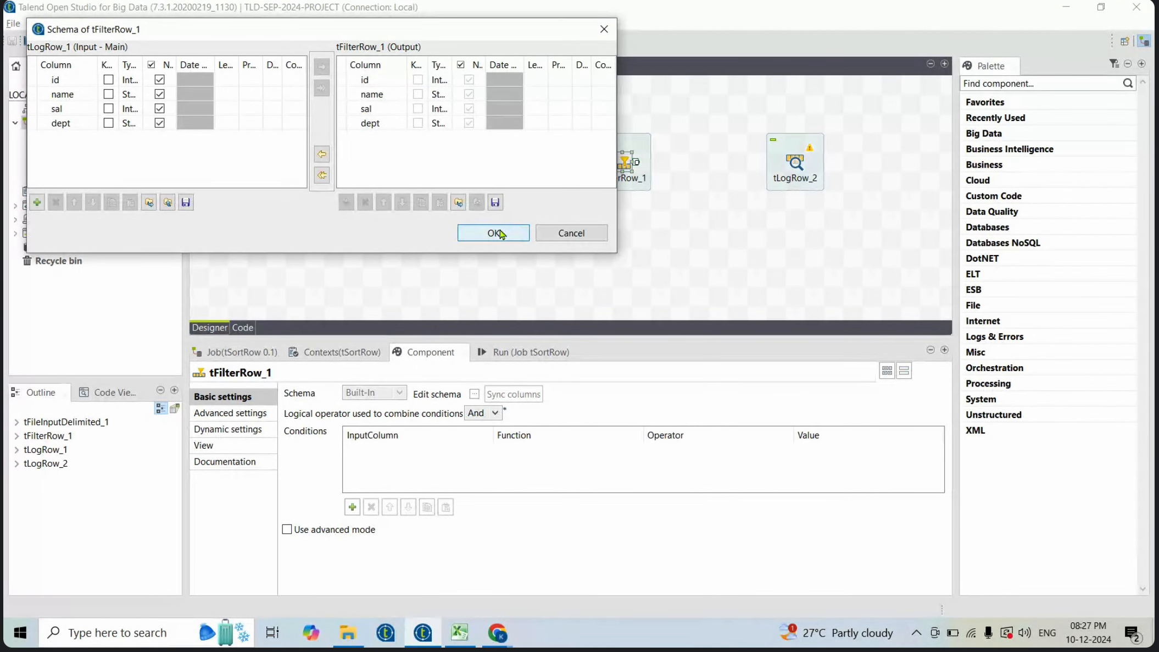
left_click(514, 232)
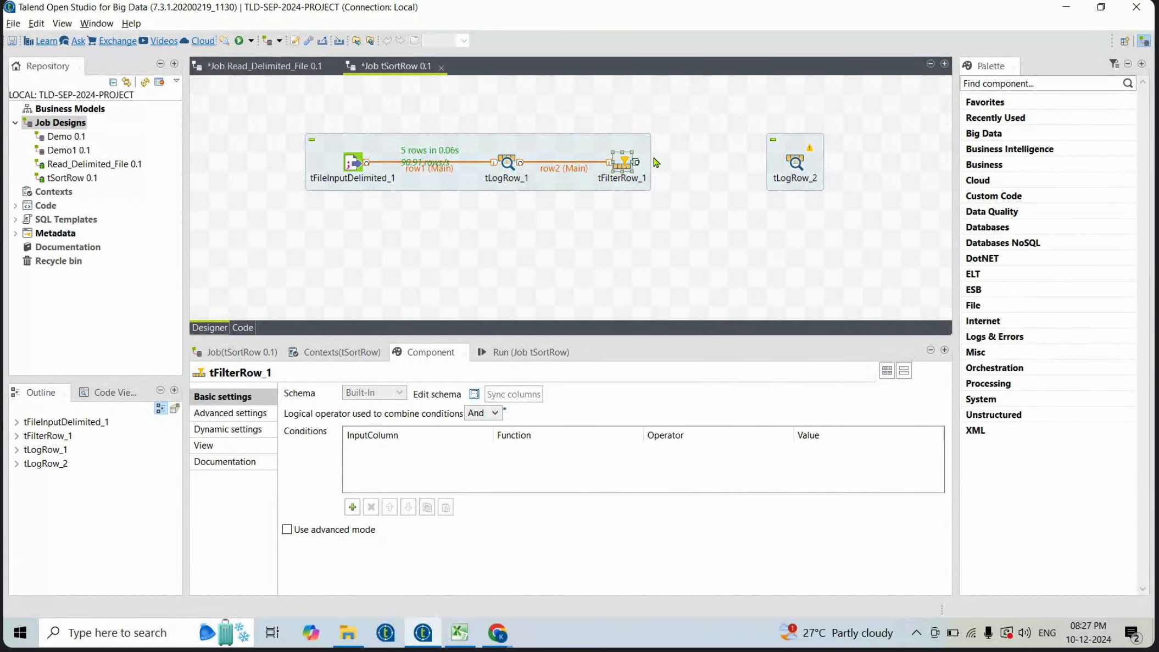
- Connect tFilterRow_1 to tLogRow_2 and add a filter condition on the dept column
left_click_drag(638, 166, 800, 167)
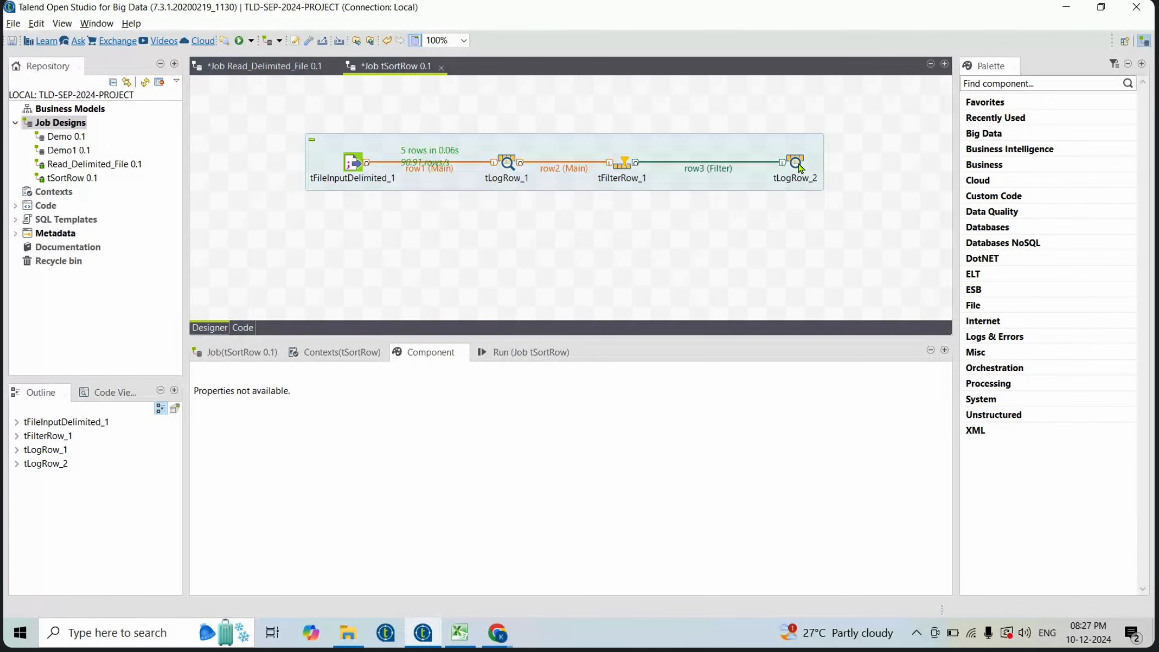
left_click(625, 162)
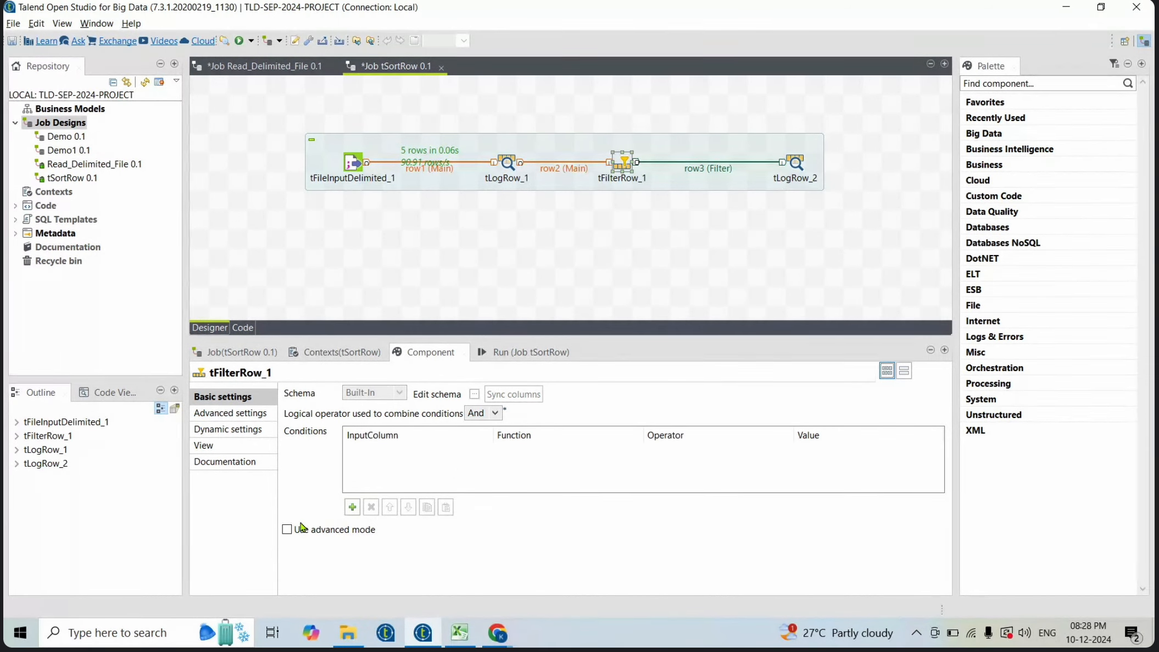
left_click(353, 507)
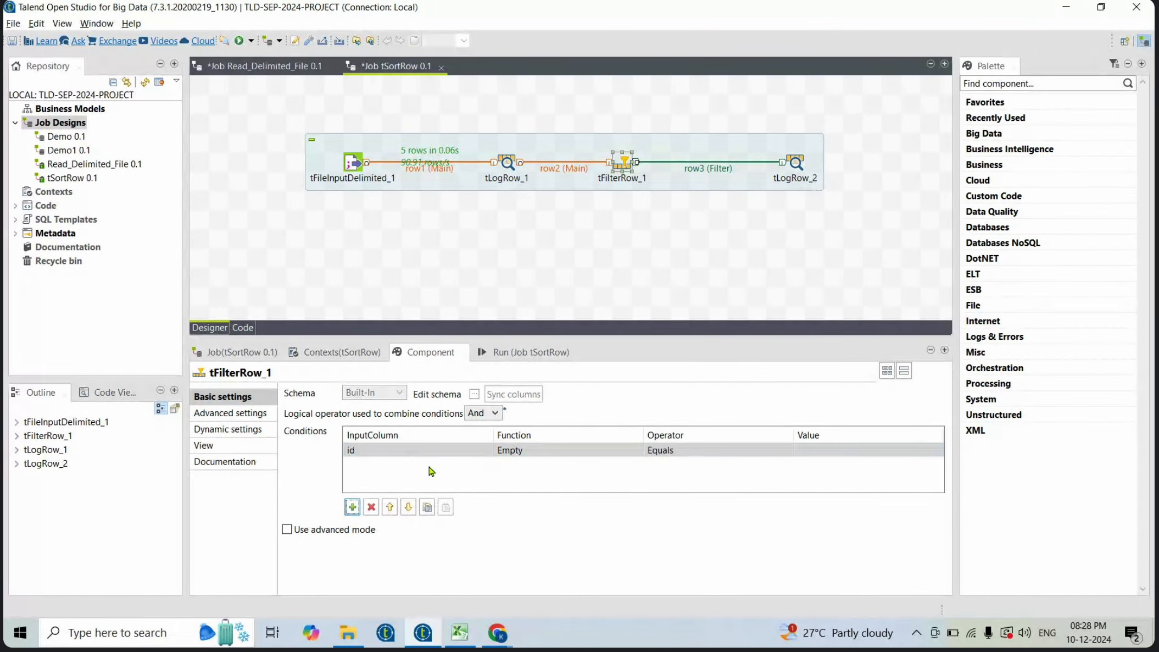
left_click(453, 452)
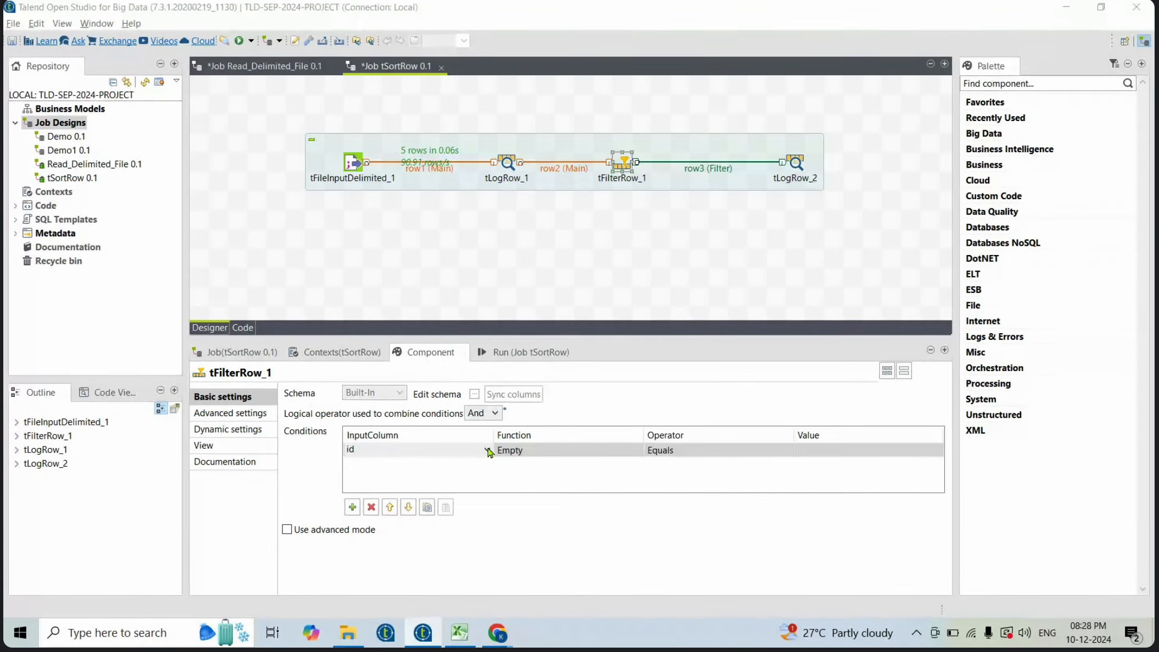
left_click(487, 449)
left_click(377, 500)
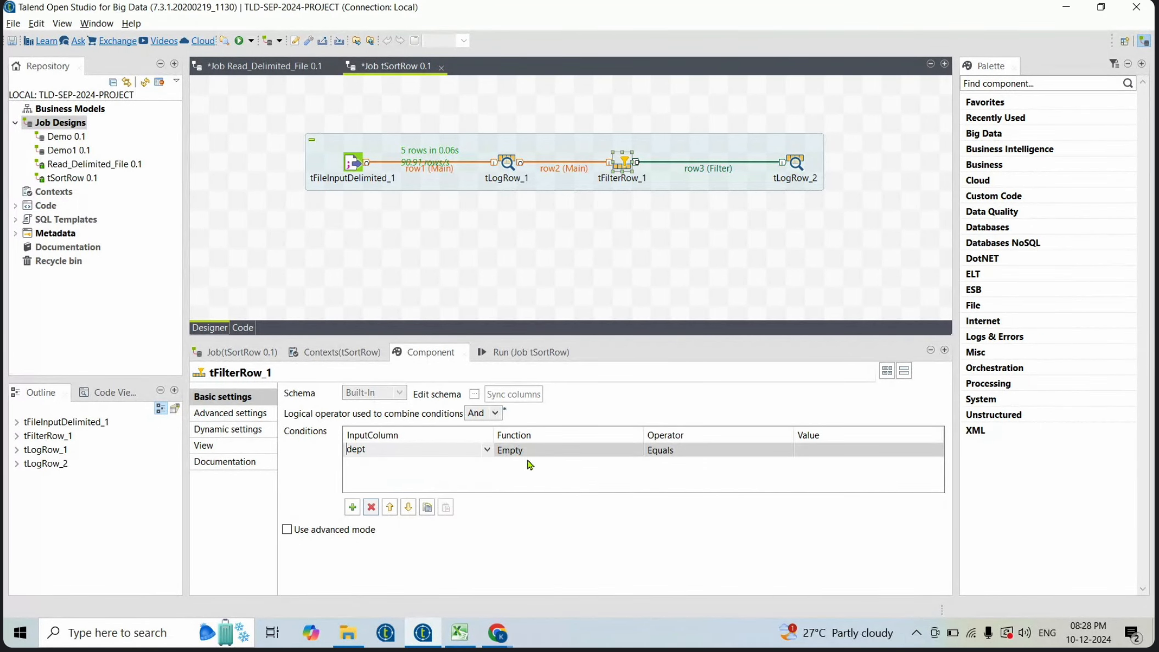
- Set the dept condition to Equals "HR" and save the job
left_click(567, 449)
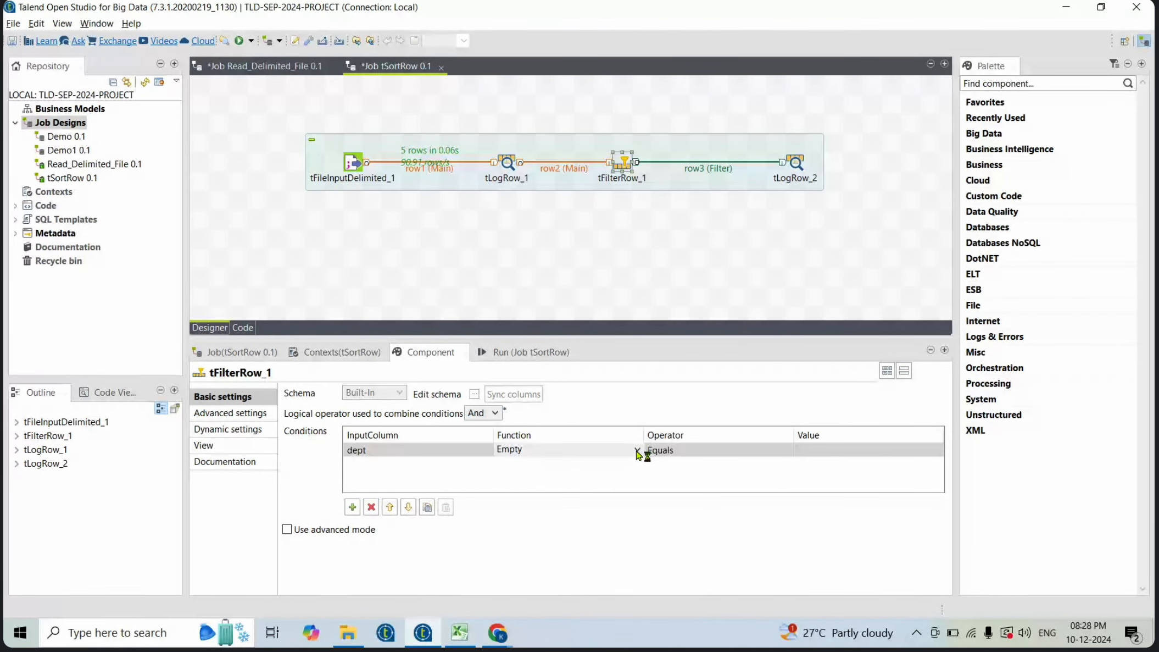
left_click(638, 450)
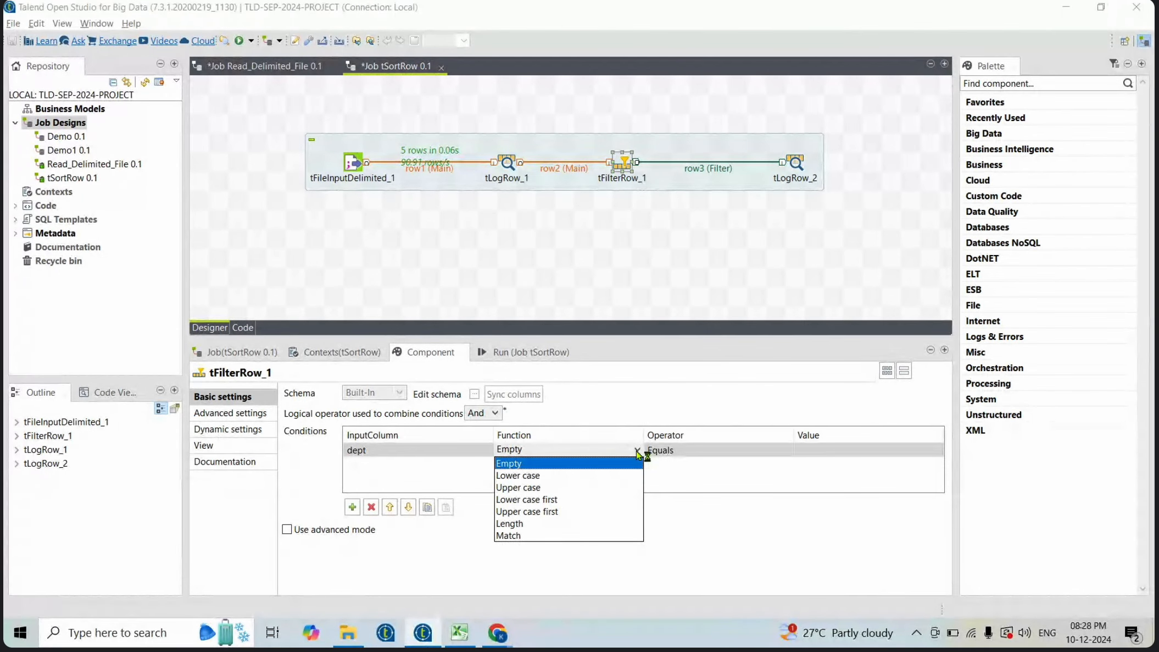
left_click(696, 481)
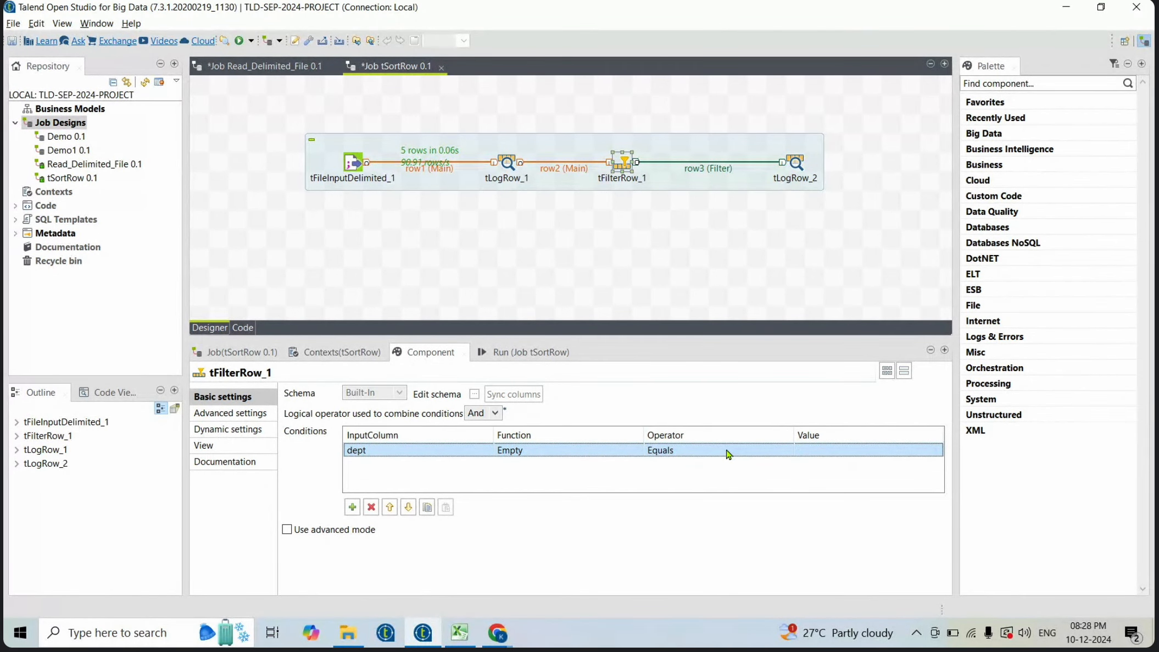
left_click(831, 450)
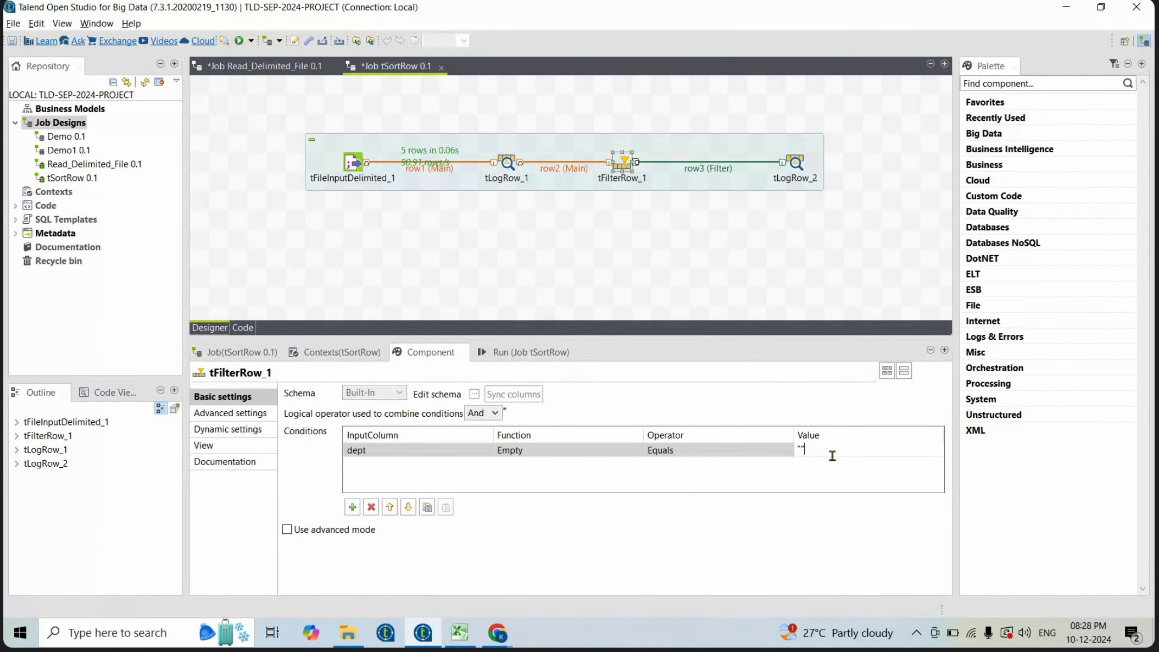
type("\"HR")
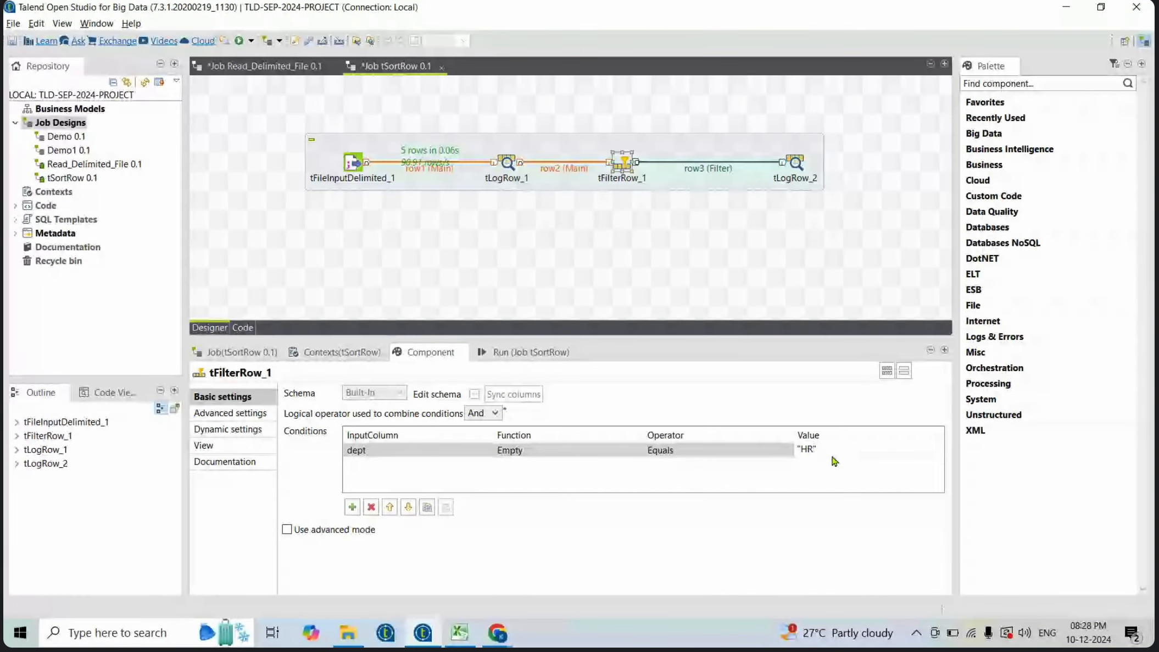
type("\"")
key("Return")
key("ctrl+s")
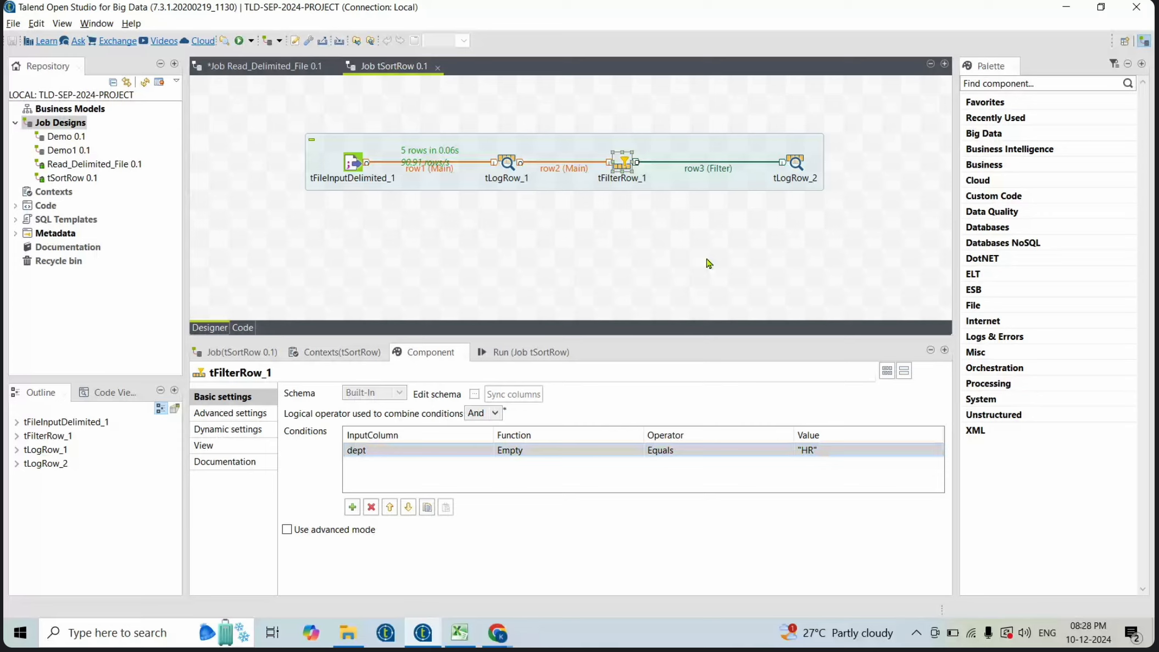
left_click(492, 354)
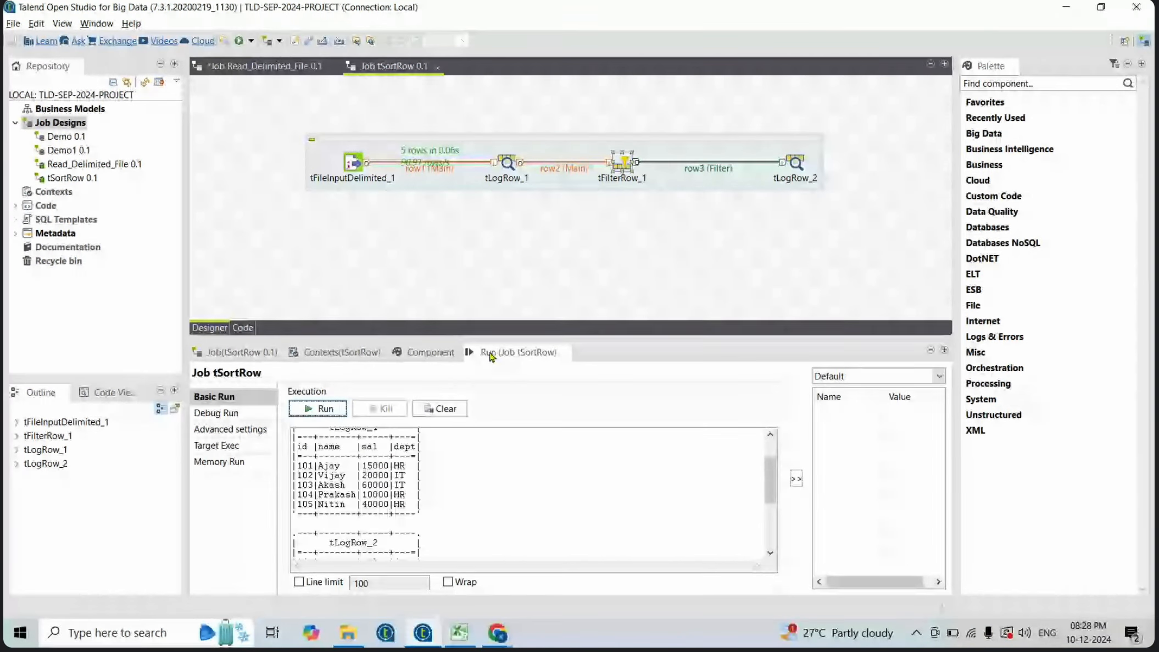
- Clear the run console, run the job, and highlight the filtered HR rows in the output
left_click(440, 408)
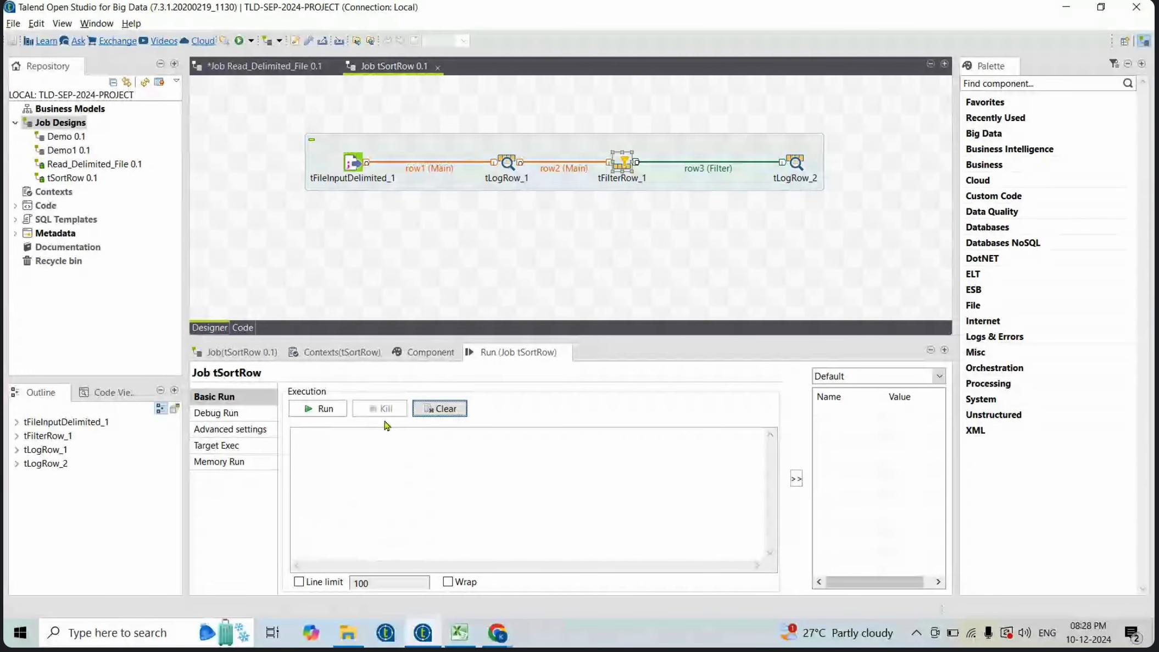
left_click(319, 408)
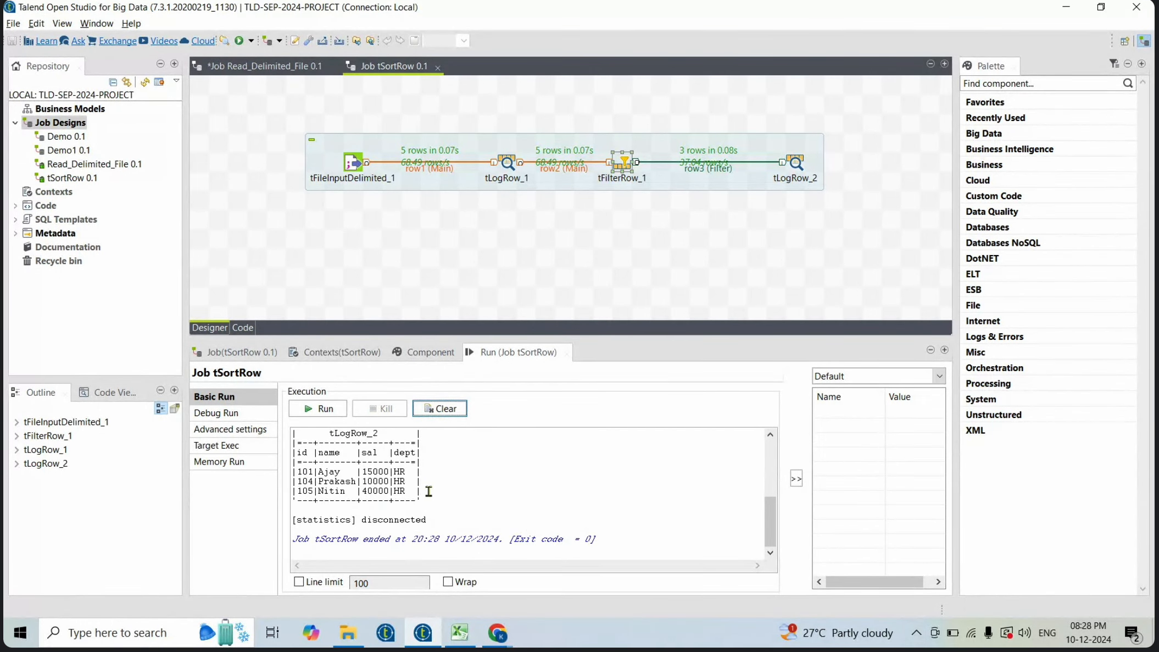
left_click_drag(428, 494, 286, 475)
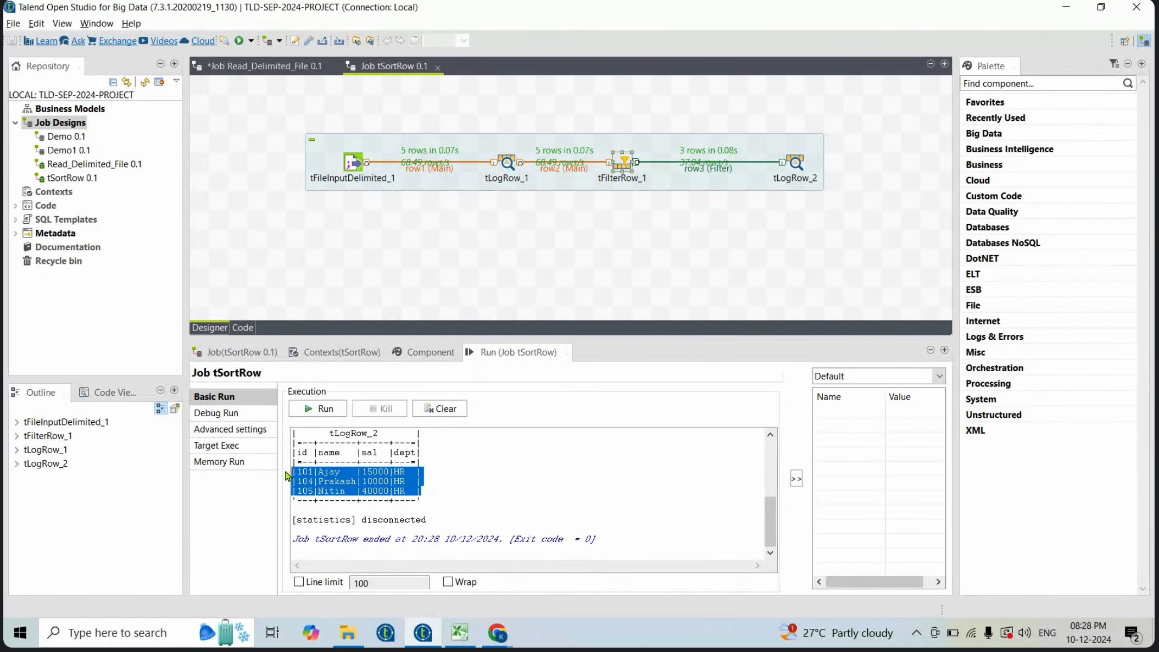
- Open the tFilterRow_1 settings and set the logical operator combining conditions to Or
double_click(621, 164)
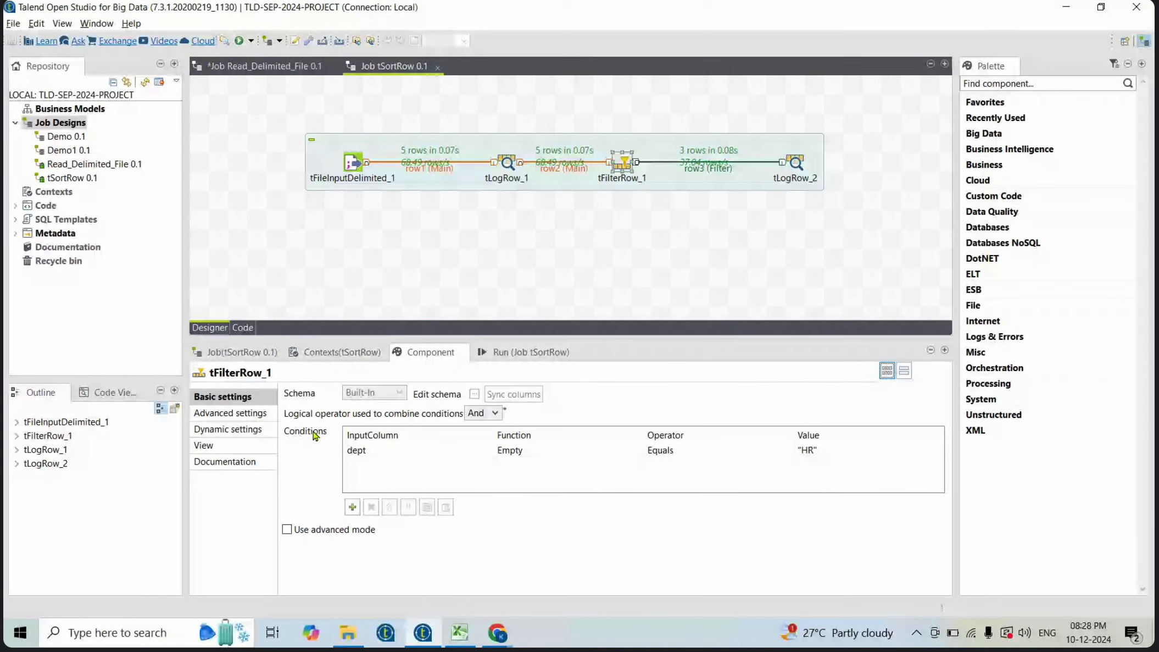
left_click(501, 415)
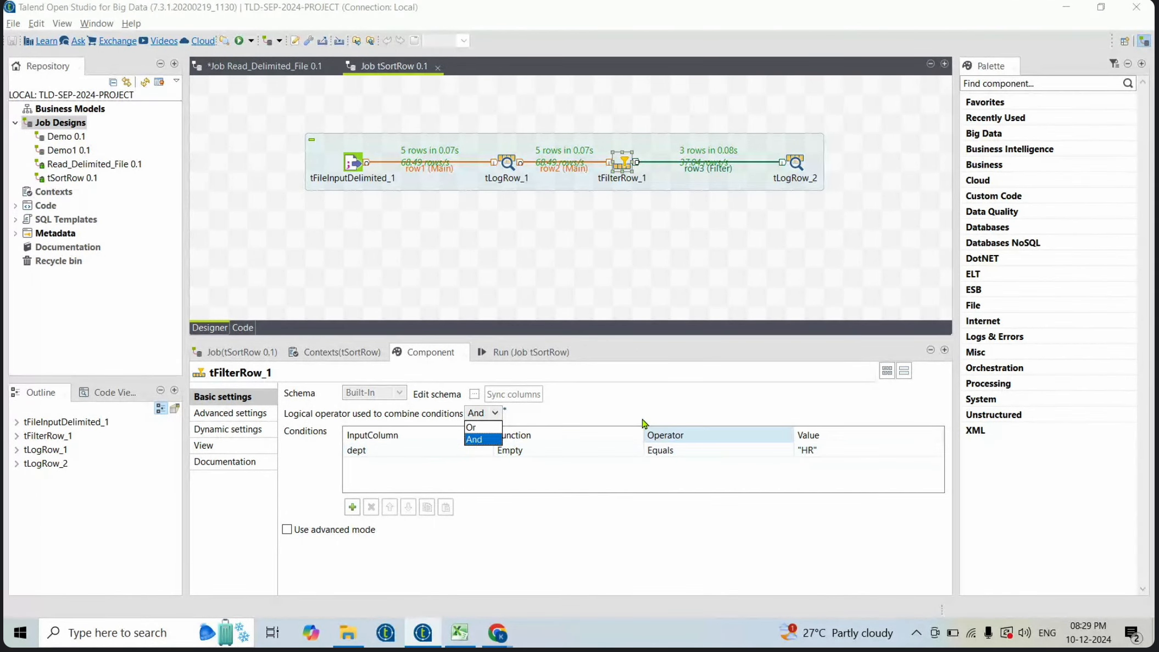
left_click(623, 402)
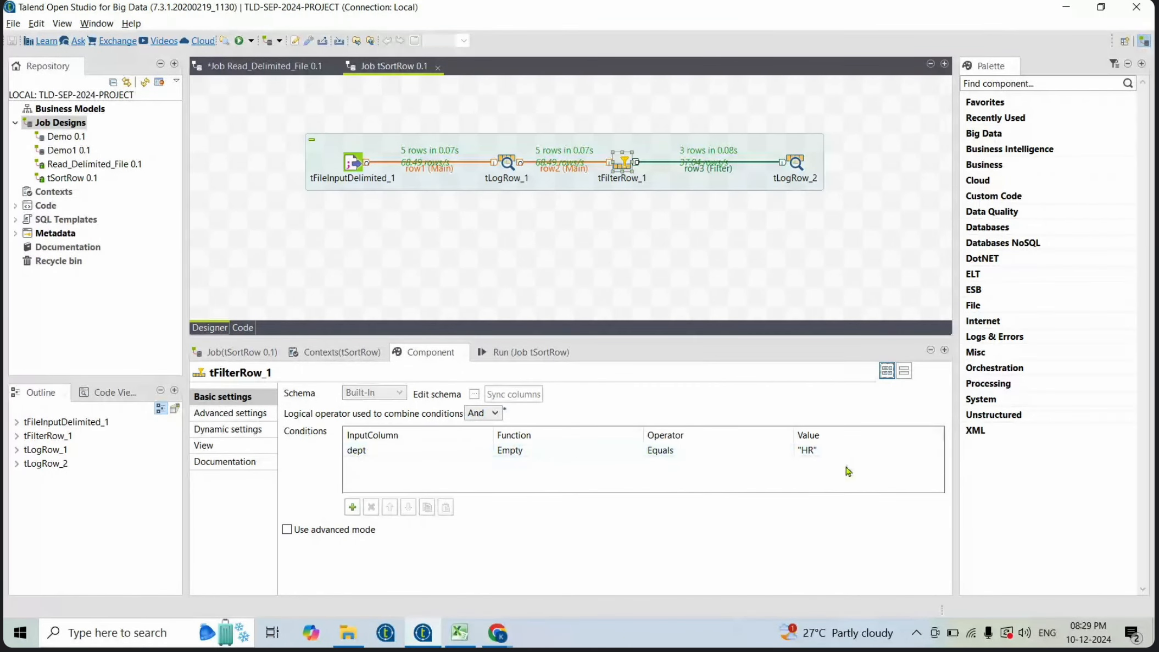
left_click(498, 416)
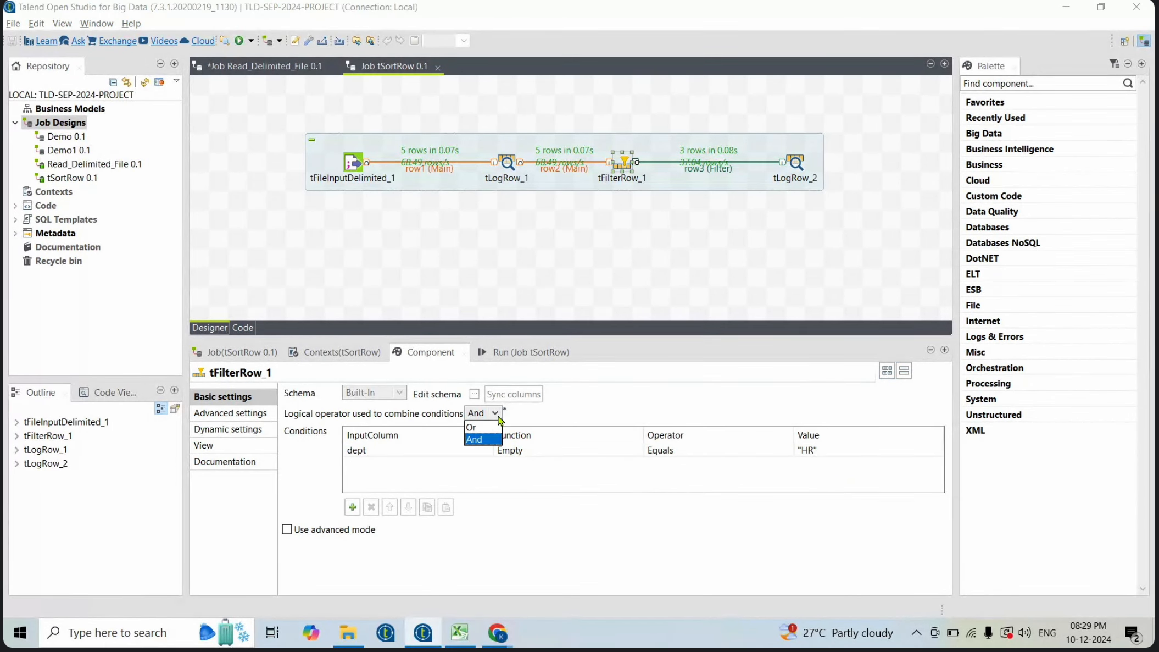
left_click(477, 439)
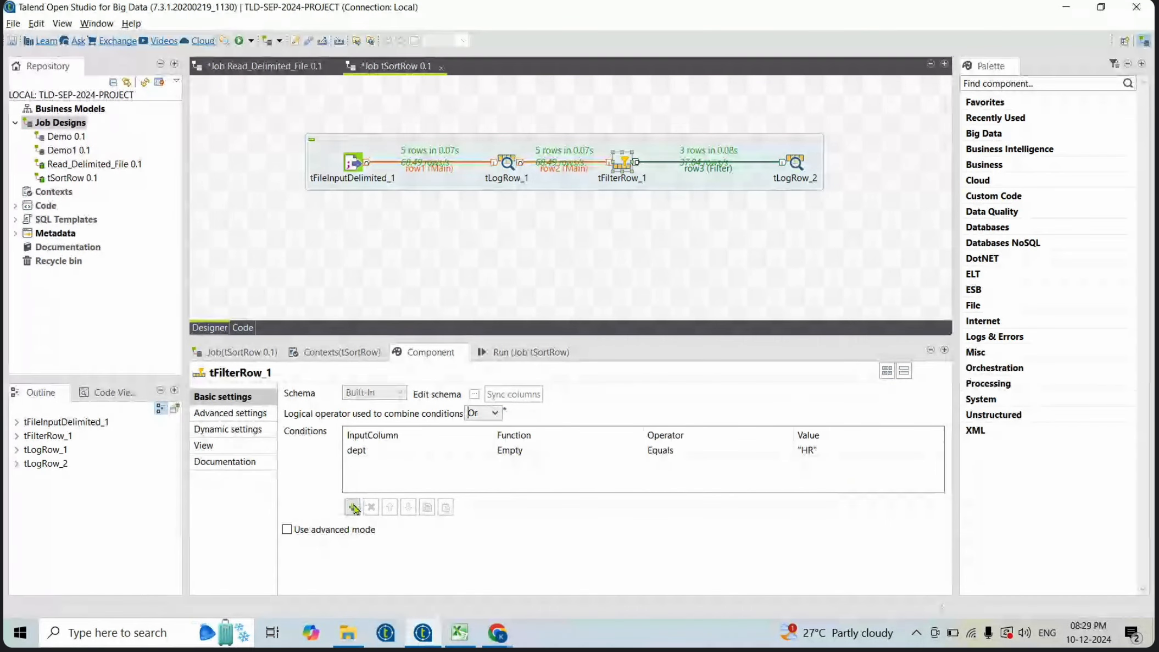
- Add a second condition on dept Equals "IT" and save the job
left_click(352, 507)
left_click(384, 466)
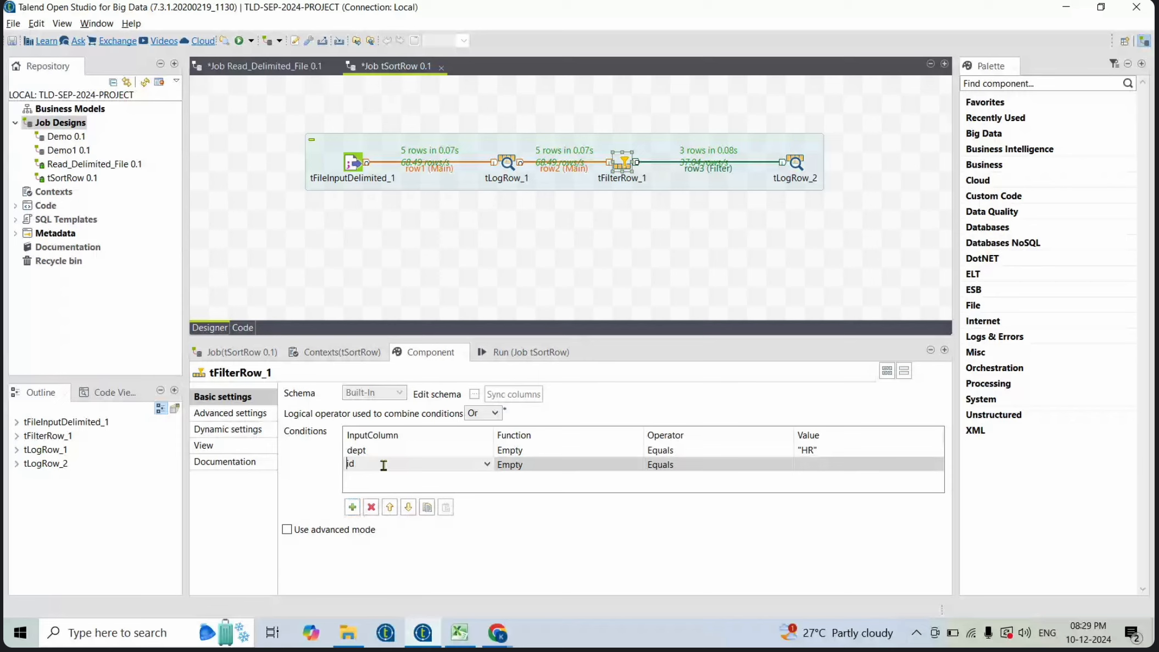
left_click(486, 465)
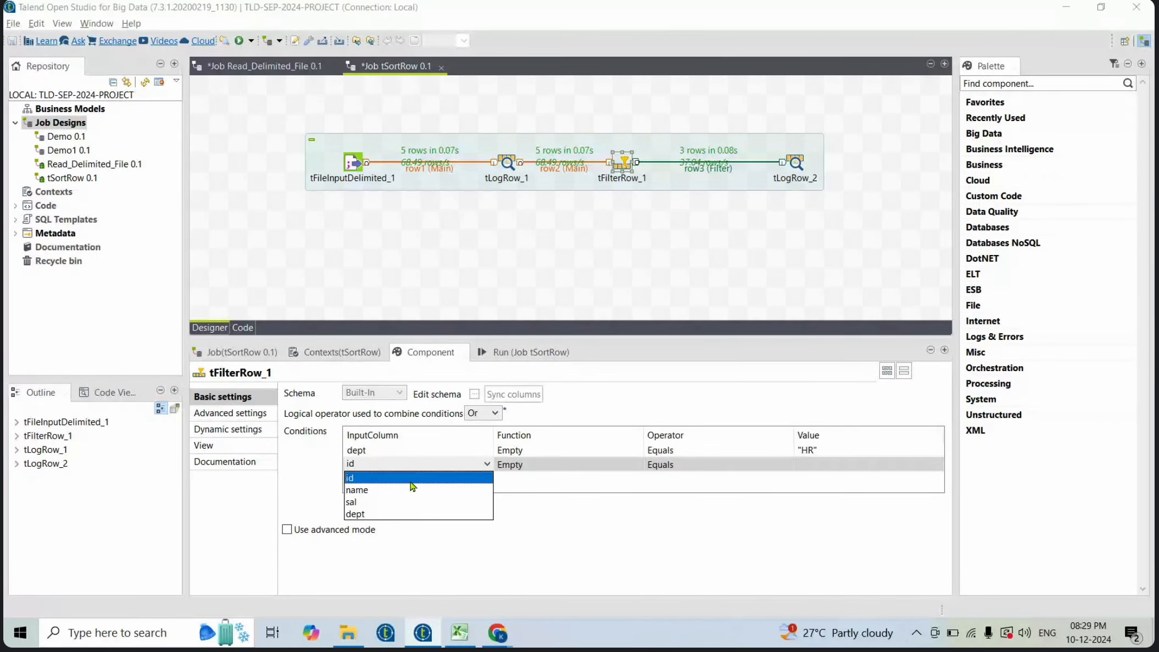
left_click(362, 514)
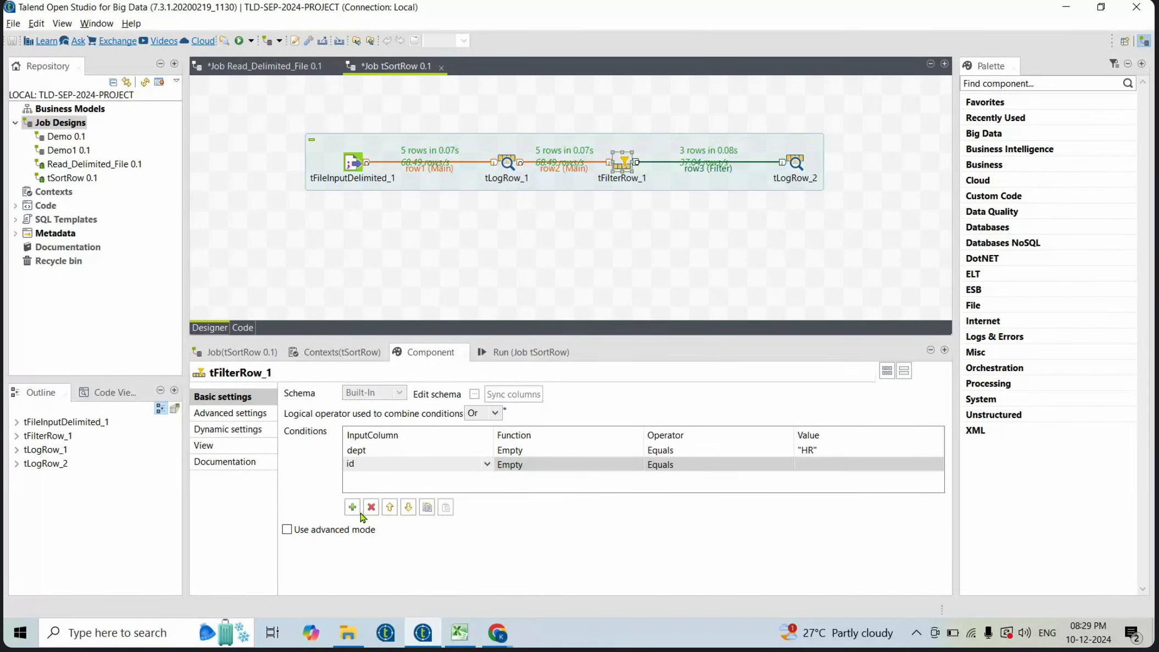
left_click(718, 466)
left_click(825, 463)
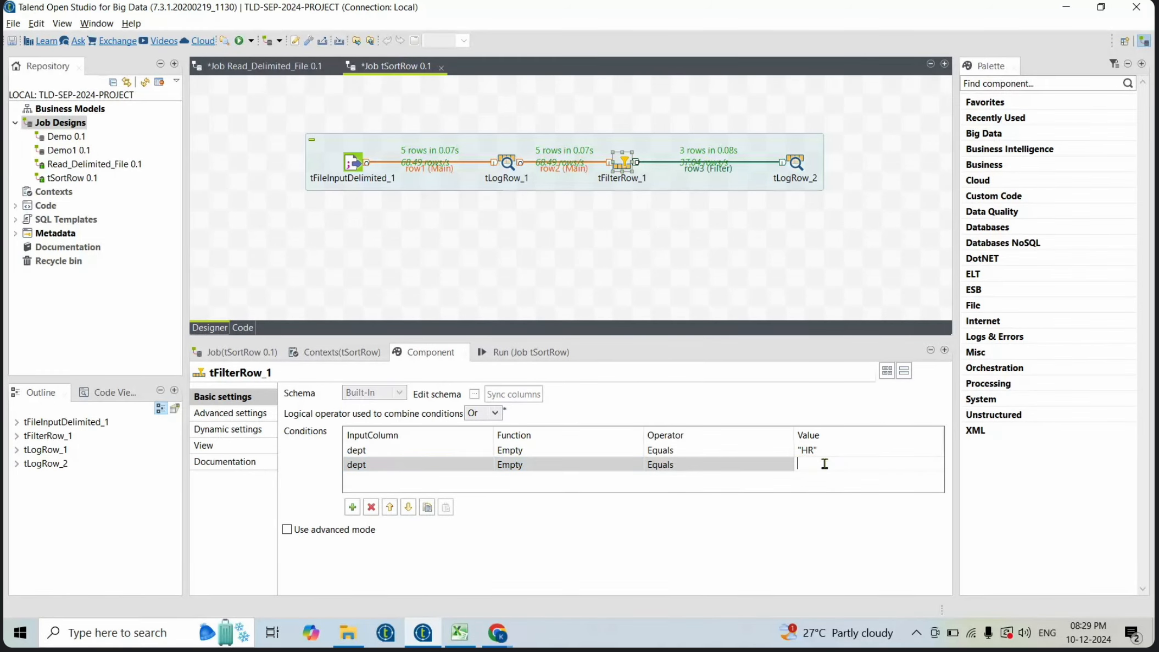
type("\"IT\"")
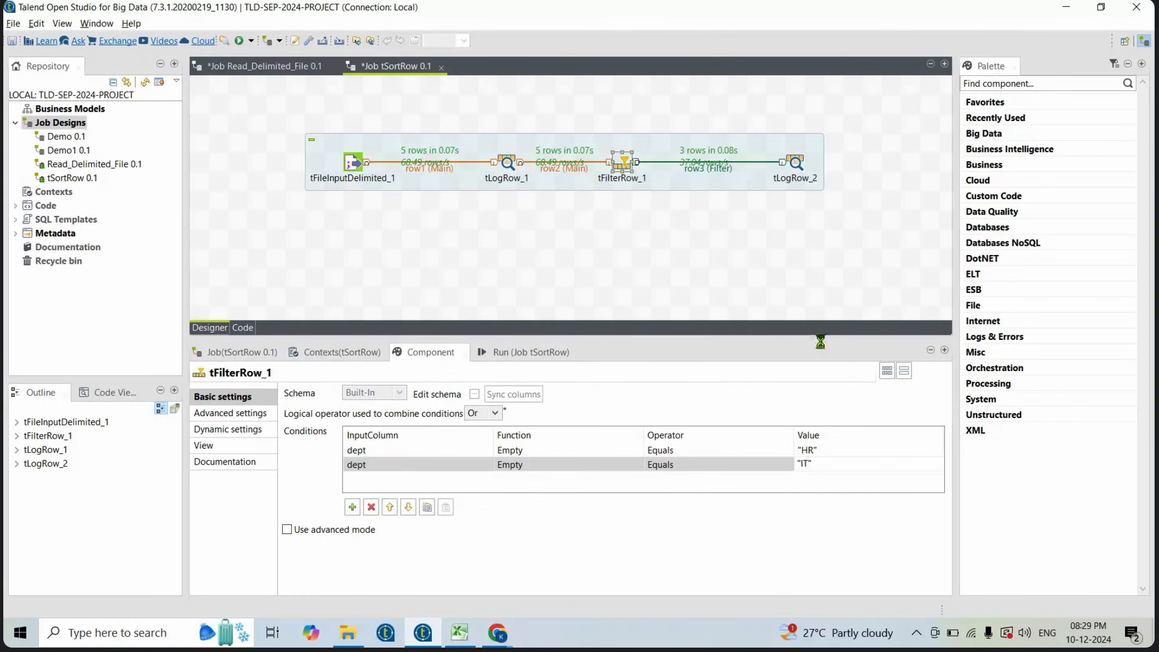
key("ctrl+s")
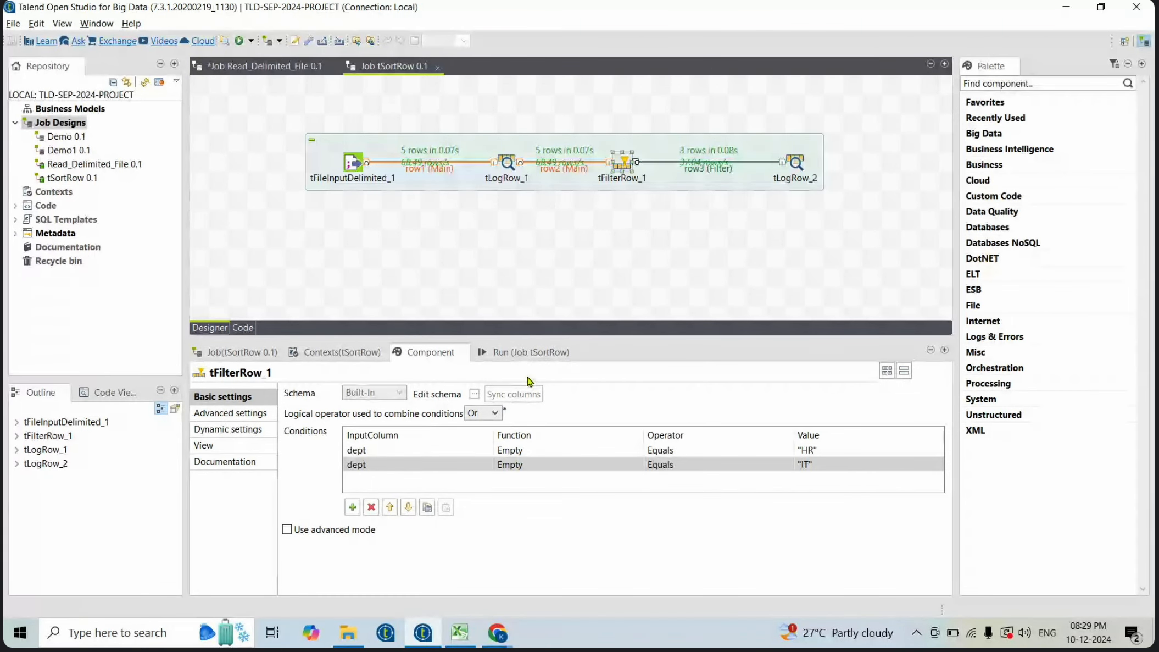
- Clear the run console, rerun the job, and highlight rows in the output
left_click(531, 352)
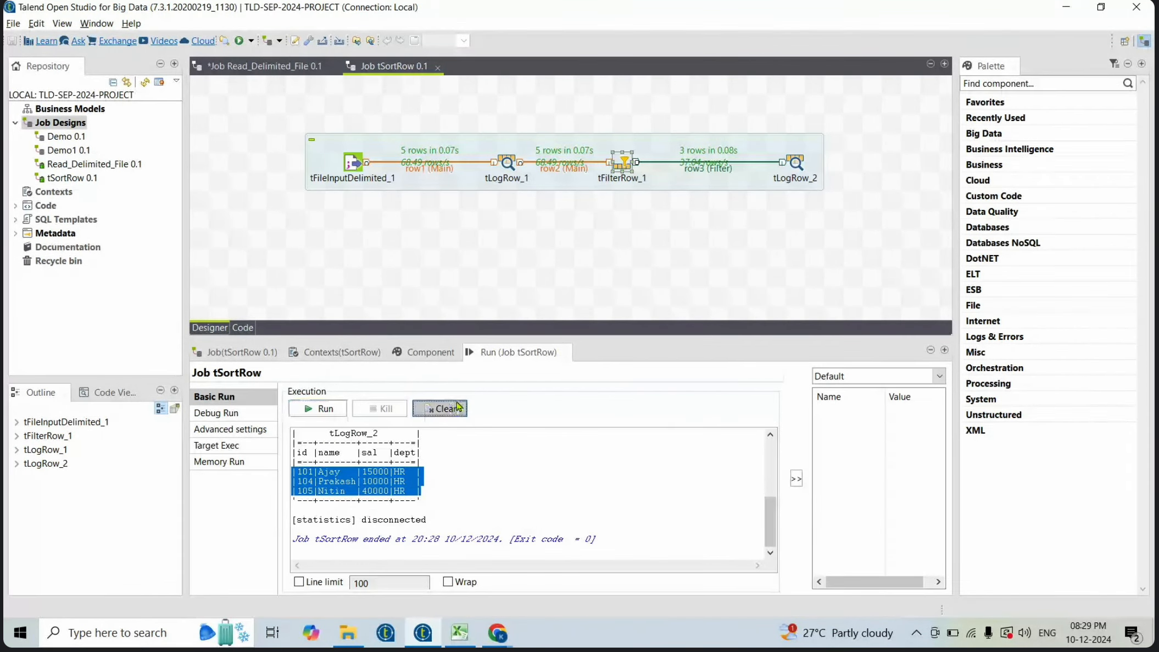
left_click(439, 408)
left_click(325, 409)
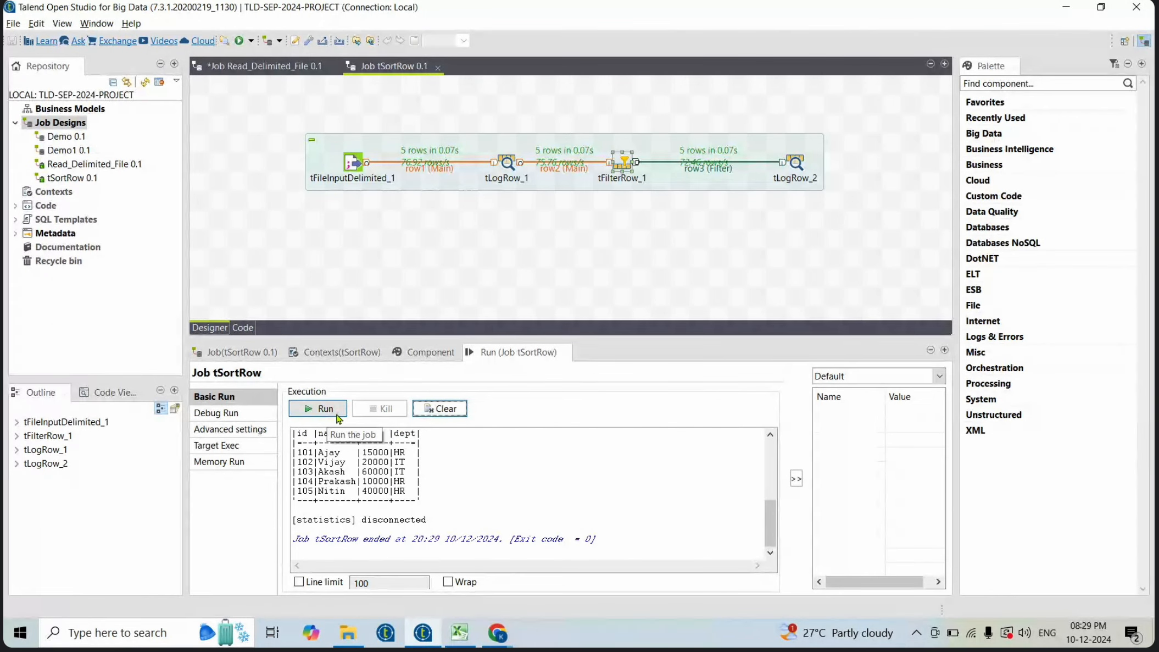
double_click(302, 451)
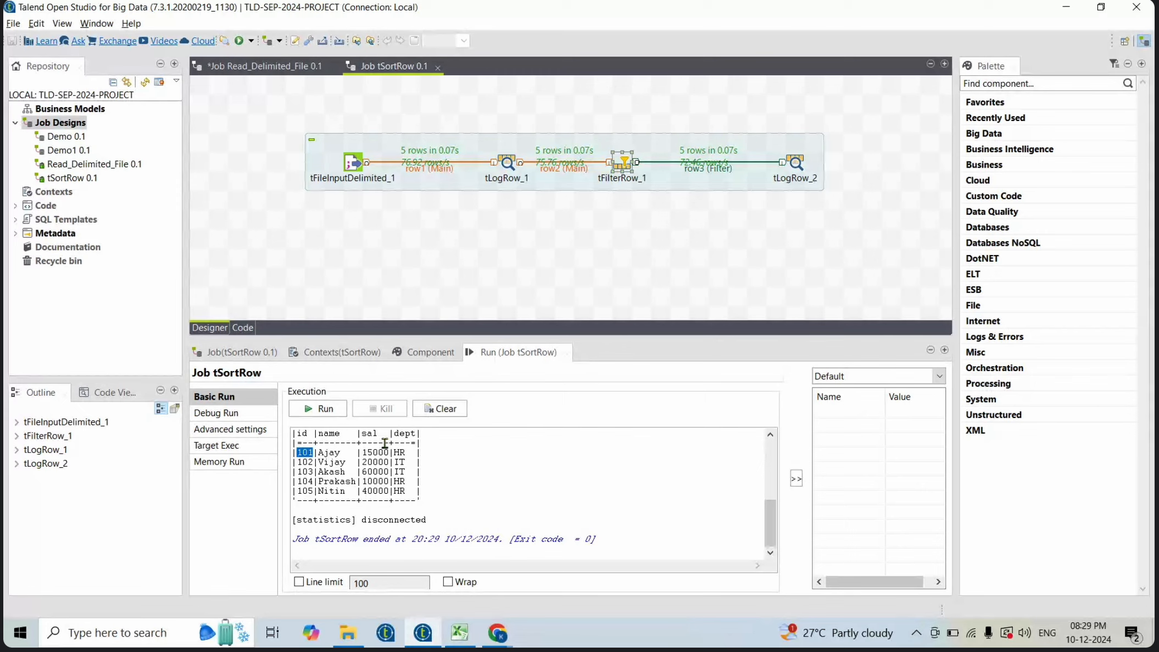
left_click_drag(410, 447, 285, 466)
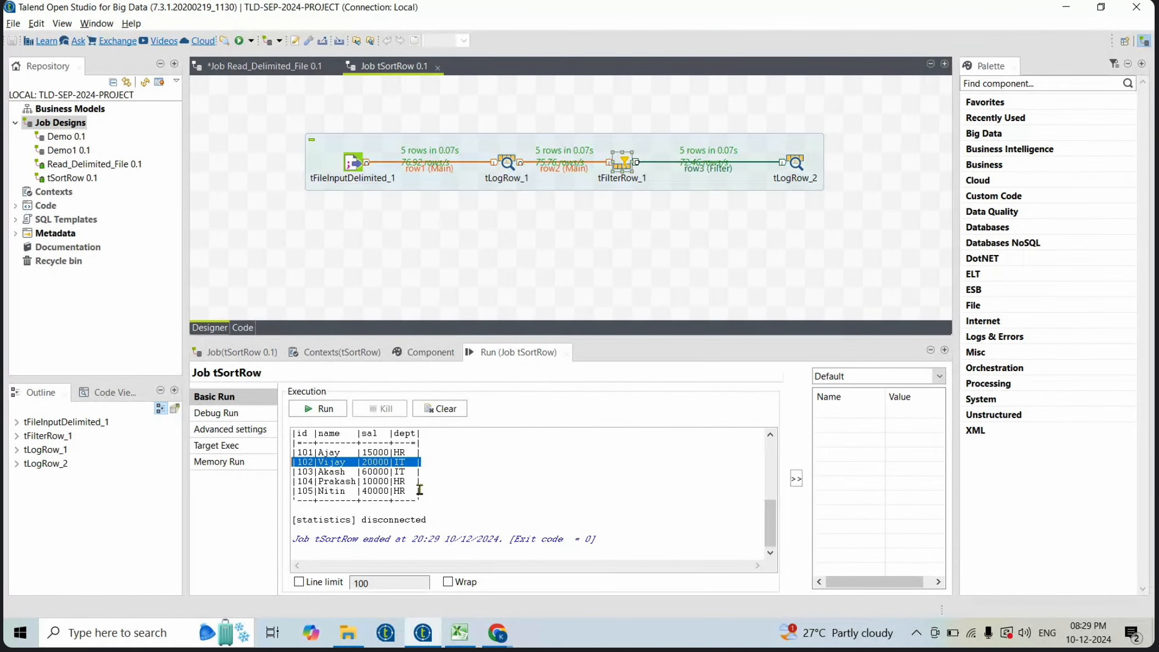
- Switch the filter's logical operator back to And and delete the dept "IT" condition
double_click(624, 161)
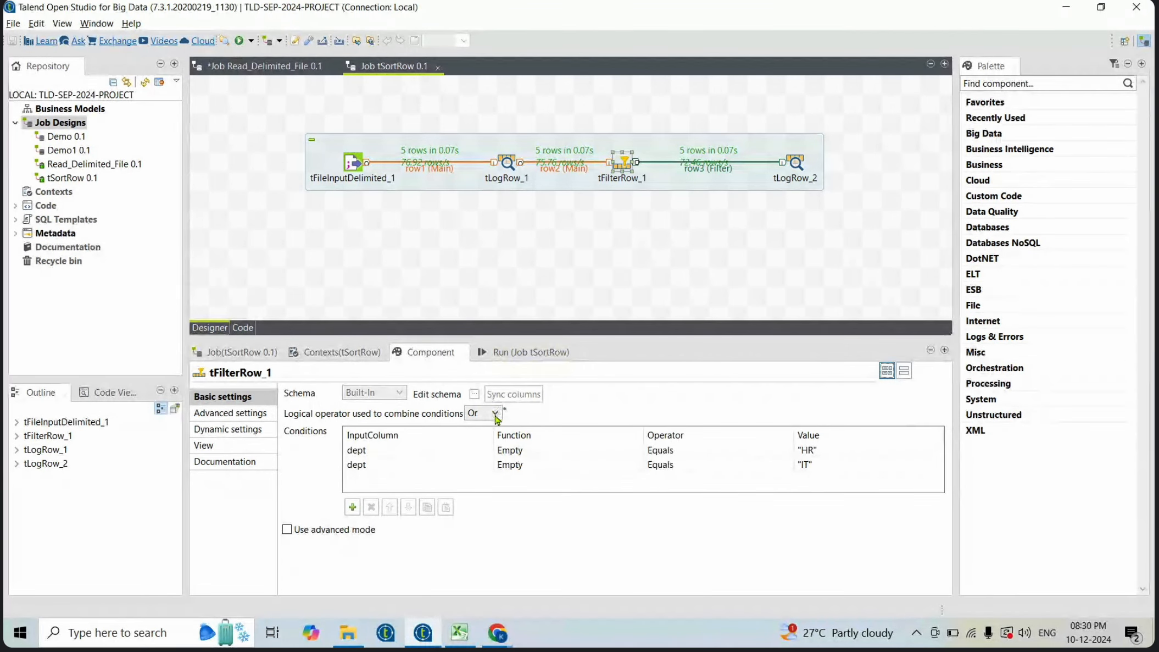
left_click(496, 413)
left_click(477, 439)
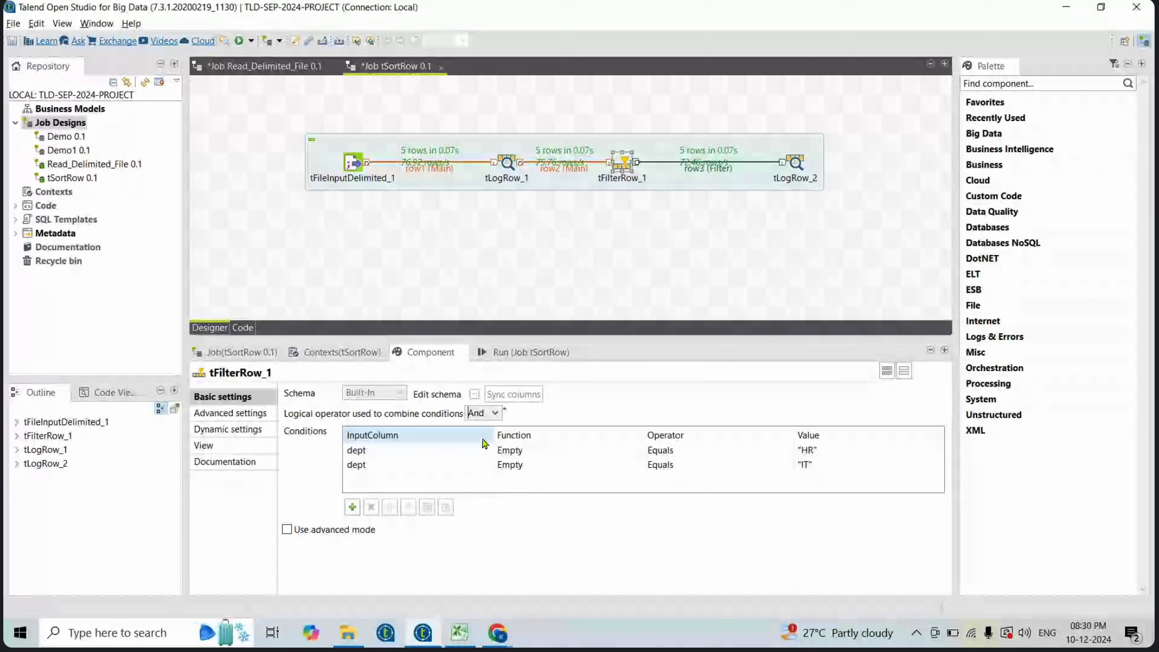
left_click(404, 466)
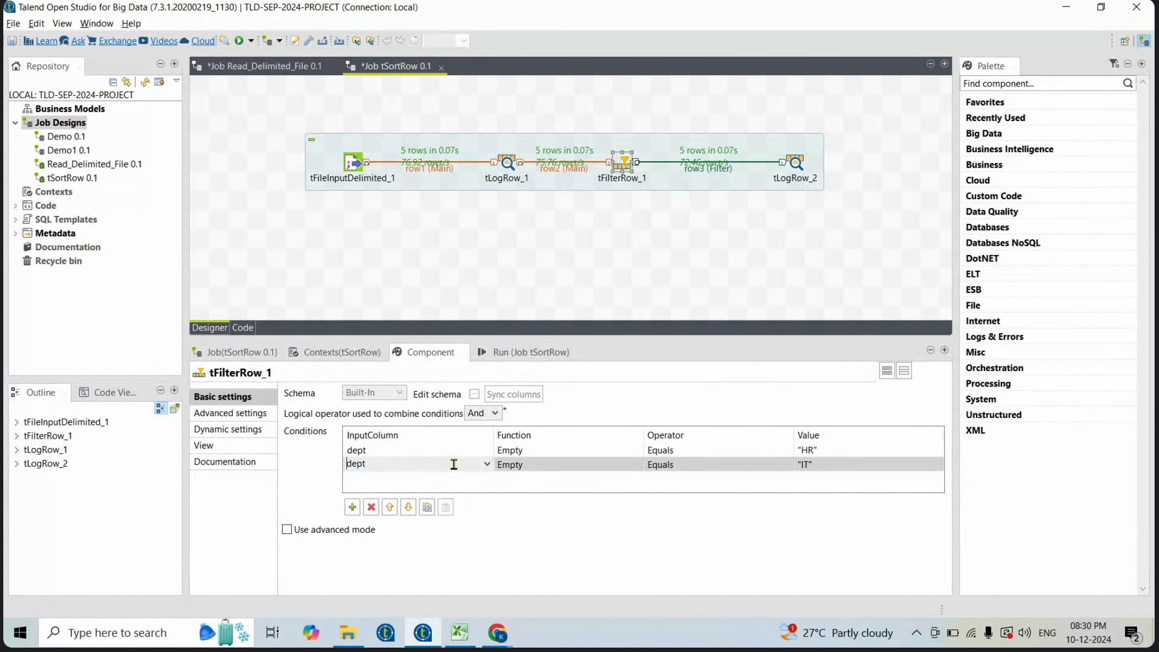
left_click(371, 507)
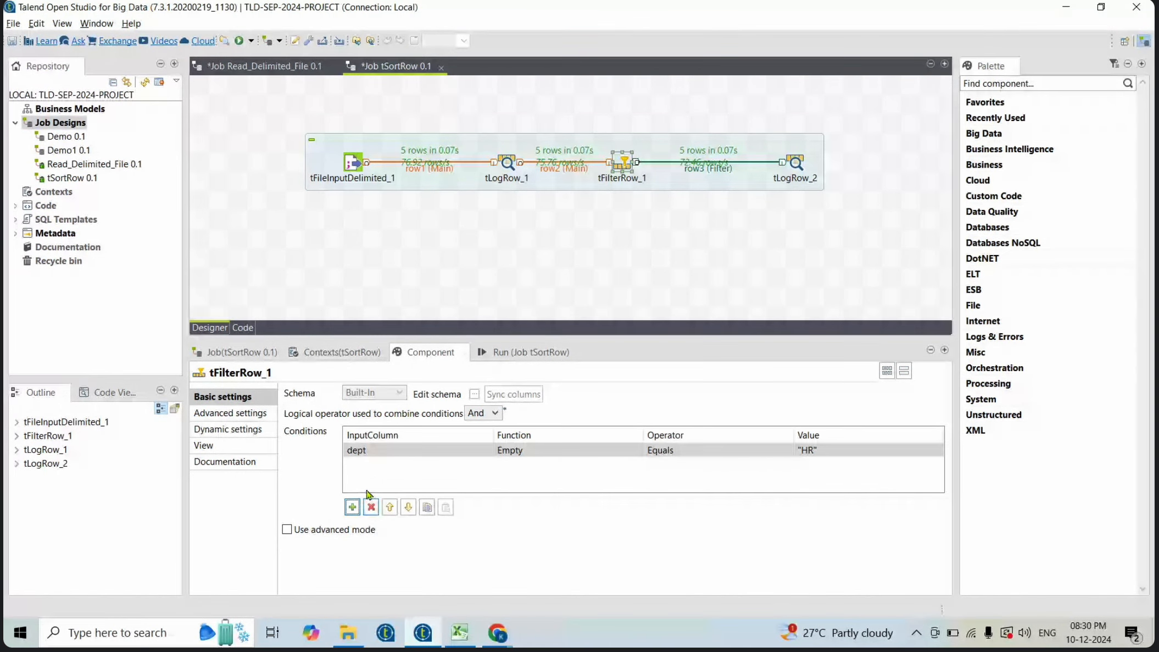
- Add a condition on id Equals 105 and save the job
left_click(352, 507)
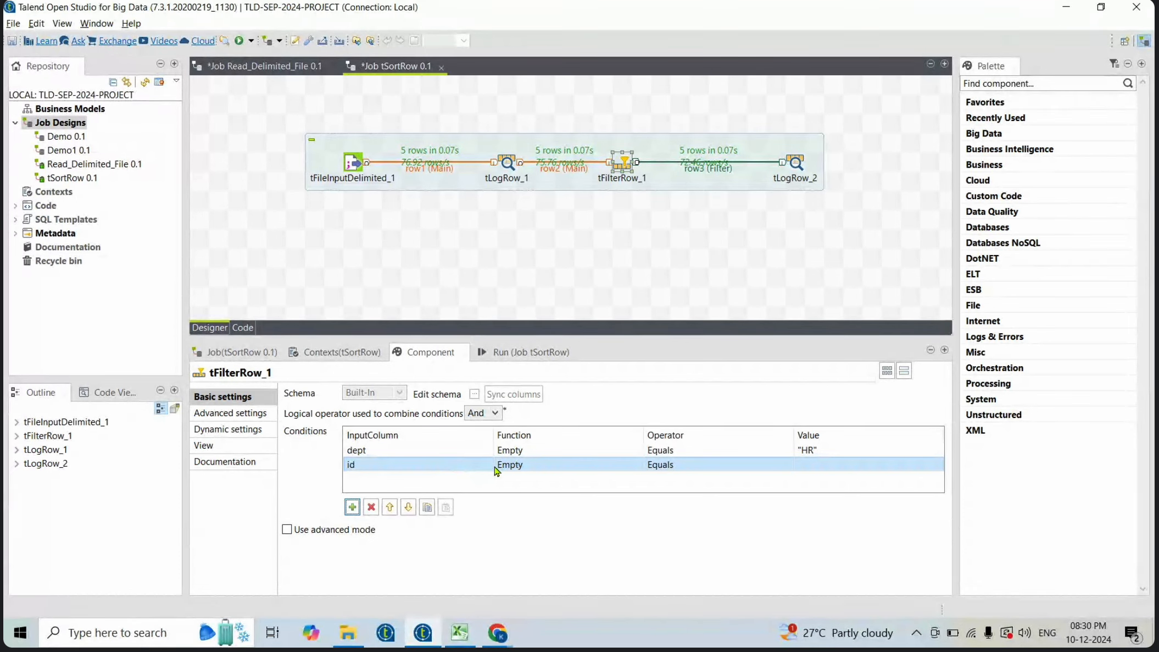
left_click(521, 351)
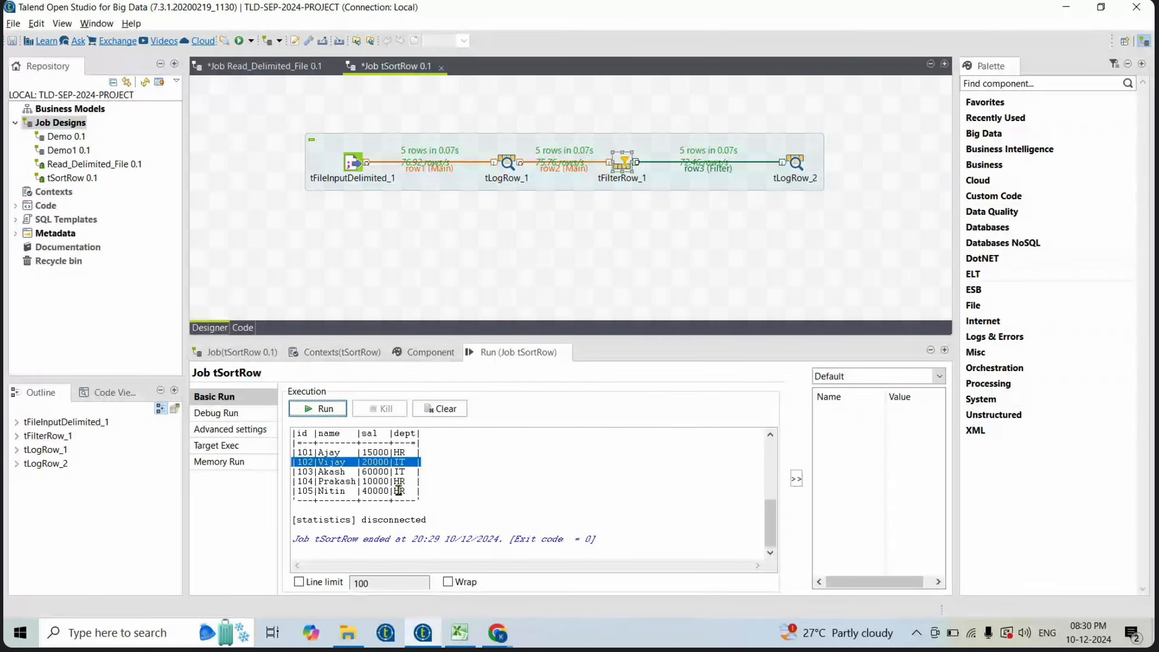
double_click(627, 165)
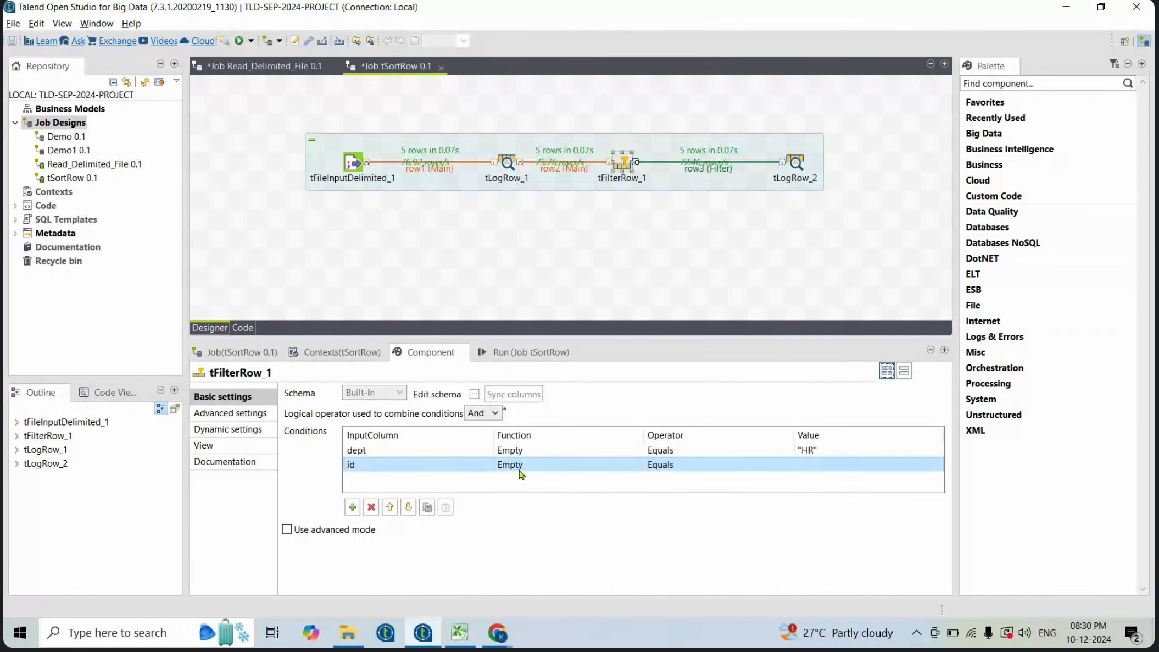
left_click(823, 462)
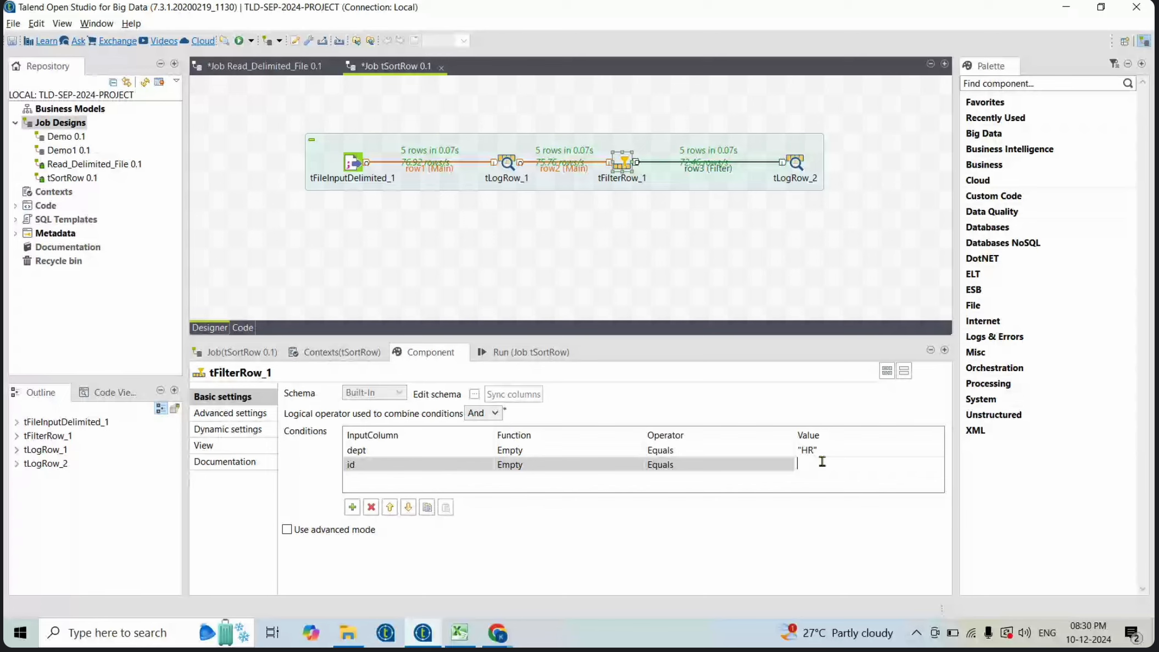
type("105")
key("ctrl+s")
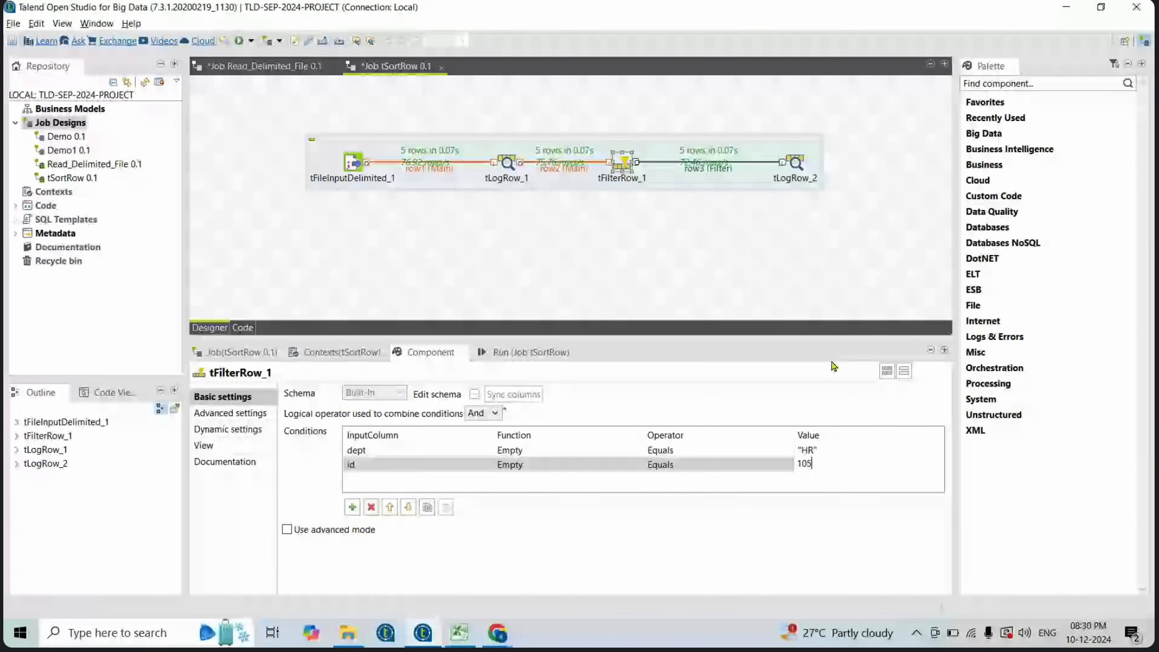
- Clear the run console, run the job, and highlight the output row before returning to the filter settings
left_click(549, 352)
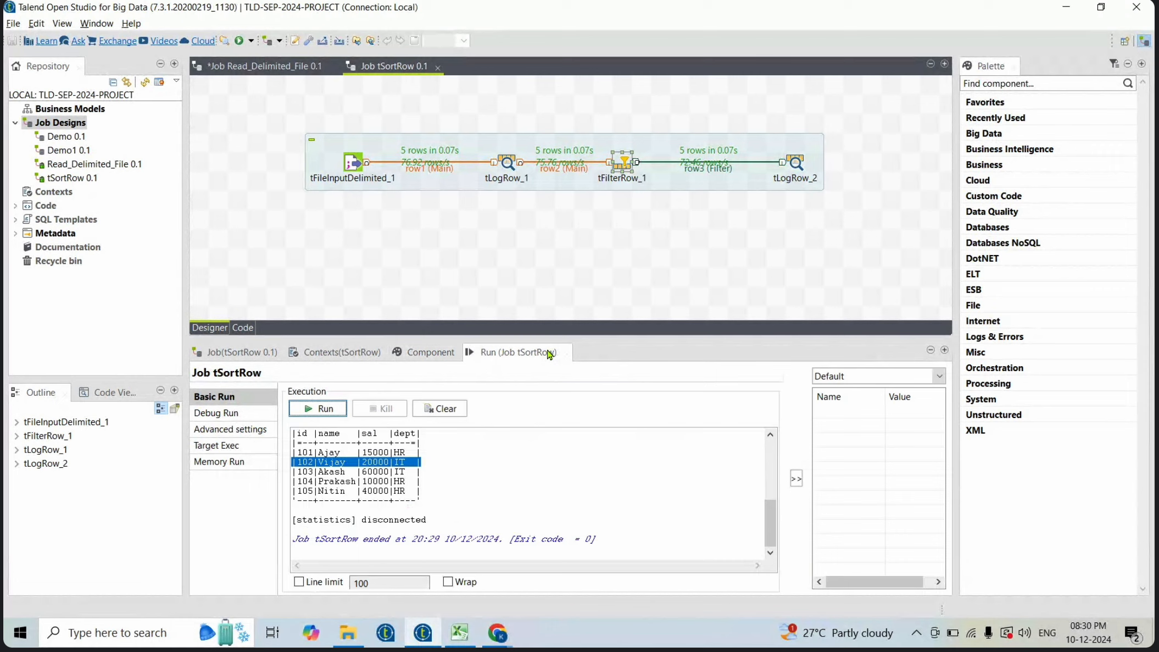
left_click(435, 407)
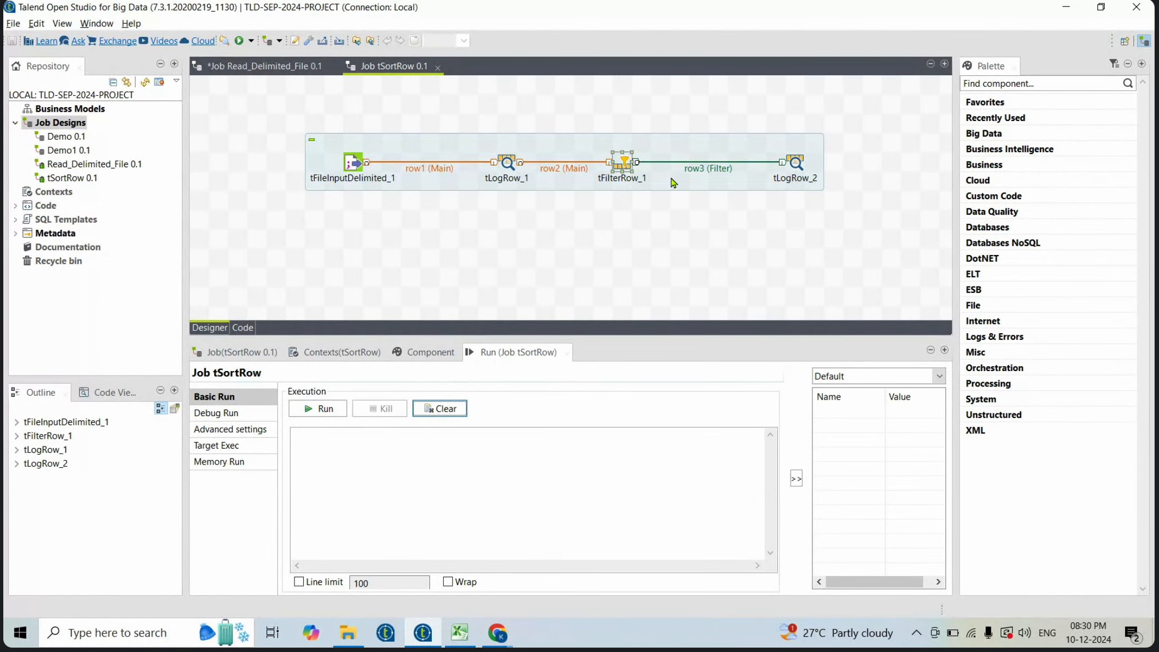
left_click(450, 356)
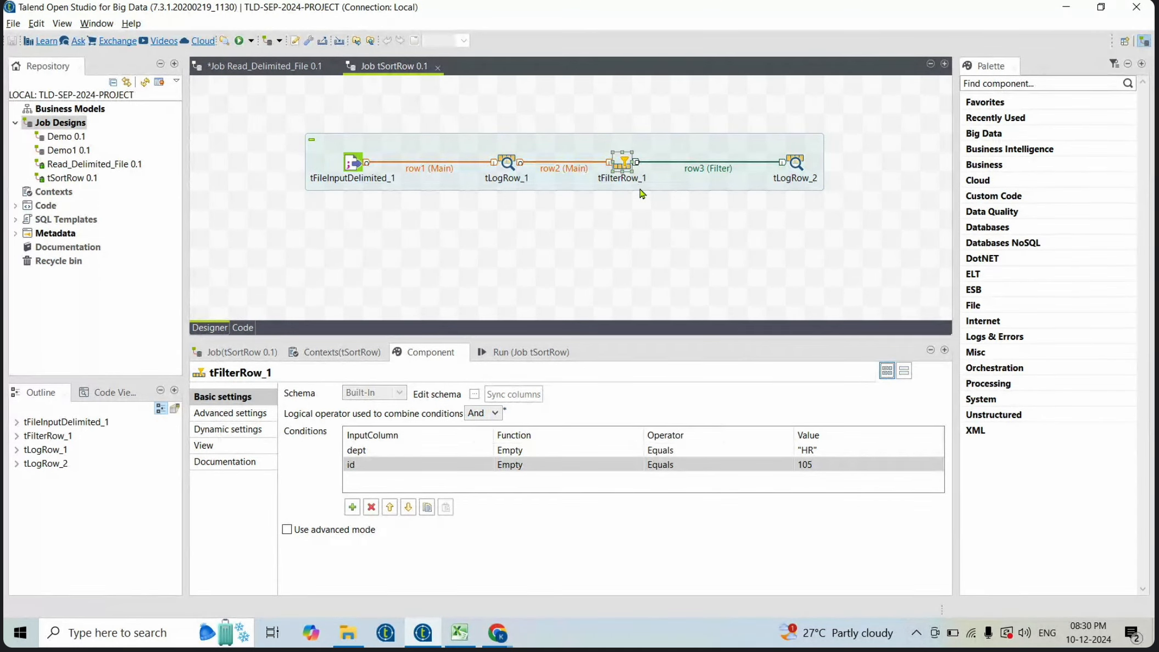
left_click(519, 355)
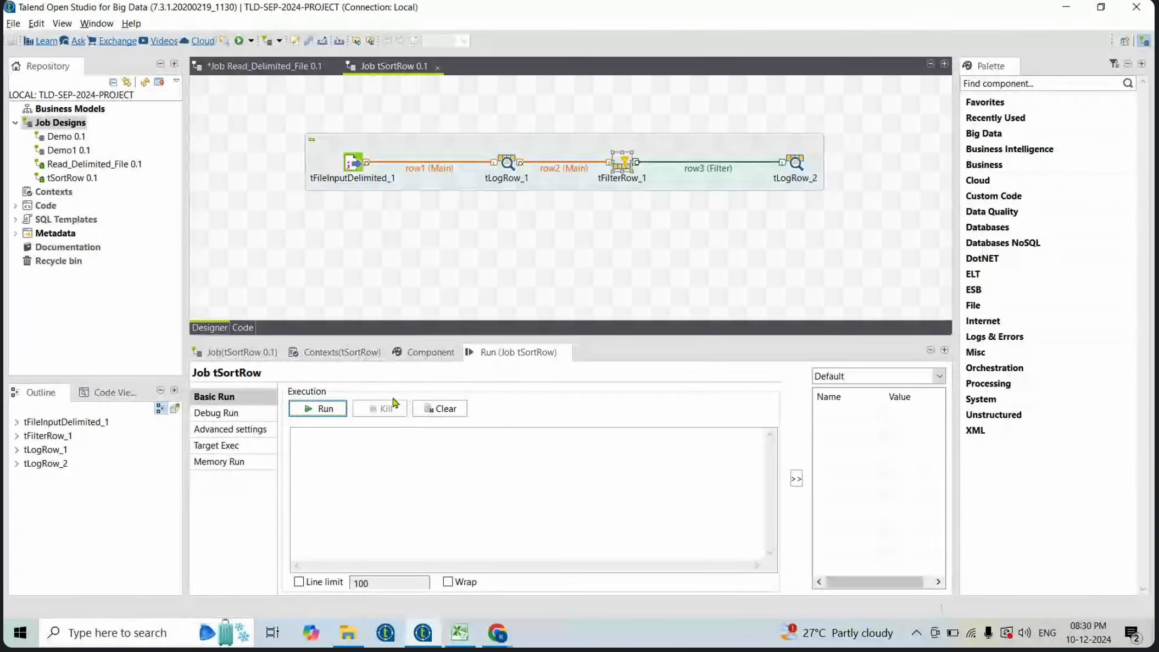
left_click(320, 414)
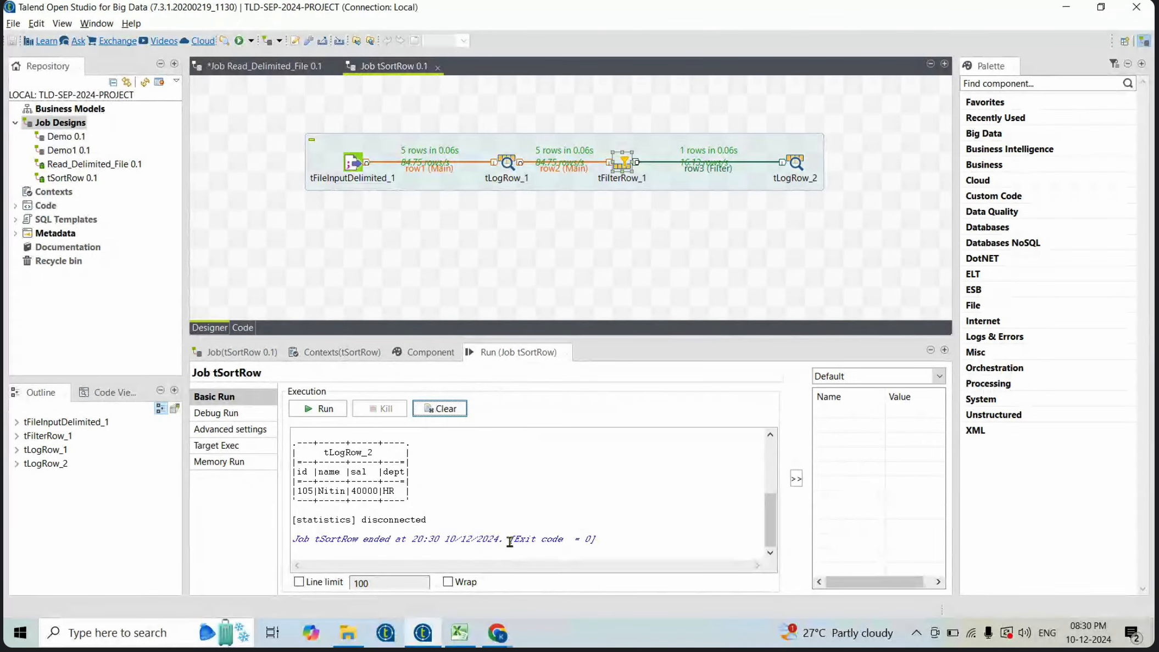
left_click_drag(430, 489, 287, 493)
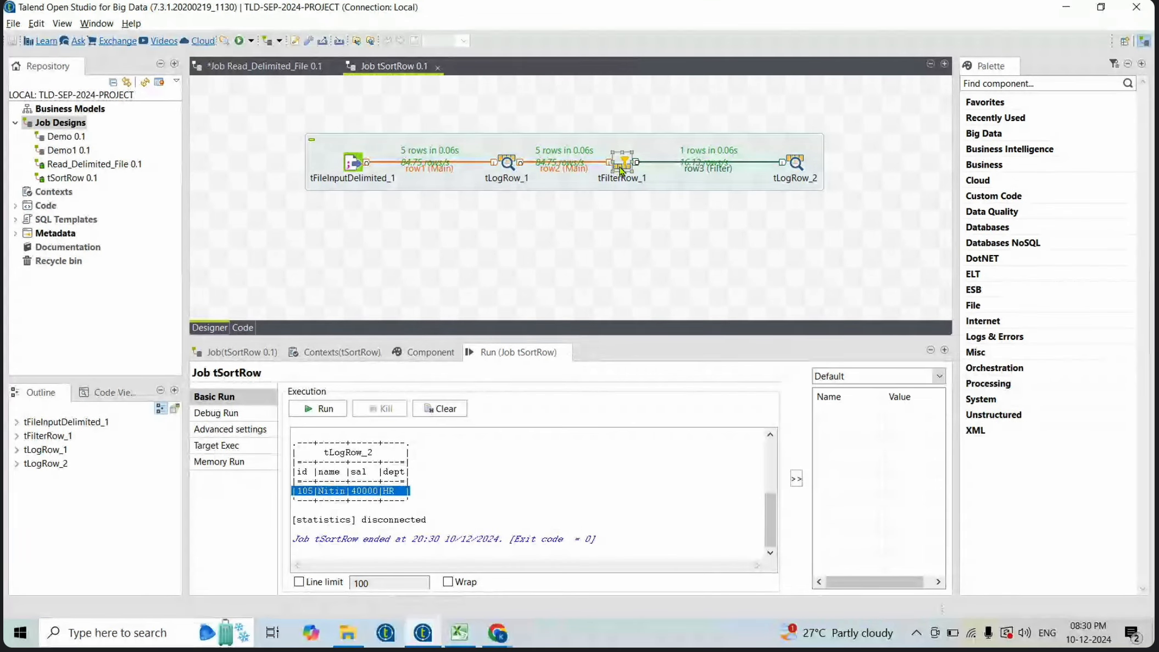
left_click(429, 352)
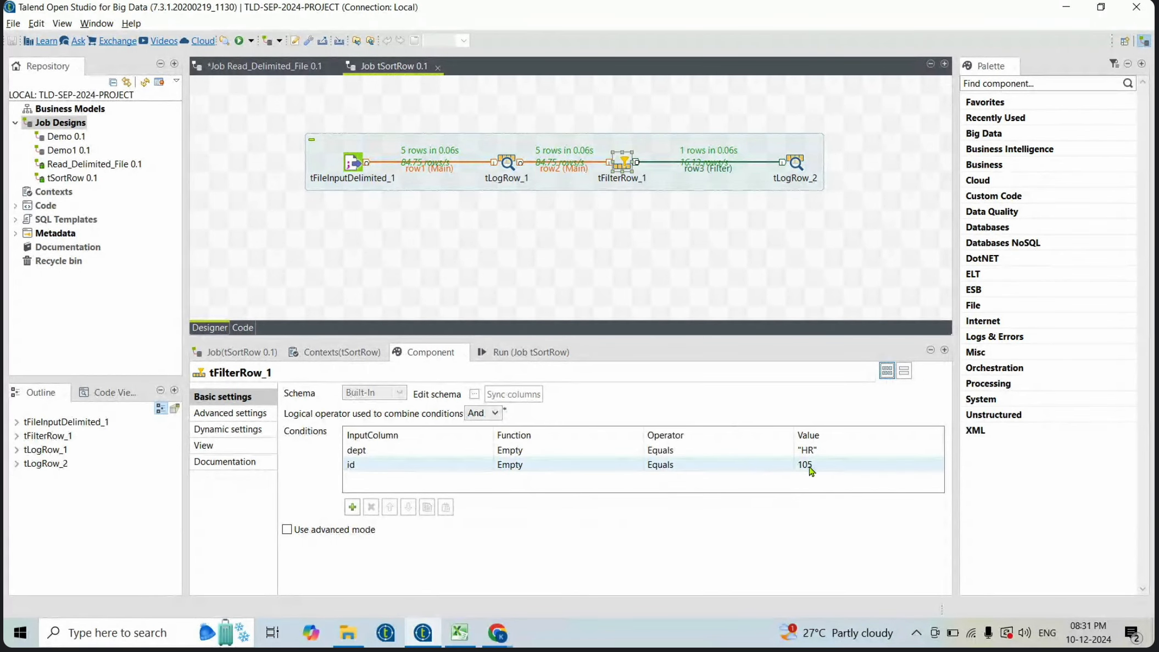
- Delete the id Equals 105 condition from the filter, leaving only the dept condition
left_click(625, 467)
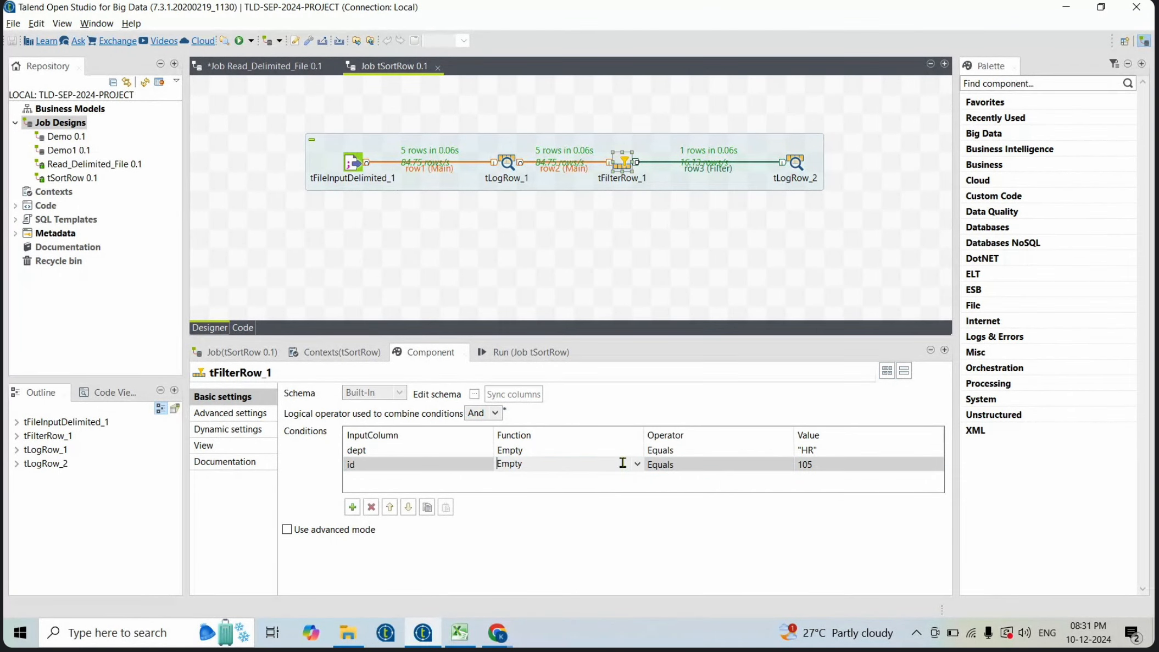
left_click(639, 465)
left_click(639, 465)
left_click(636, 450)
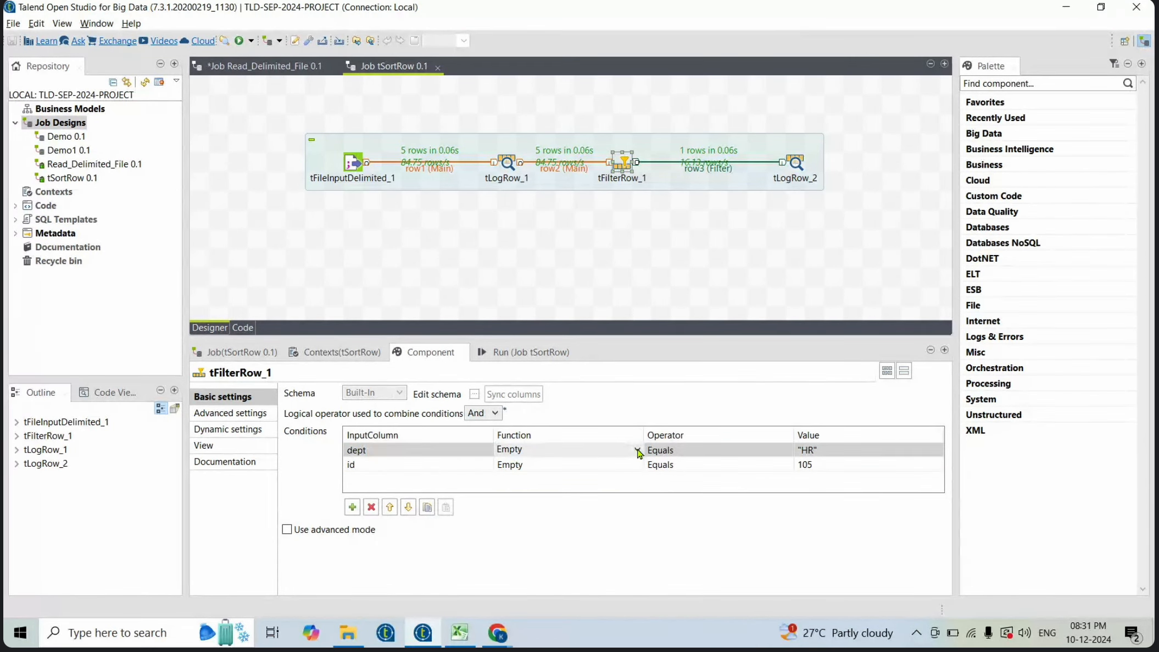
left_click(638, 450)
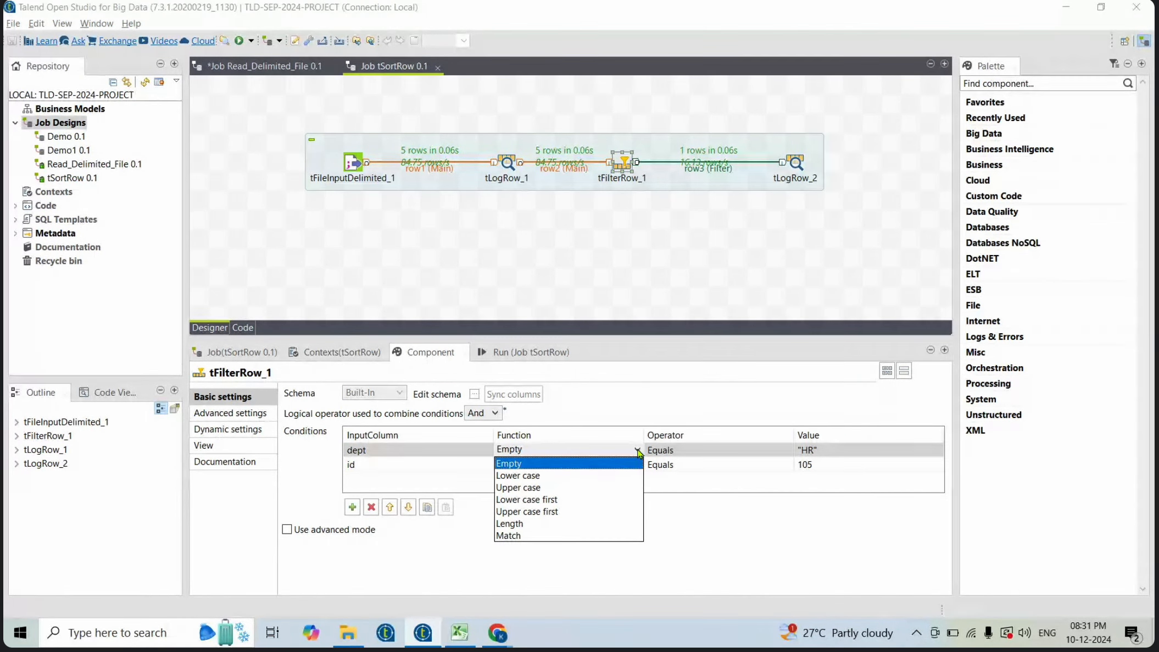
left_click(434, 483)
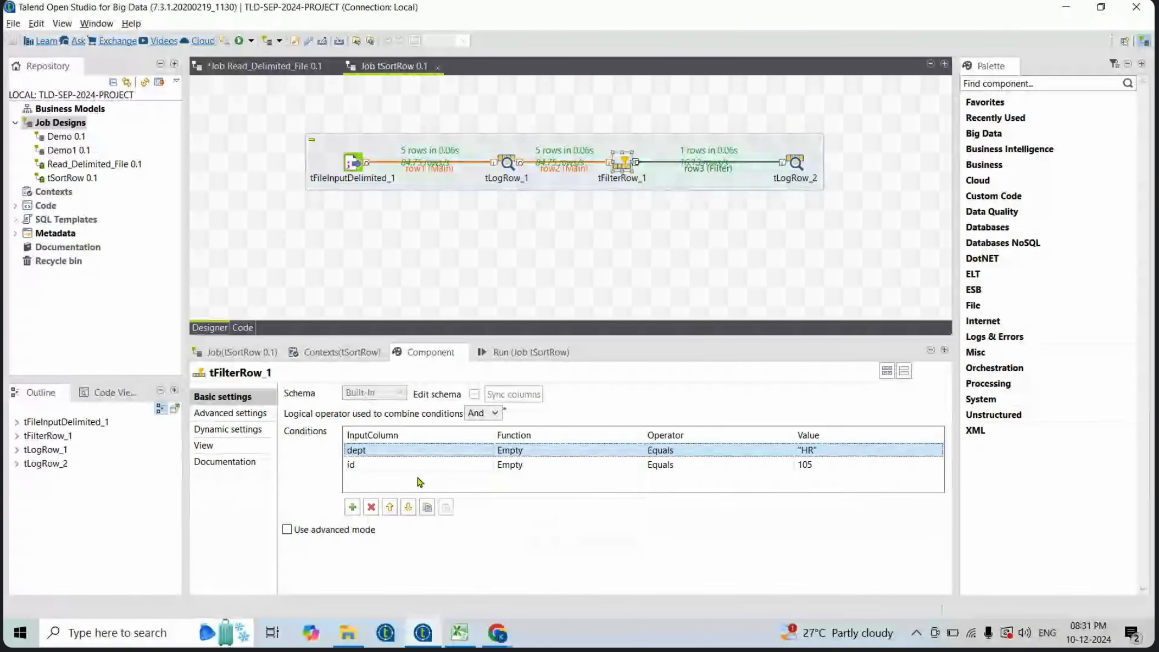
left_click(367, 464)
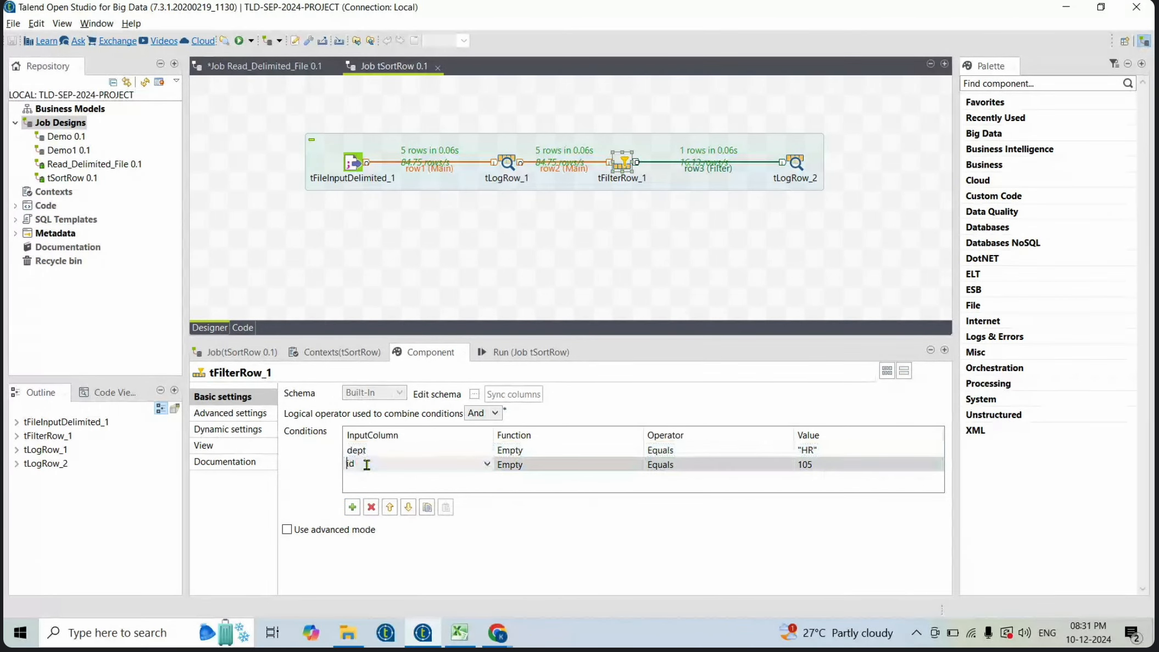
left_click(371, 506)
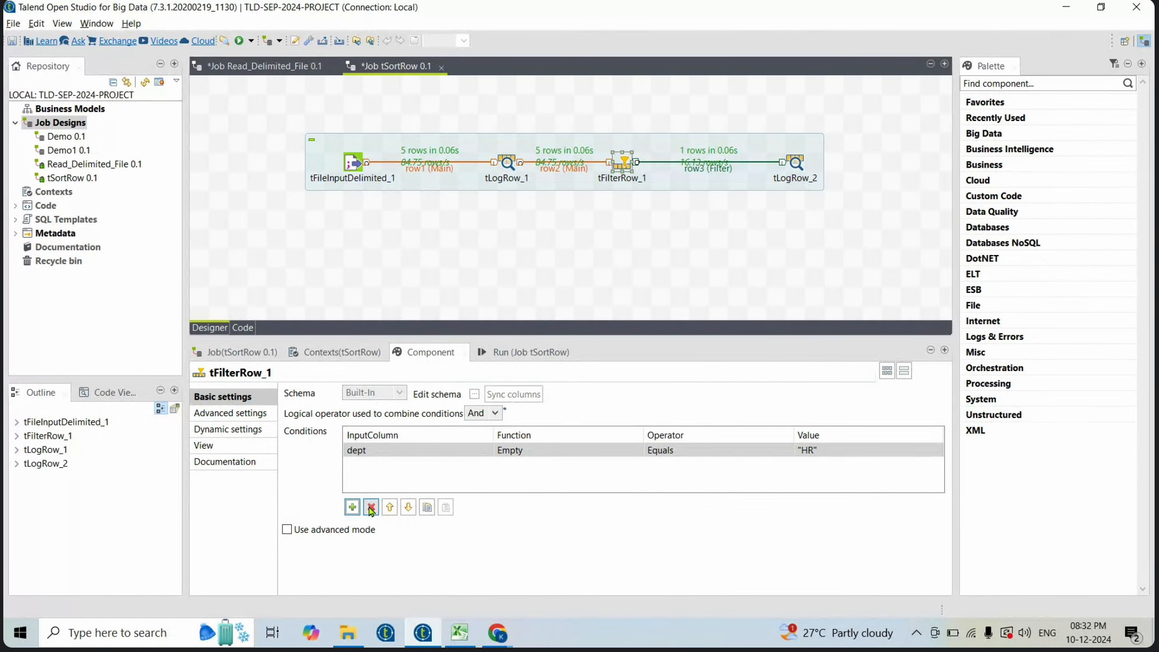
- Open the EMP text file from the INPUT_SOURCES folder in Notepad
left_click(578, 449)
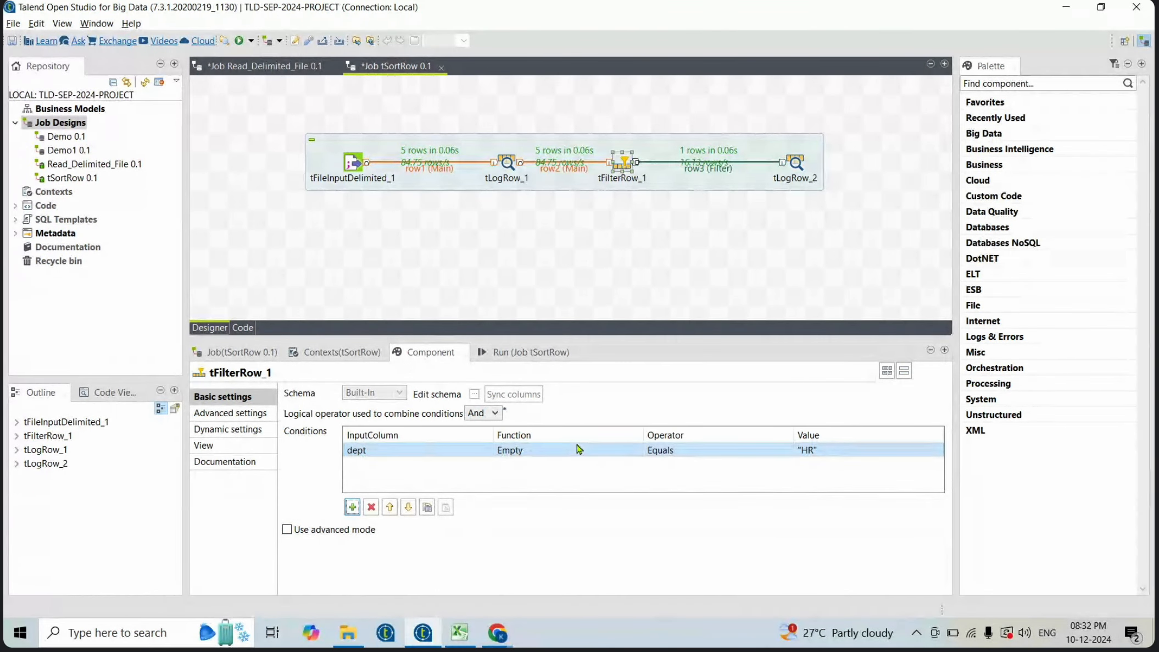
left_click(804, 450)
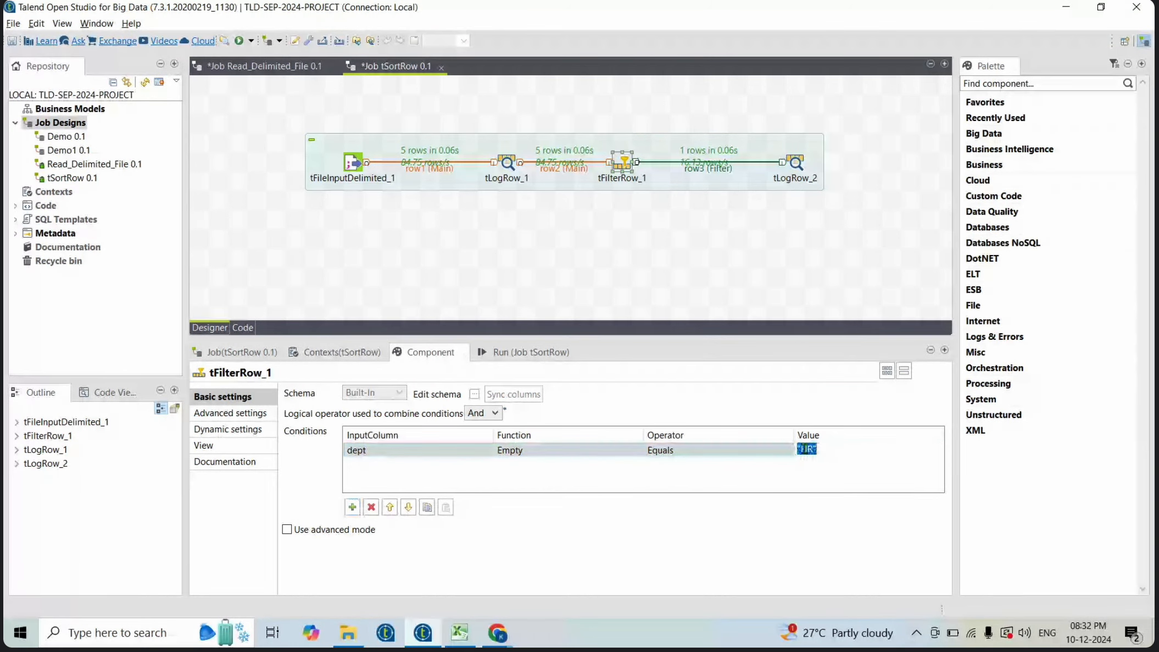
left_click(805, 449)
left_click(343, 635)
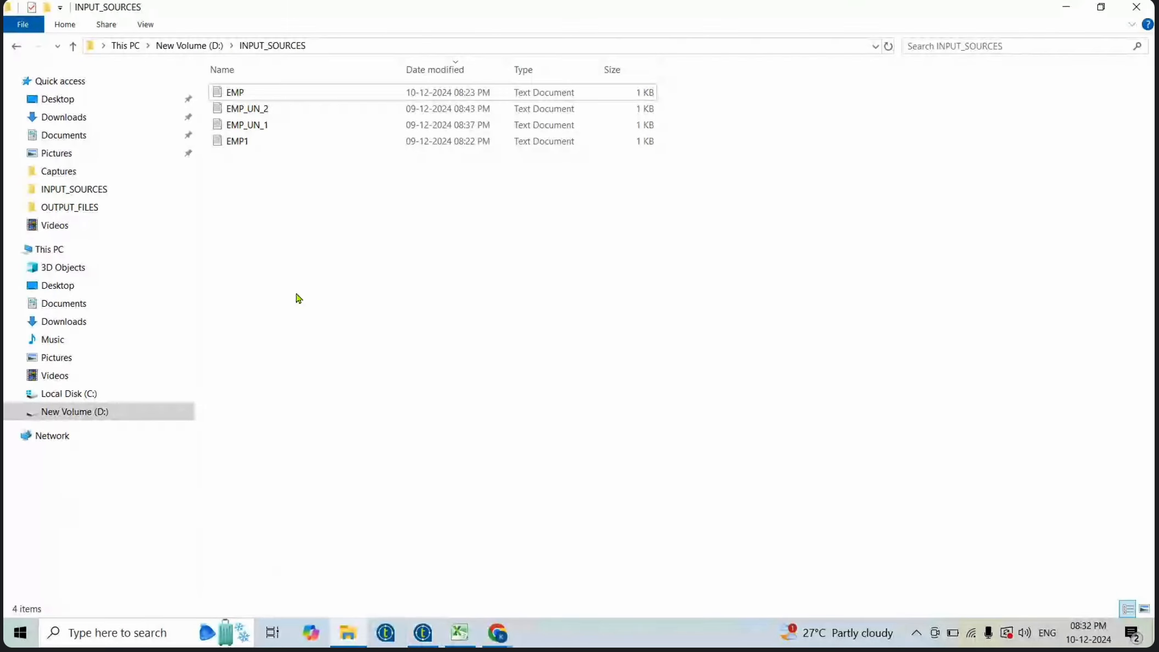
double_click(252, 94)
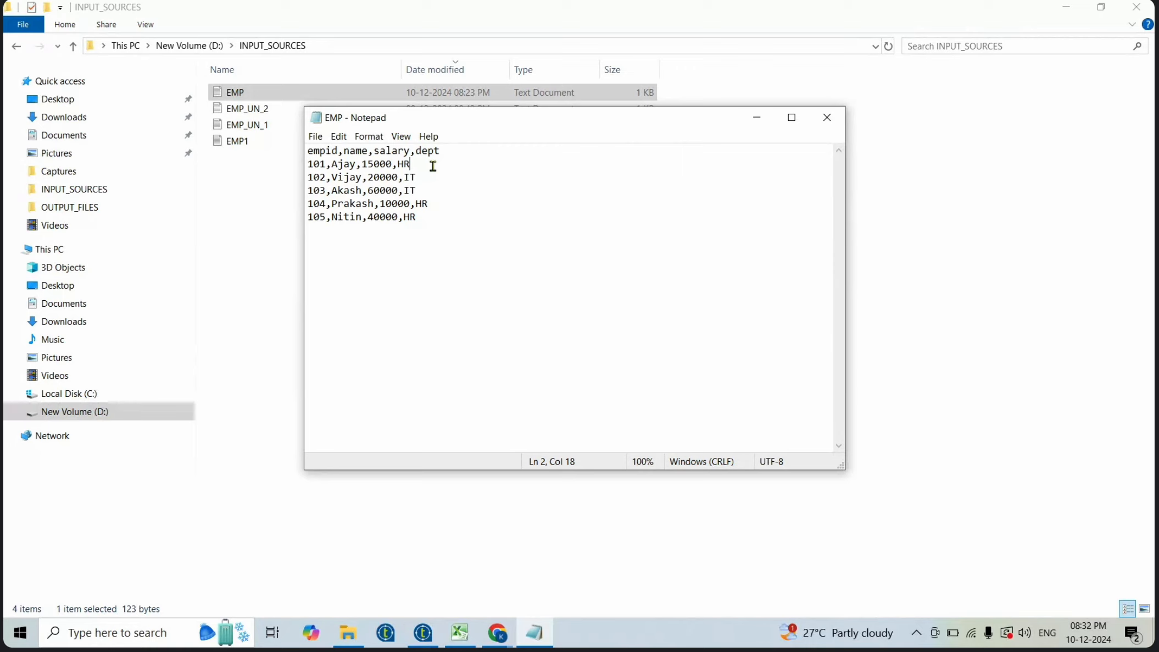
- Change the HR department values to mixed case Hr, hr and hR and save the file
key("BackSpace")
type("r")
left_click(447, 204)
key("BackSpace")
type("hr+")
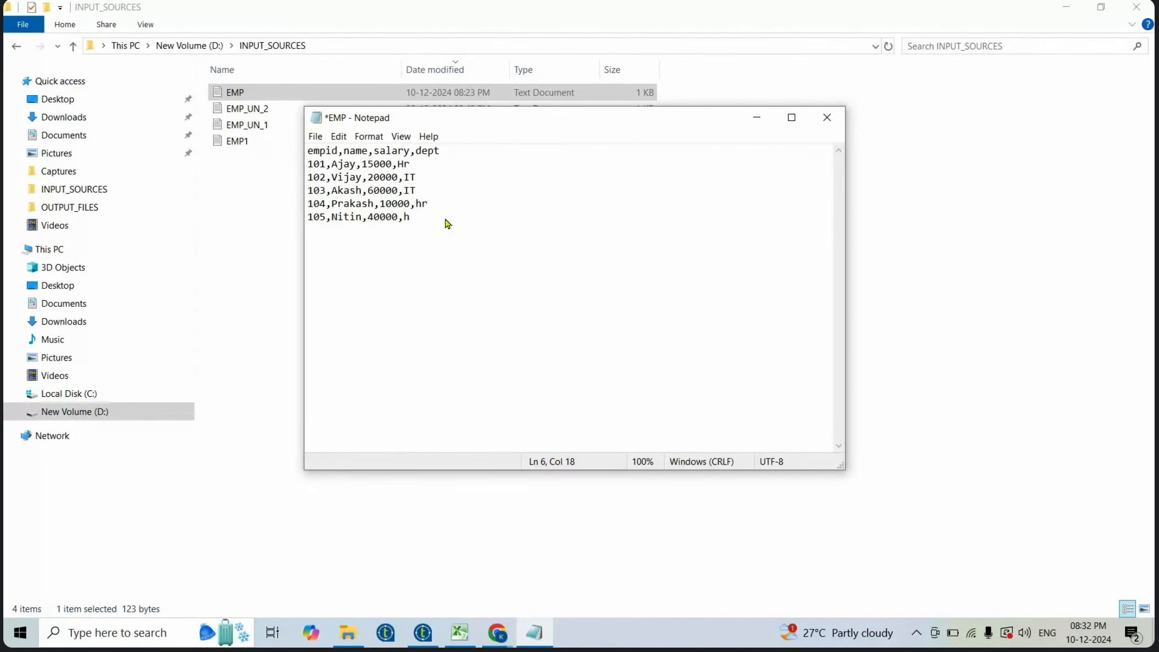
key("ctrl+s")
- Clear the run console and run the job
left_click(423, 631)
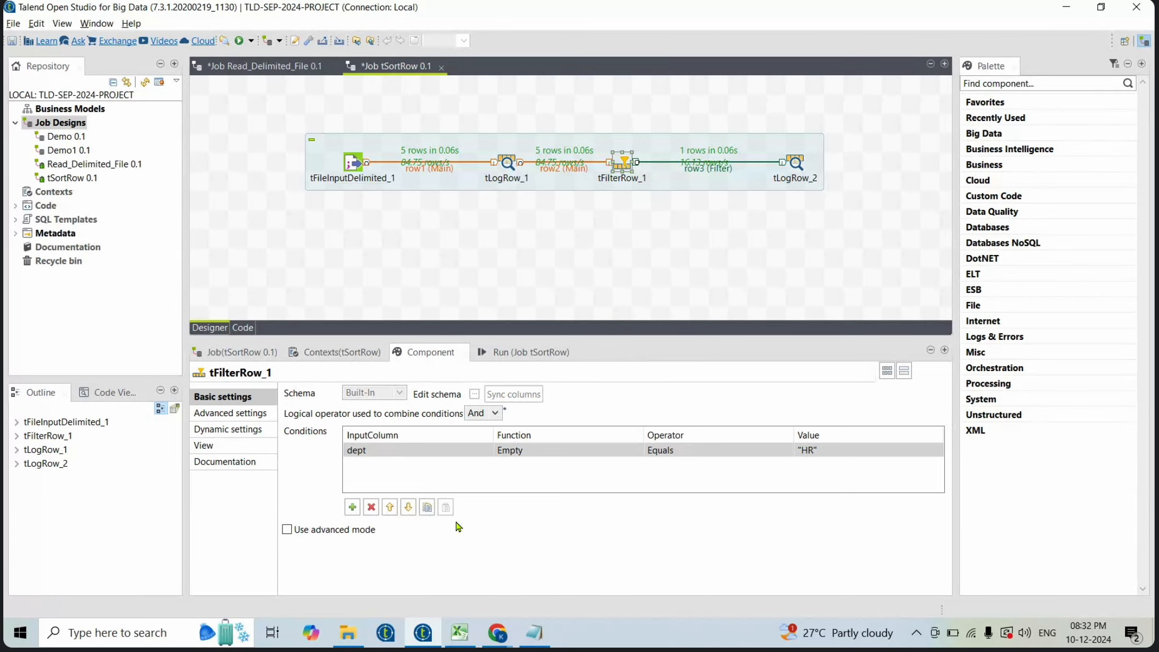
left_click(820, 461)
left_click(443, 451)
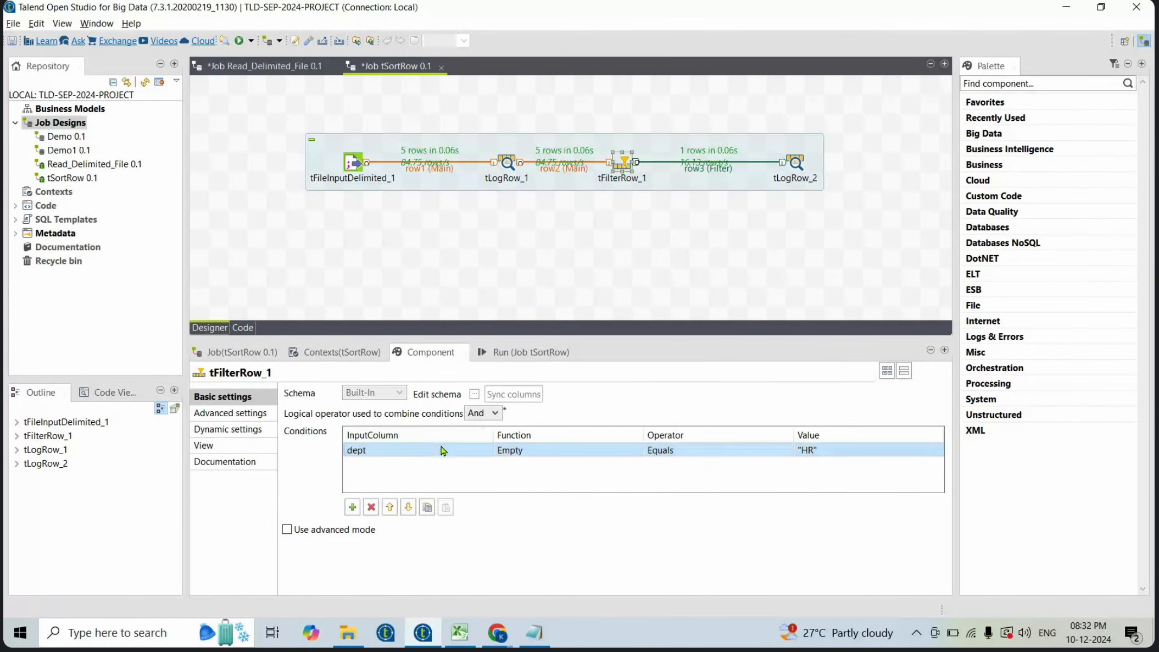
left_click(443, 450)
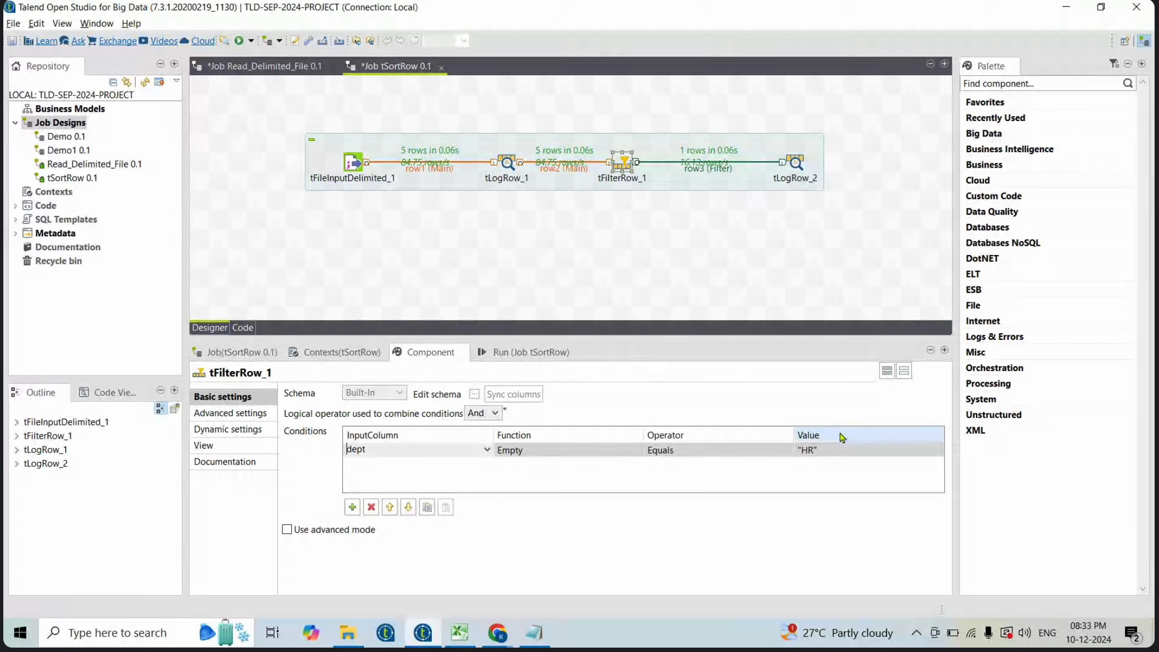
left_click(527, 352)
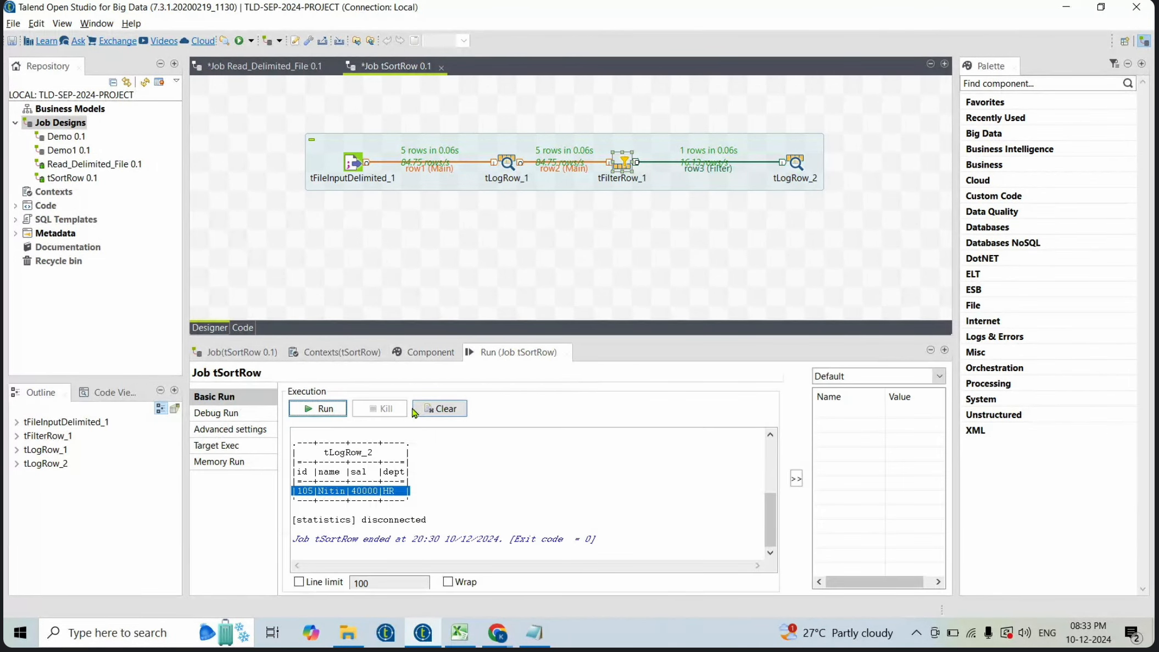
left_click(430, 412)
left_click(318, 408)
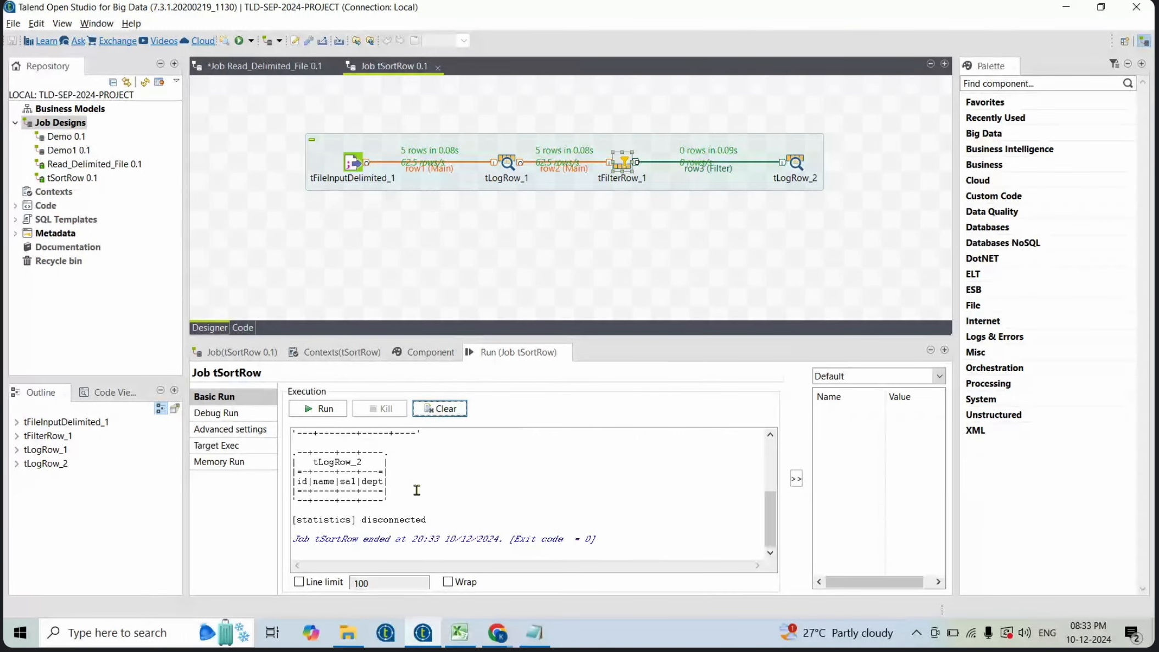
- Set the dept condition's function to Upper case in the filter settings
double_click(622, 166)
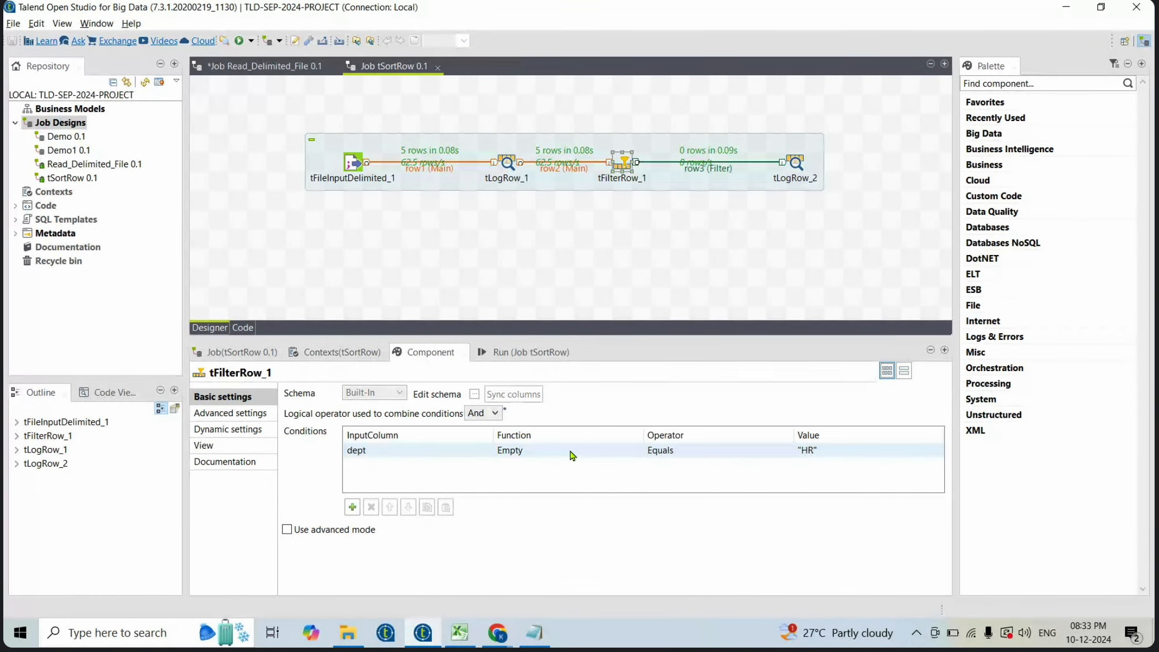
left_click(607, 454)
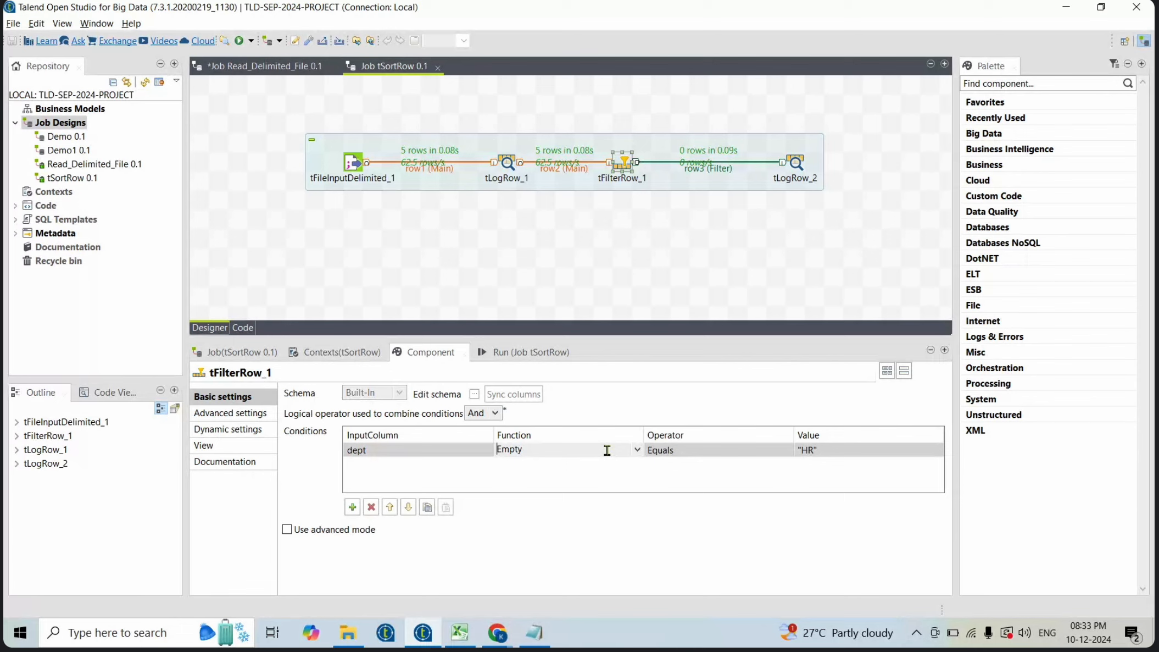
left_click(638, 450)
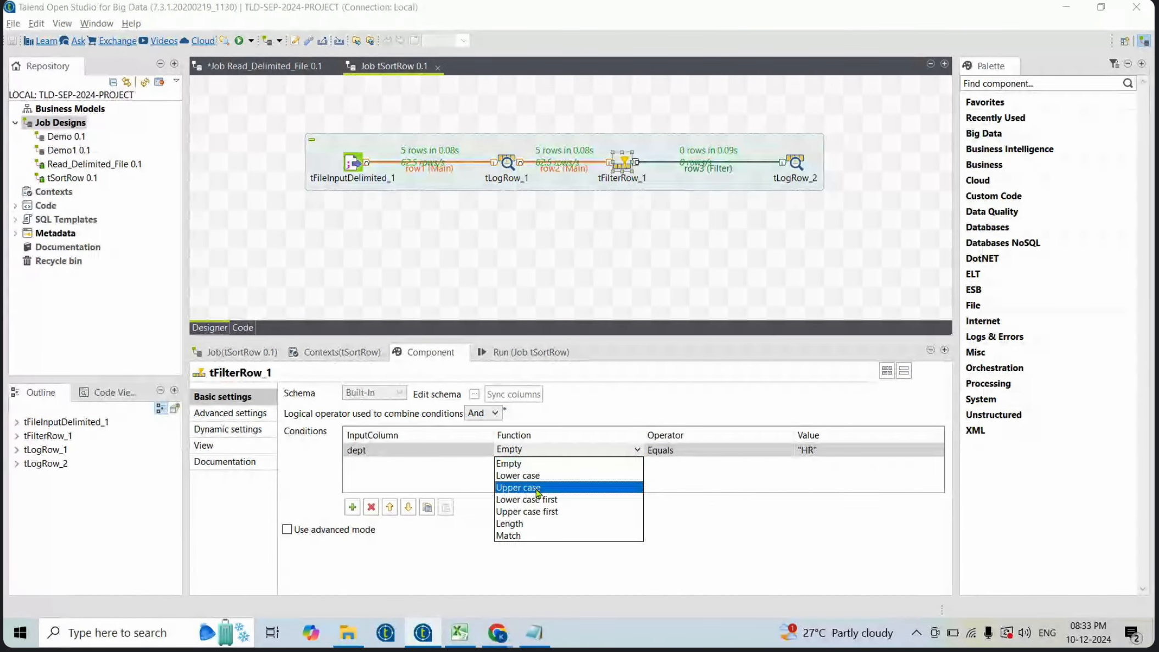
left_click(522, 487)
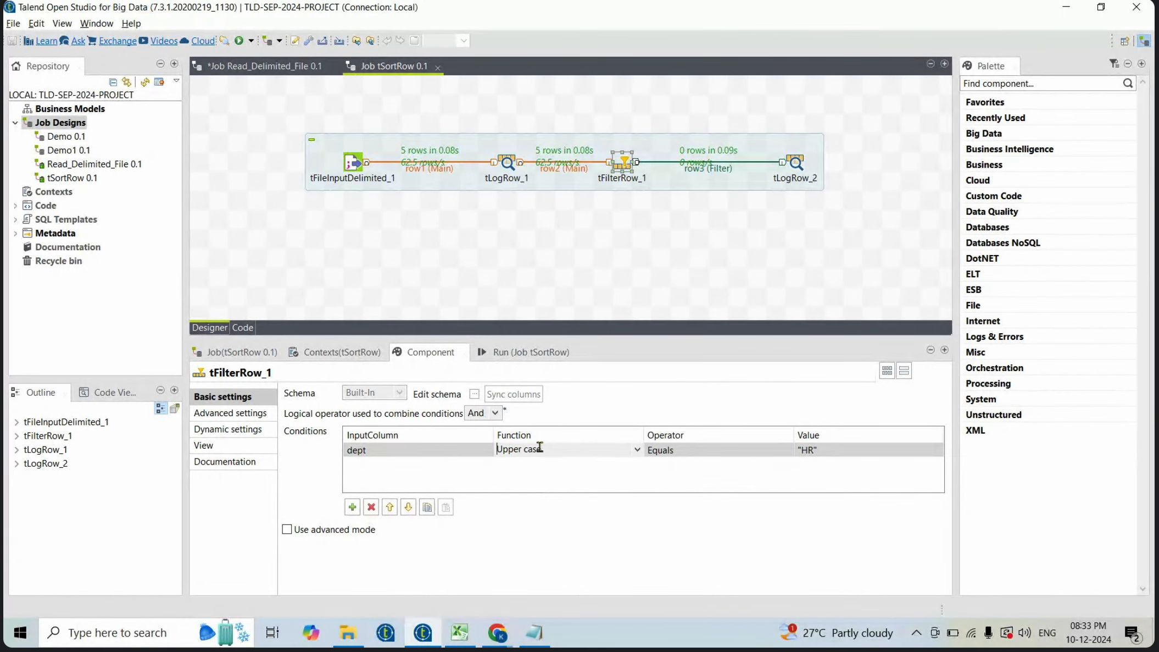
left_click(789, 464)
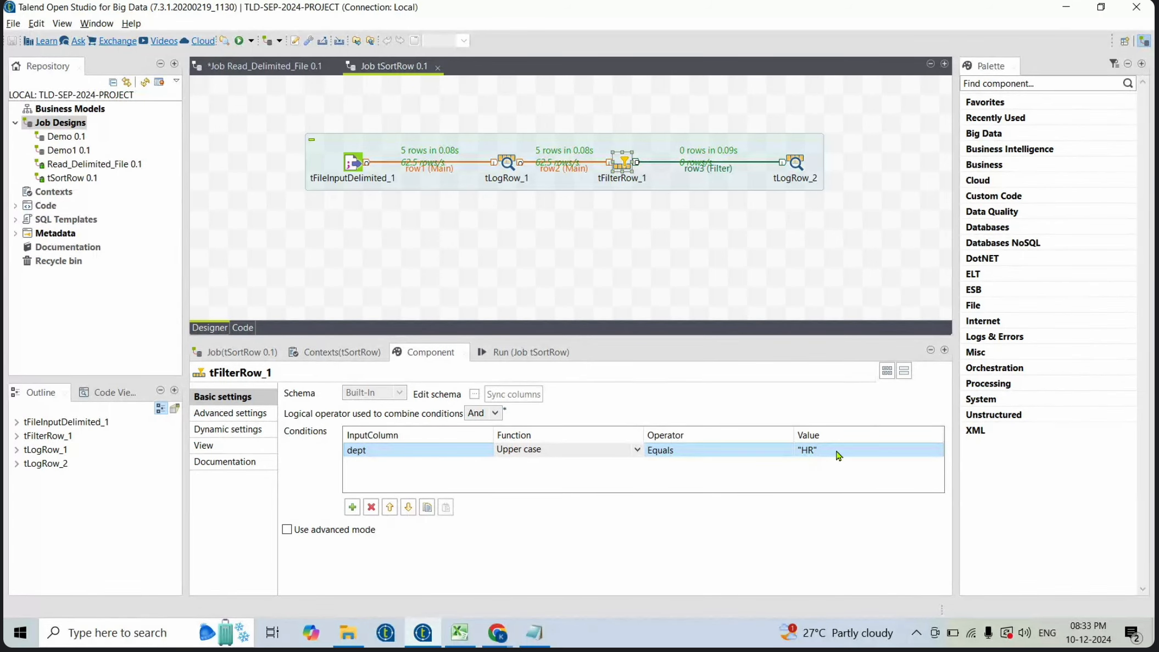
- Clear the run console and rerun the job
key("F6")
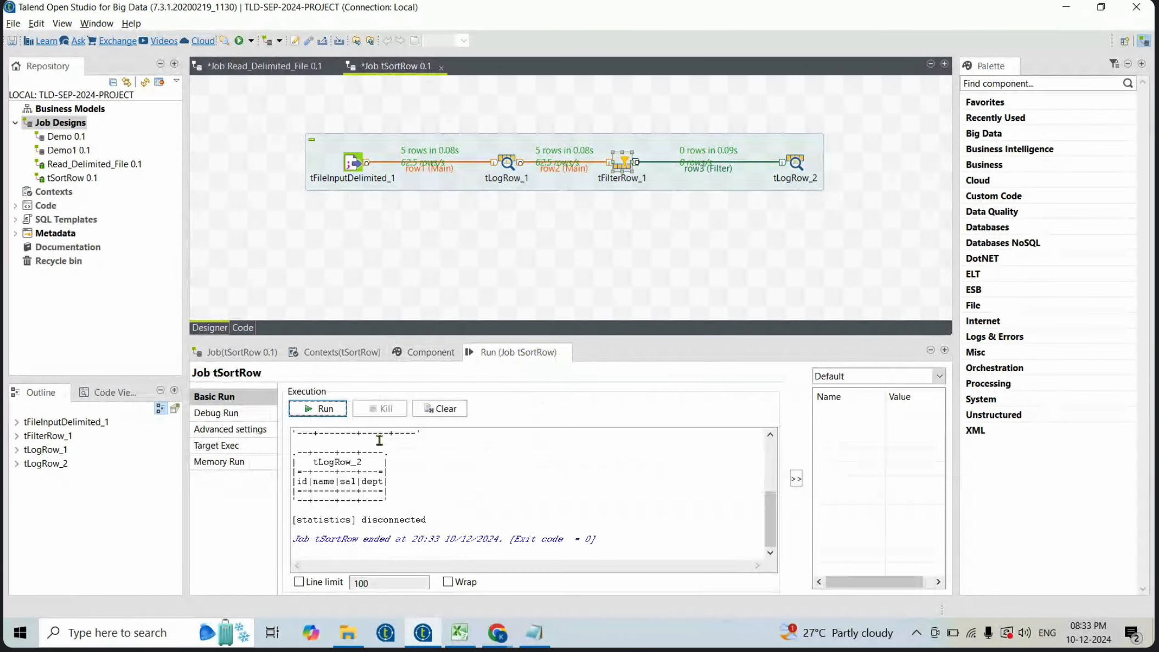
left_click(442, 408)
left_click(323, 413)
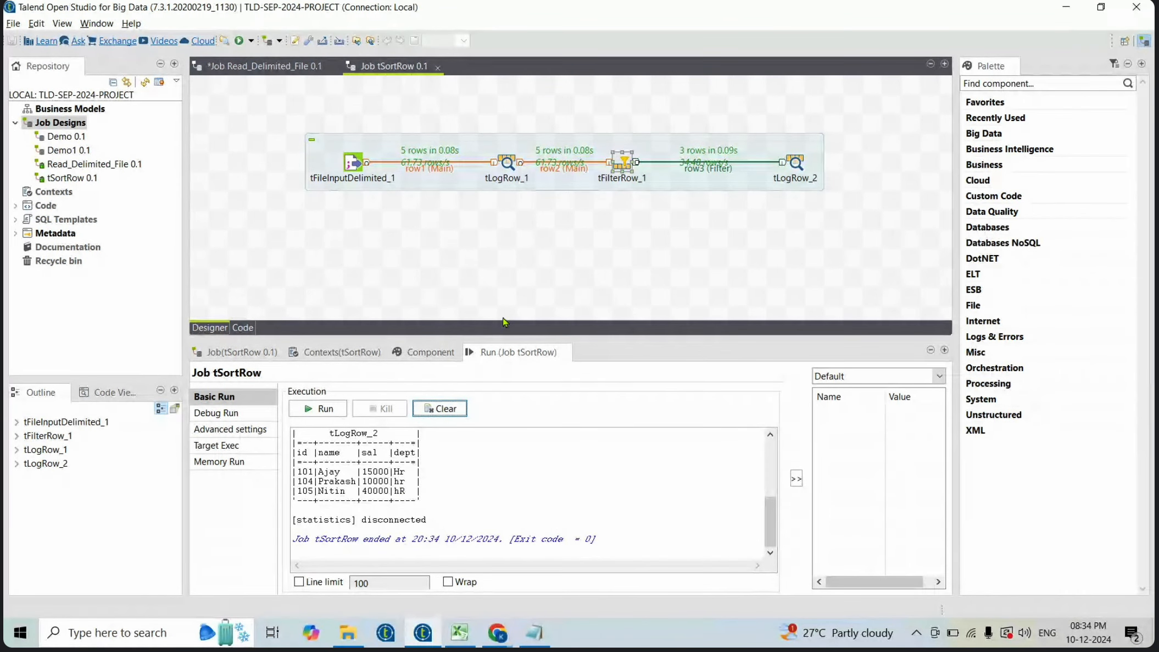
- Check the component list in the training spreadsheet
left_click(462, 632)
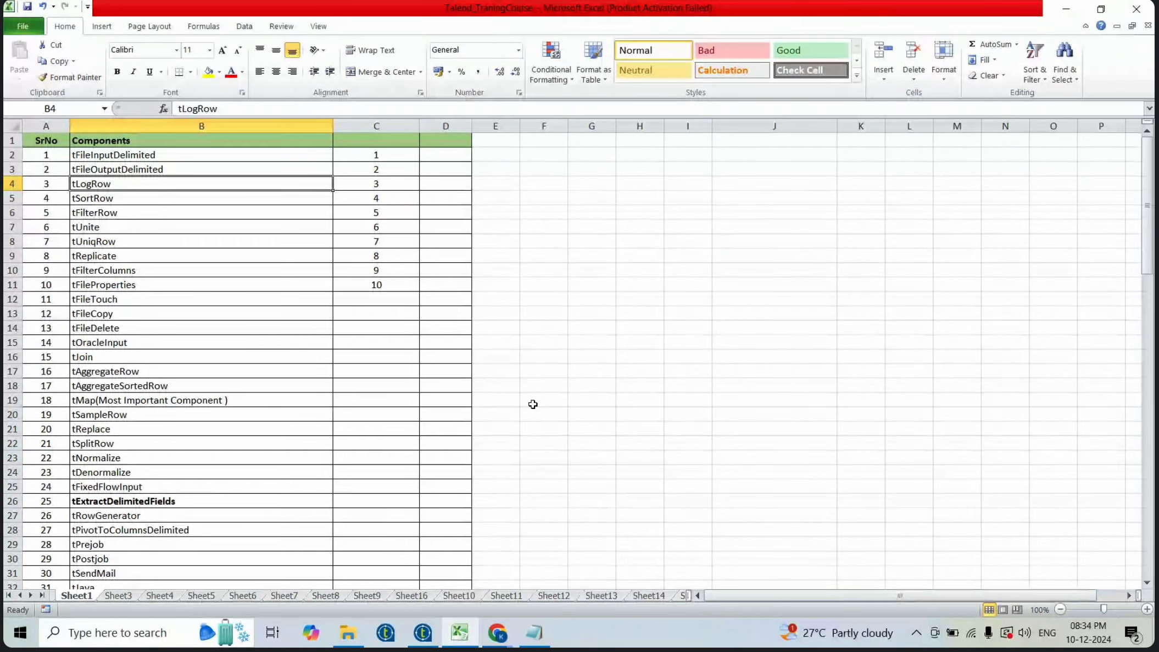
left_click(130, 214)
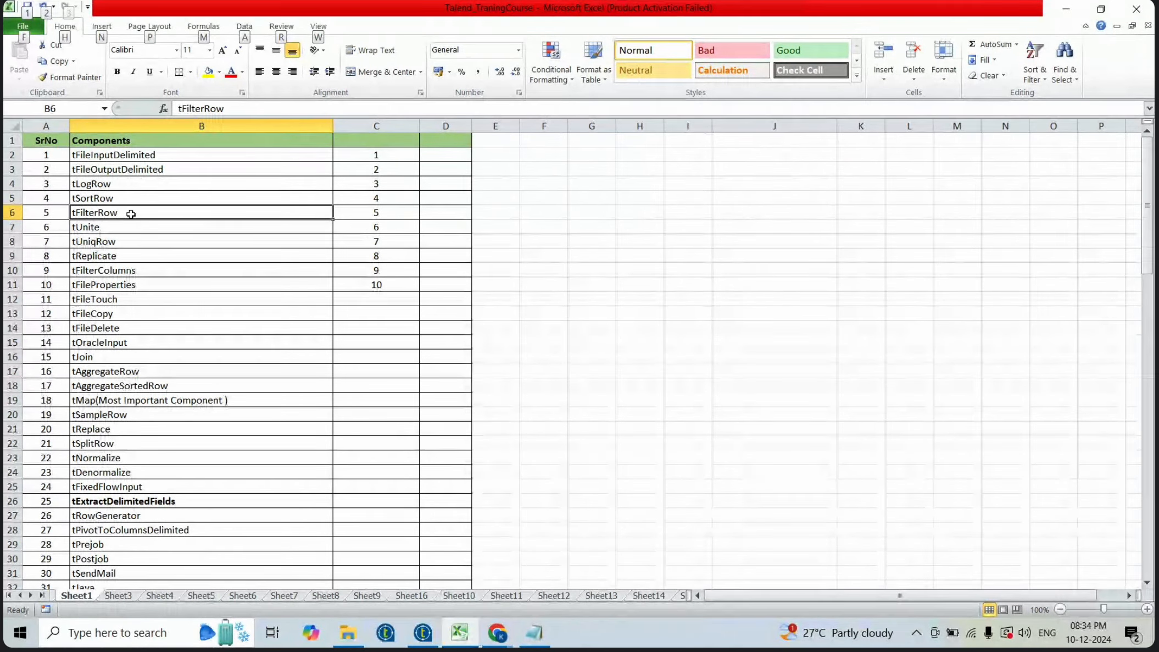
key("alt+Tab")
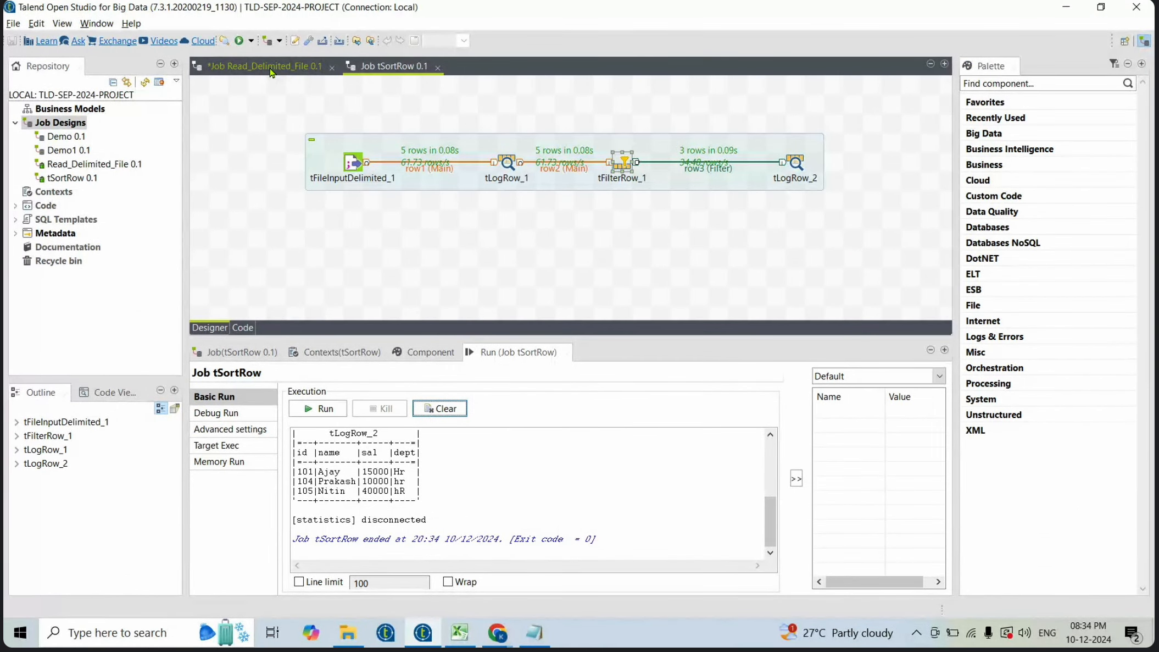
- Delete the tFilterRow_1 and tLogRow_2 components from the job
left_click(271, 68)
left_click(356, 65)
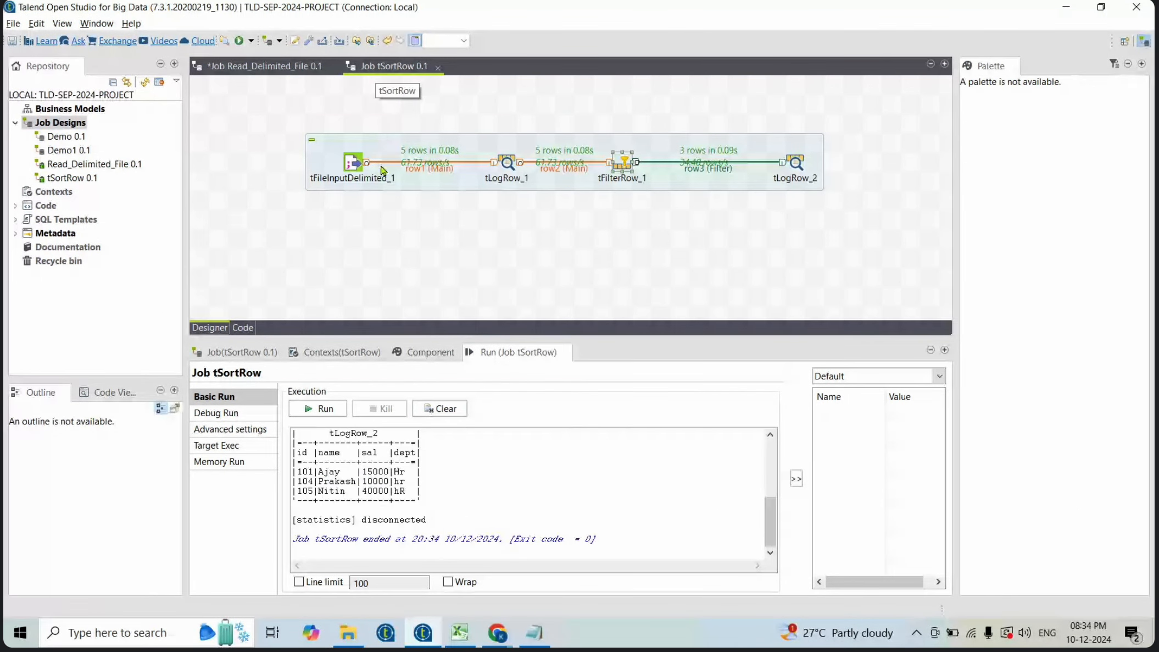
left_click_drag(574, 118, 815, 212)
key("Delete")
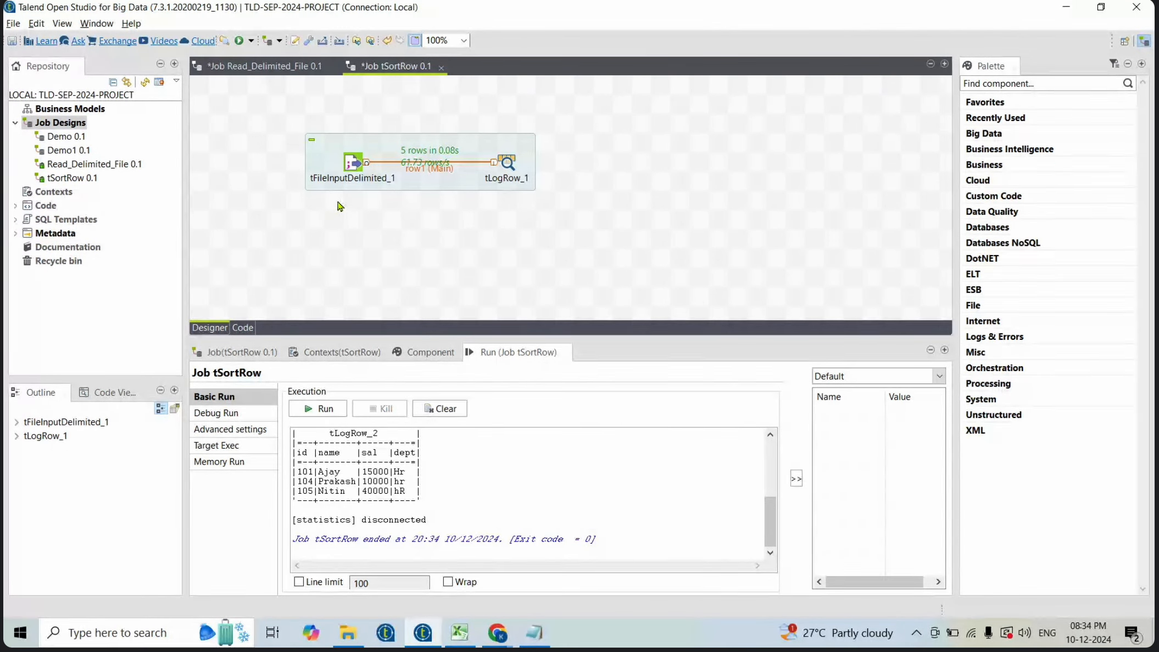
- Clear the console and run the remaining two-component job
left_click(440, 408)
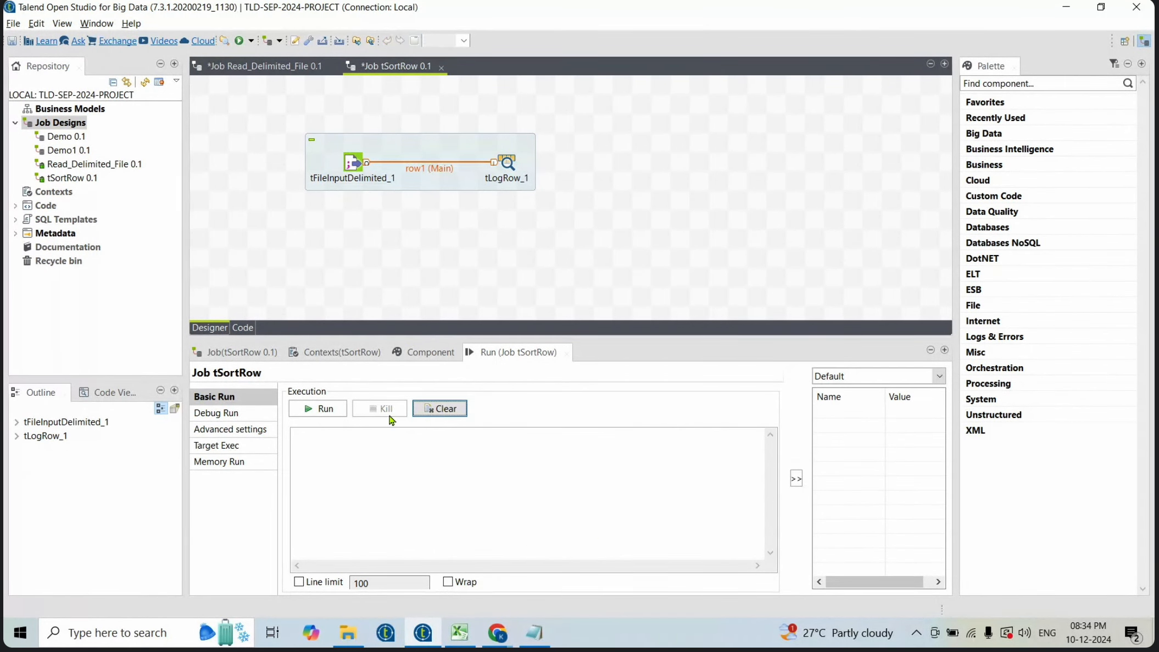
left_click(324, 409)
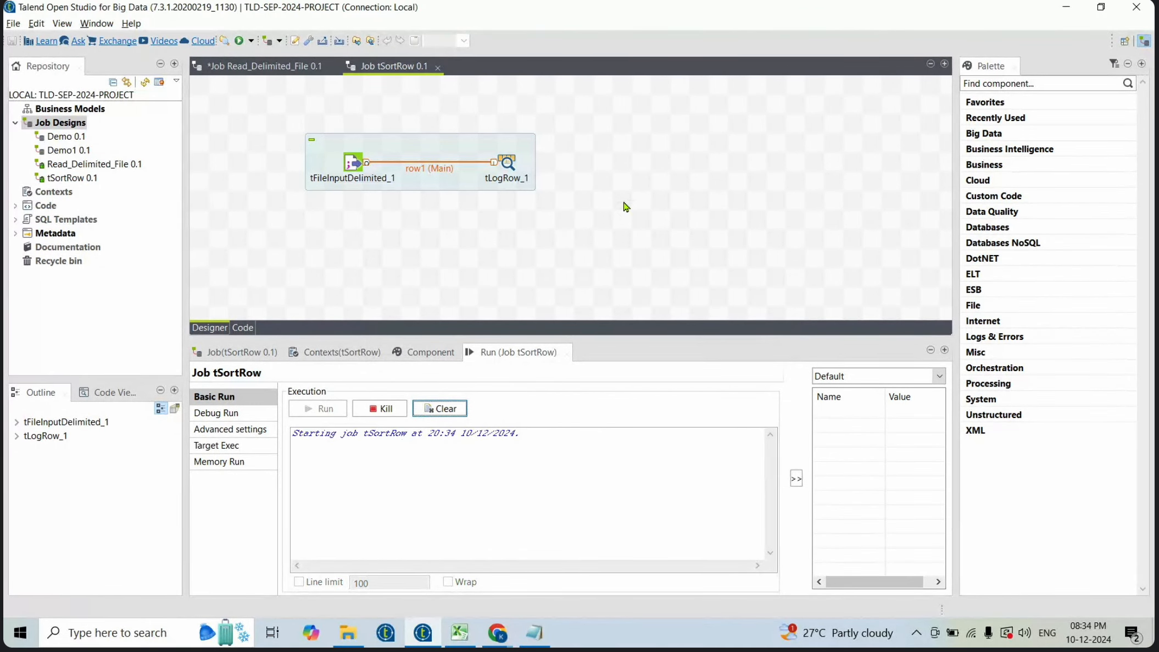
- Duplicate the tFileInputDelimited component and place the copy below the original
left_click(361, 251)
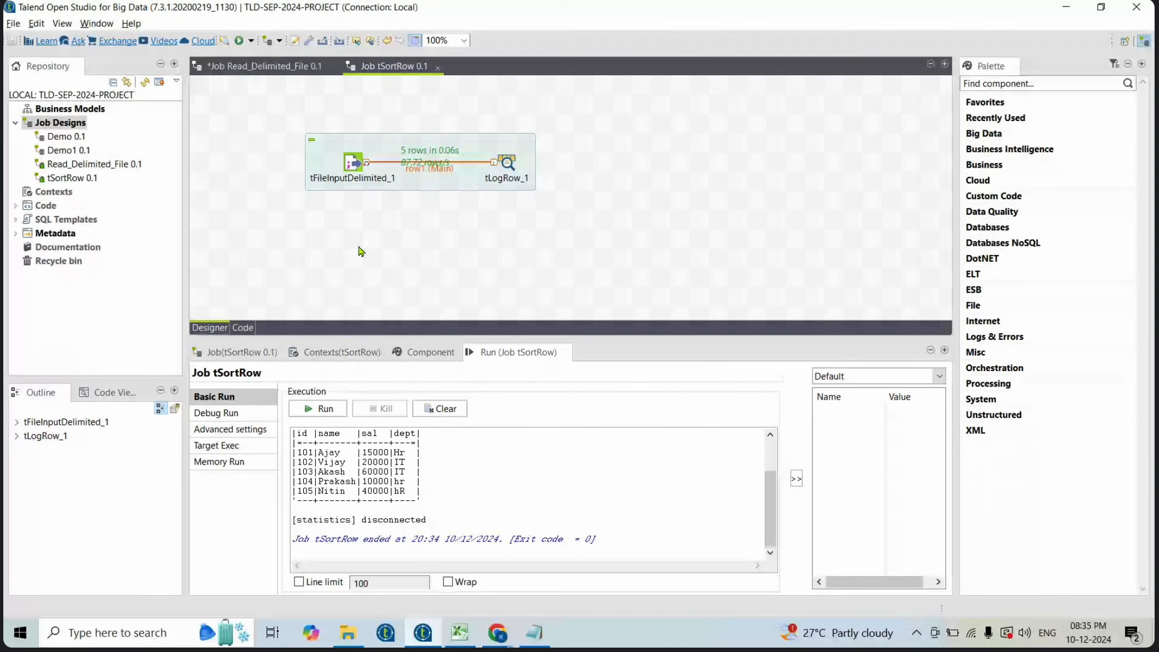
left_click(352, 166)
key("ctrl+v")
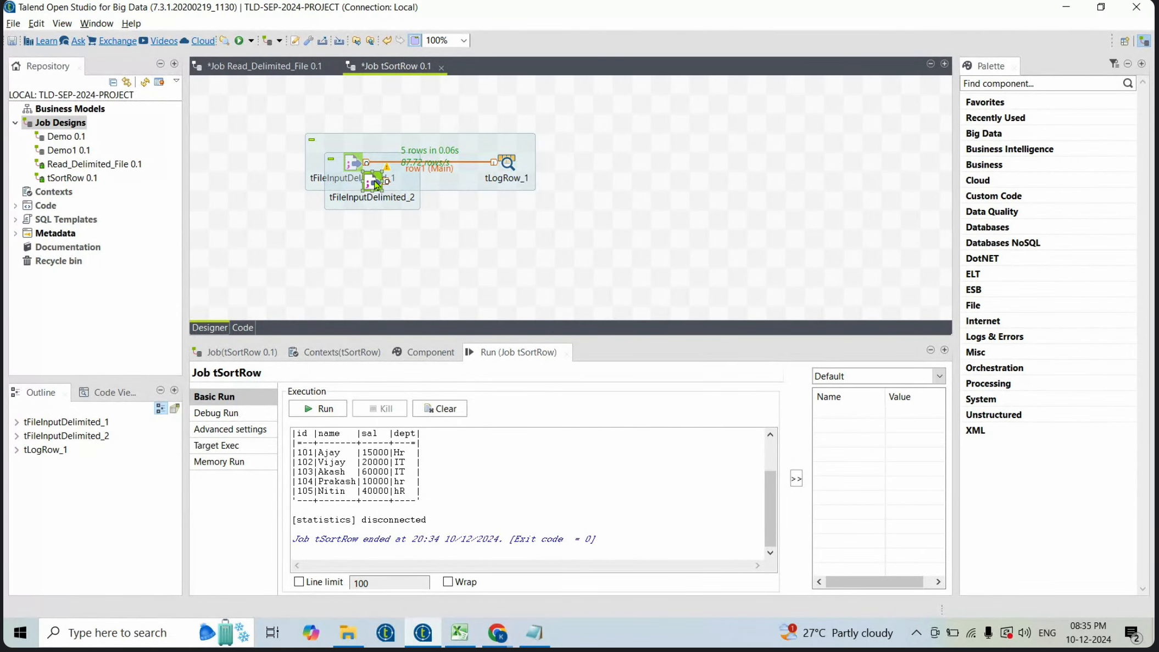
left_click_drag(377, 184, 352, 244)
double_click(352, 243)
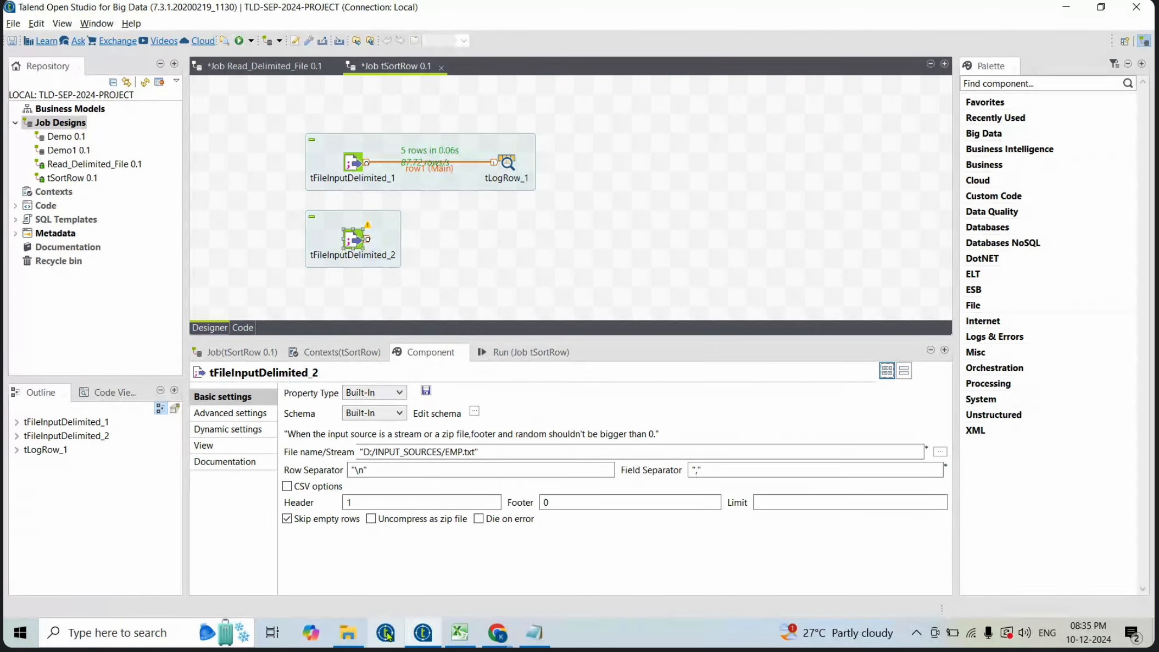
- Copy the EMP file's contents and paste them over everything in EMP1
left_click(351, 638)
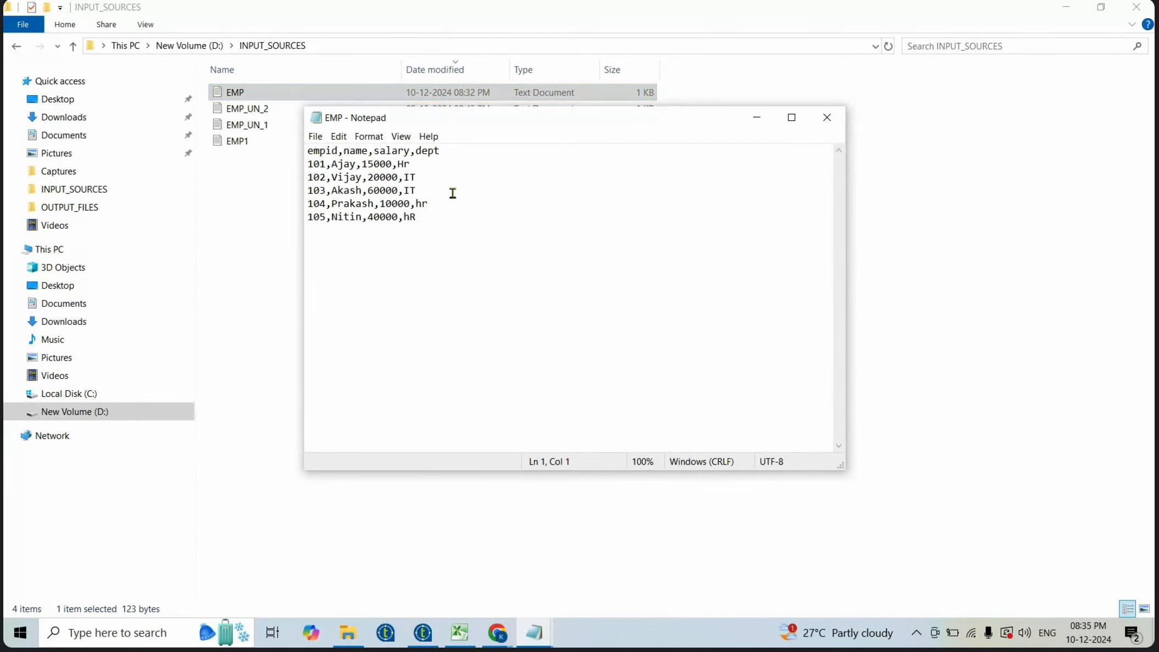
left_click_drag(447, 222, 297, 151)
key("ctrl+c")
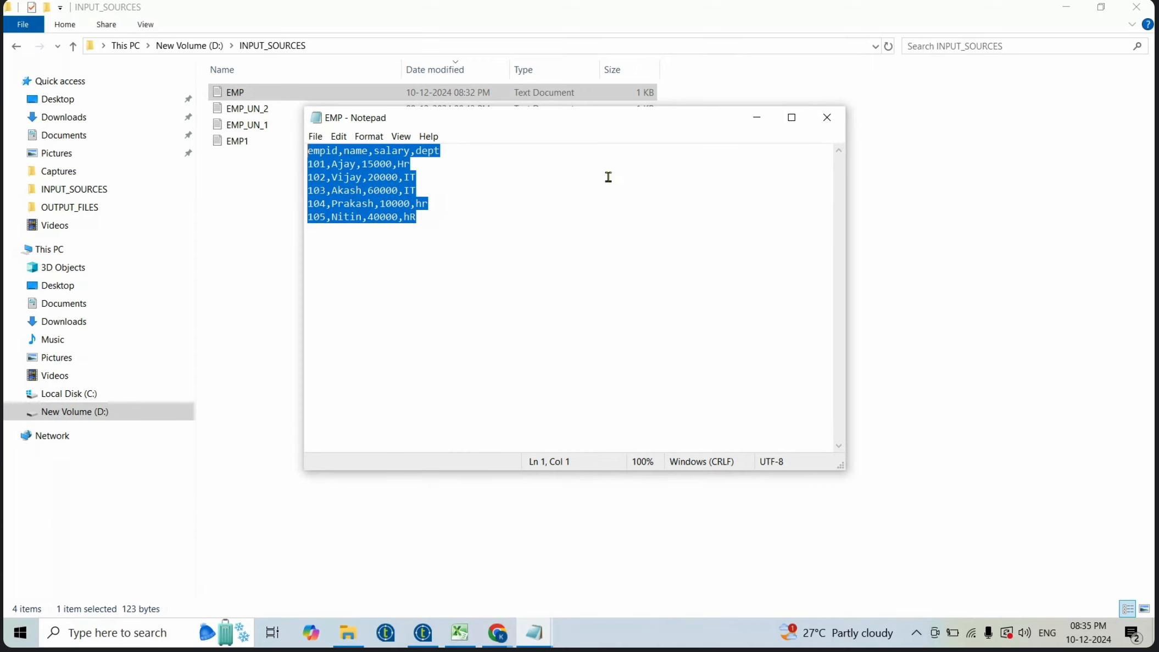
left_click(827, 119)
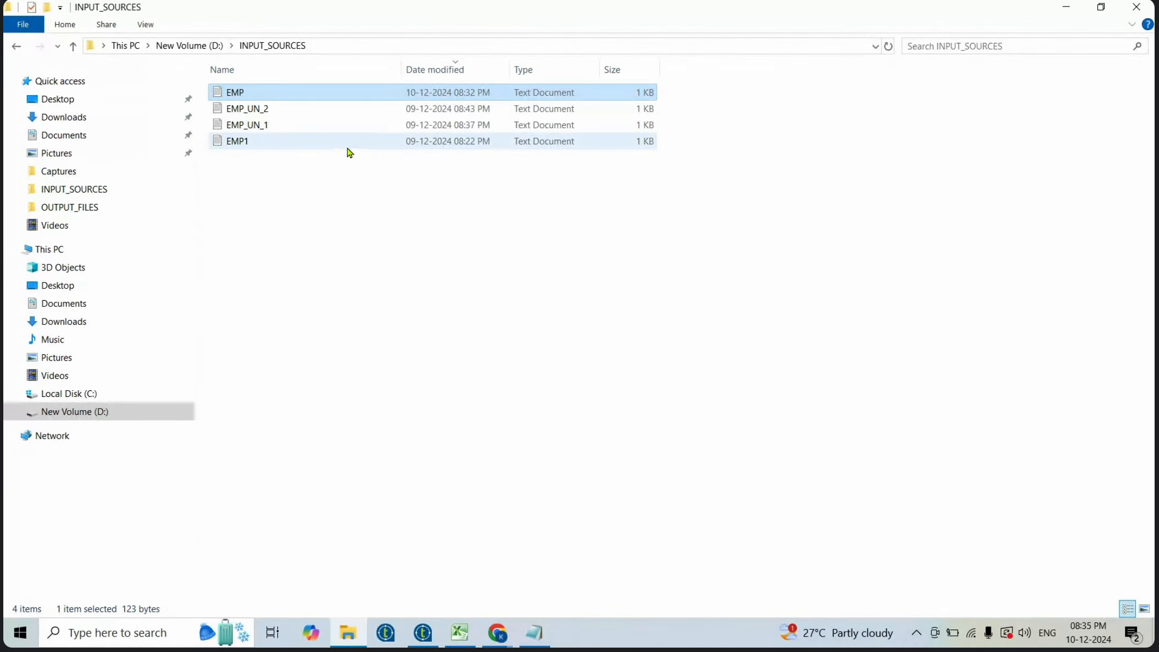
double_click(320, 146)
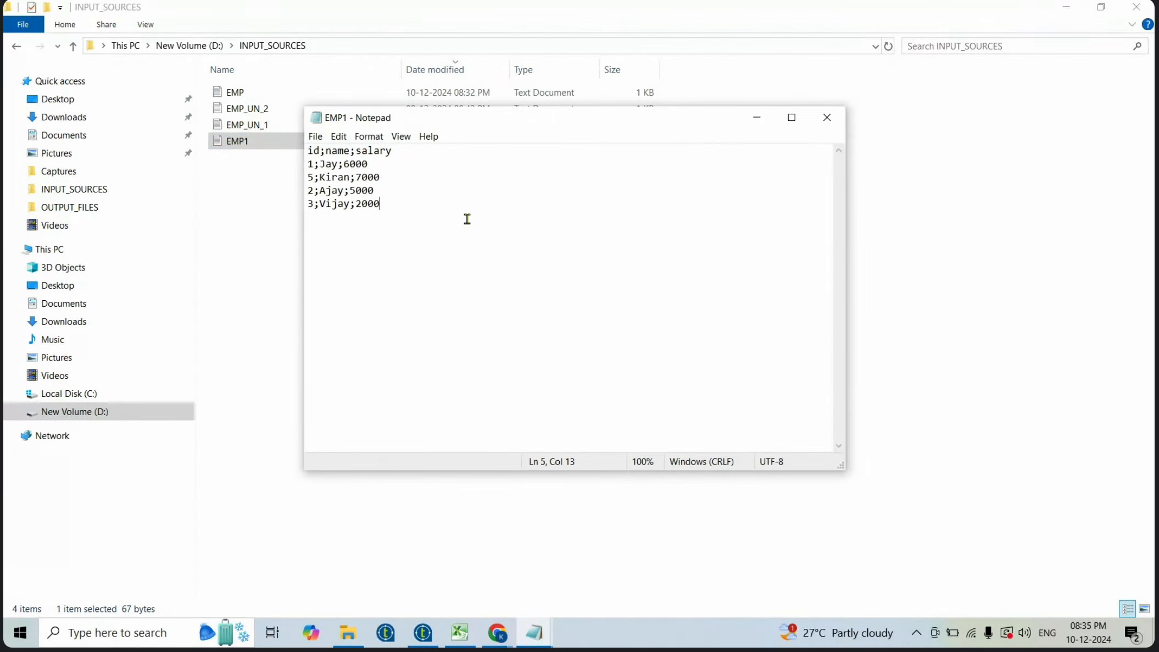
key("ctrl+a")
key("ctrl+v")
- Delete all but the first two employee rows in EMP1 and set both departments to HR
left_click_drag(442, 217, 275, 188)
key("BackSpace")
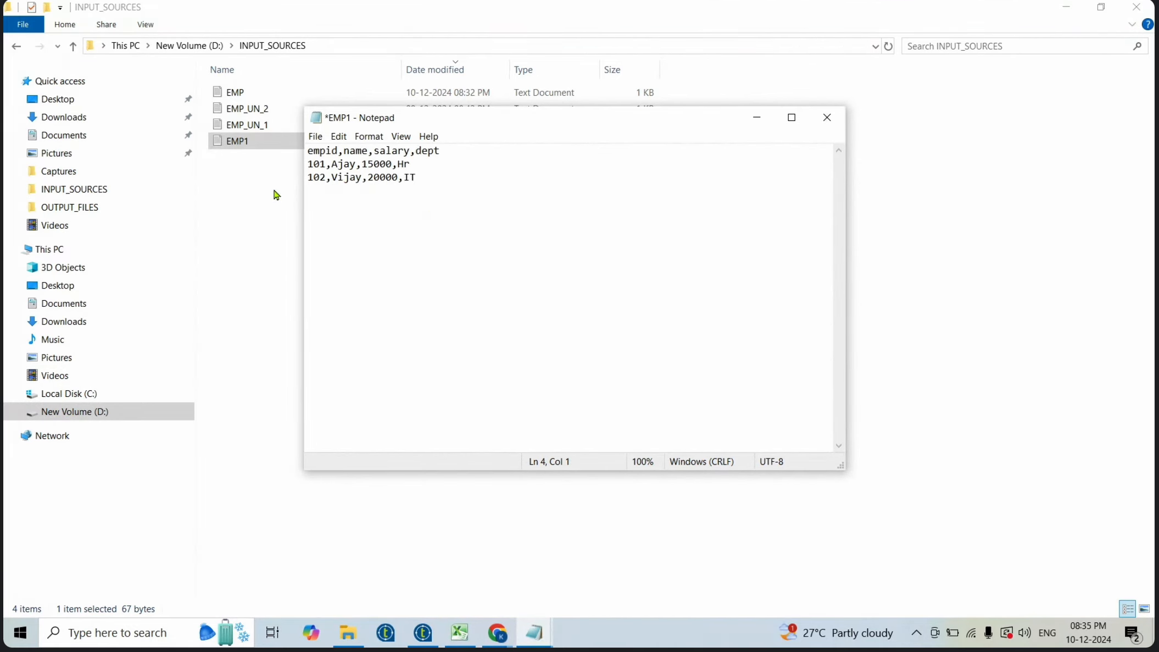
key("BackSpace")
key("Up")
key("BackSpace")
type("R")
key("Down")
key("Delete")
key("BackSpace")
type("HR")
- Set the salaries in EMP1 to 25000 for employee 101 and 10000 for employee 102
key("Left")
key("Left")
key("Left")
key("Left")
key("Left")
key("Left")
key("BackSpace")
type("1")
key("Up")
key("BackSpace")
type("2")
- Rename employee 102 from Vijay to Jay
key("Left")
key("Down")
key("Left")
key("Left")
key("shift+Left")
key("shift+Left")
key("shift+Left")
type("J")
- Select the trailing letters of the name Ajay in the first data row
key("Up")
key("Right")
key("shift+Right")
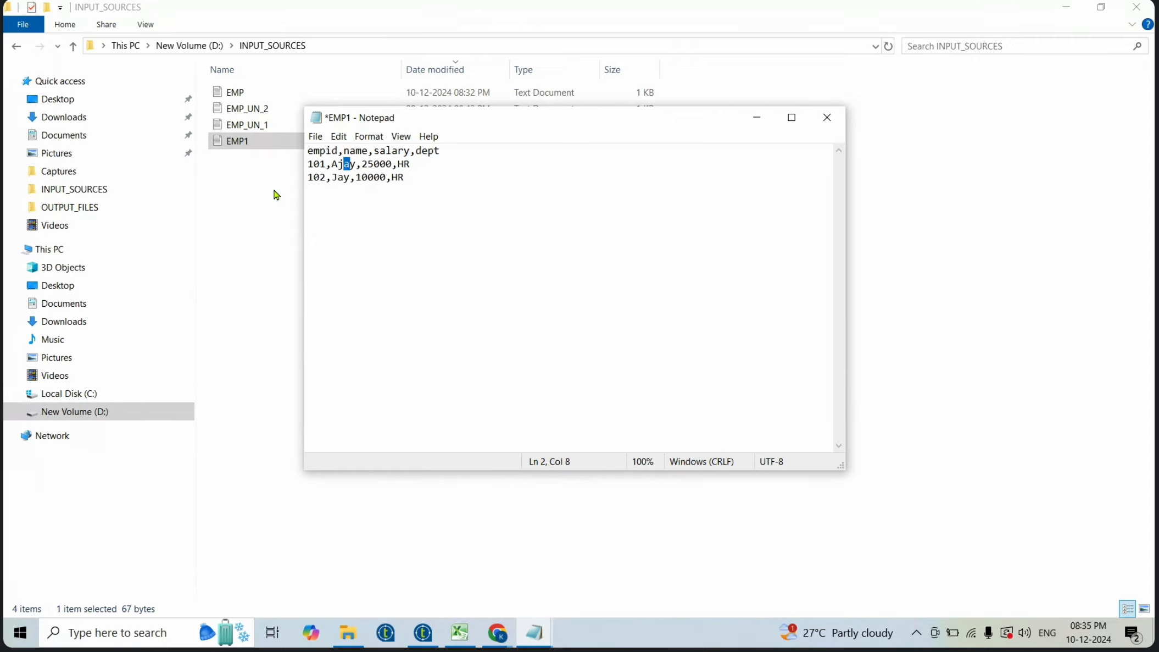
key("Right")
key("shift+Right")
key("Right")
key("shift+Left")
key("shift+Left")
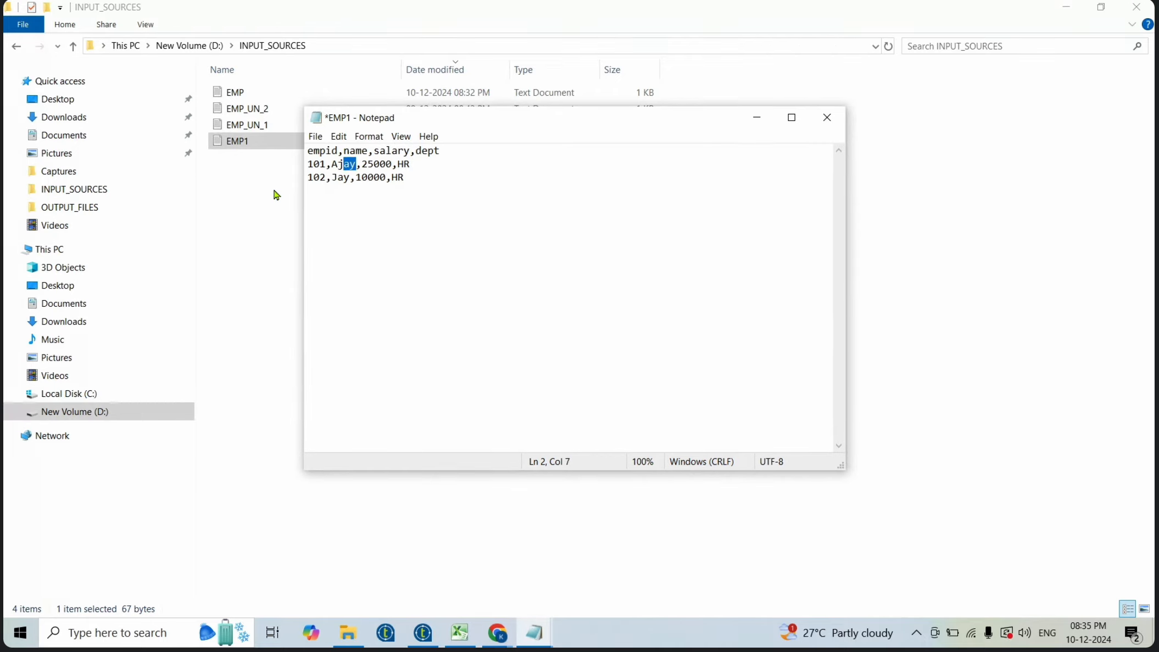
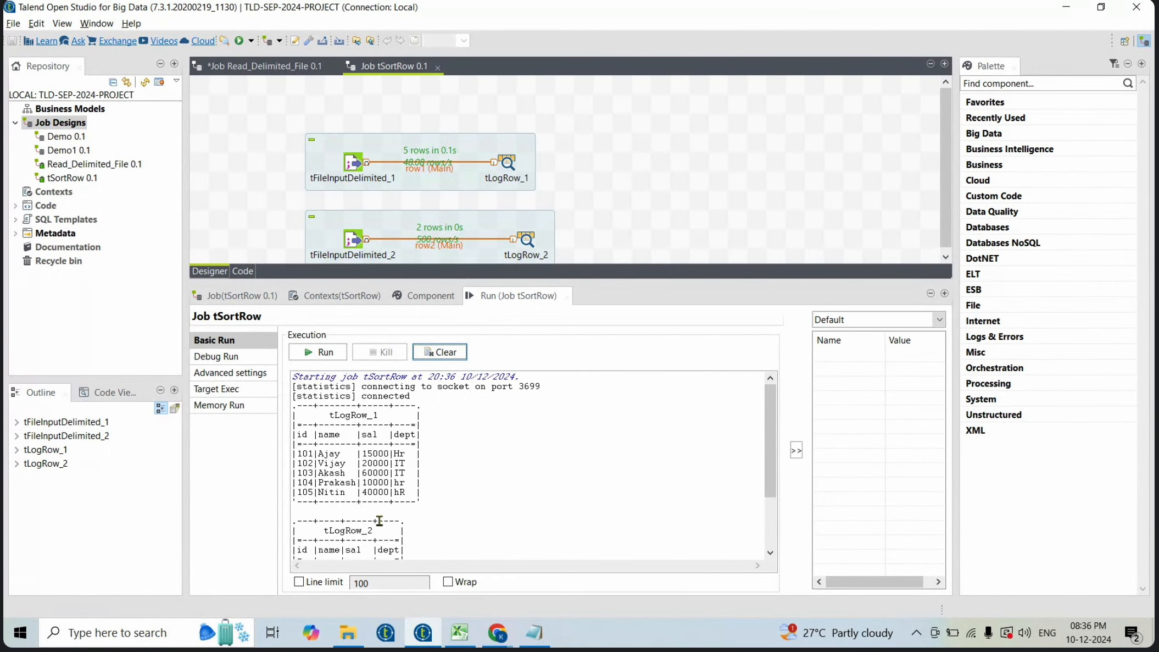
- Add a tUnite component to the canvas beside the two input flows
scroll(343, 556, "down", 2)
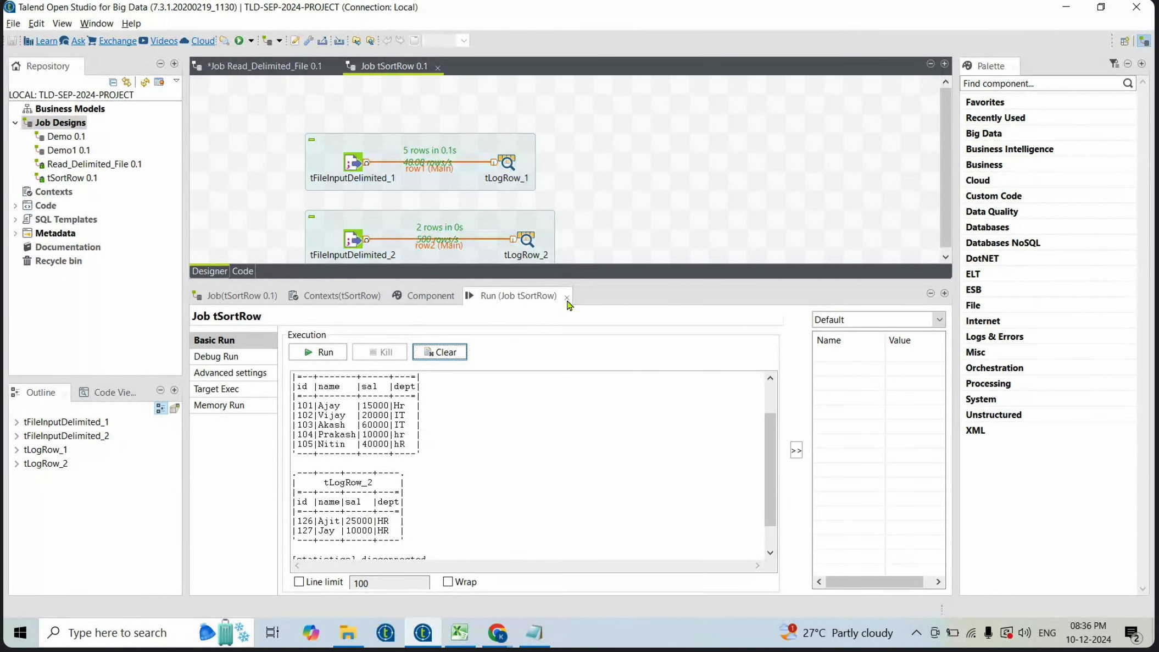
left_click_drag(547, 279, 549, 327)
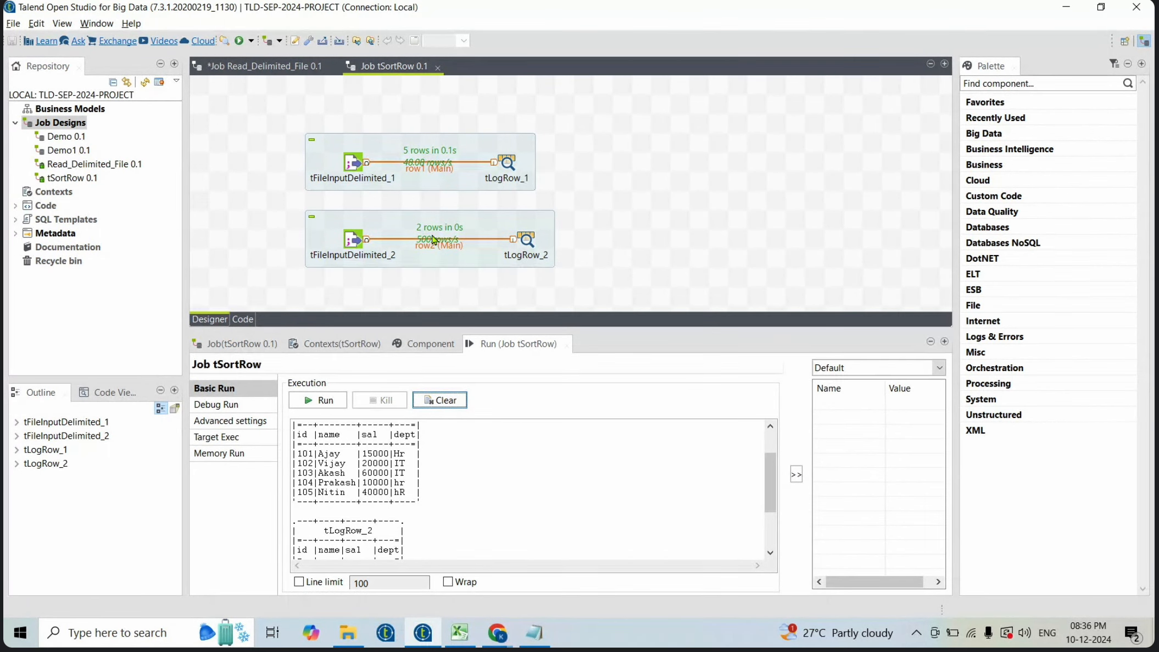
left_click(698, 192)
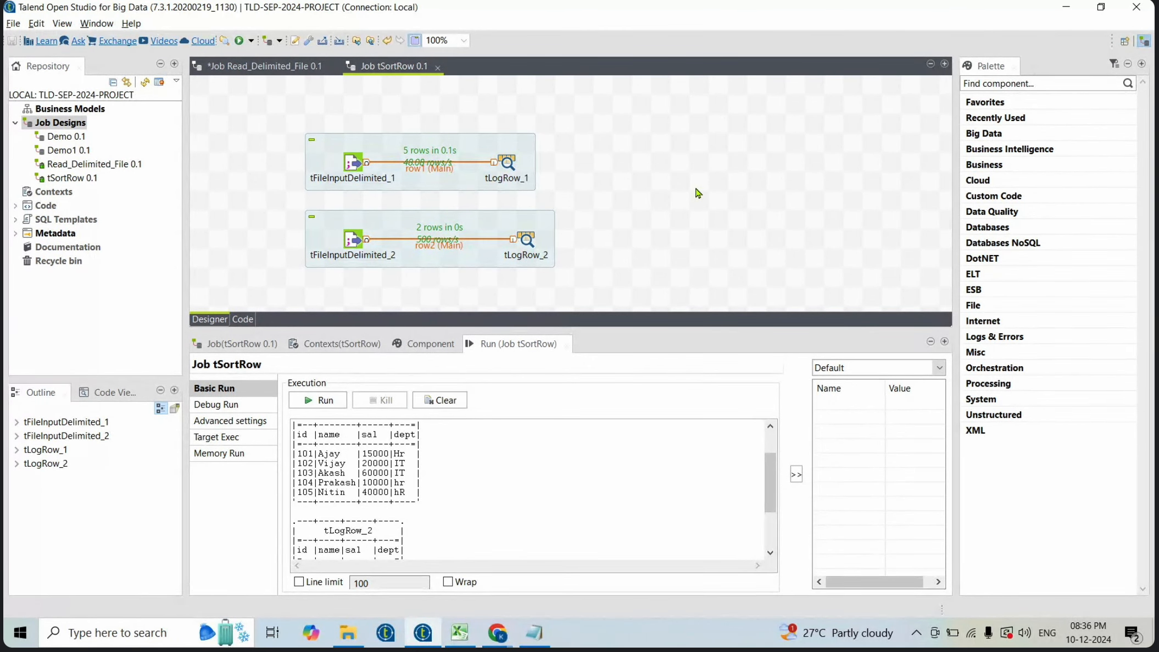
type("tunit")
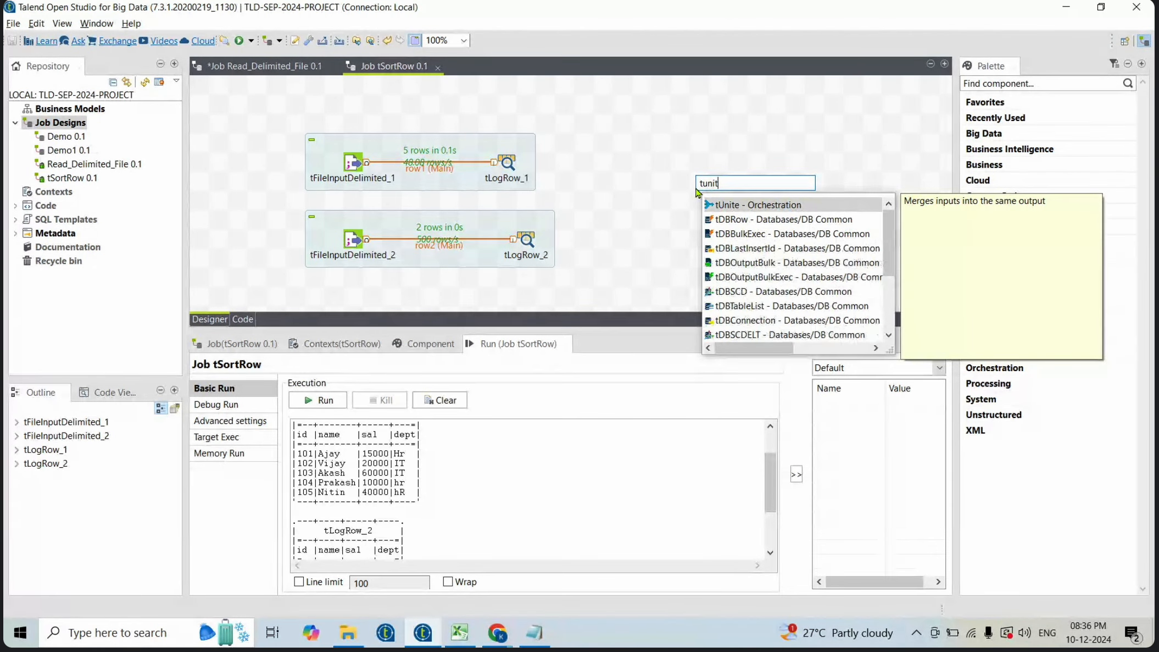
key("Return")
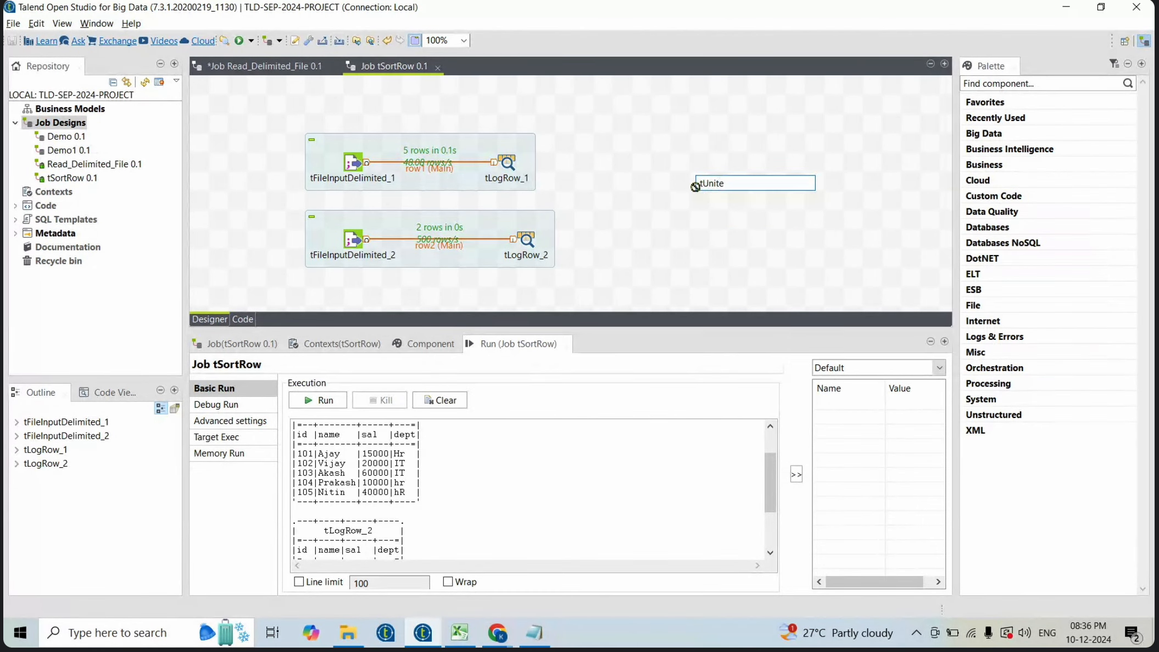
left_click_drag(697, 183, 679, 202)
- Connect the outputs of tLogRow_1 and tLogRow_2 to tUnite_1 as merge inputs
left_click(510, 164)
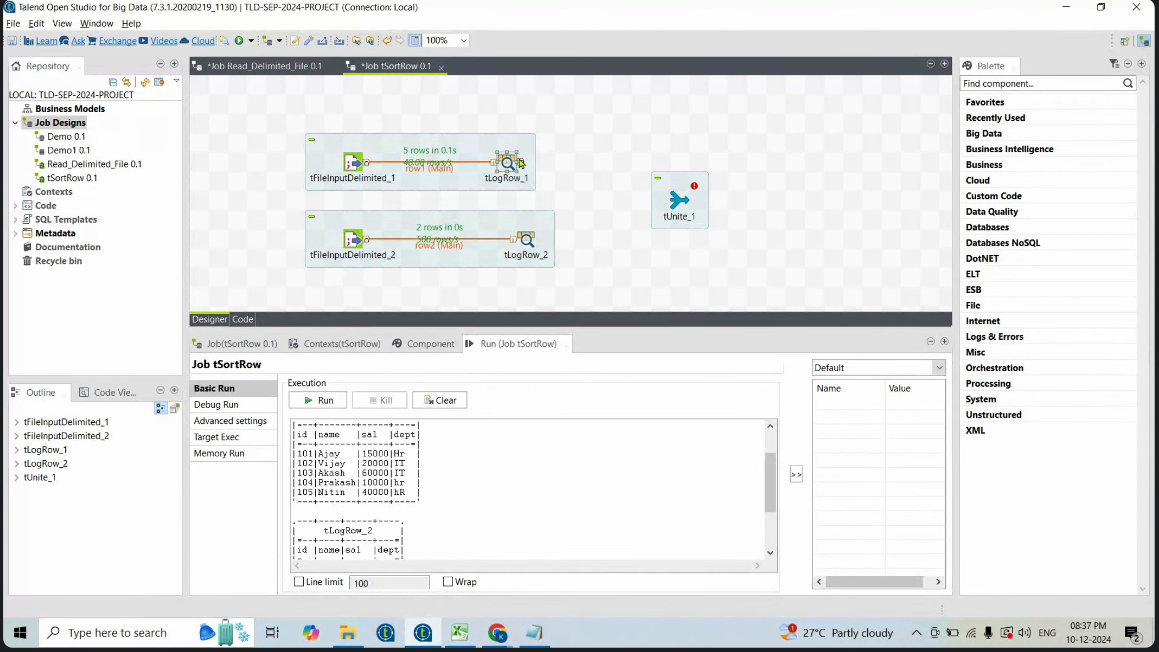
left_click_drag(520, 163, 680, 205)
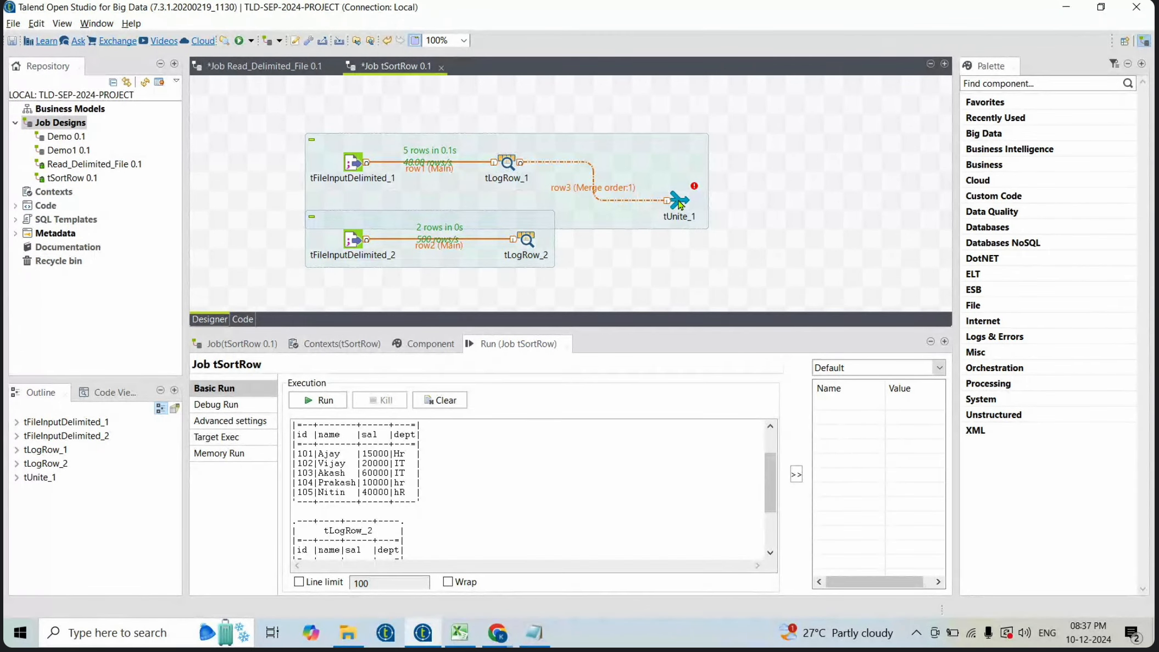
left_click(531, 242)
left_click_drag(540, 238, 683, 205)
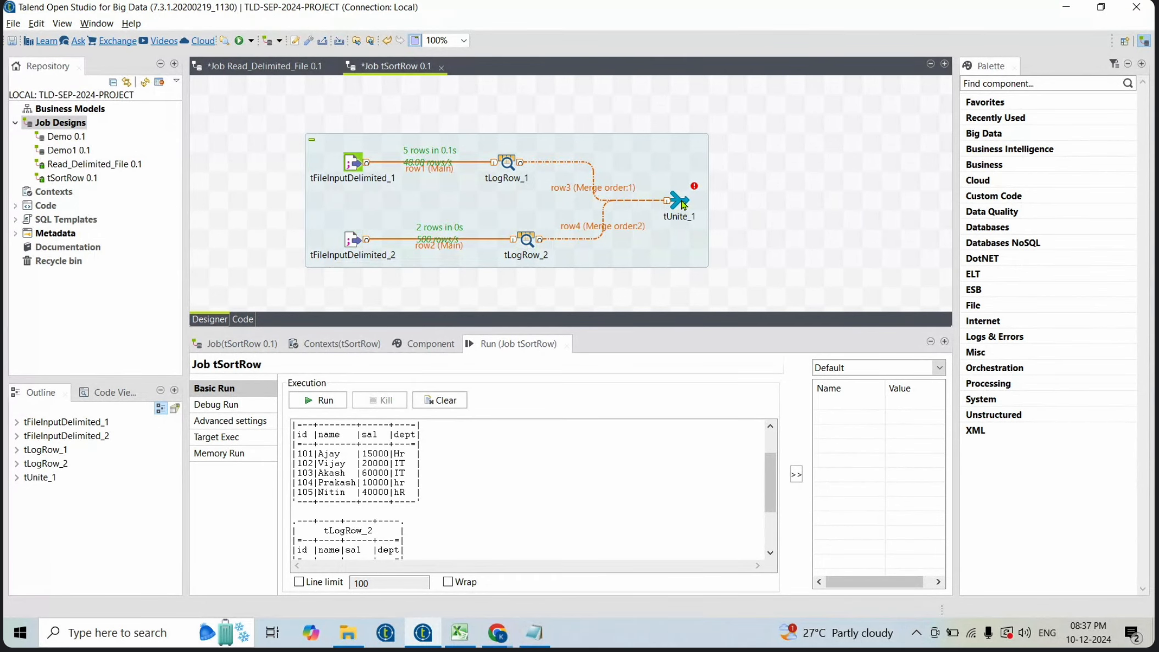
- Sync tUnite_1's columns and review its schema, confirming the schema dialog
left_click(683, 205)
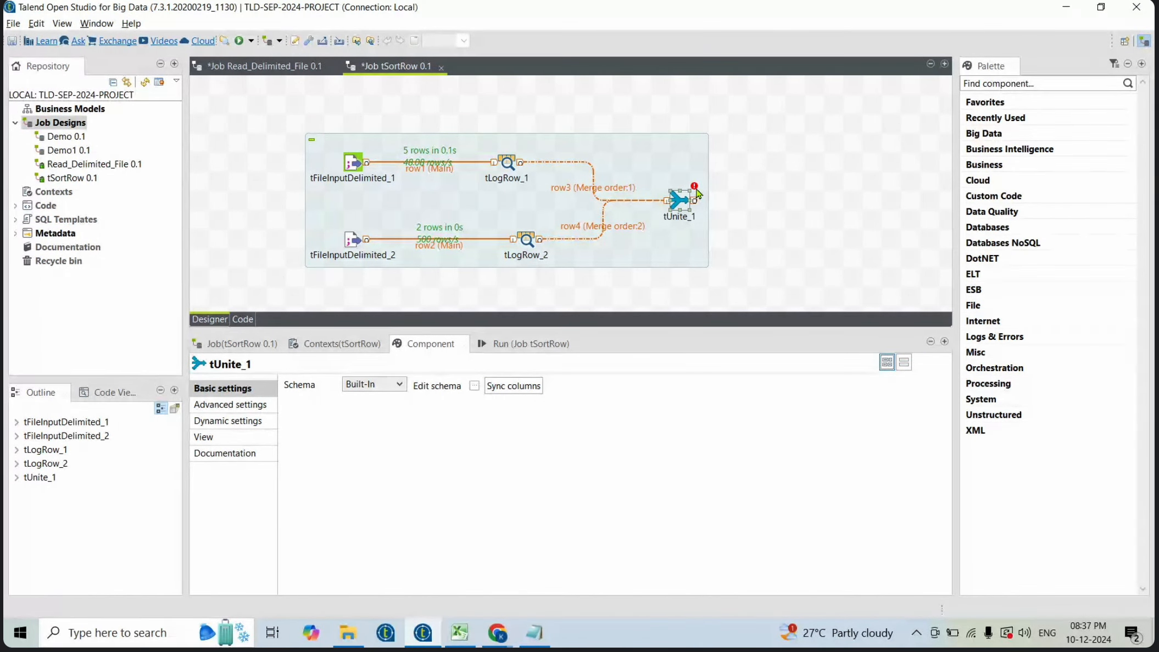
left_click(501, 387)
left_click(474, 387)
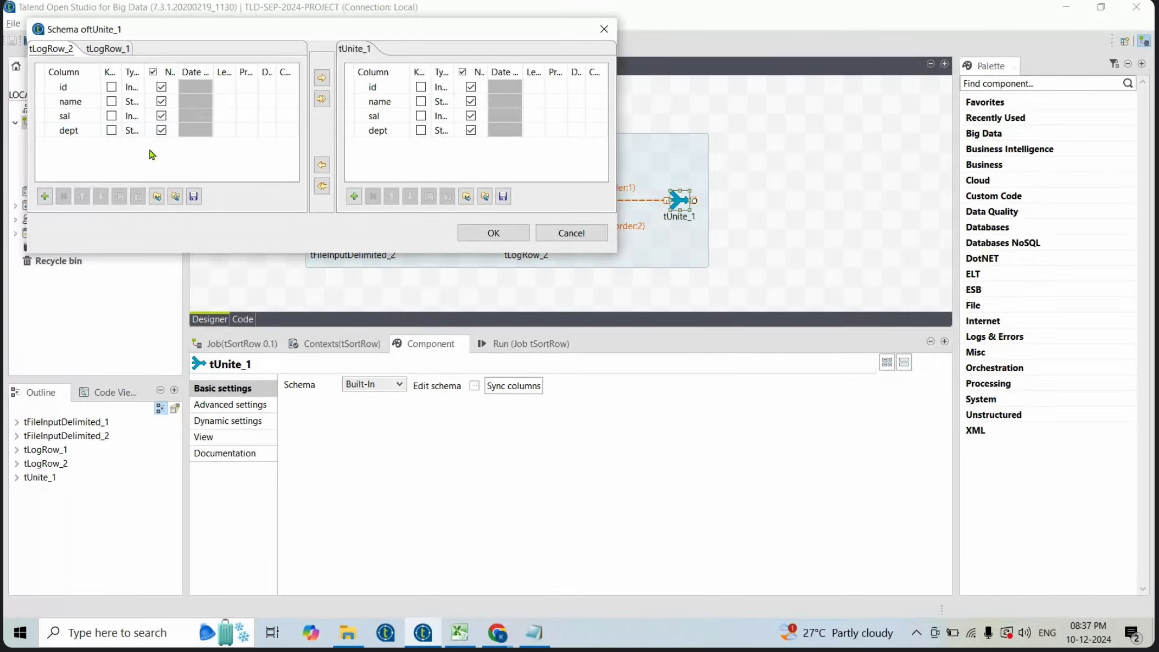
left_click(493, 232)
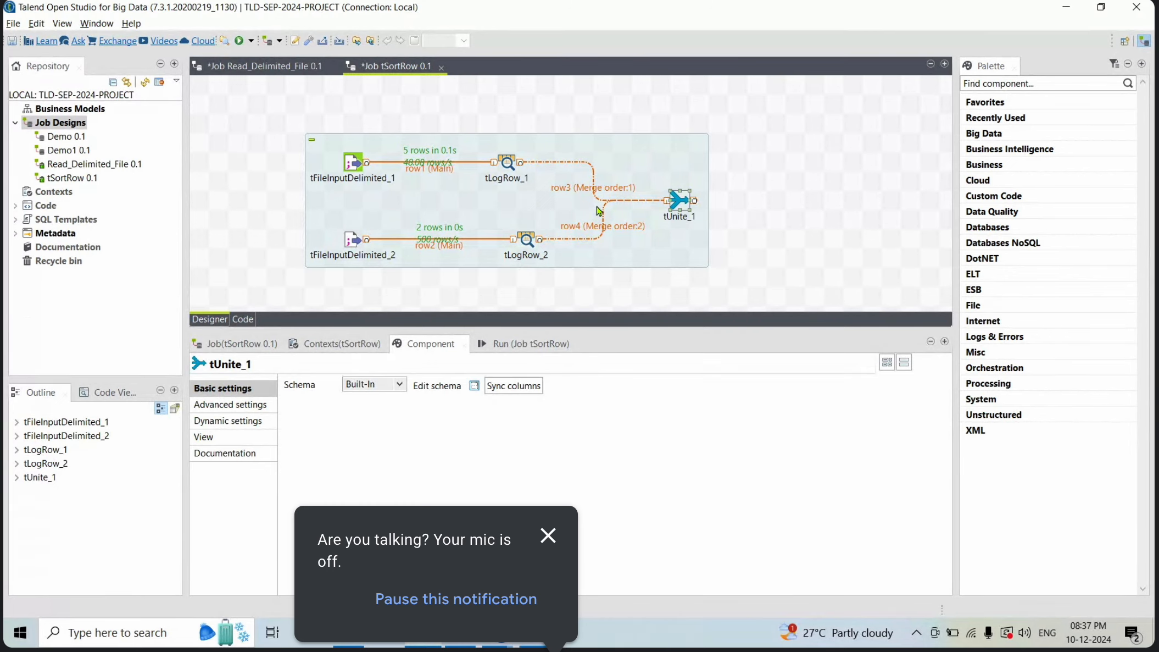
left_click(548, 535)
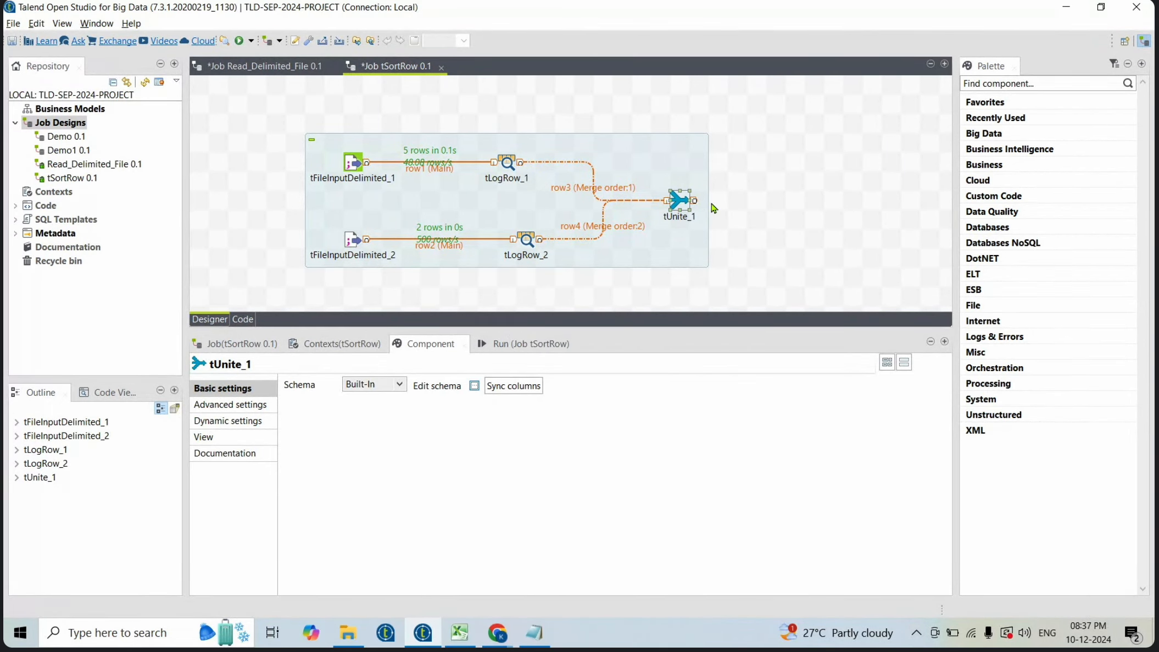
- Add a tLogRow component and set its mode to Table
left_click(806, 195)
type("tlog")
key("Return")
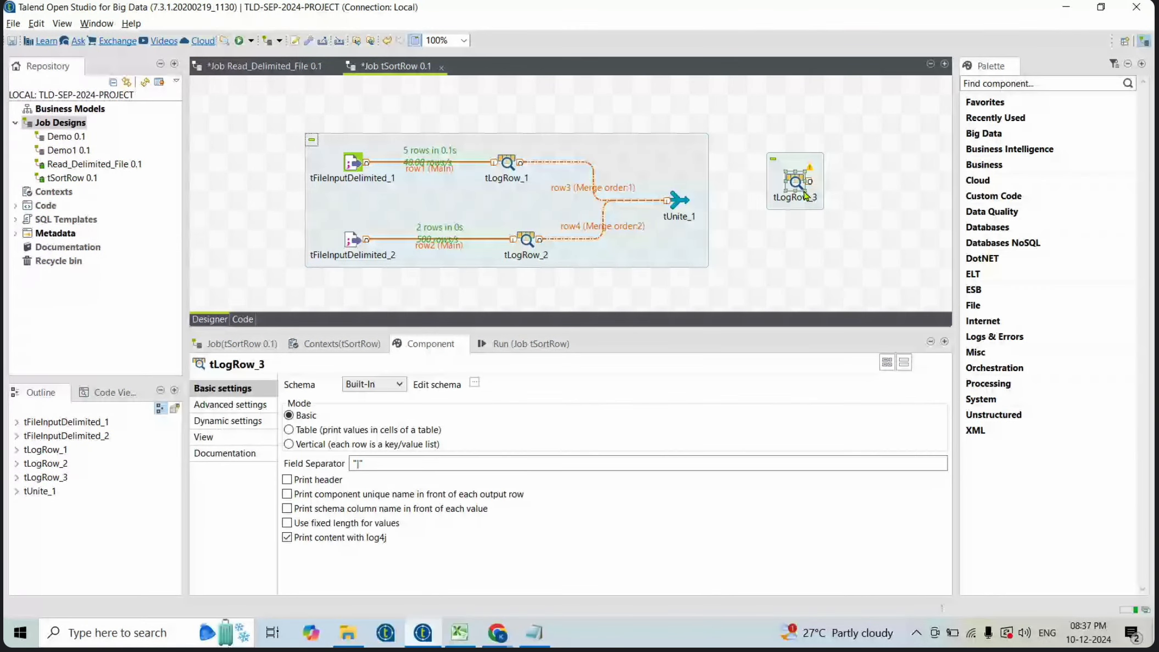
left_click(289, 429)
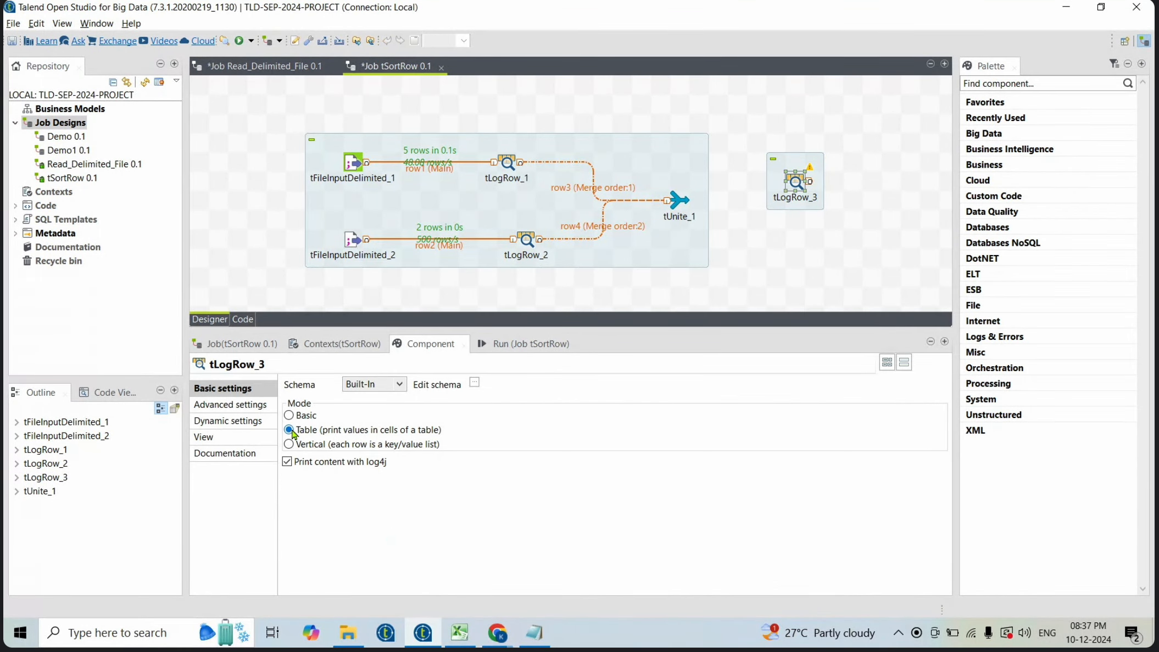
- Connect tUnite_1's output to tLogRow_3 and select tLogRow_3
left_click_drag(795, 183, 801, 210)
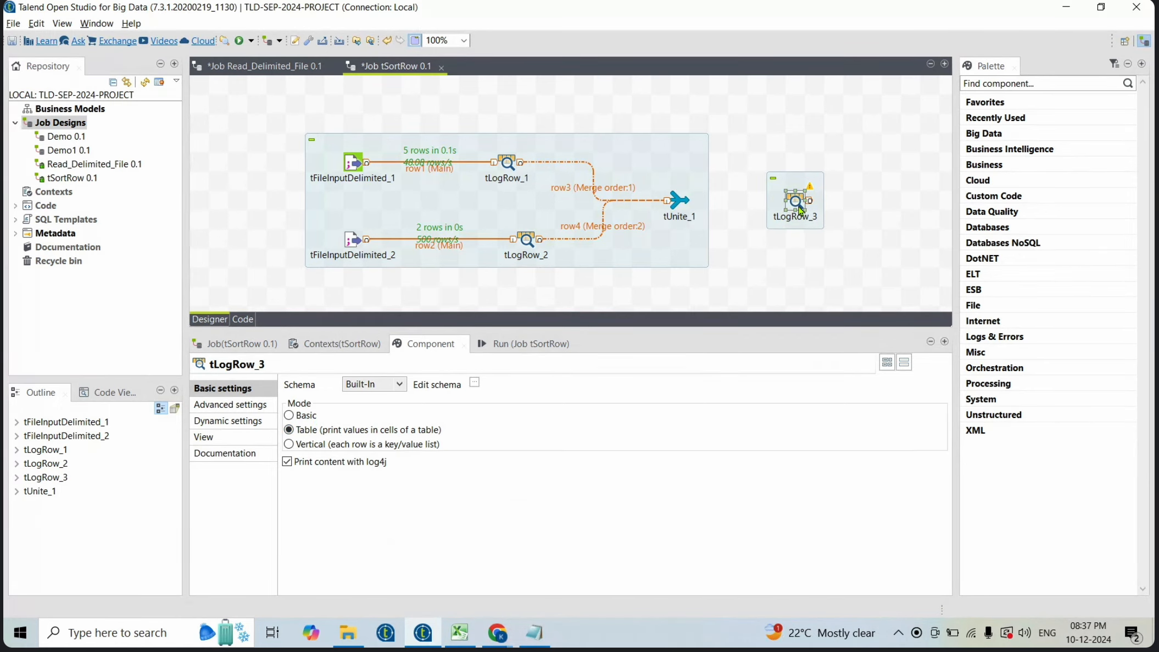
left_click(680, 202)
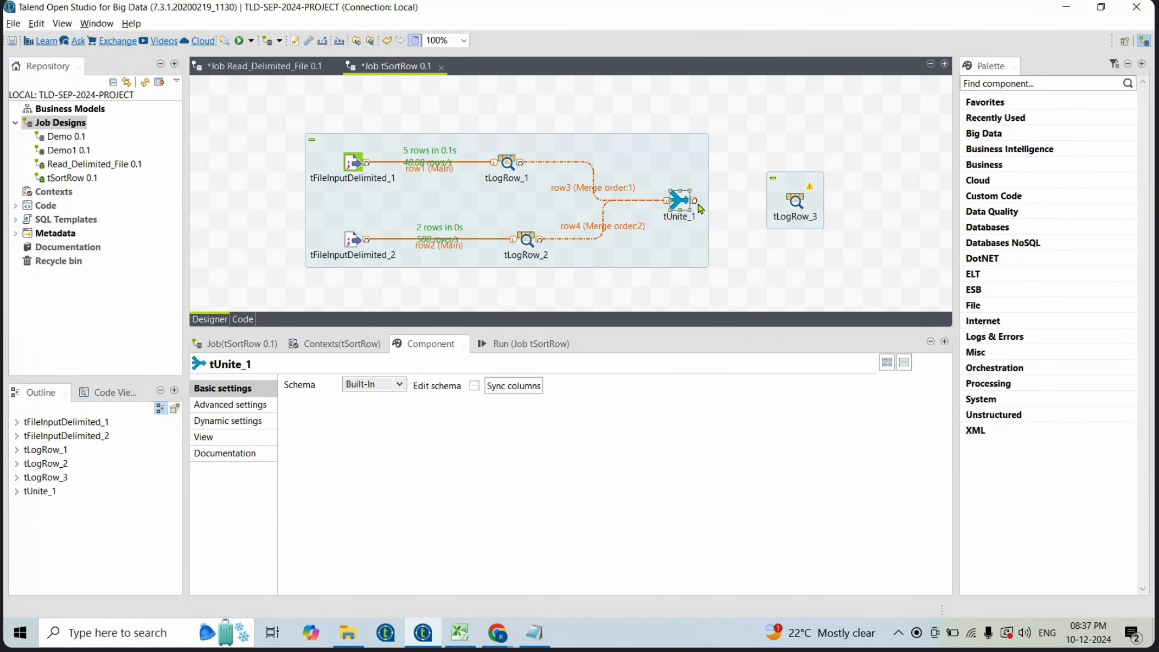
left_click_drag(695, 205, 805, 204)
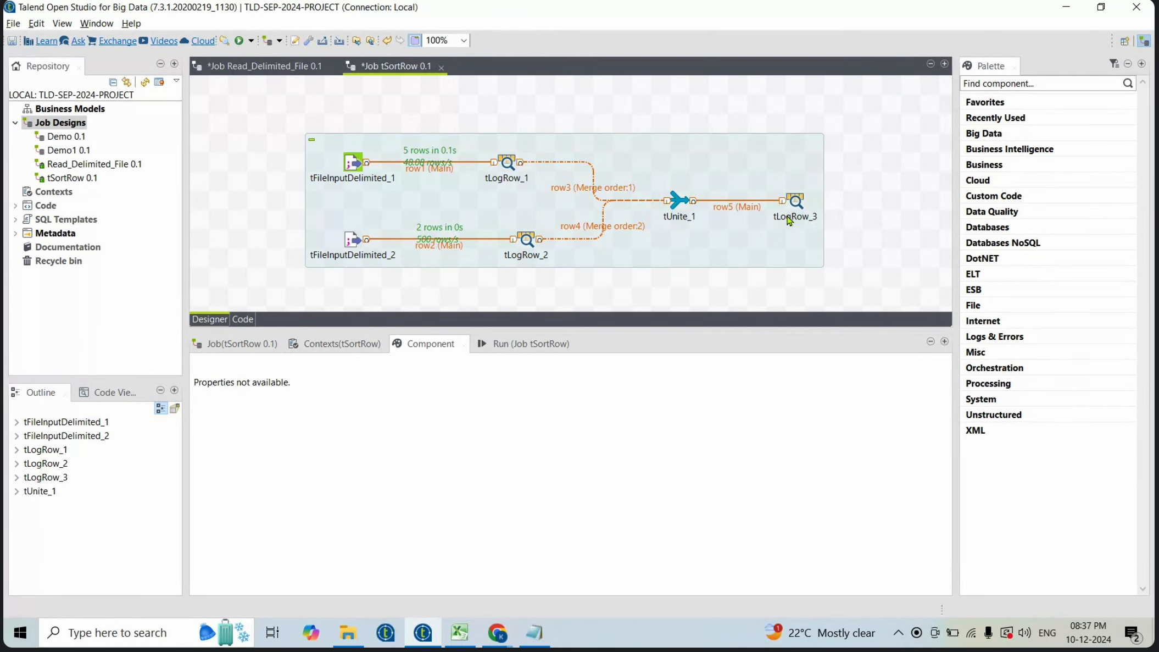
left_click(797, 203)
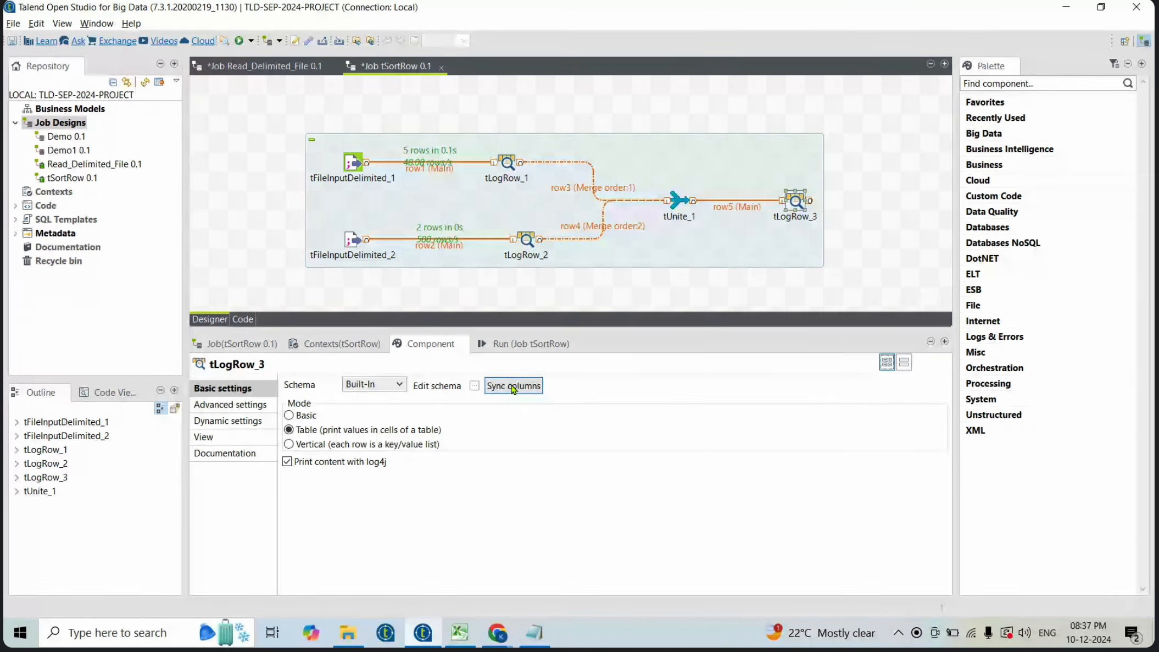
- Clear the run console and run the tSortRow job
left_click(512, 344)
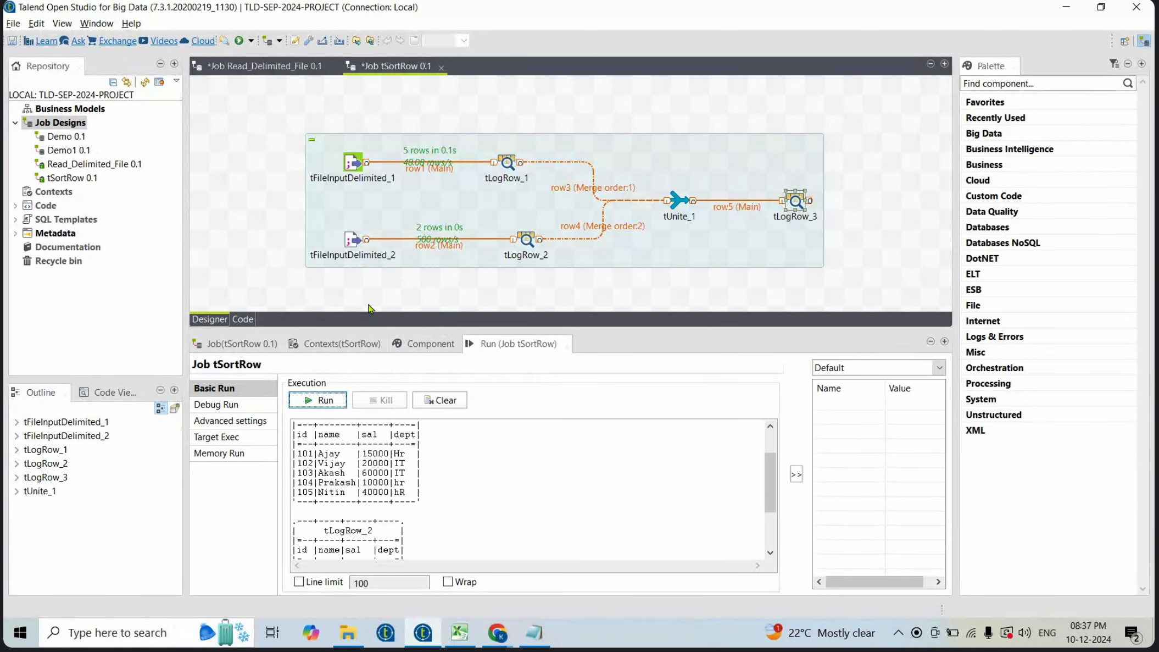
left_click(439, 400)
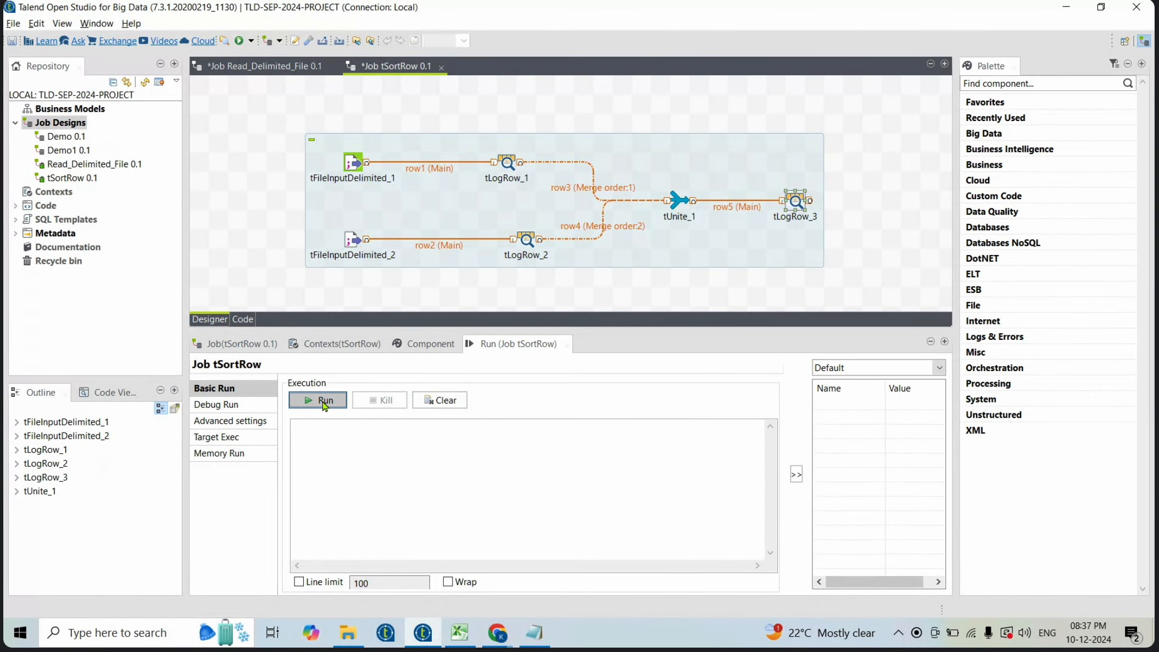
left_click(324, 402)
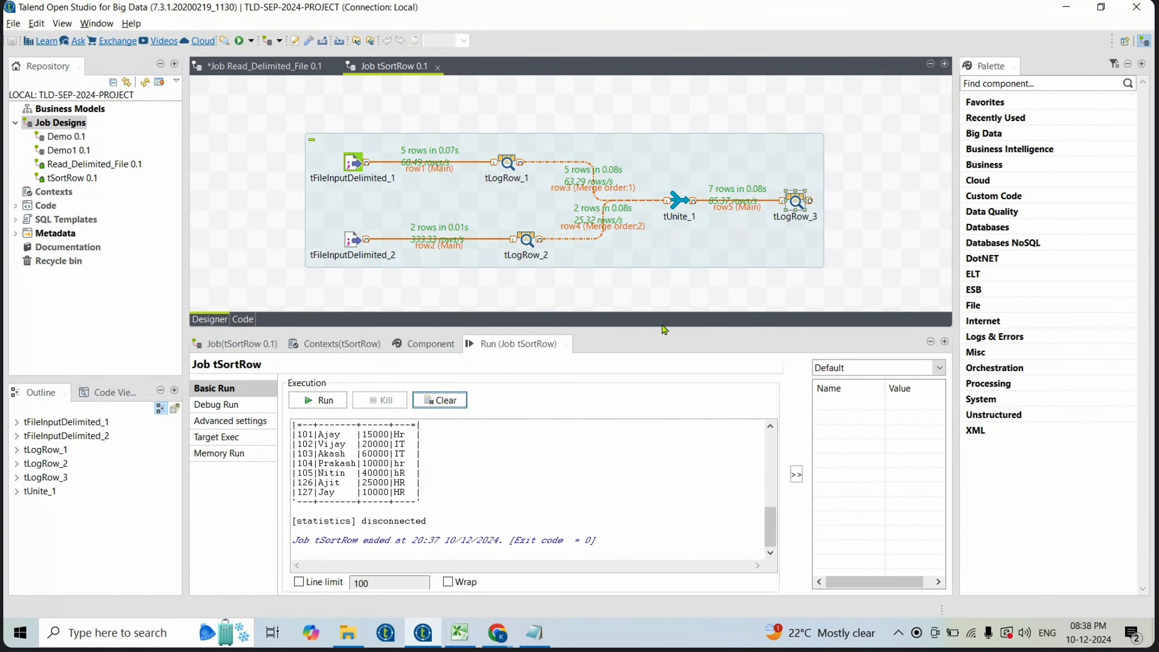
- Review the merged tLogRow_3 output in the run console
scroll(750, 493, "up", 2)
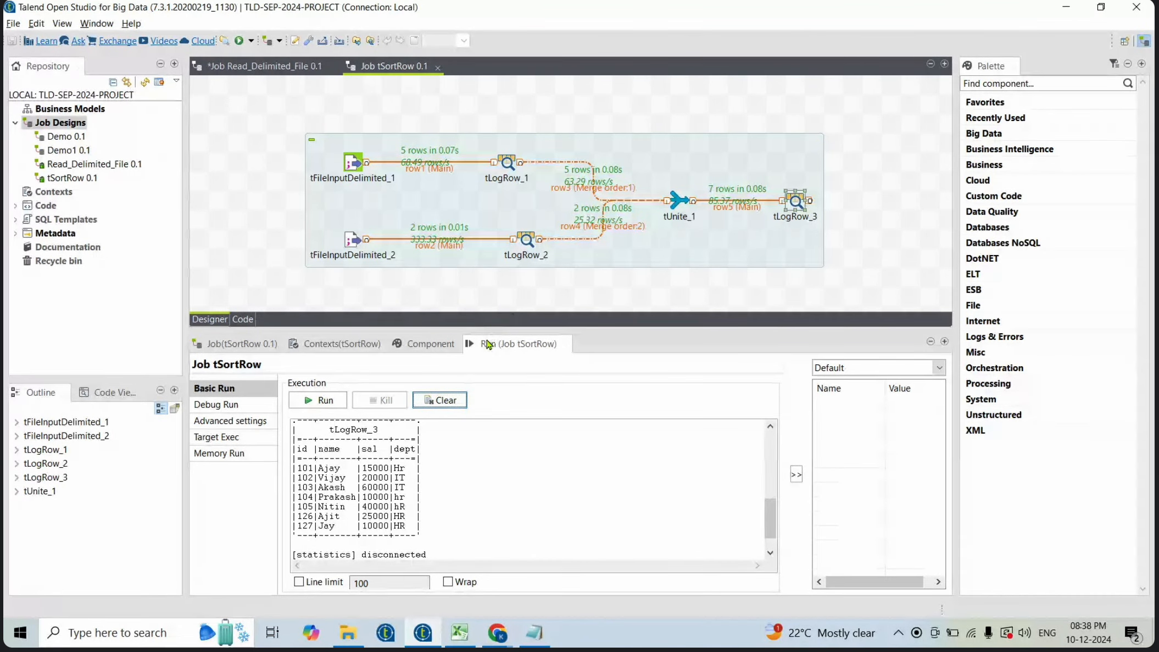
left_click_drag(488, 332, 488, 389)
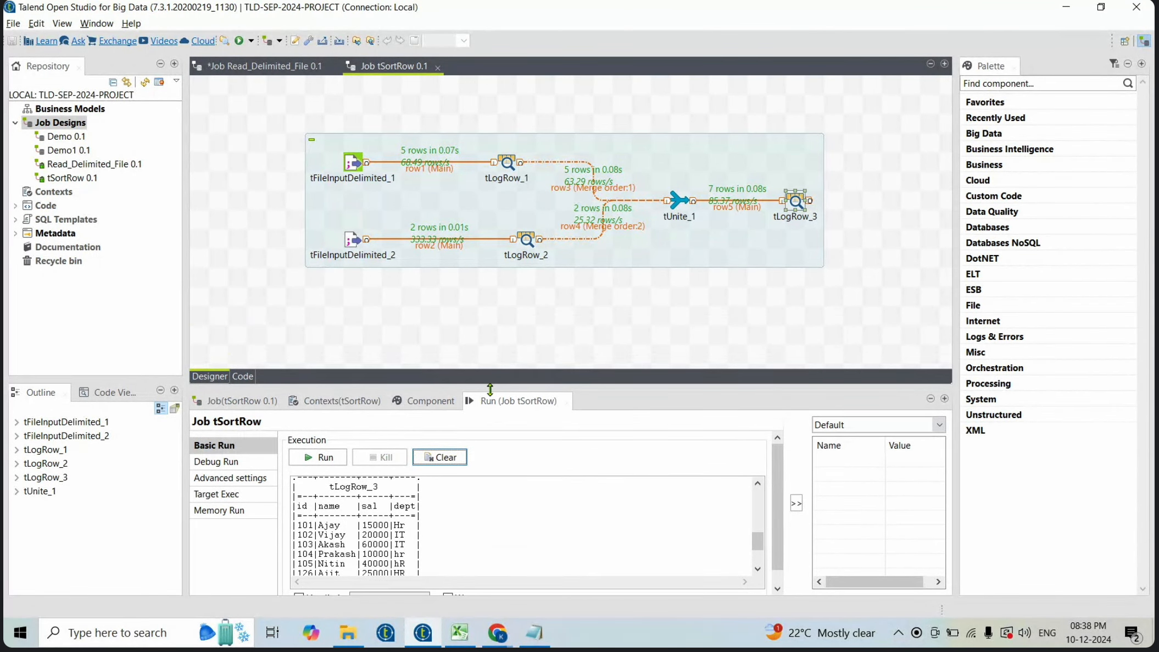
left_click(352, 239)
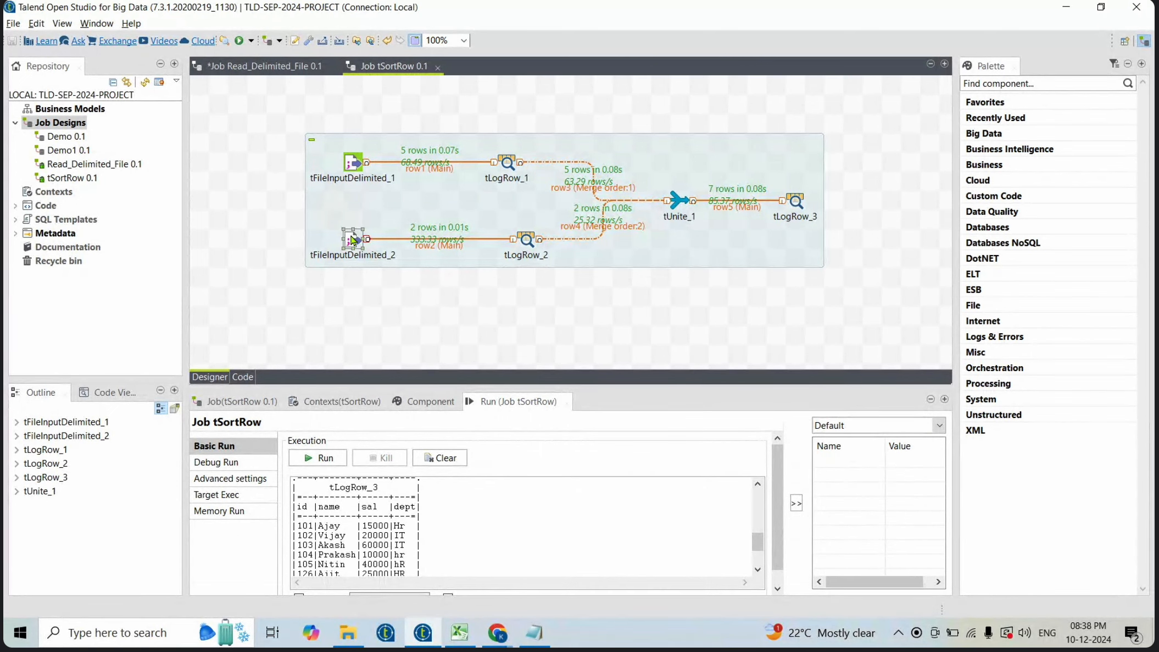
left_click(451, 273)
- Switch to the Excel component list, select the tUniqRow entry, and return to Talend
left_click(455, 628)
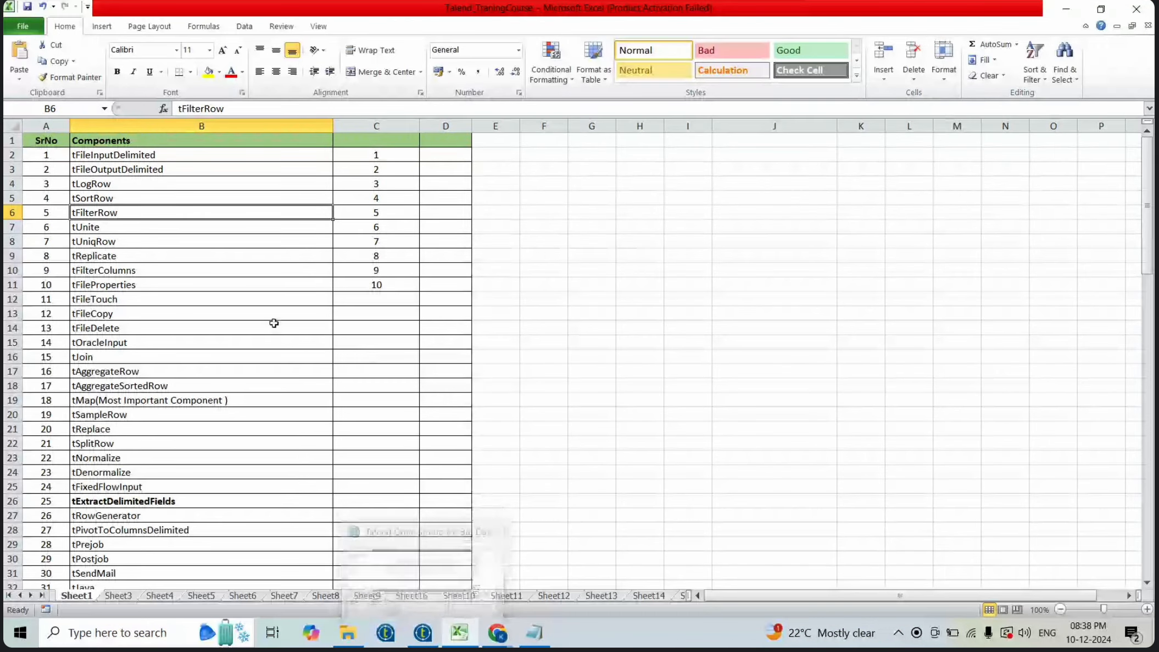
left_click(122, 243)
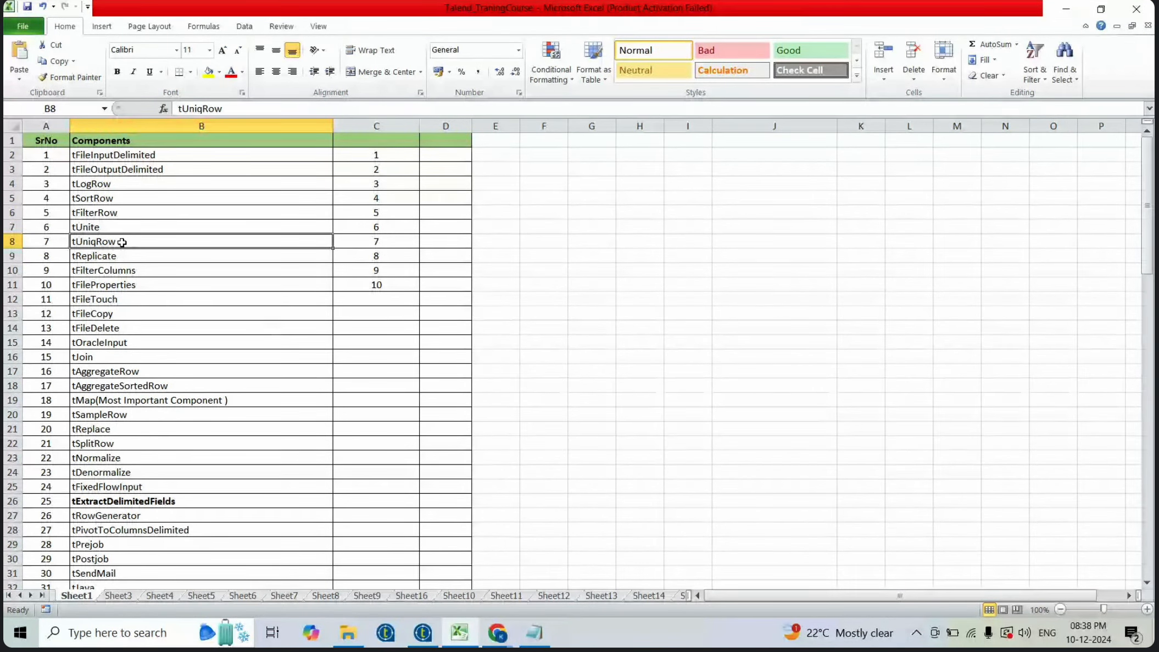
key("alt+Tab")
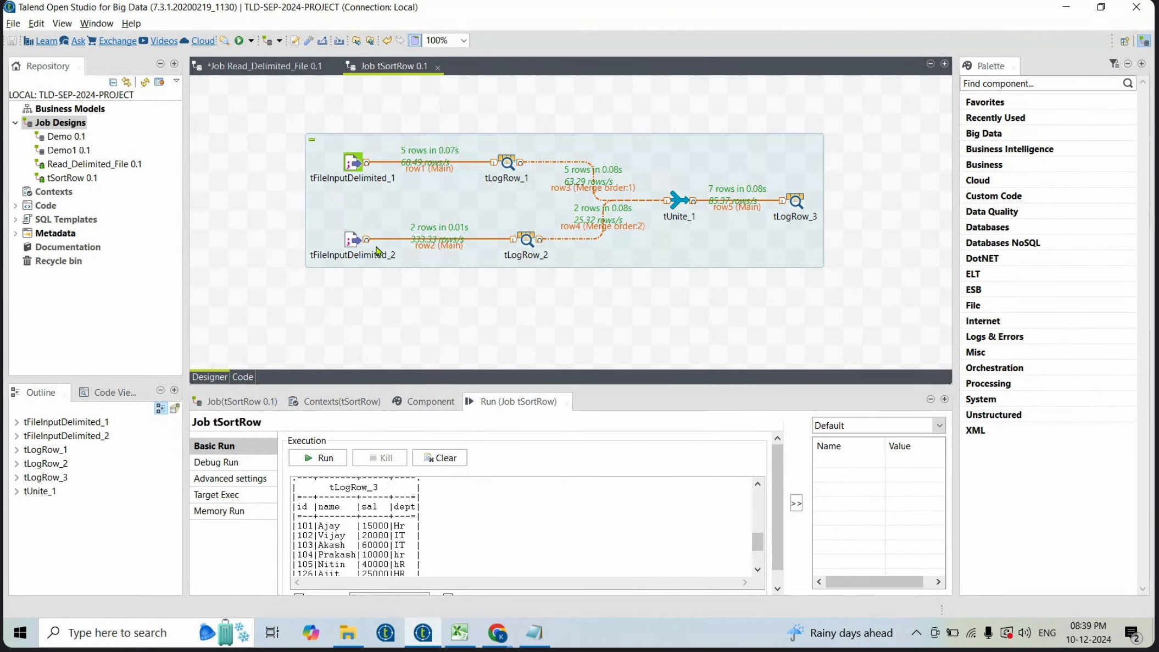
- Delete the second input flow, tUnite_1 and tLogRow_3, keeping only the first input flow
left_click(352, 239)
key("Delete")
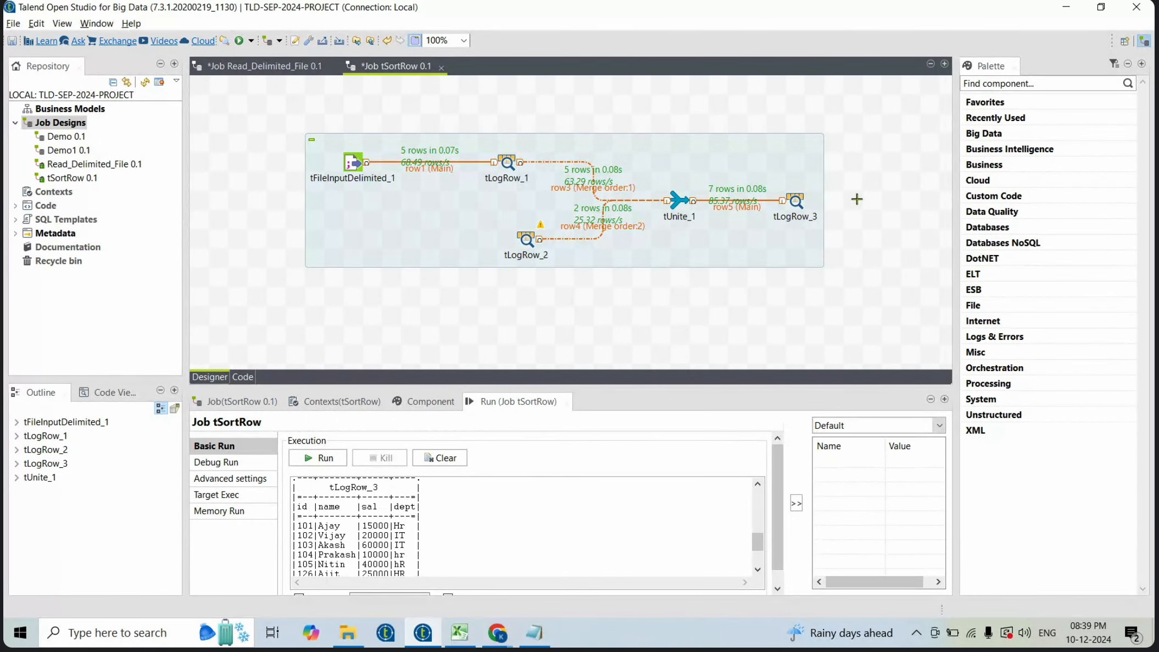
left_click_drag(855, 198, 498, 288)
key("Delete")
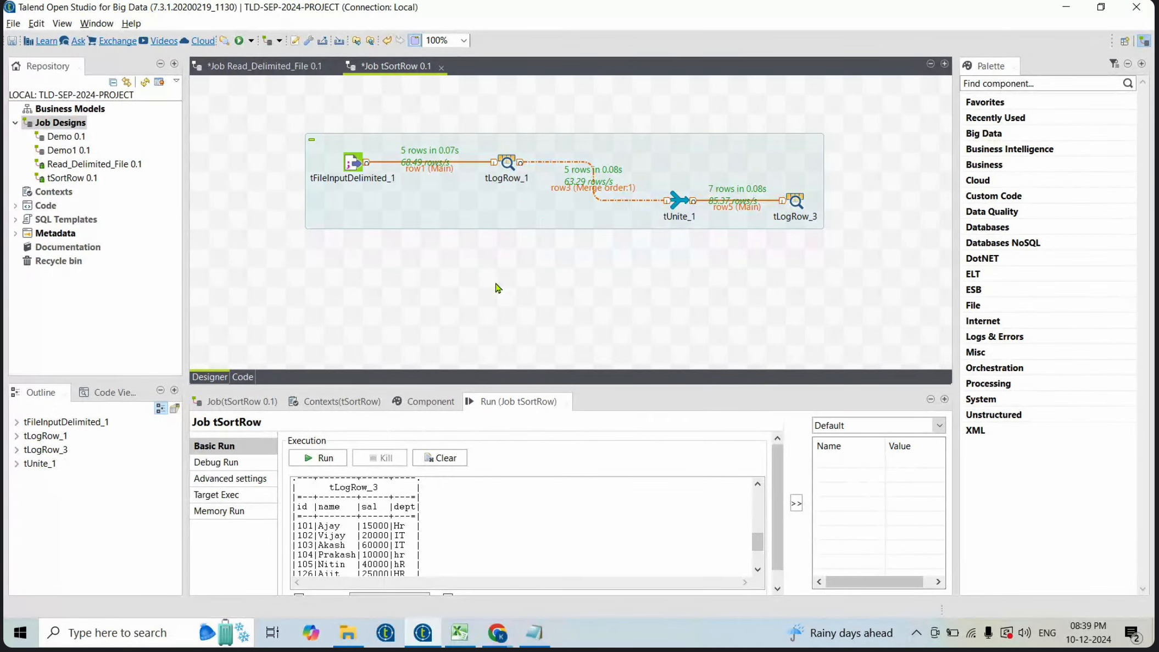
left_click_drag(638, 112, 839, 257)
key("Delete")
- Move tLogRow_1 further right along the flow and delete it
left_click_drag(511, 164, 758, 164)
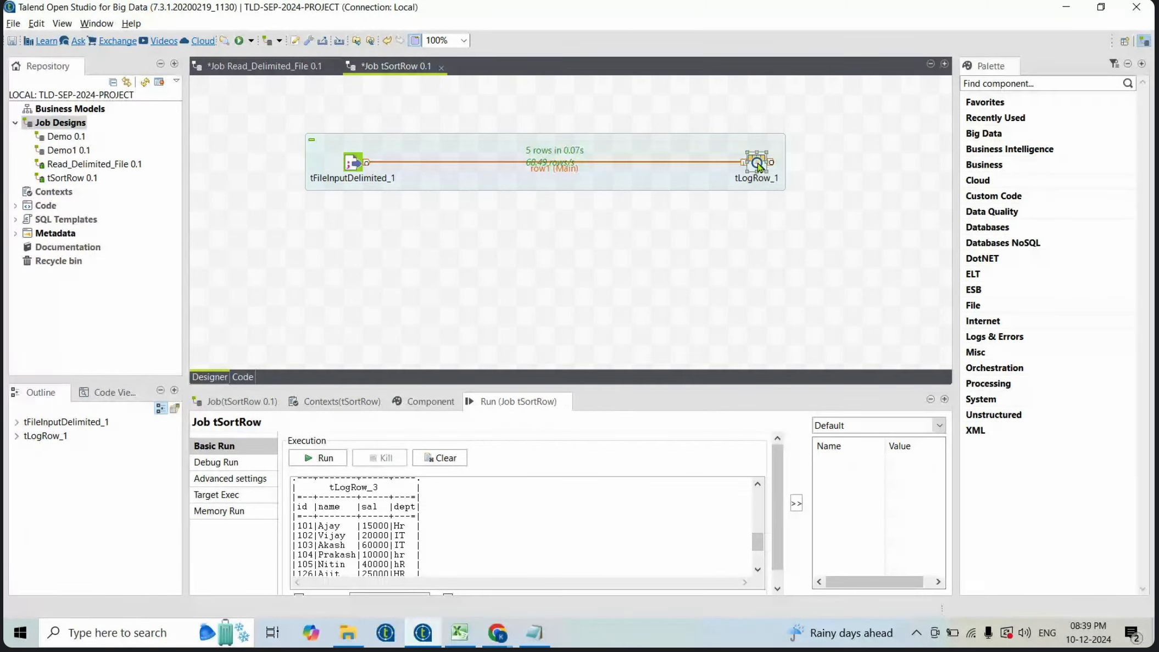
key("Delete")
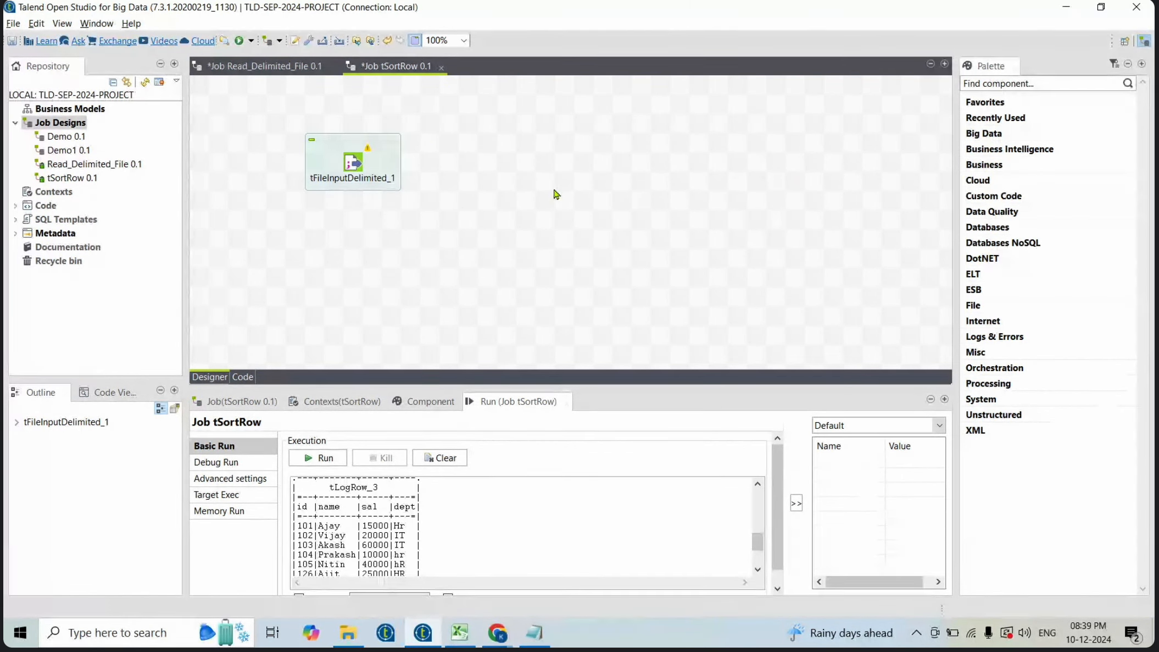
- Inspect the input component's file settings, undo the tLogRow_1 deletion, and open the run view
double_click(355, 165)
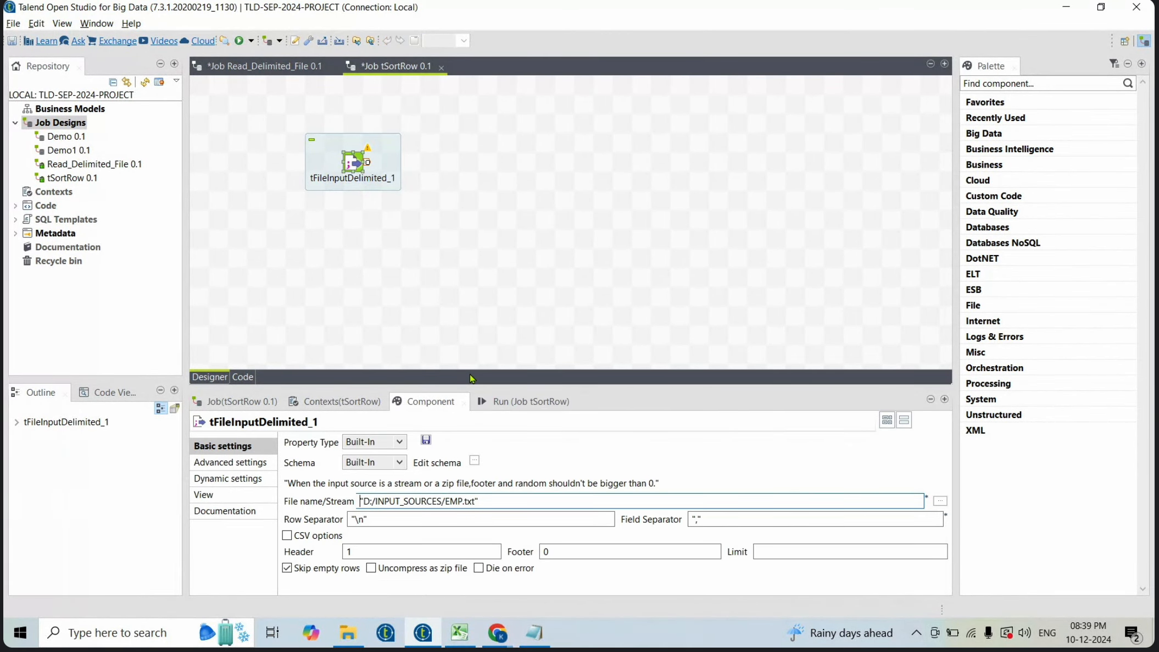
left_click(514, 177)
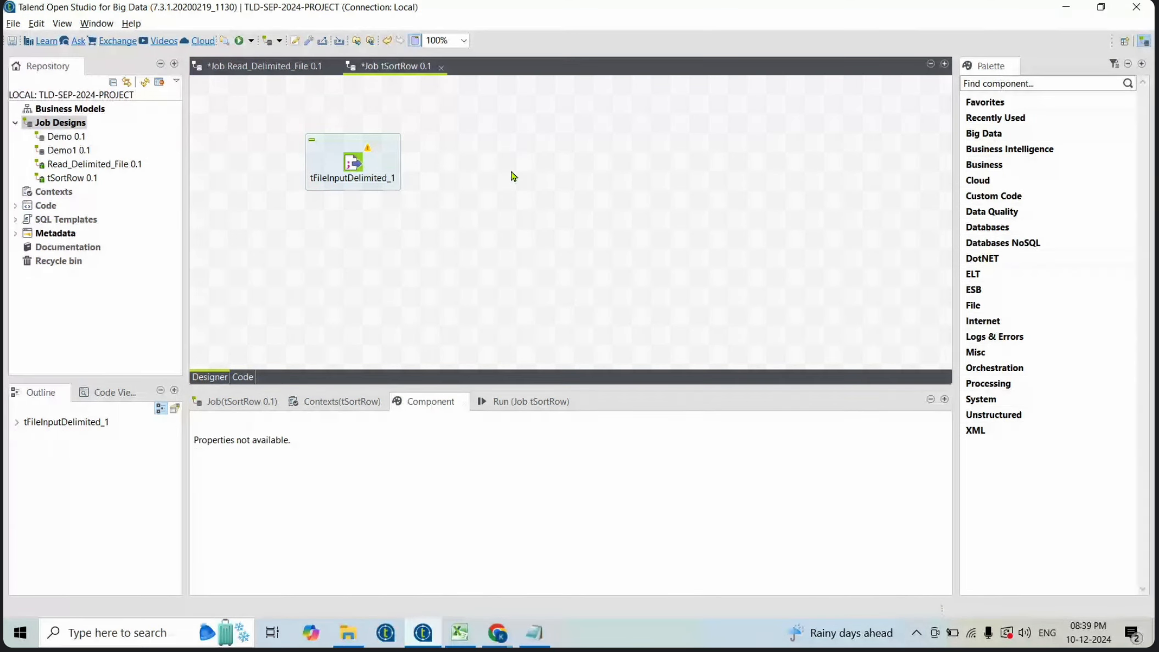
key("ctrl+z")
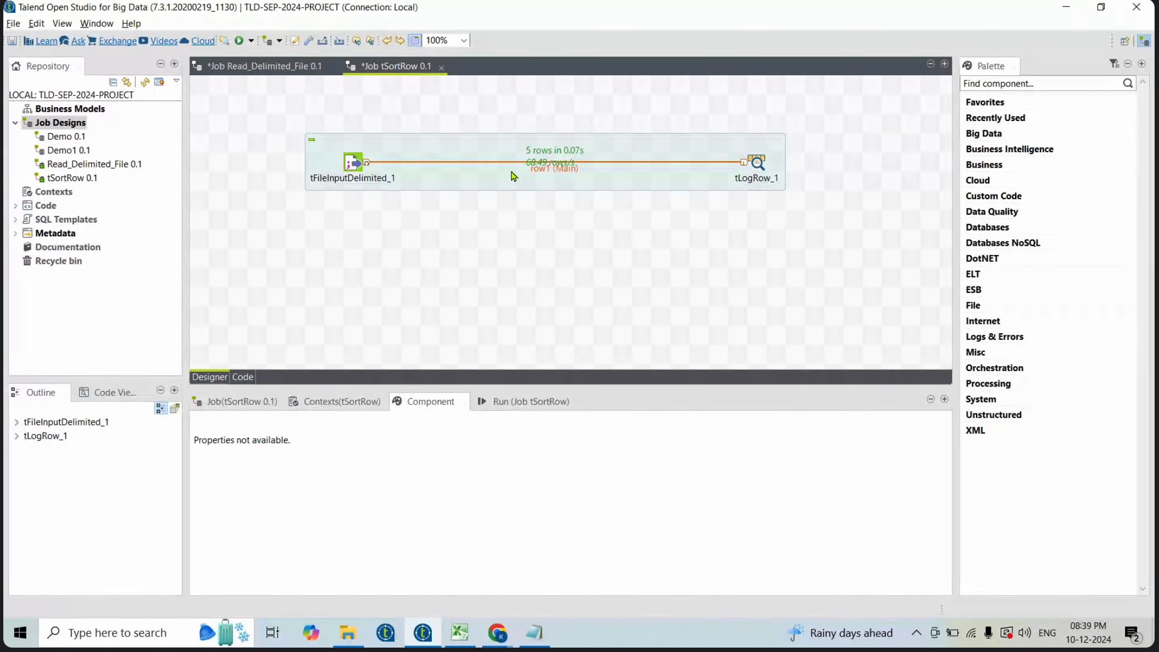
left_click(510, 403)
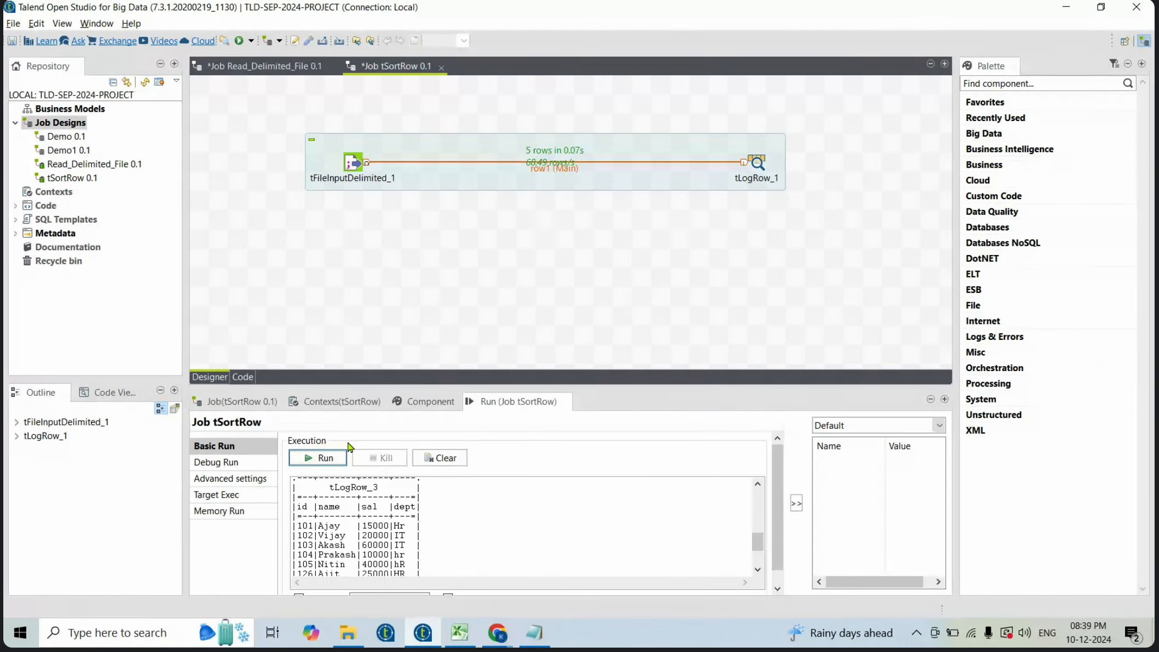
- Run the tSortRow job and scroll through the console output
left_click(323, 460)
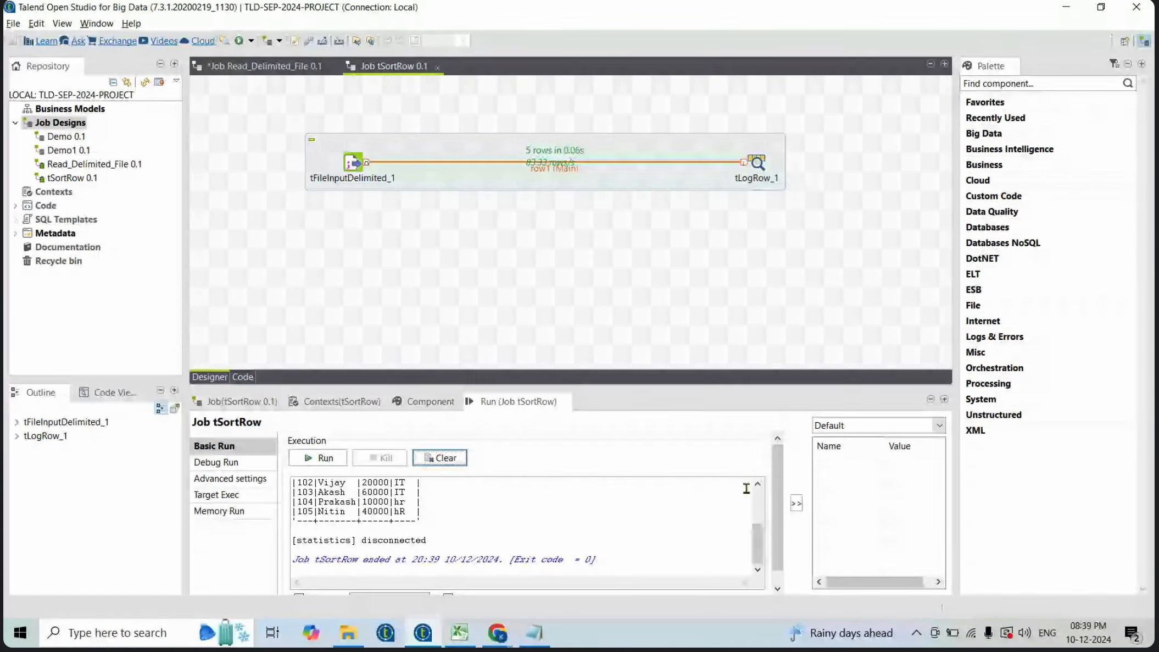
scroll(746, 488, "up", 3)
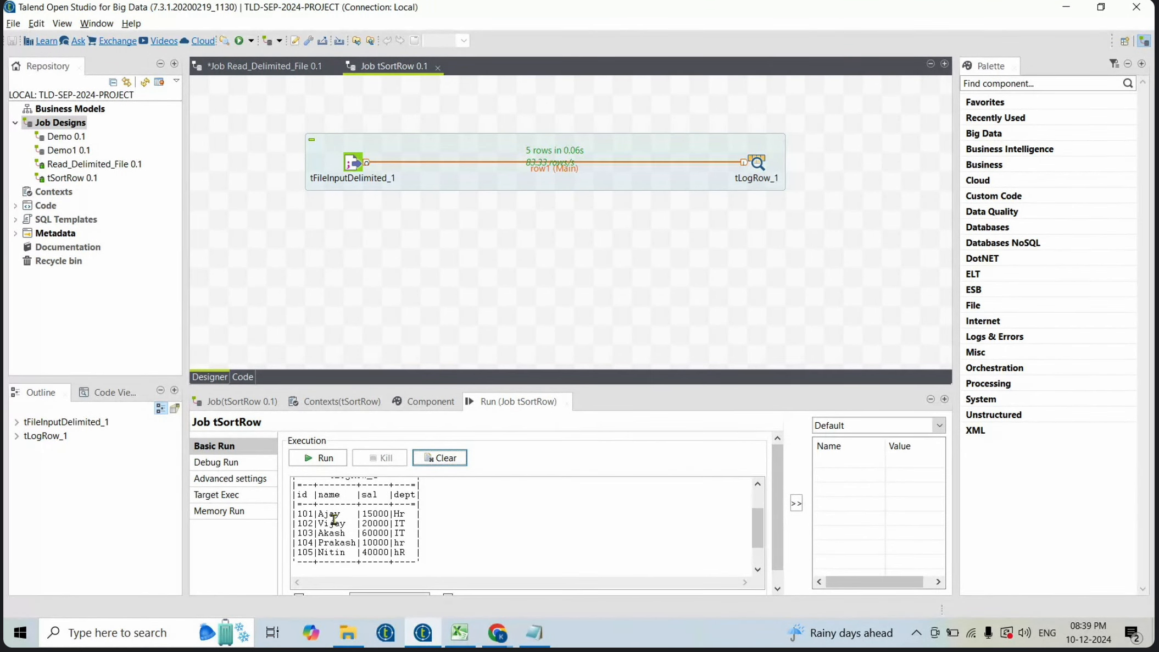
- Open EMP.txt from the INPUT_SOURCES folder and change the mixed-case department values to HR
left_click(348, 633)
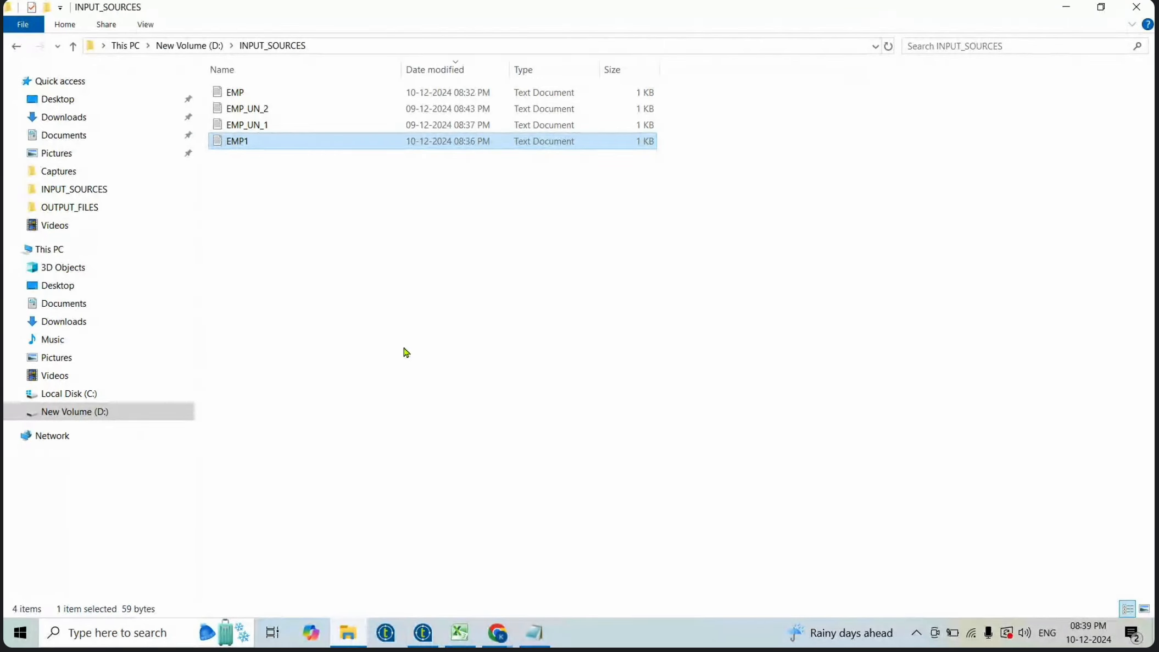
double_click(245, 94)
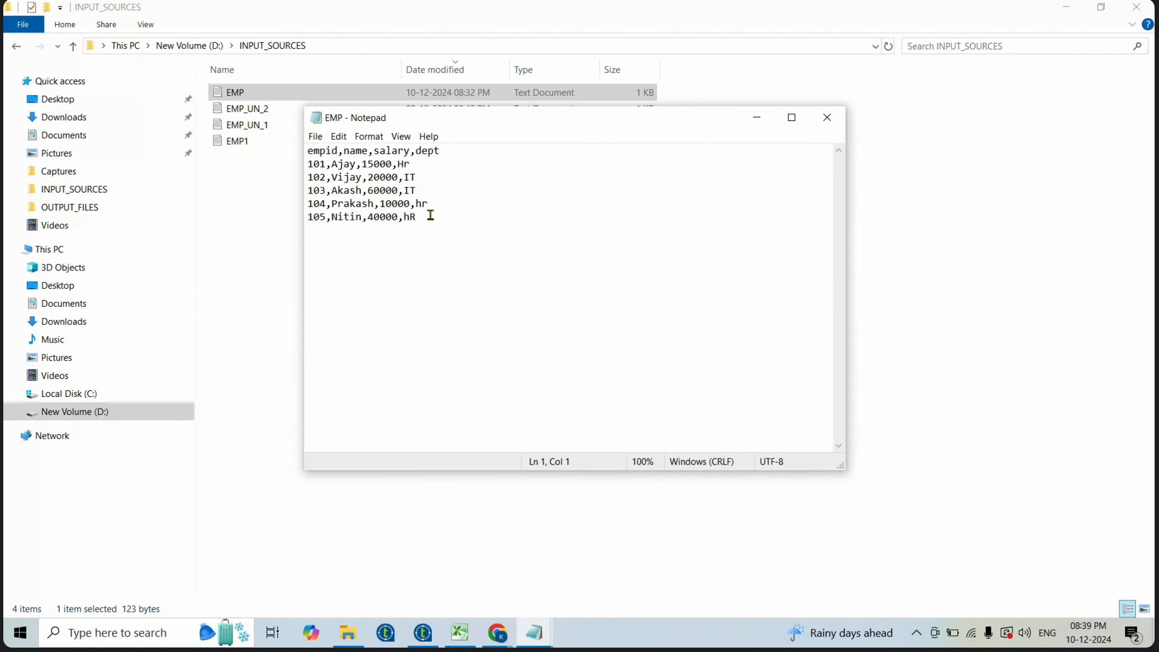
key("BackSpace")
type("HR")
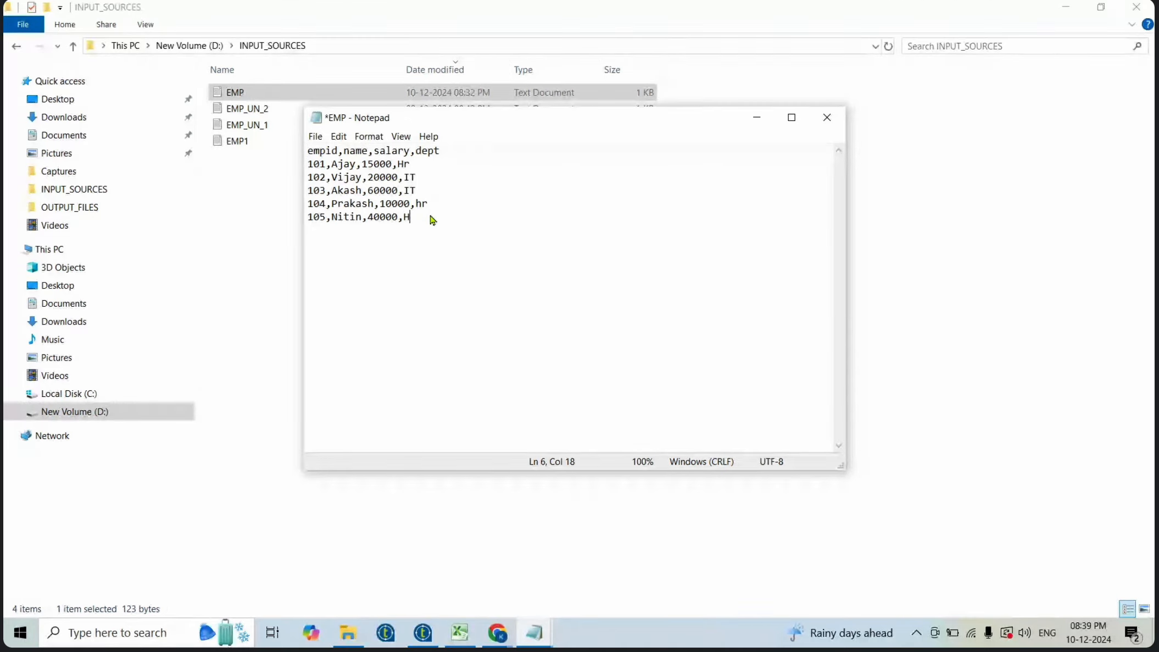
key("Up")
key("shift+End")
type("HR")
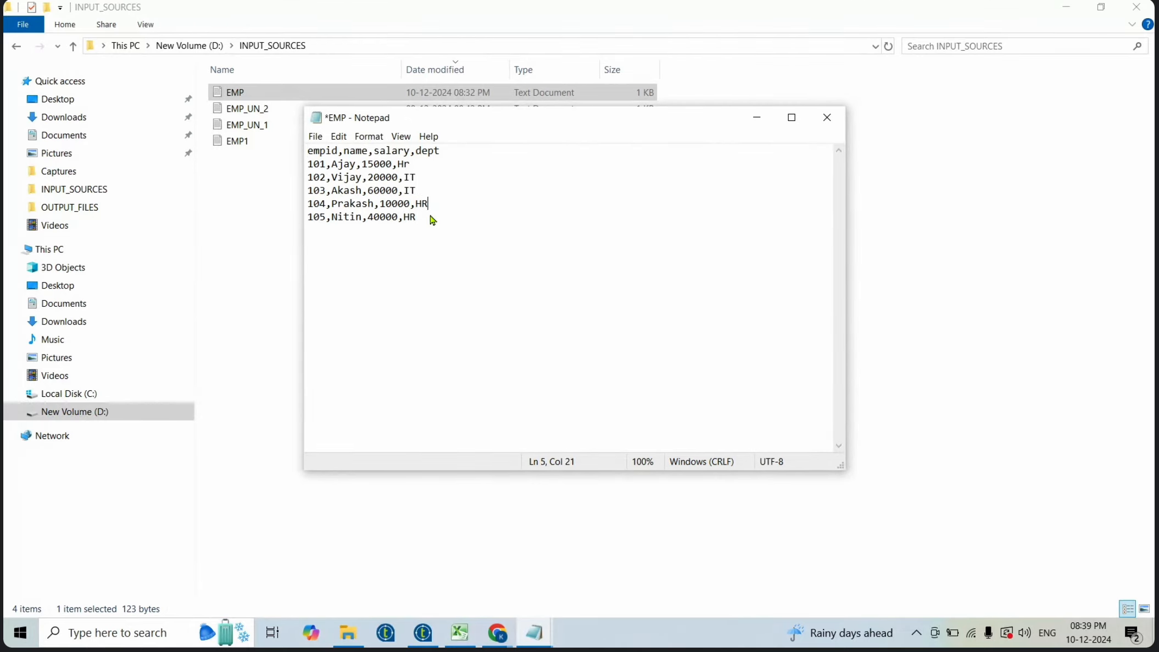
key("Up")
type("HR")
- Duplicate the five employee data rows at the end of the file, then save and close Notepad
left_click_drag(427, 221, 267, 166)
key("ctrl+c")
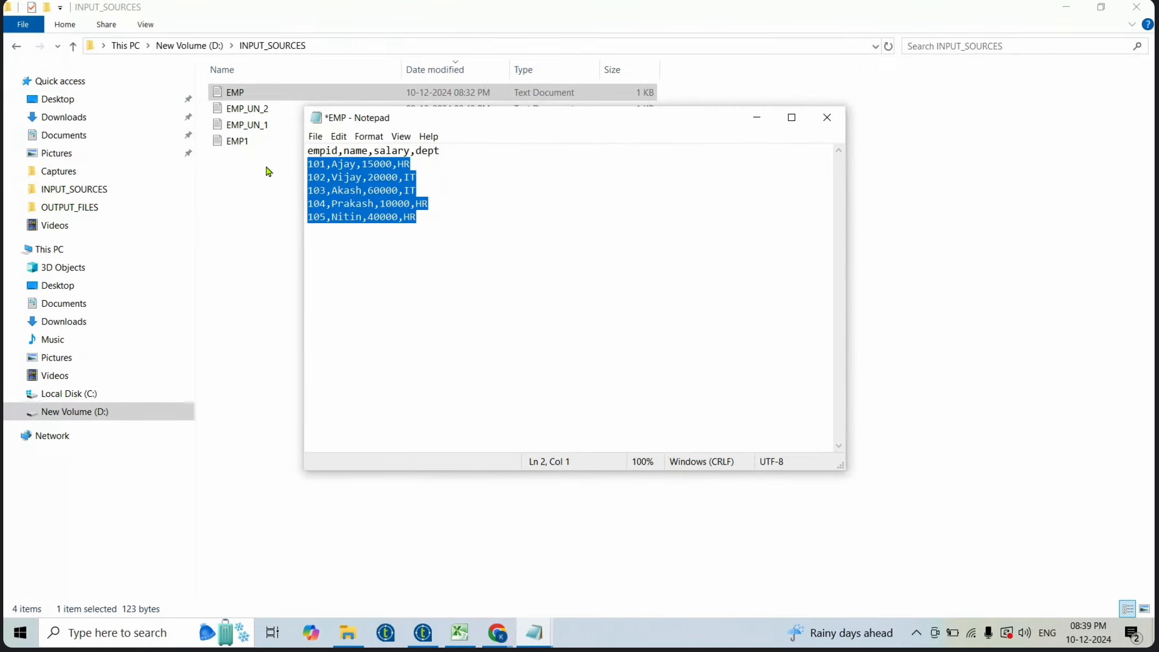
key("ctrl+End")
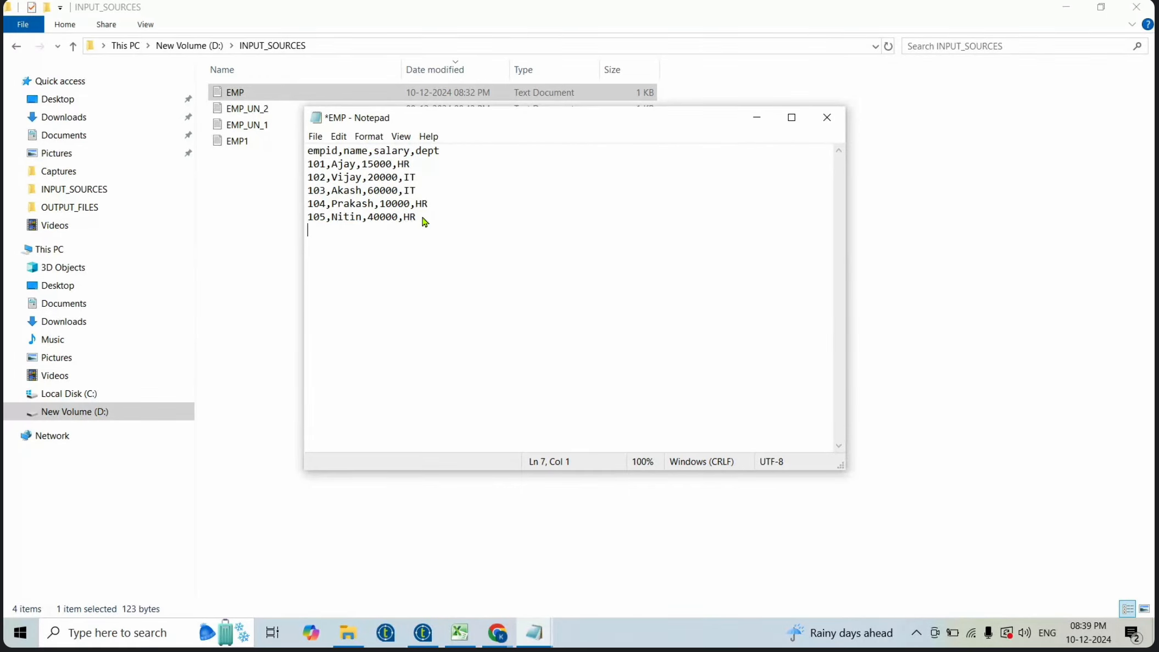
key("ctrl+v")
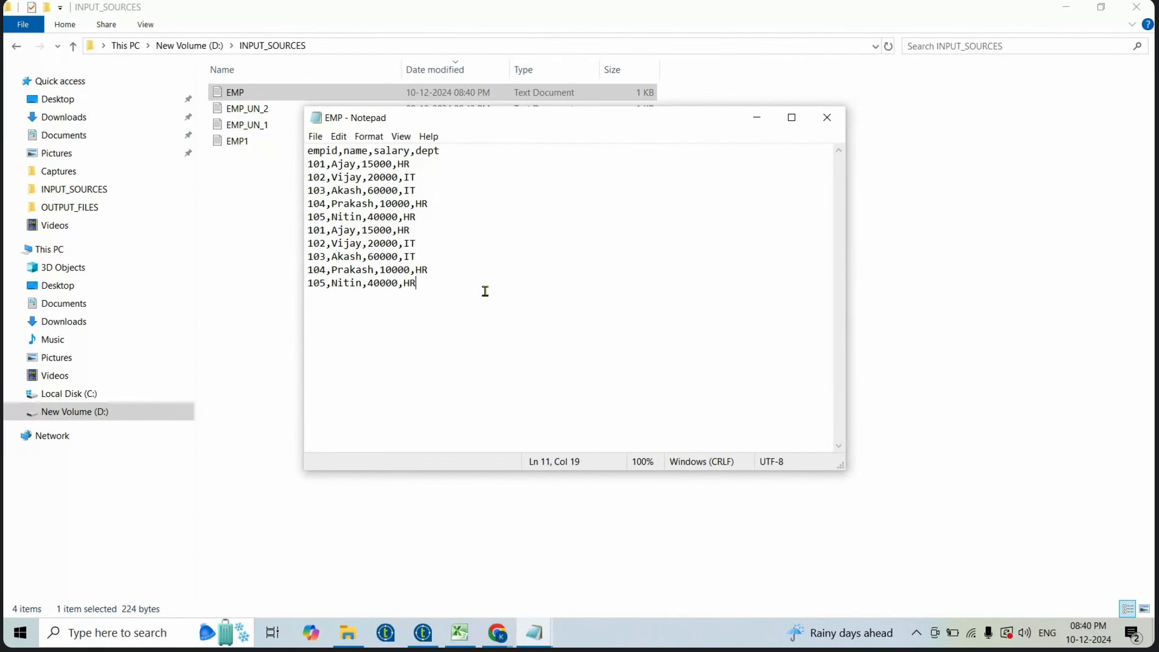
left_click(826, 117)
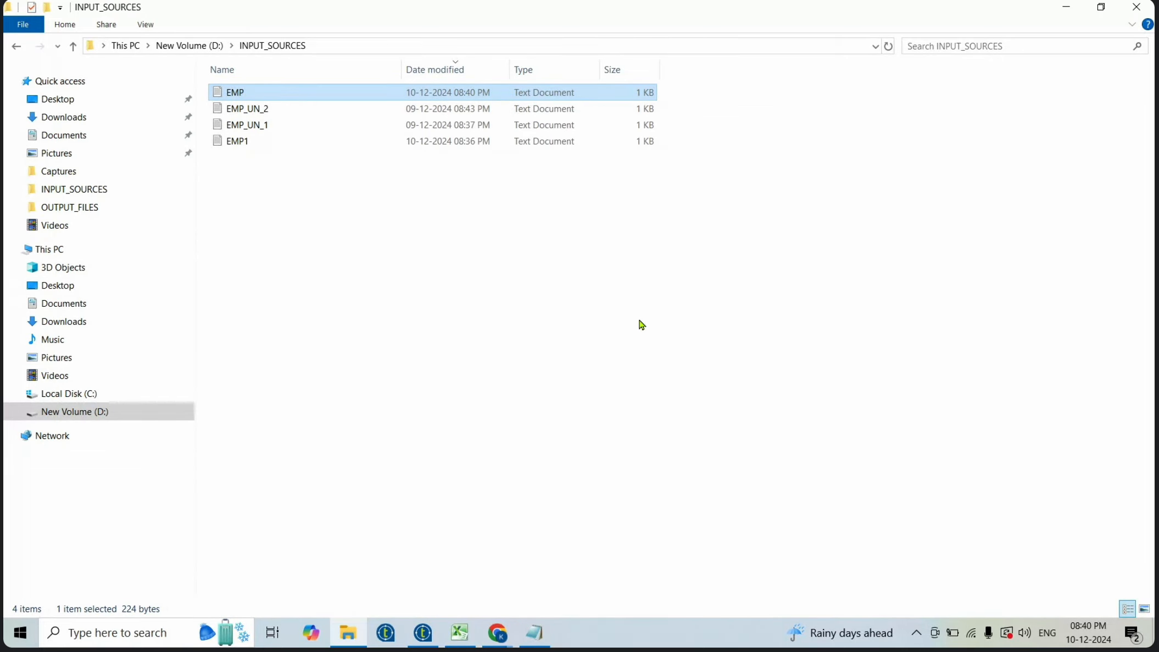
- Back in the job, delete the link between the file input and tLogRow_1 and add a tUniqRow component between them
left_click(422, 637)
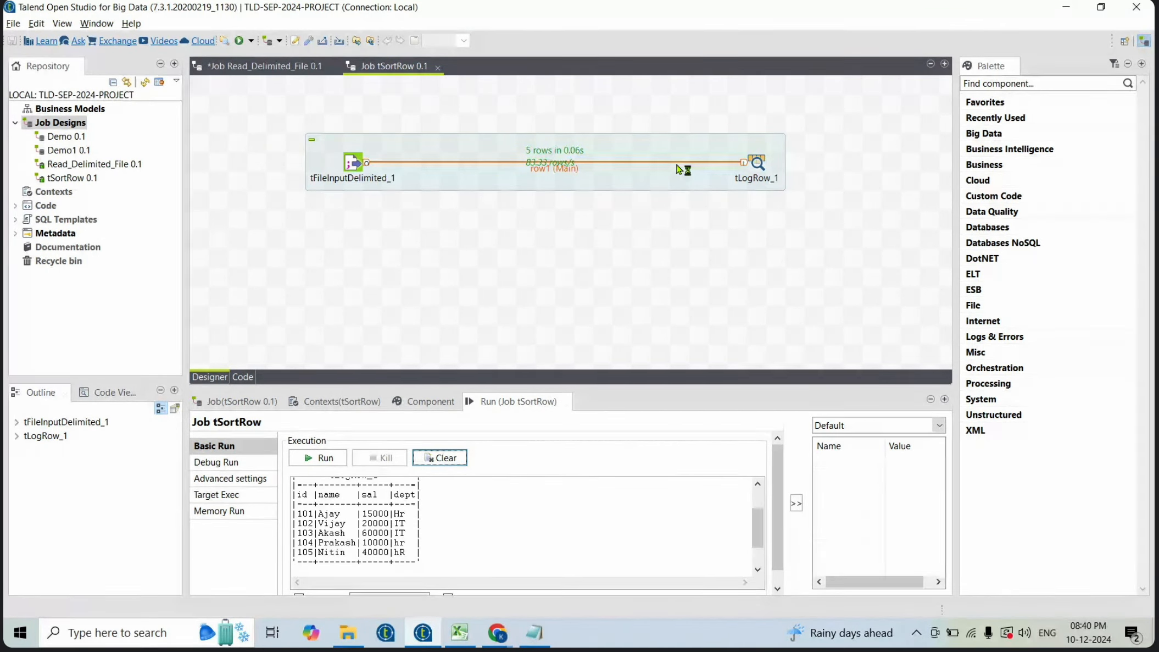
left_click(568, 168)
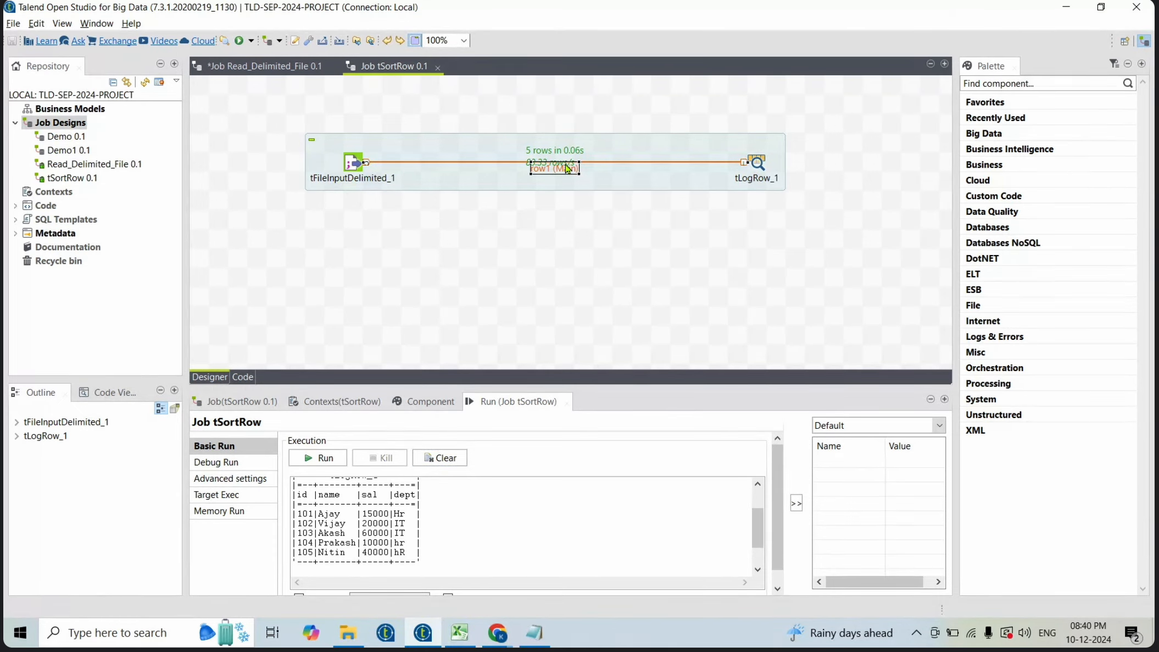
key("Delete")
type("tu")
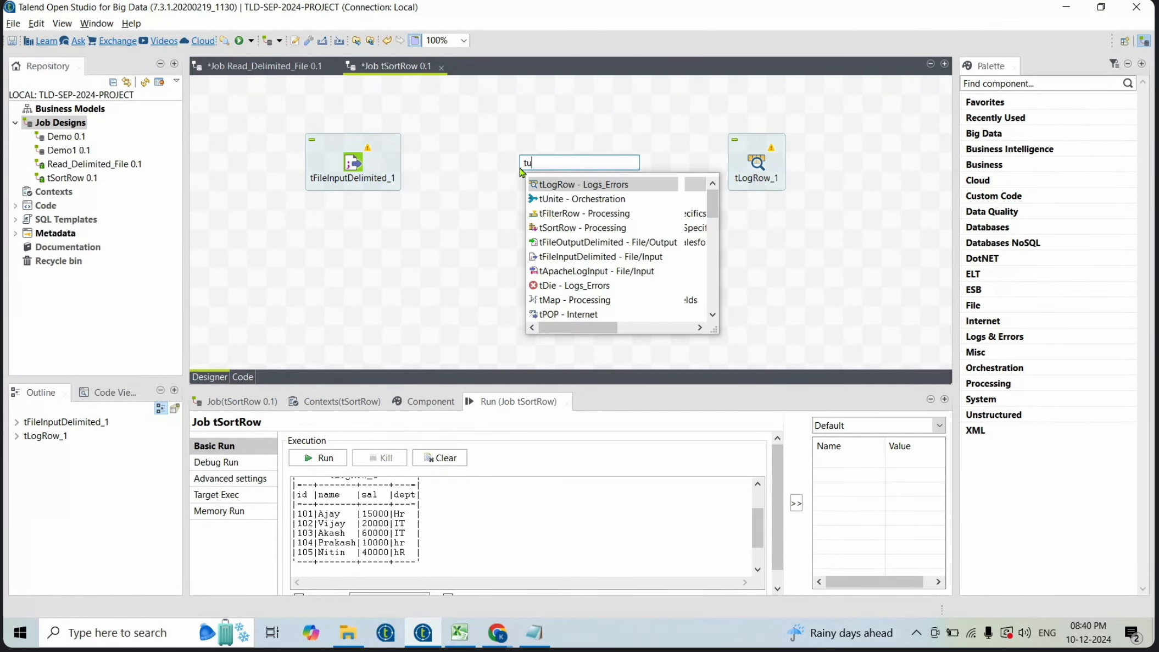
type("ni")
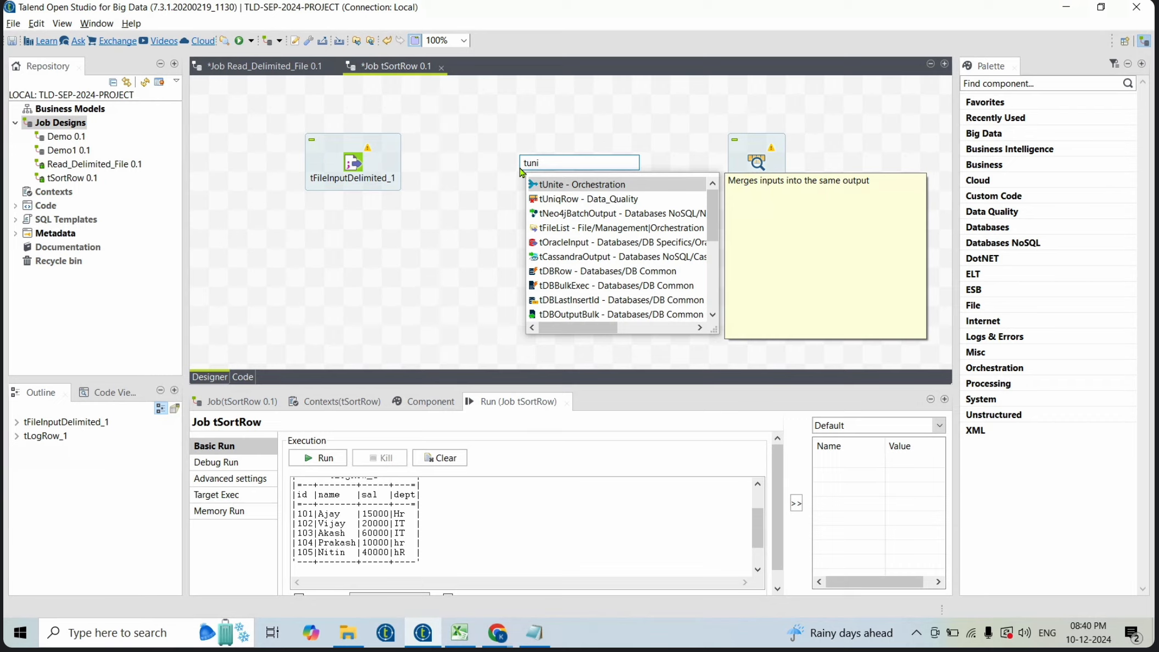
key("Down")
key("Return")
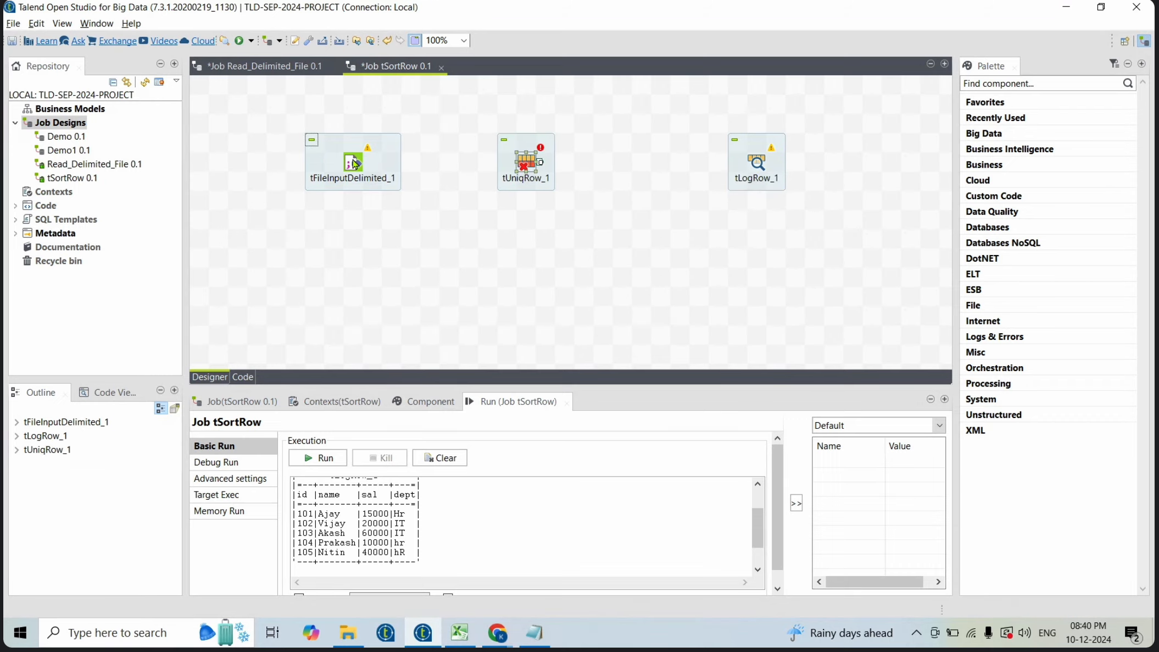
- Connect the file input to tUniqRow_1 and mark id, name, sal and dept as unique key attributes
left_click(354, 163)
left_click_drag(367, 162, 526, 165)
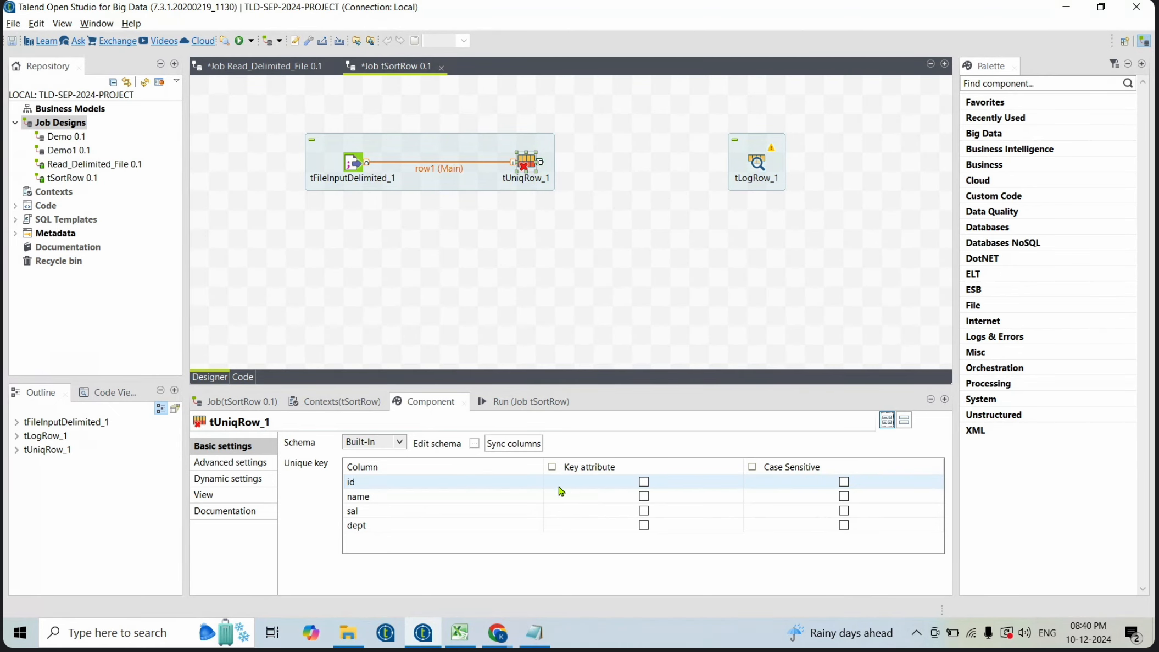
left_click(645, 482)
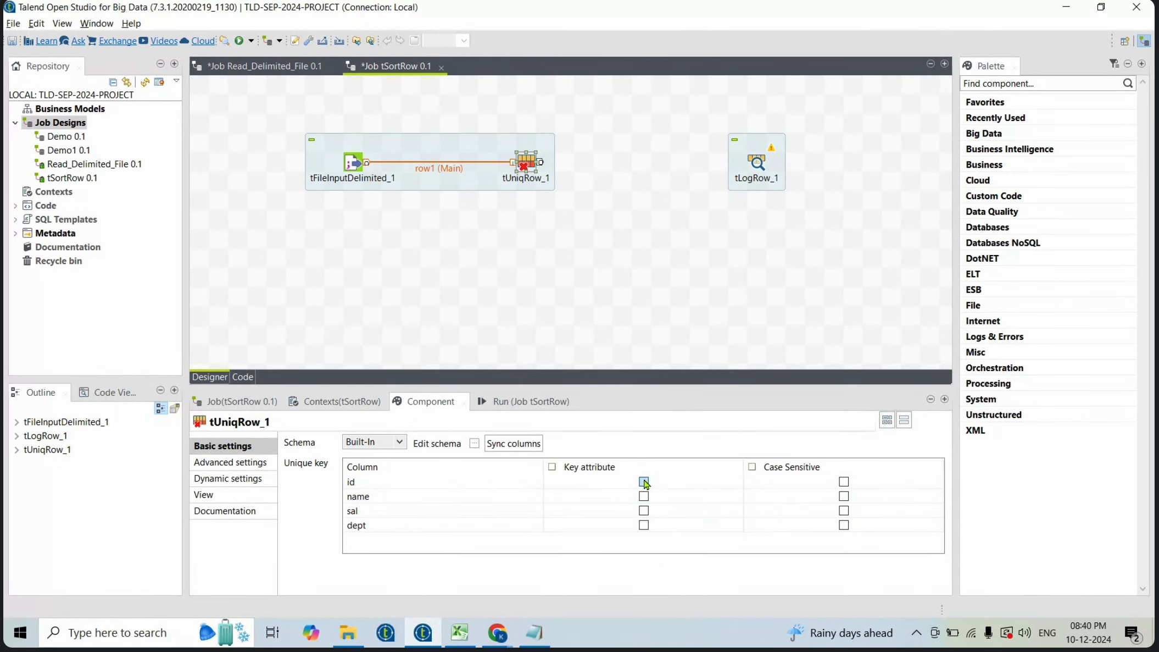
left_click(644, 497)
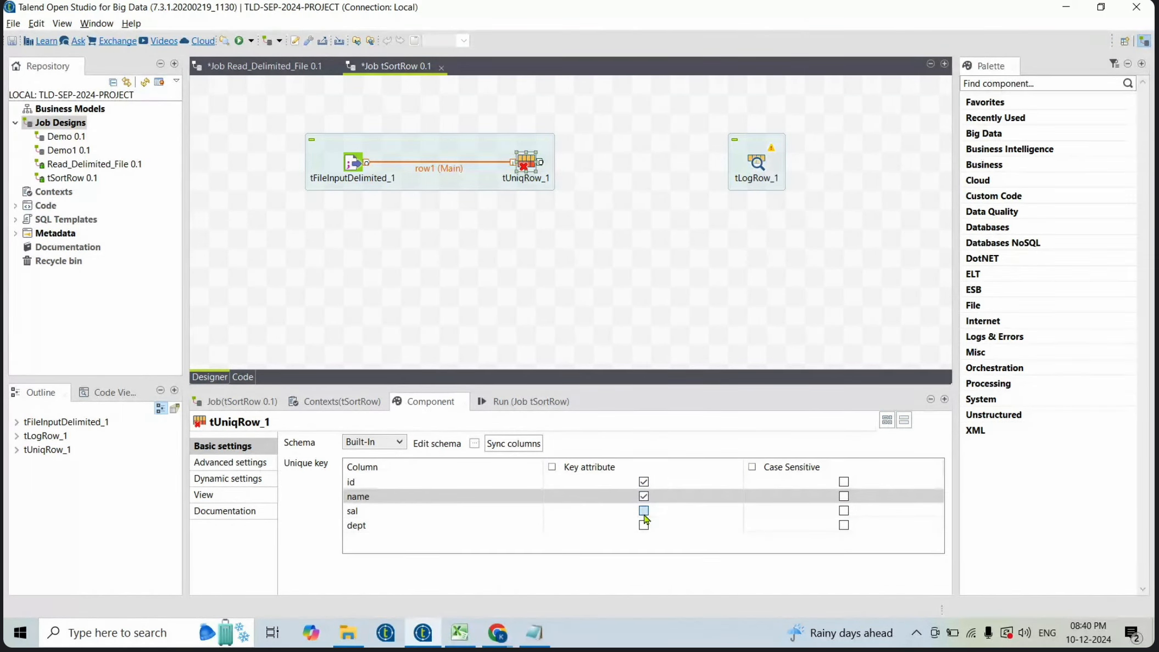
left_click(645, 511)
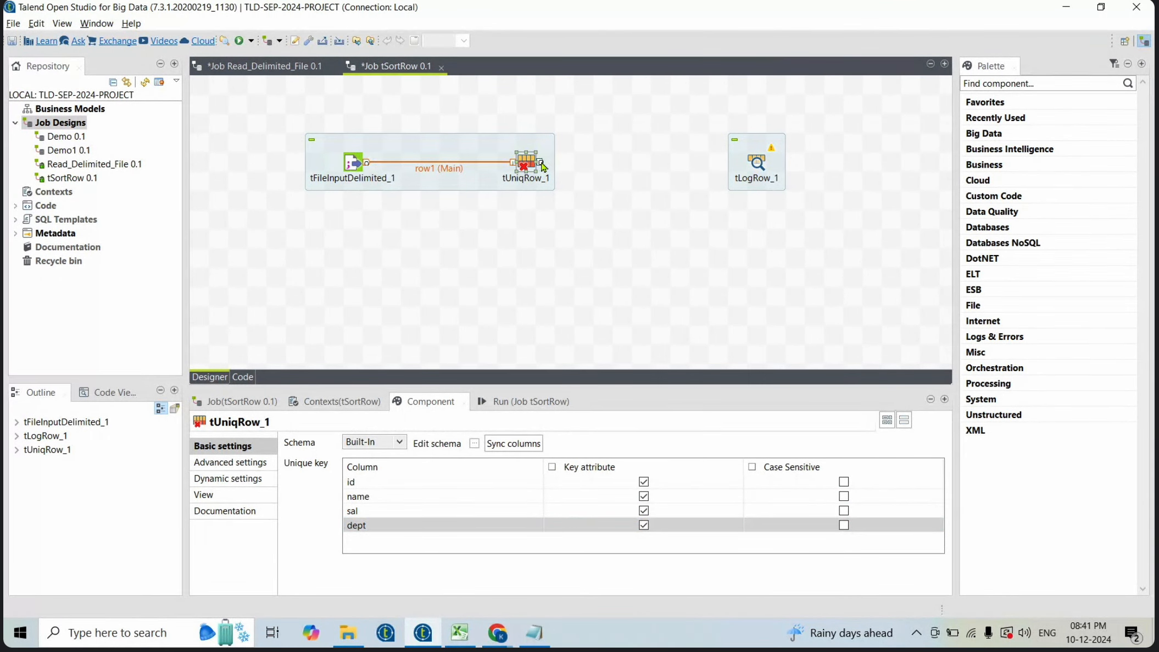
- Link tUniqRow_1's Uniques output to tLogRow_1 and save the job
left_click_drag(542, 166, 756, 165)
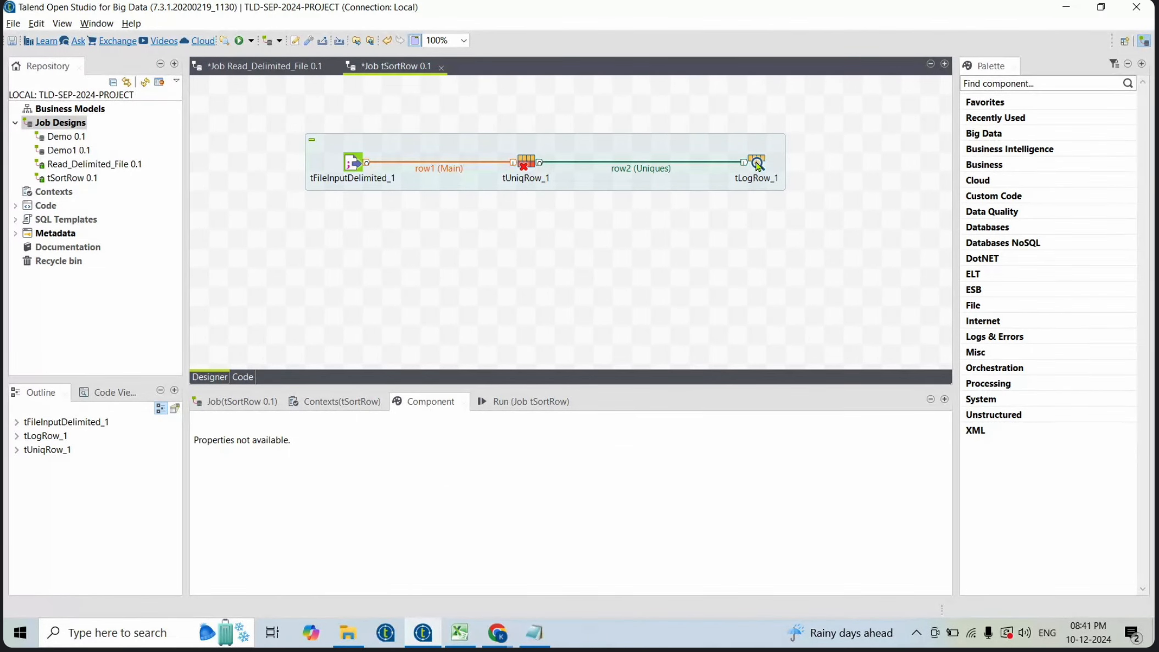
key("ctrl+s")
- Clear the console, run the job, and enlarge the run panel to review the logged rows
left_click(524, 401)
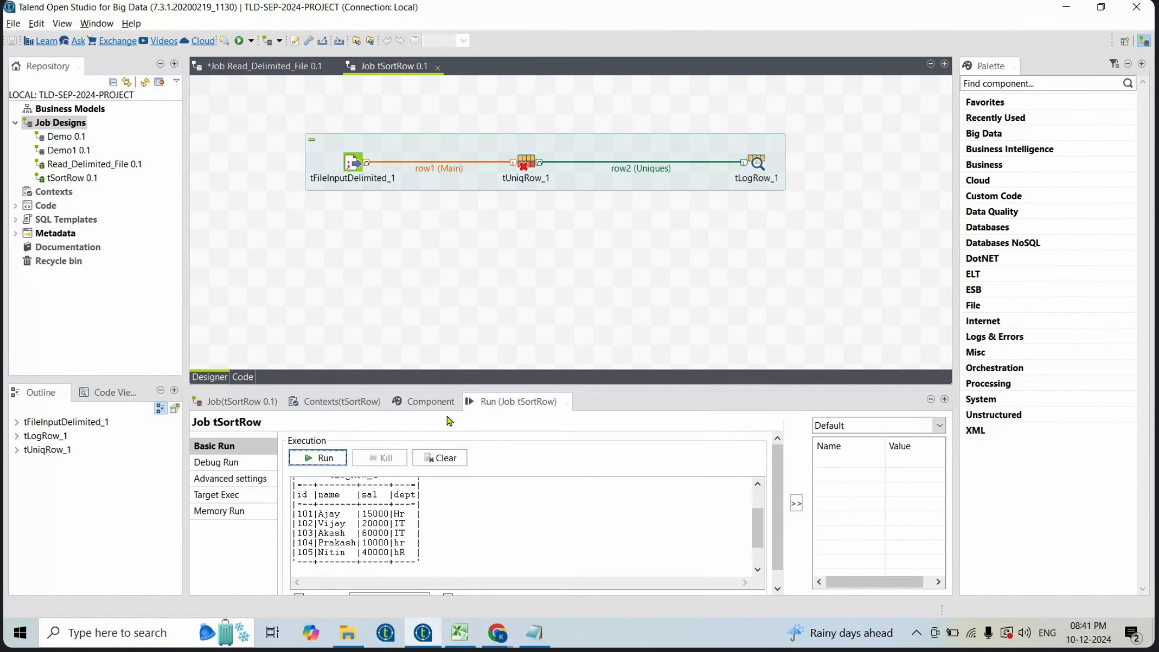
left_click(449, 464)
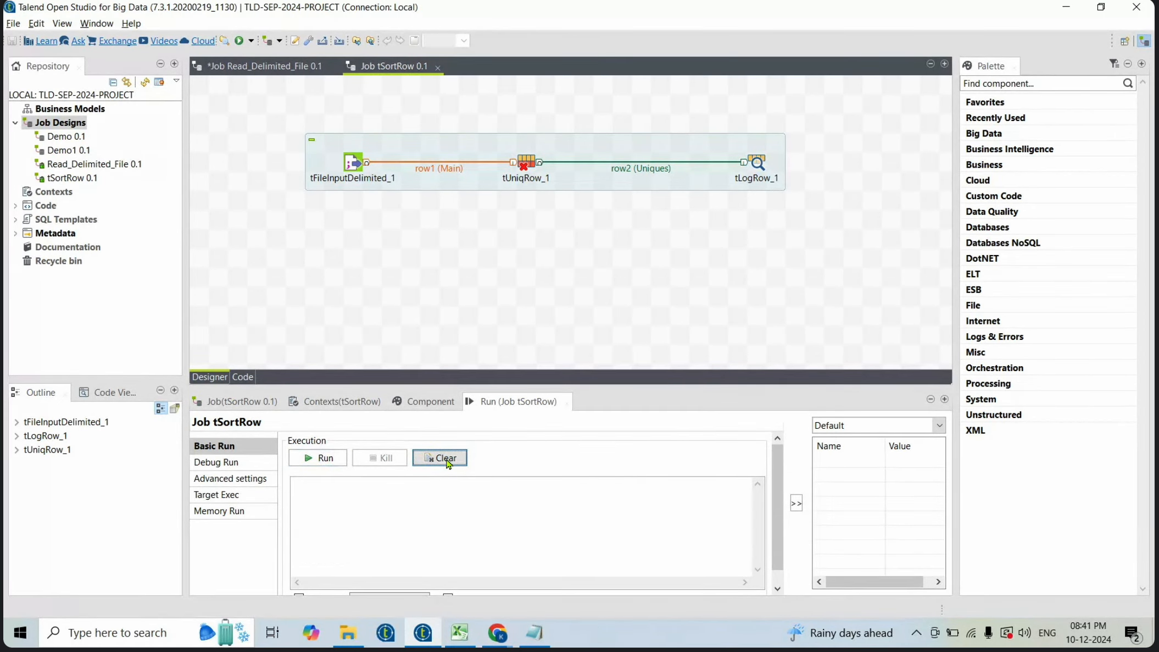
left_click(338, 460)
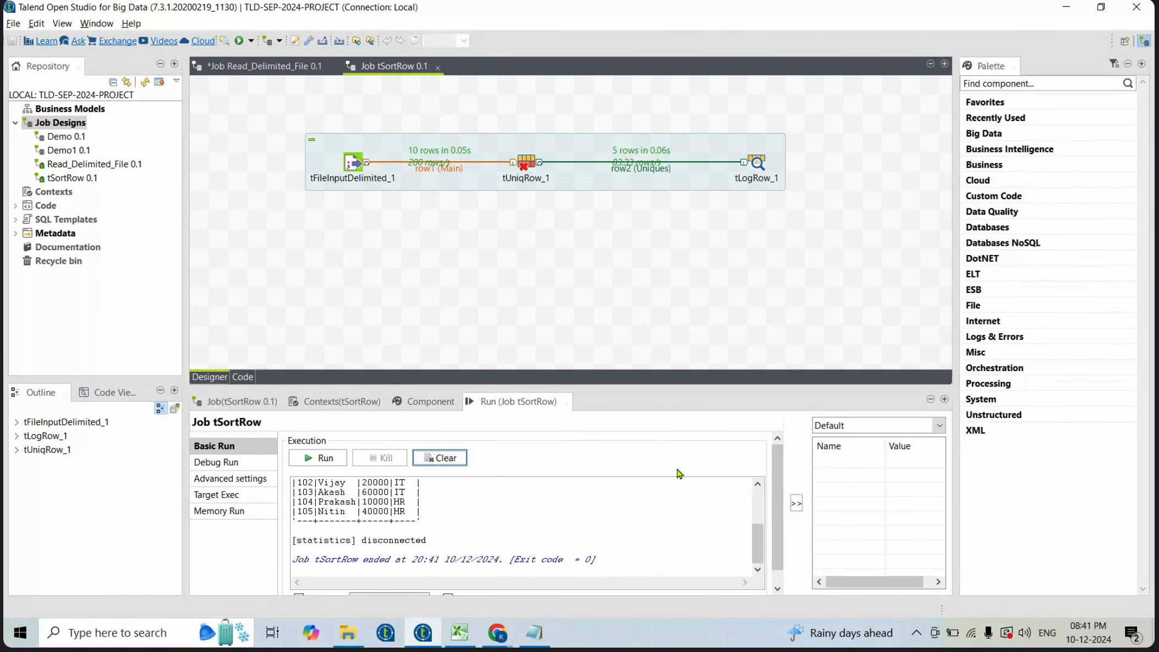
left_click_drag(518, 386, 518, 271)
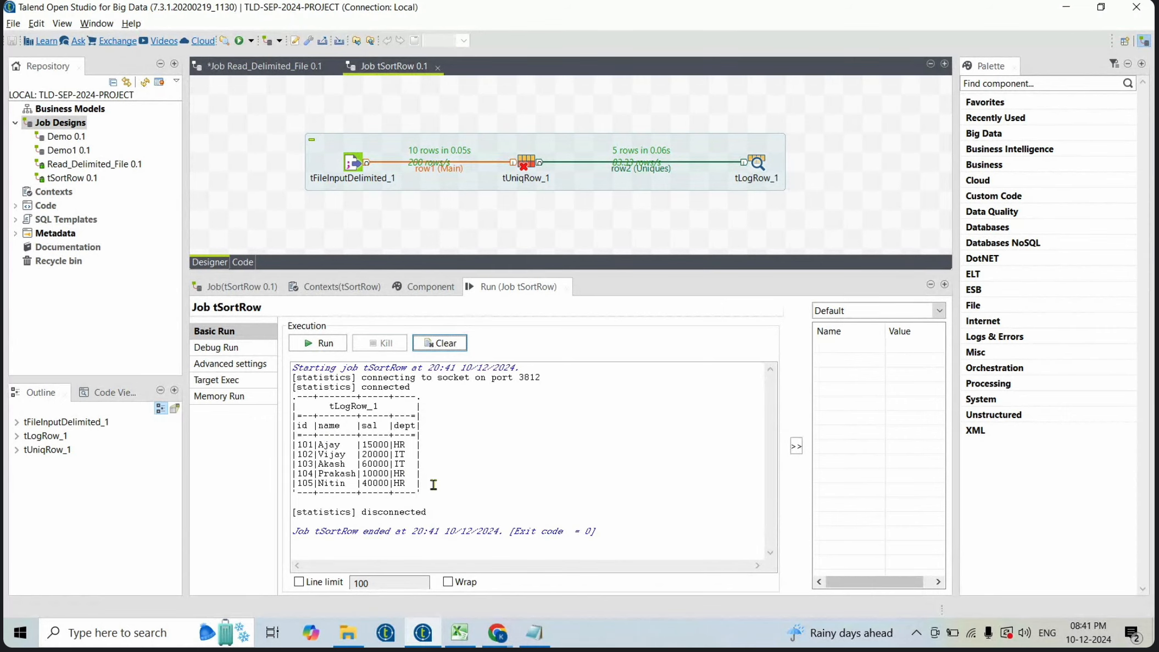
left_click_drag(435, 486, 286, 449)
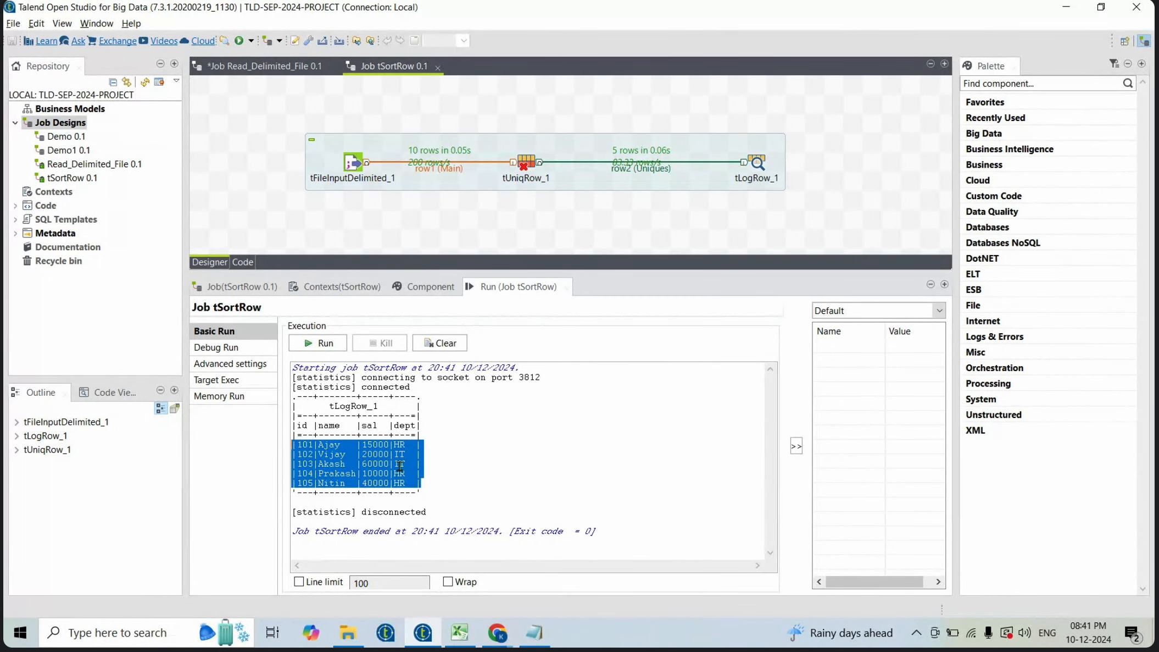
- Reopen EMP.txt, delete rows so only 101, 102 and a duplicate 101 remain, and save the file
left_click(348, 629)
left_click(273, 96)
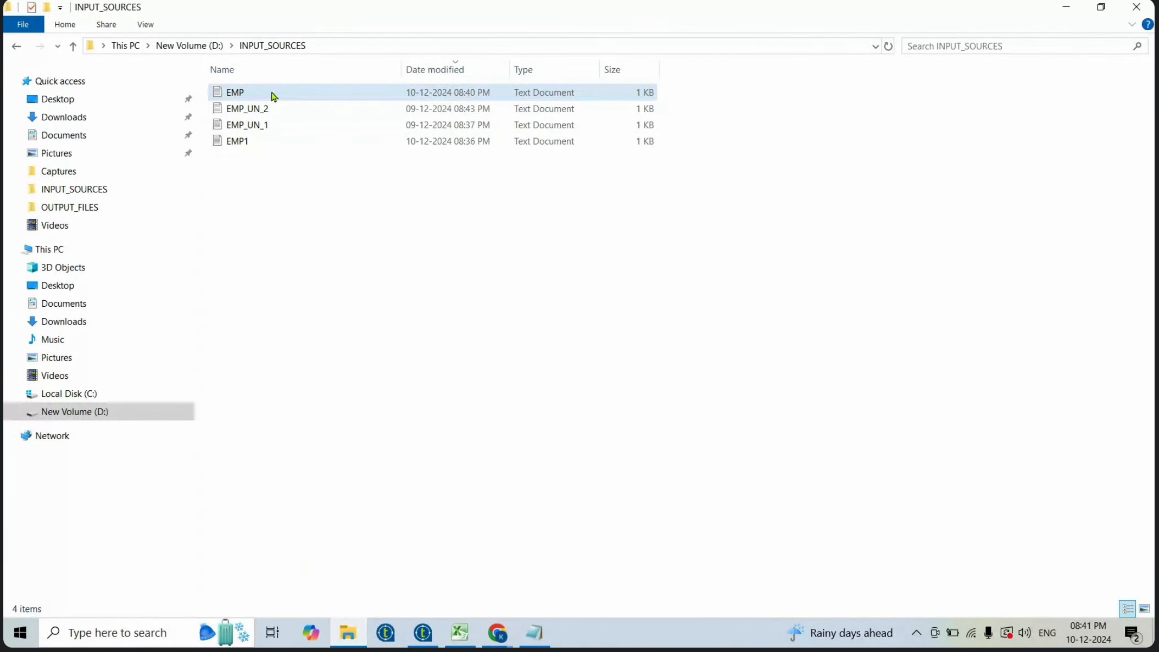
double_click(270, 93)
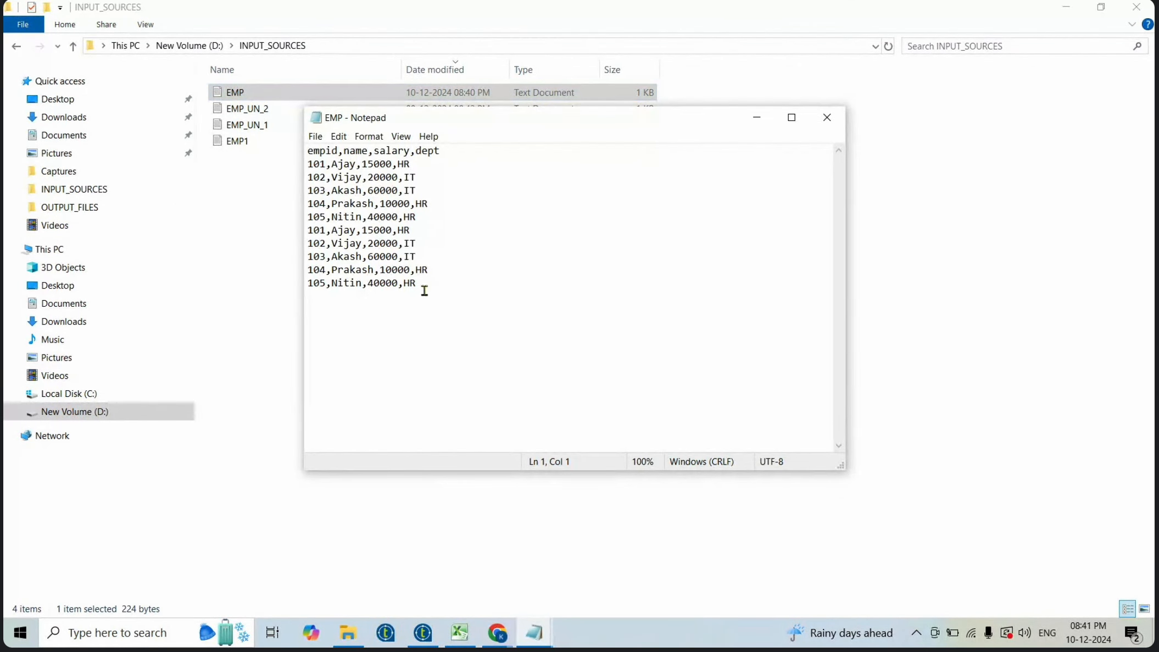
left_click_drag(435, 286, 256, 248)
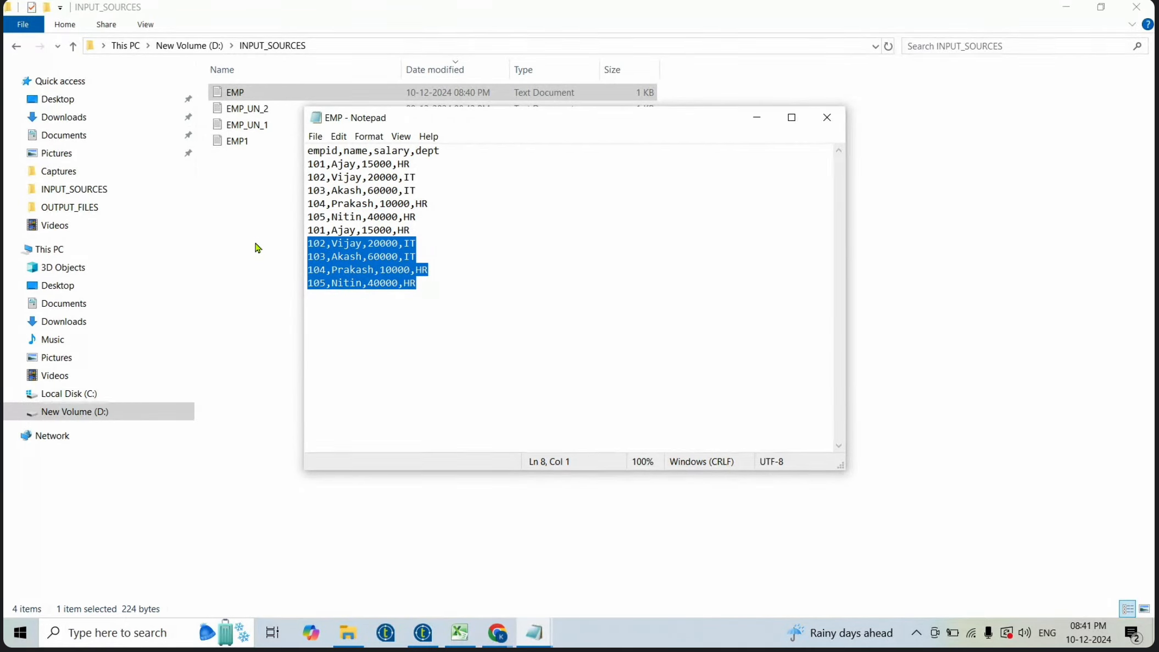
key("Delete")
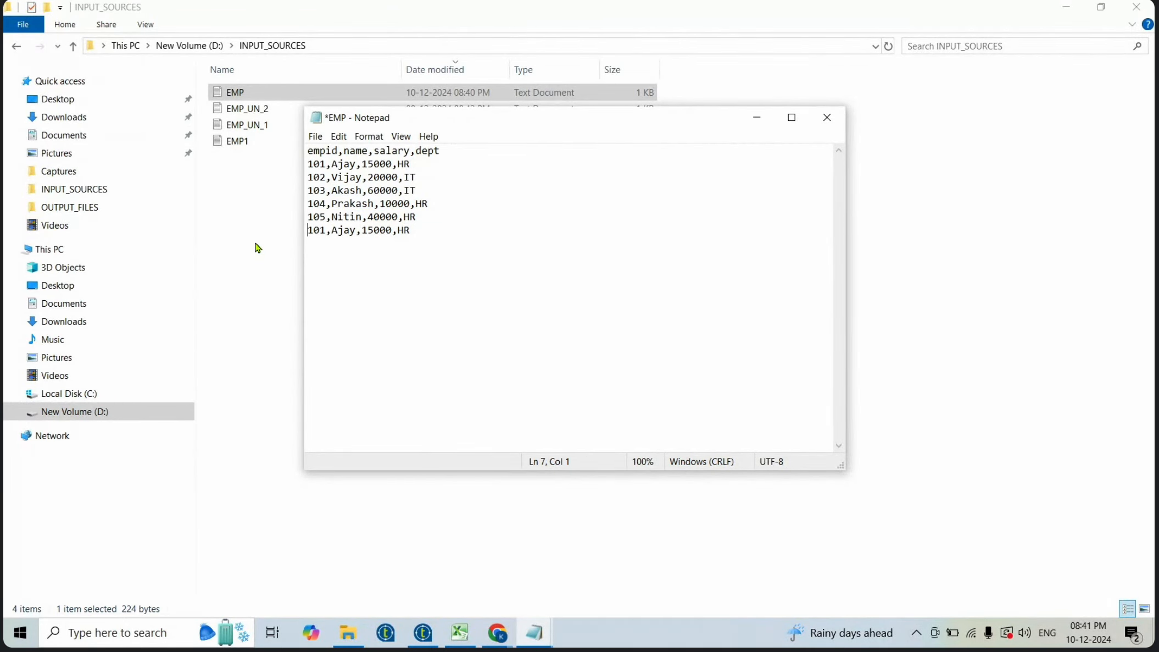
key("End")
key("shift+Up")
key("shift+Up")
key("shift+Up")
key("shift+Up")
key("shift+Up")
key("shift+Down")
key("shift+Down")
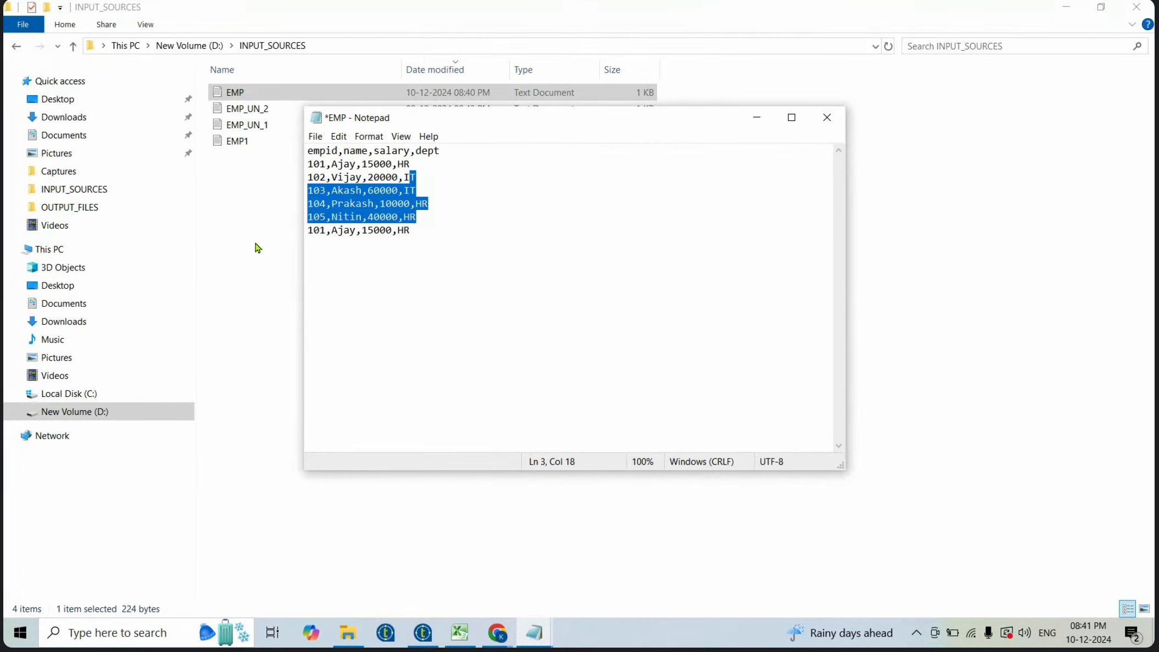
key("shift+Right")
key("Delete")
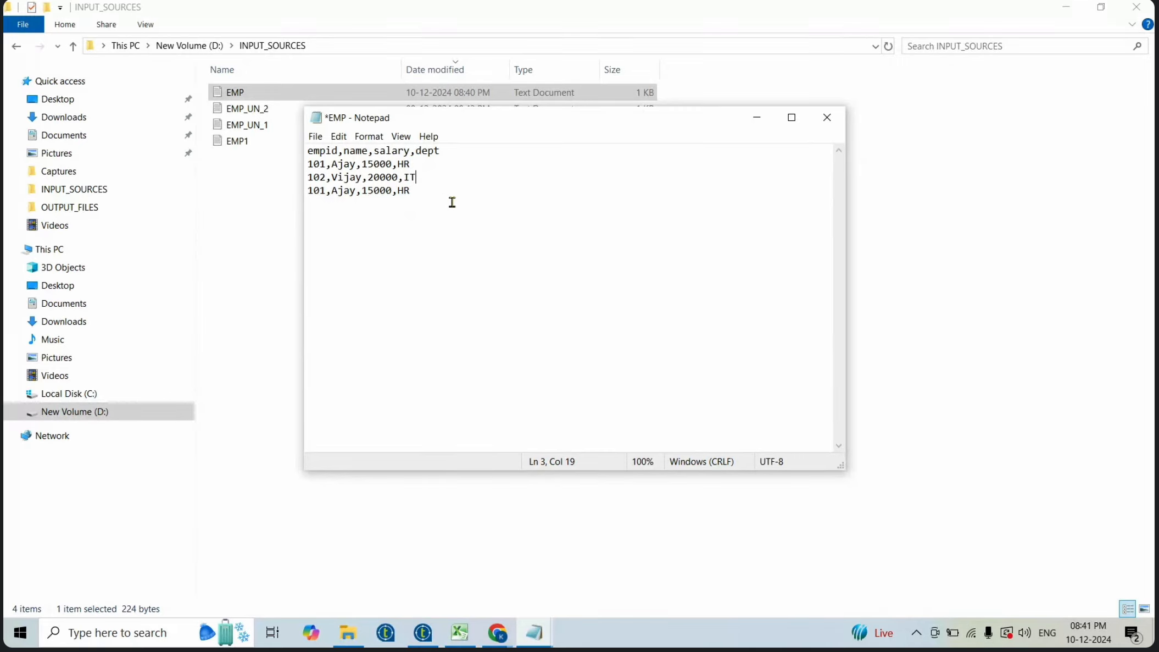
key("ctrl+s")
left_click_drag(422, 190, 292, 190)
left_click_drag(418, 164, 292, 163)
left_click_drag(417, 190, 295, 183)
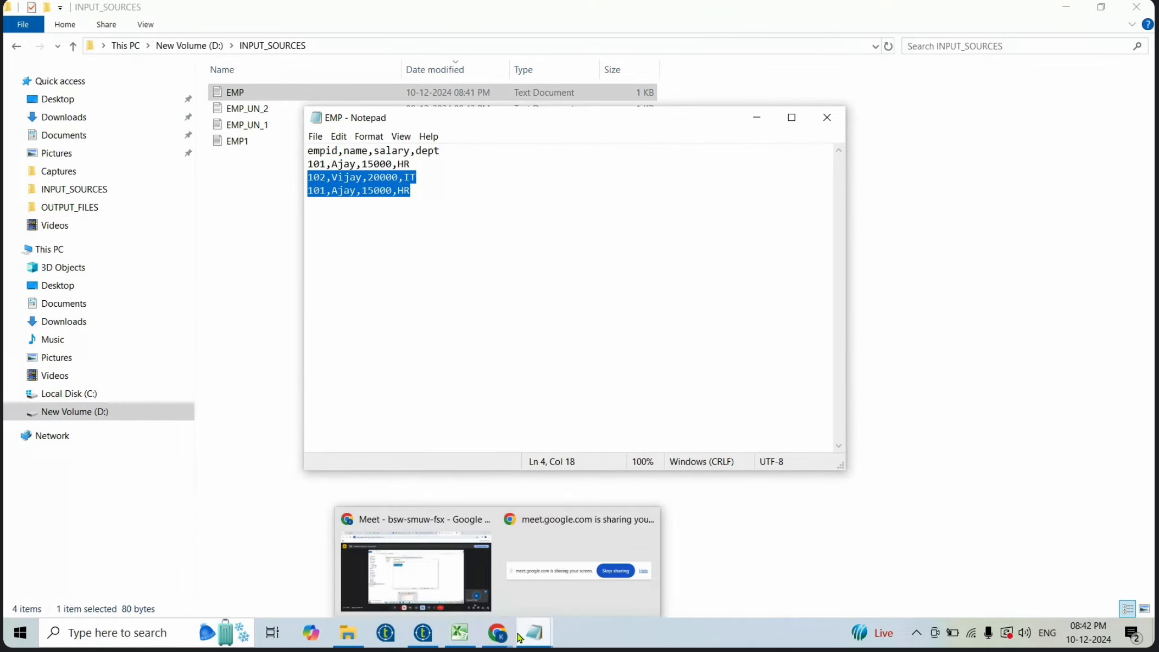
- Clear the console and rerun the job
left_click(423, 632)
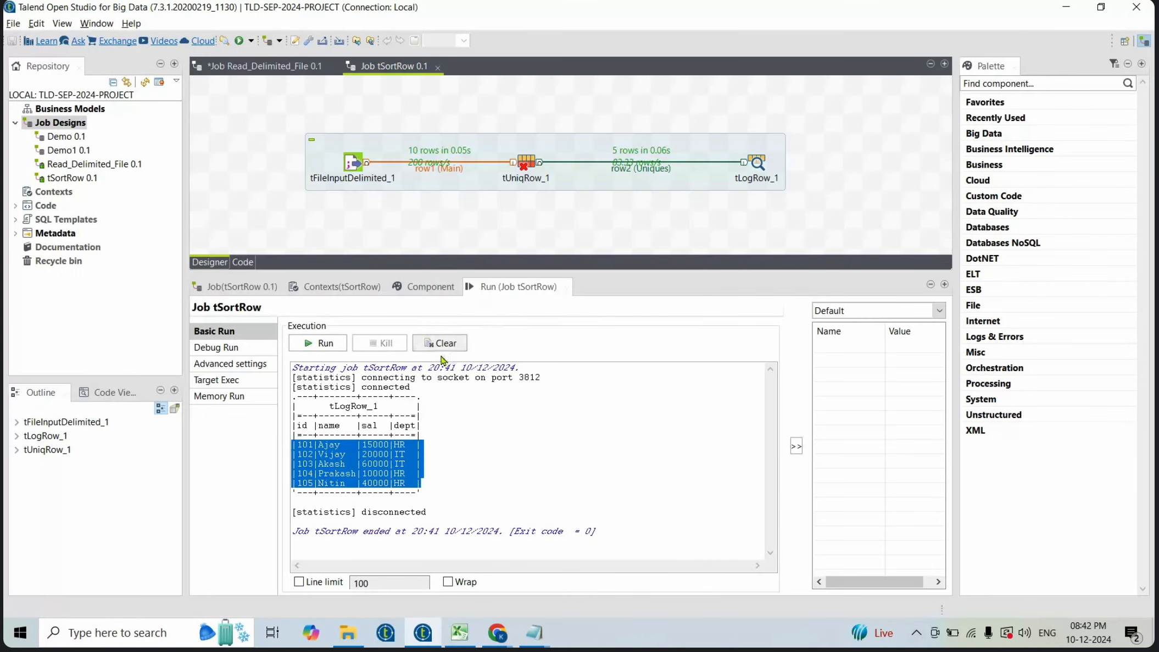
left_click(442, 342)
left_click(323, 343)
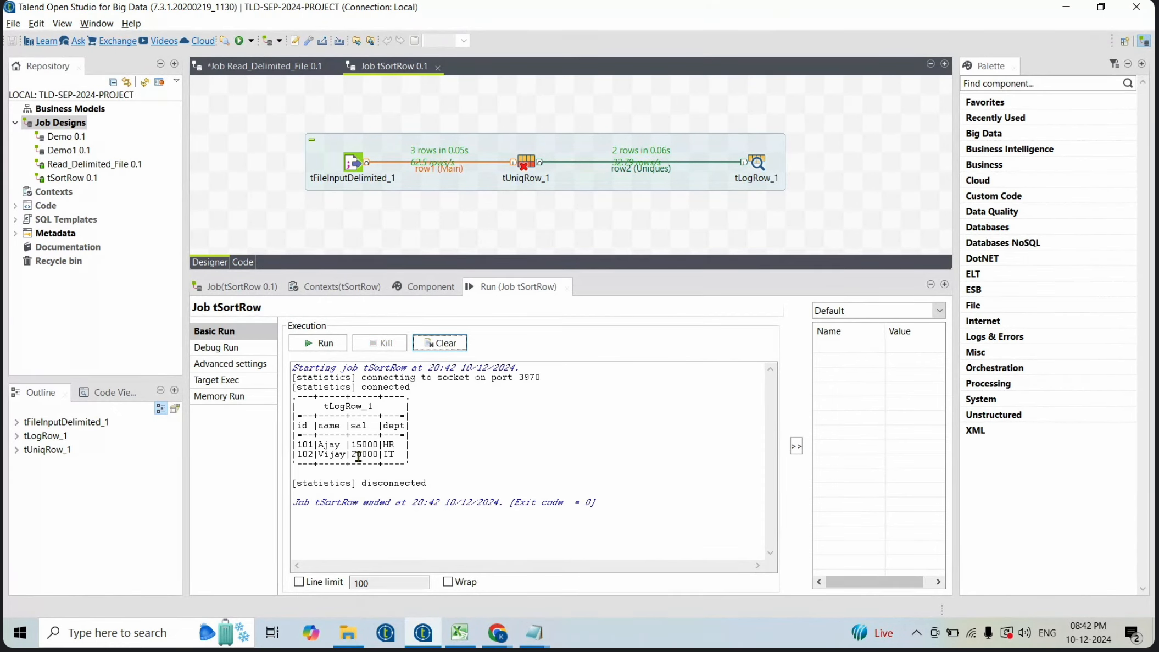
- Switch to EMP.txt in Notepad, add a row 101,Ajay,15000,IT at the end, and save the file
key("alt+Tab")
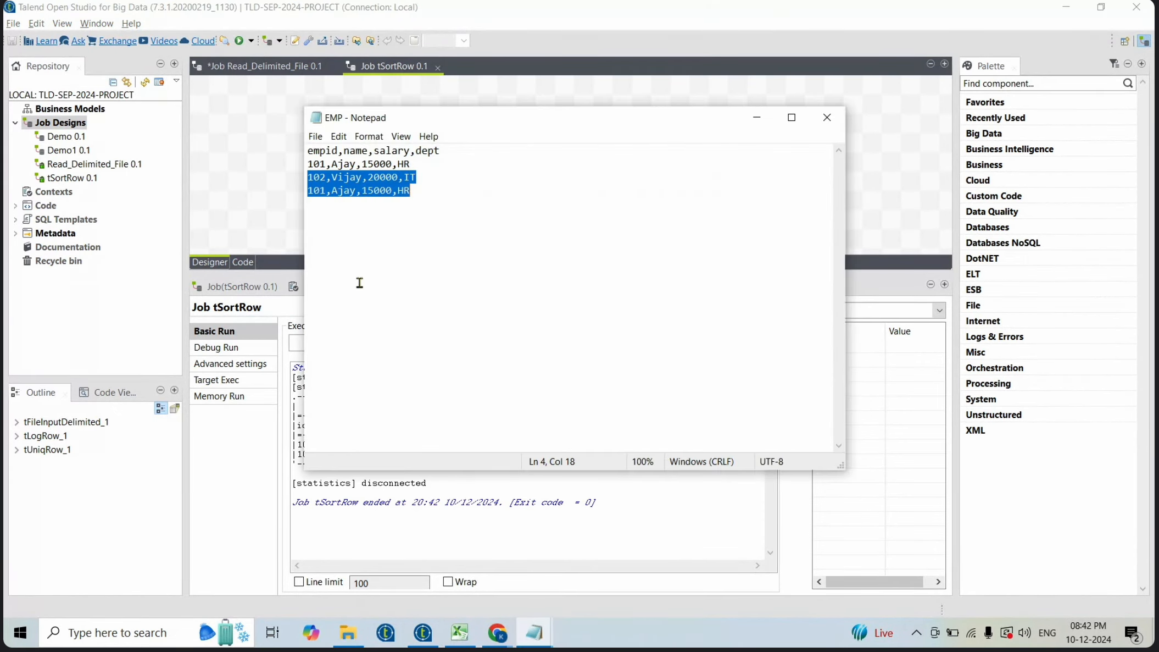
left_click(412, 187)
key("Return")
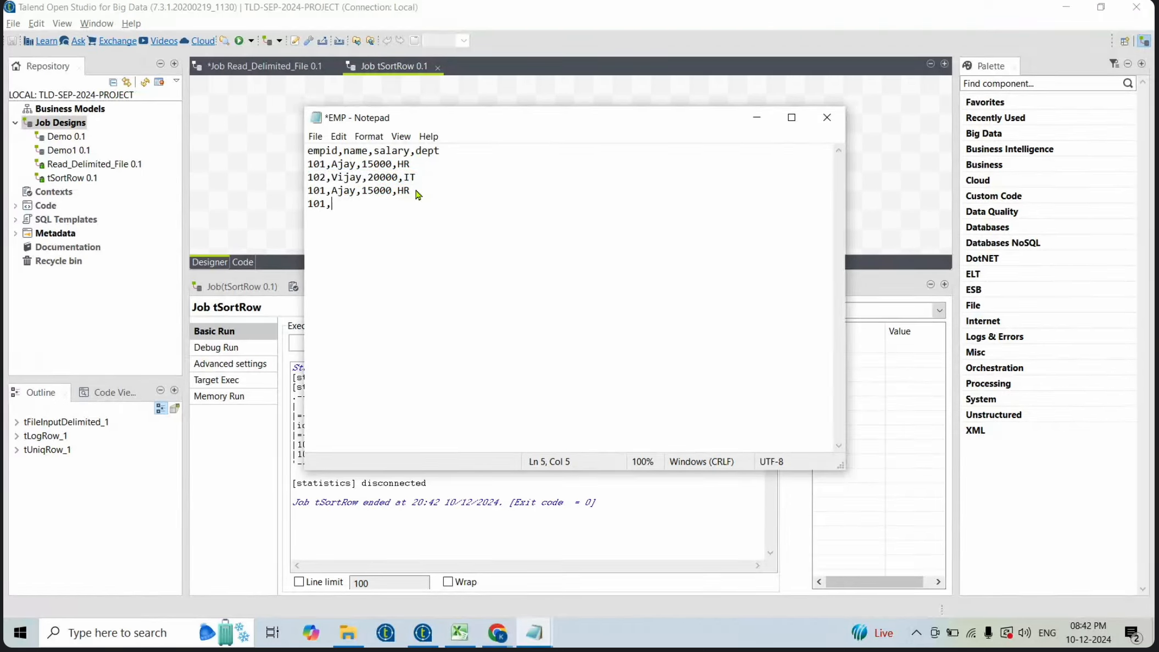
type("101,Aja")
type("y,")
type("2000")
key("BackSpace")
key("BackSpace")
key("BackSpace")
type("0")
key("BackSpace")
key("BackSpace")
key("BackSpace")
type("15000")
type(",IT")
key("ctrl+s")
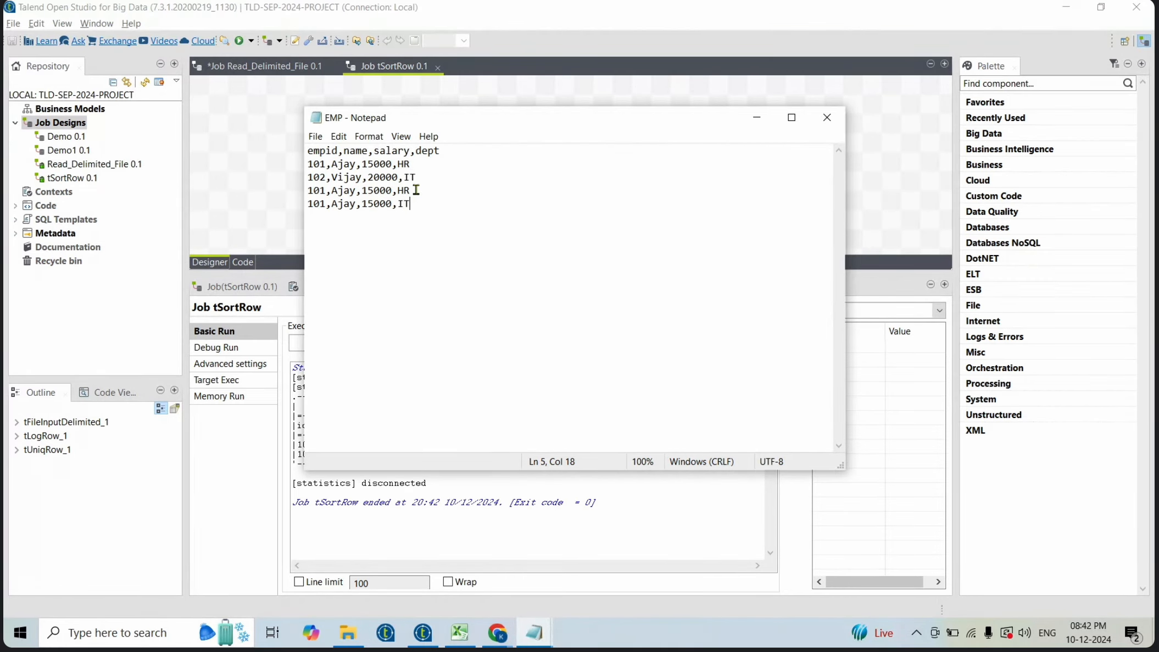
- Highlight and compare the two 101 Ajay rows in EMP.txt, switching between the job and the file
left_click_drag(432, 205, 308, 190)
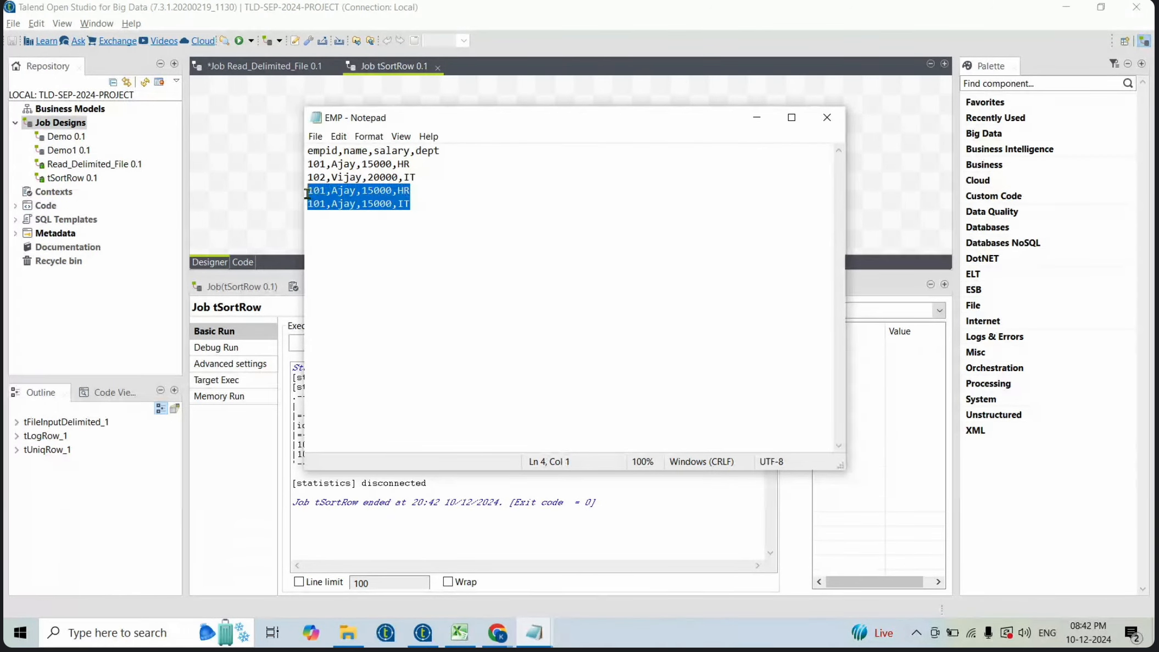
left_click(429, 209)
left_click_drag(428, 209, 301, 192)
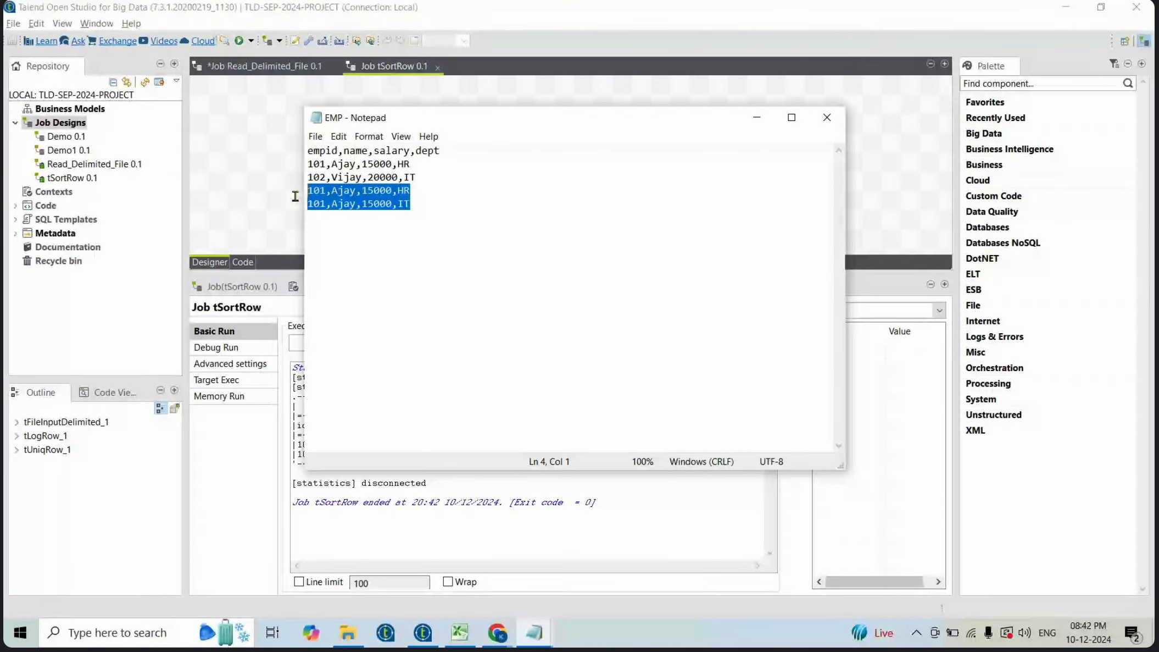
left_click(324, 204)
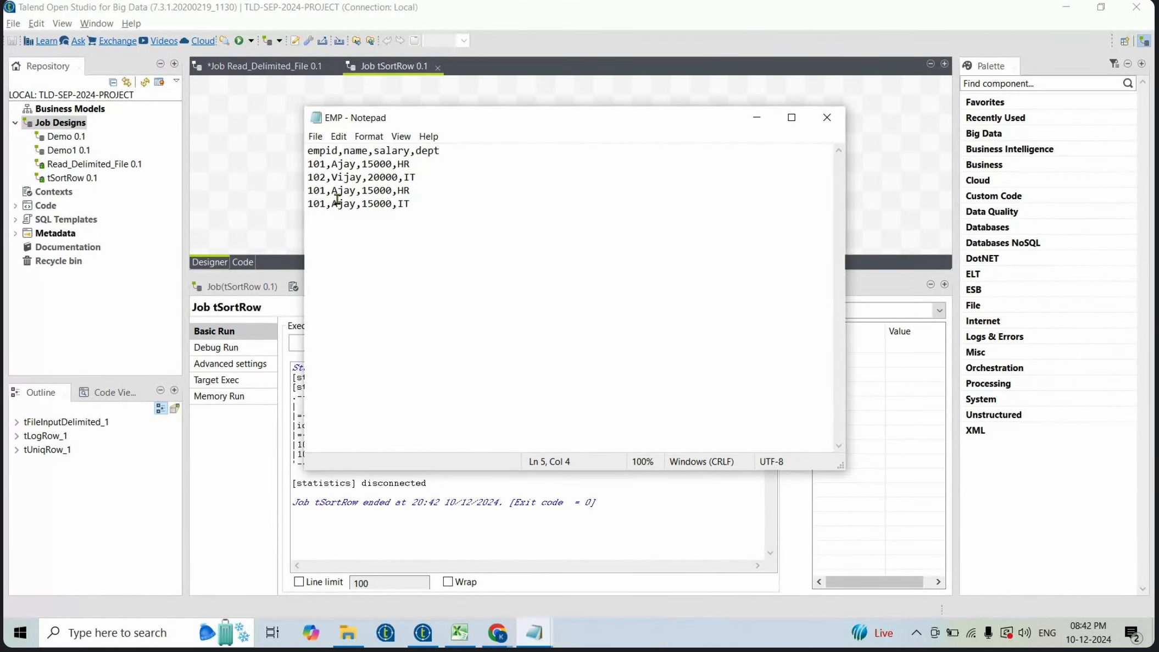
triple_click(341, 190)
left_click(344, 205)
left_click_drag(308, 190, 395, 190)
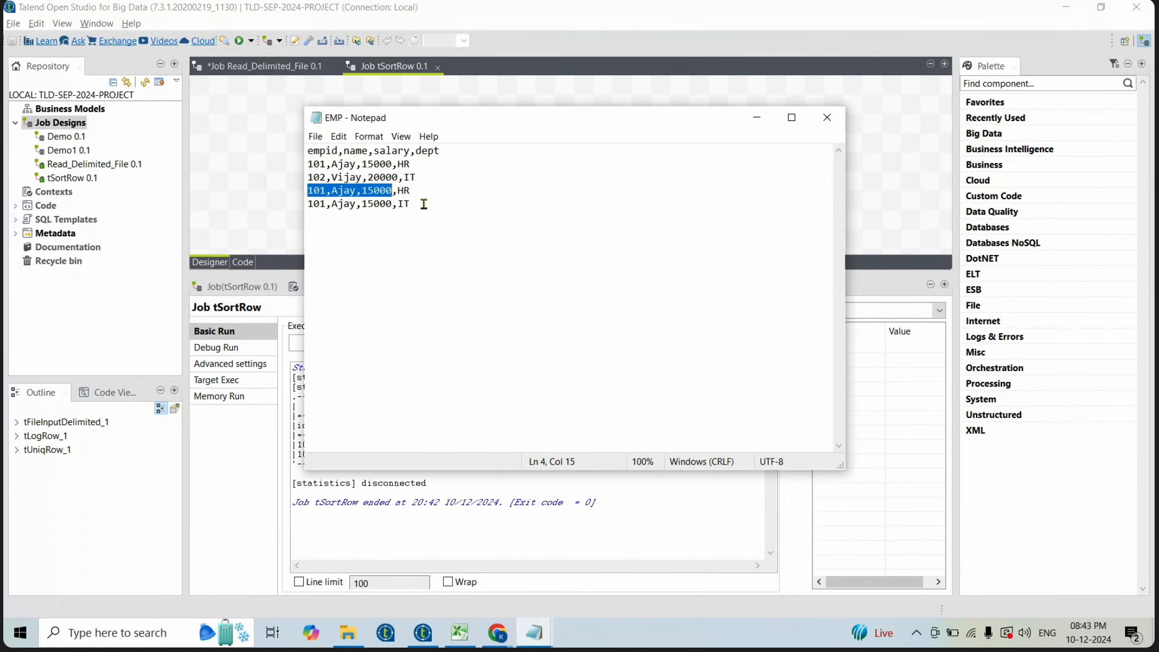
left_click_drag(412, 203, 305, 196)
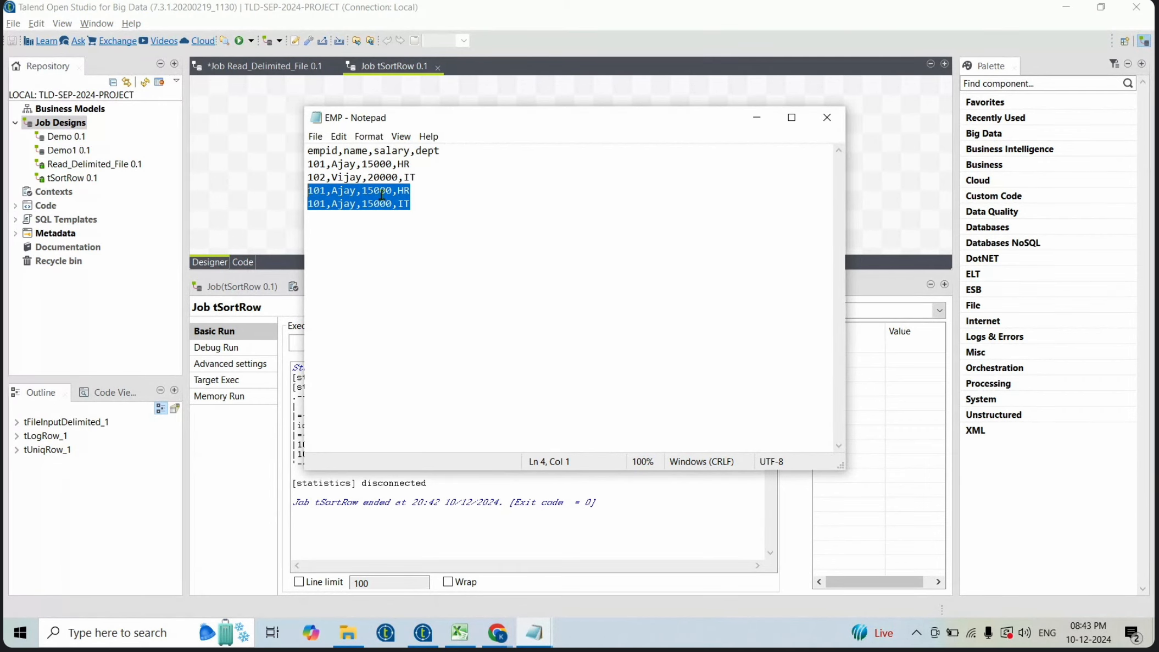
left_click(407, 203)
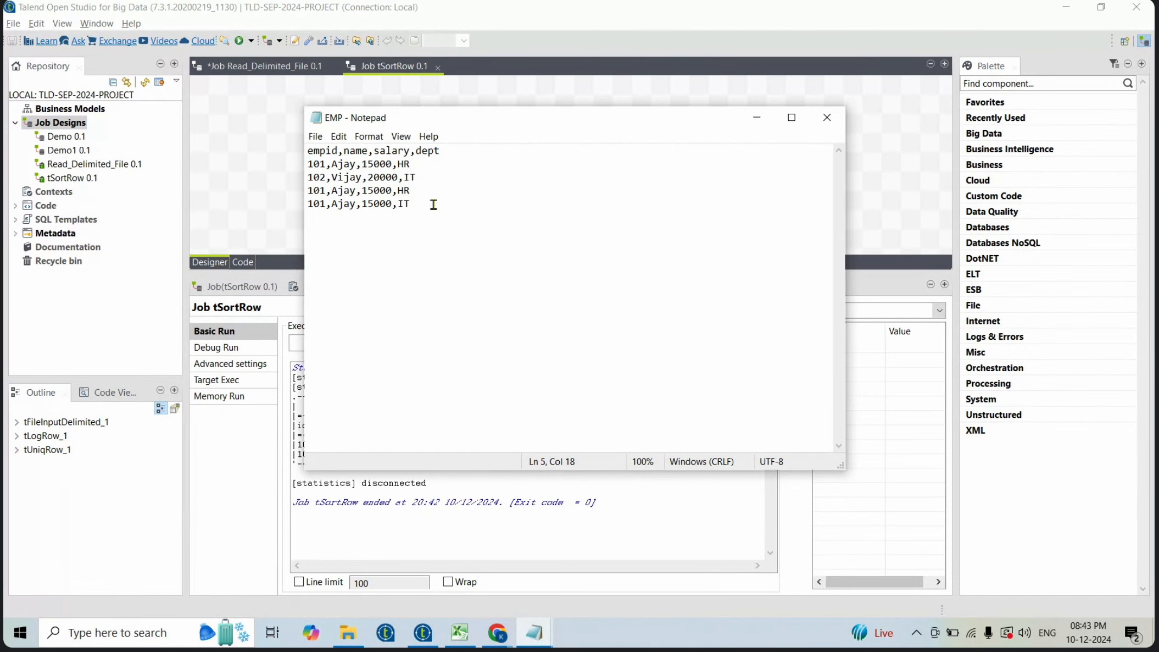
left_click_drag(434, 203, 297, 196)
left_click(297, 199)
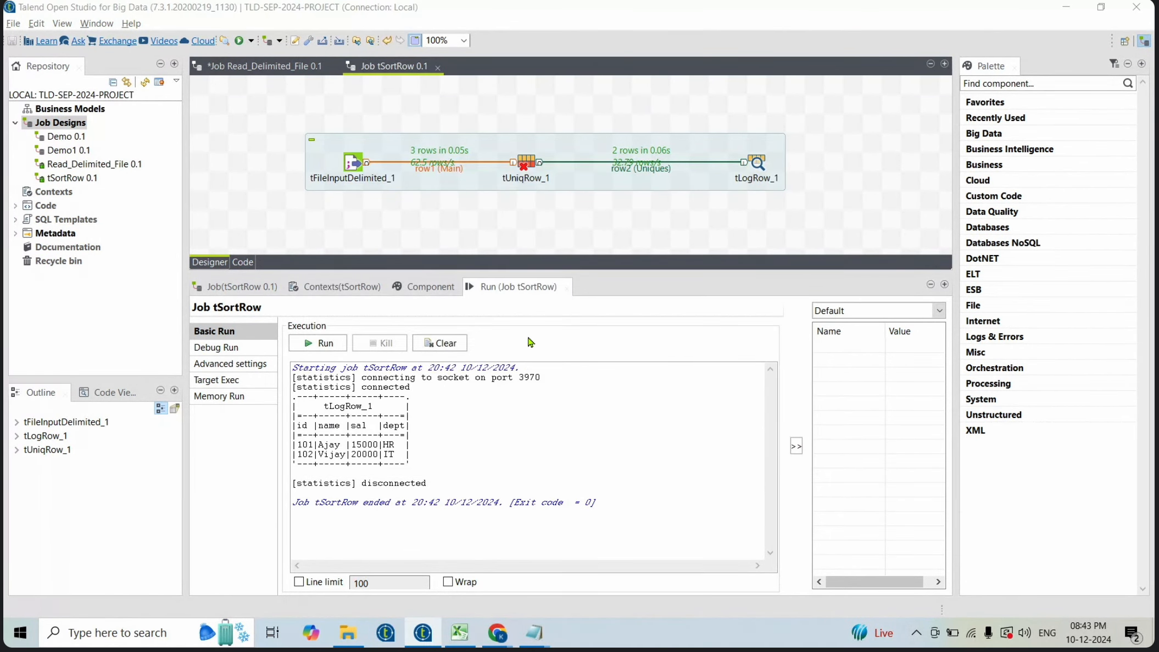
key("alt+Tab")
left_click(434, 207)
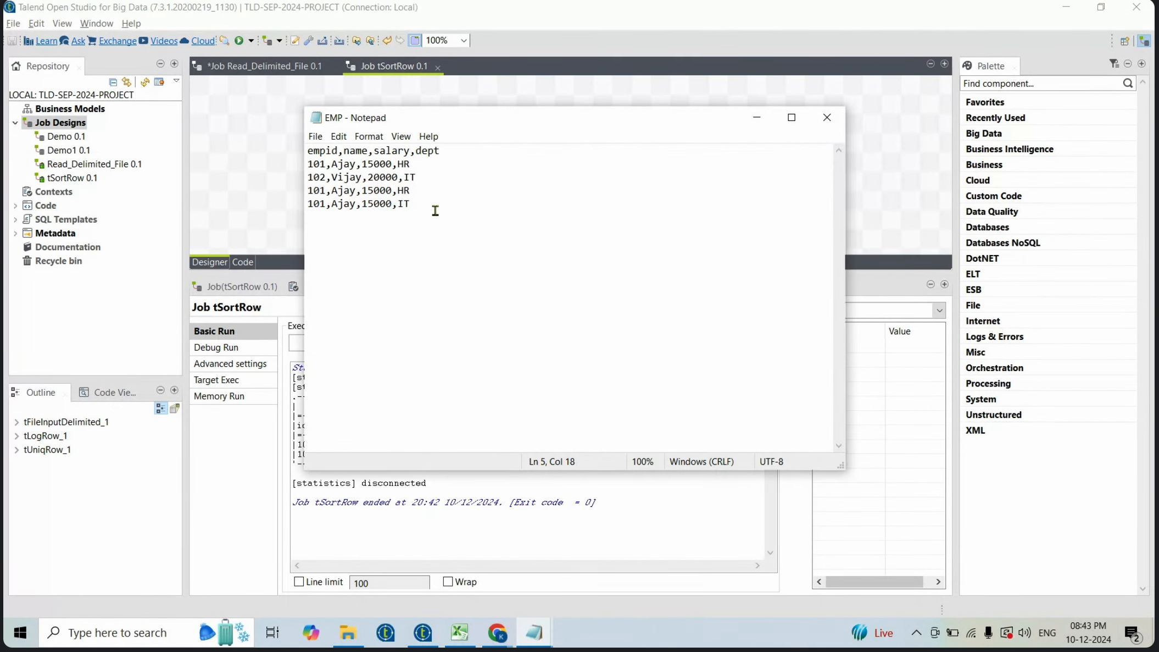
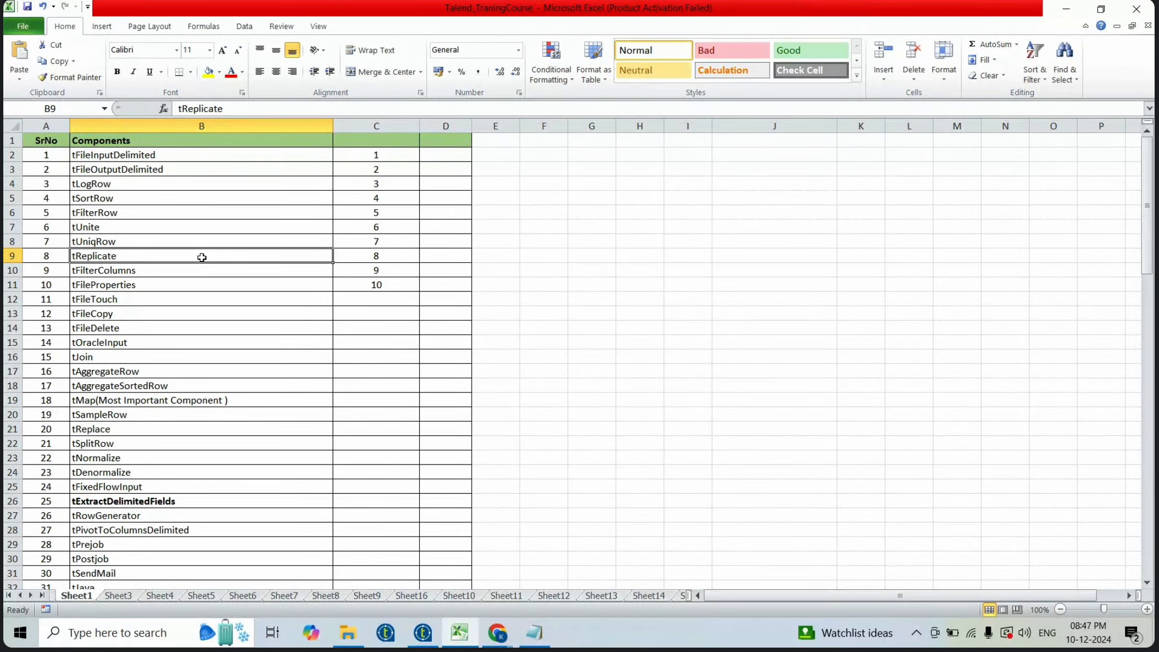
- Return to the Talend job and delete the tUniqRow and tLogRow components from the canvas
key("alt+Tab")
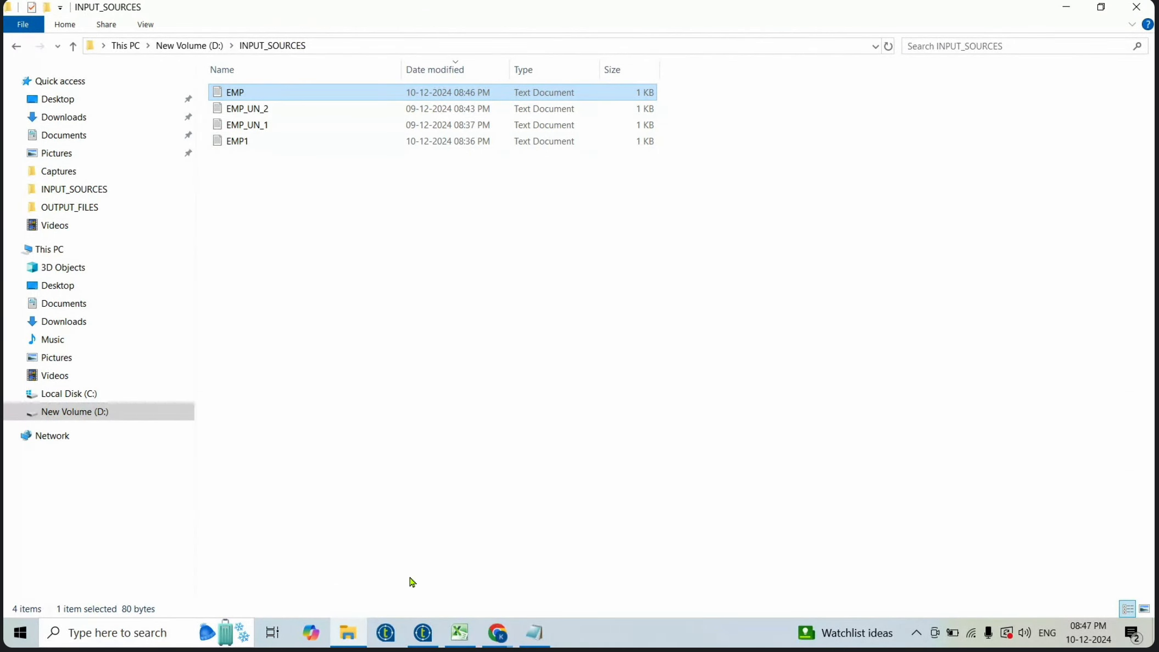
left_click(422, 633)
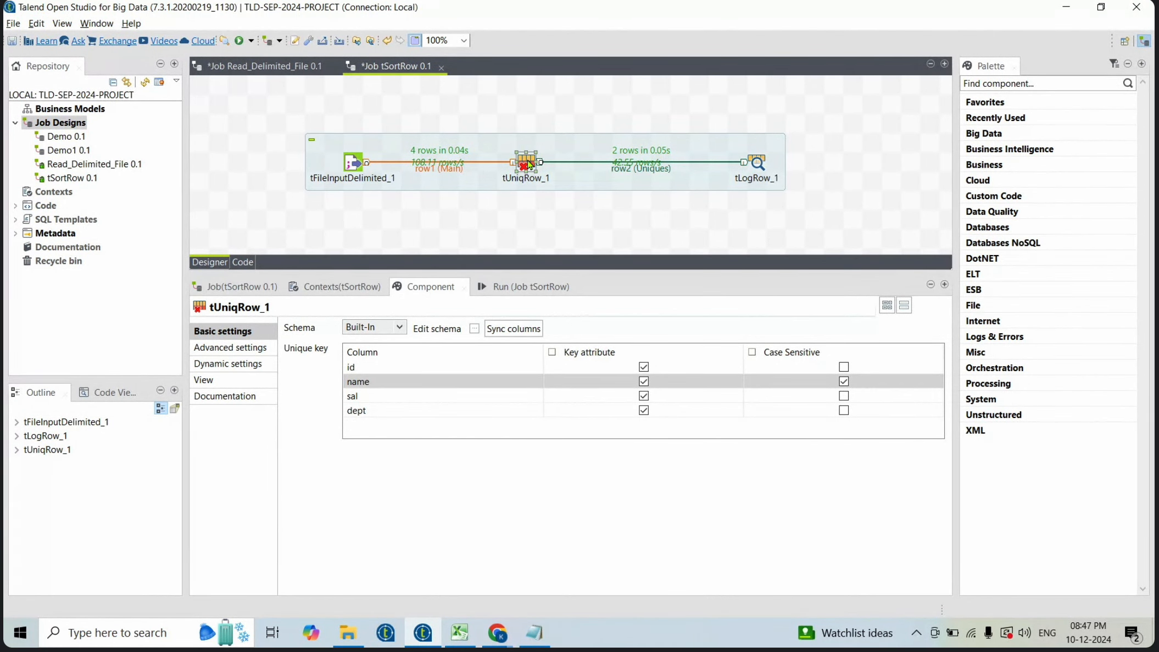
key("Delete")
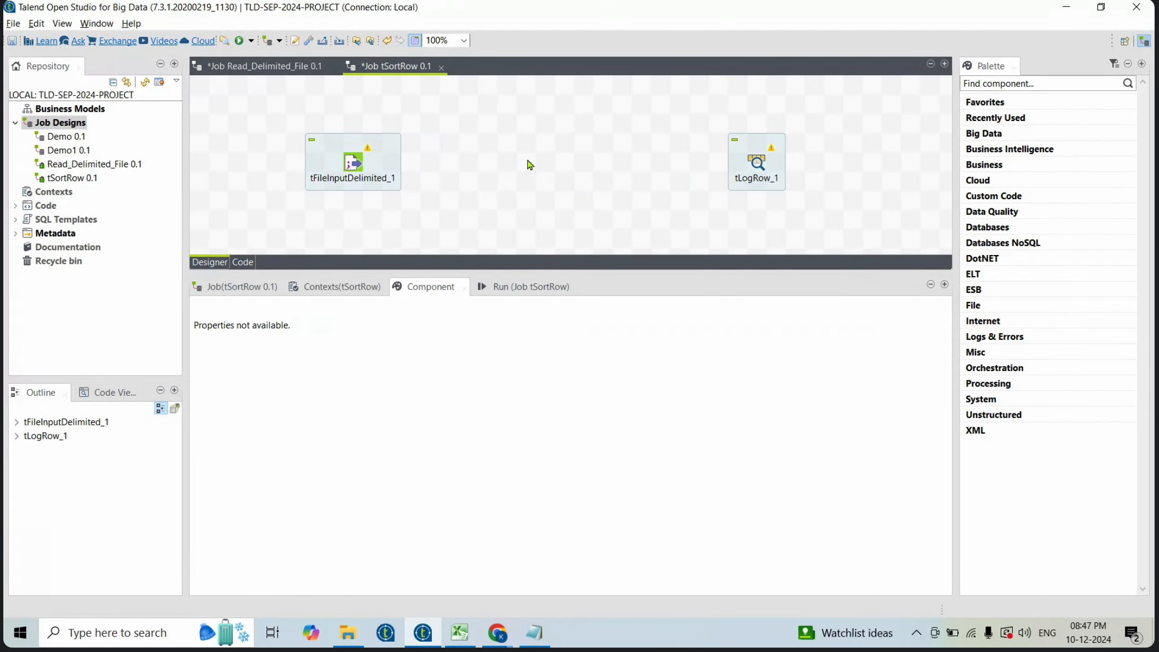
left_click(756, 161)
key("Delete")
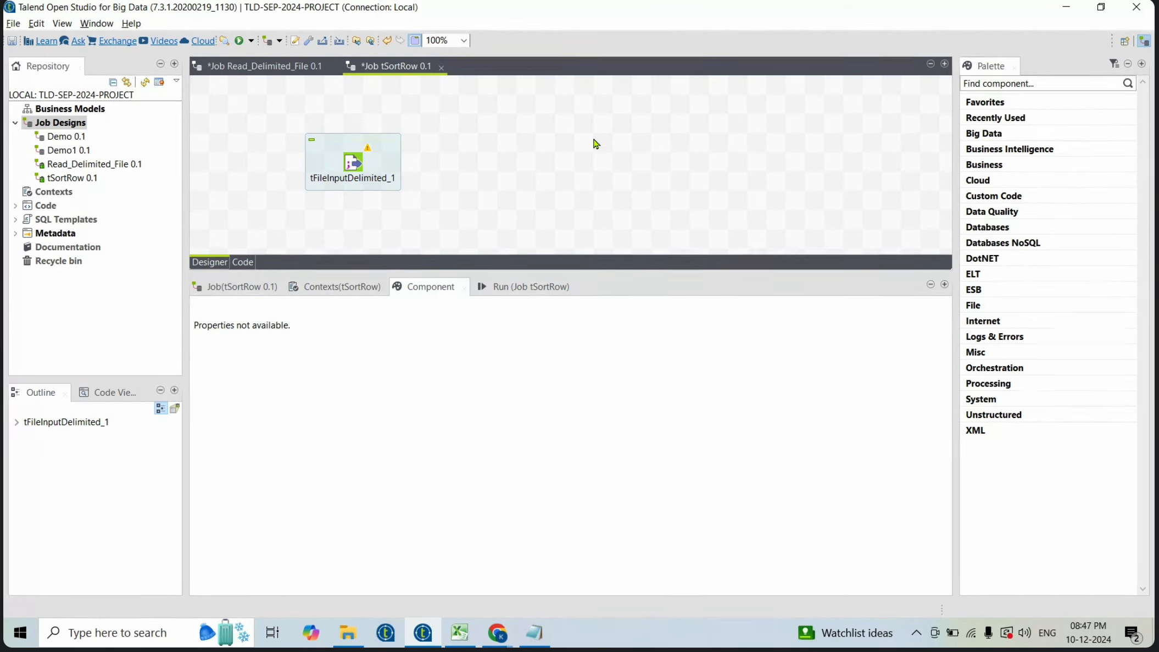
- Add a tReplicate component, connect the tFileInputDelimited main row to it, and confirm its schema
type("trepli")
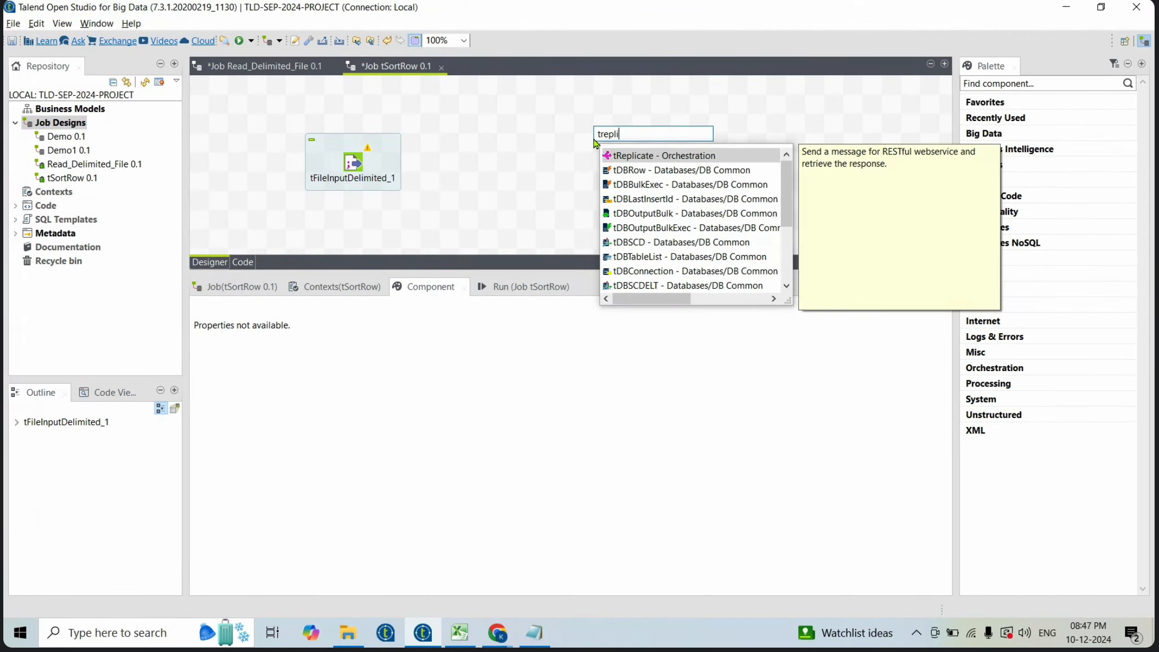
key("Return")
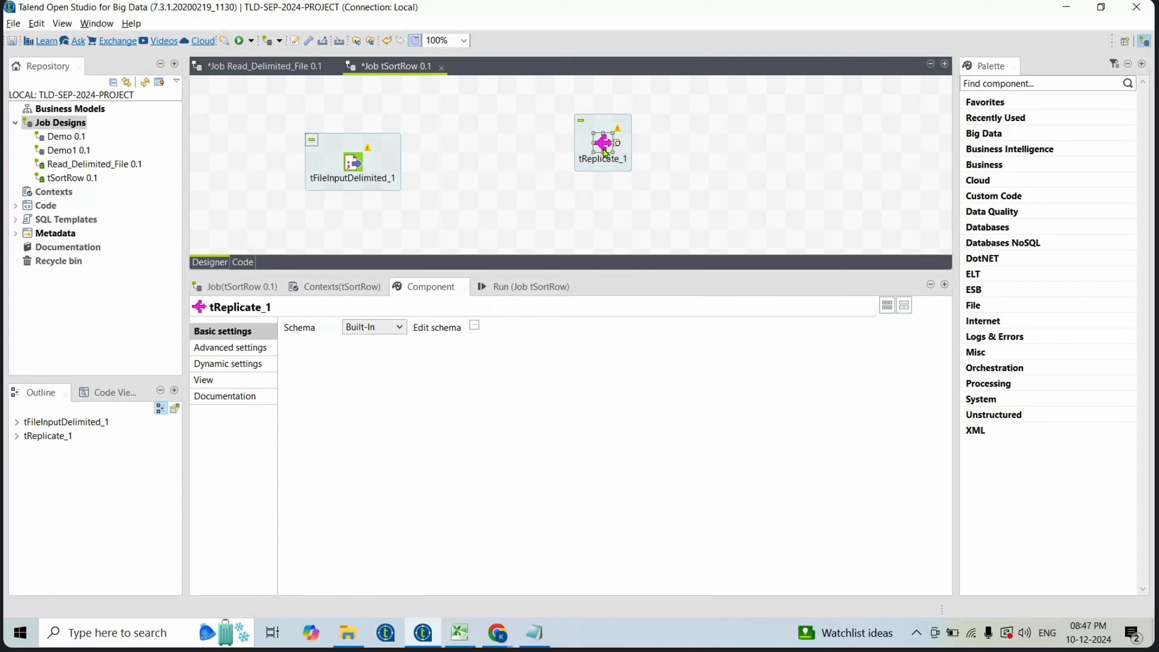
left_click_drag(602, 144, 509, 175)
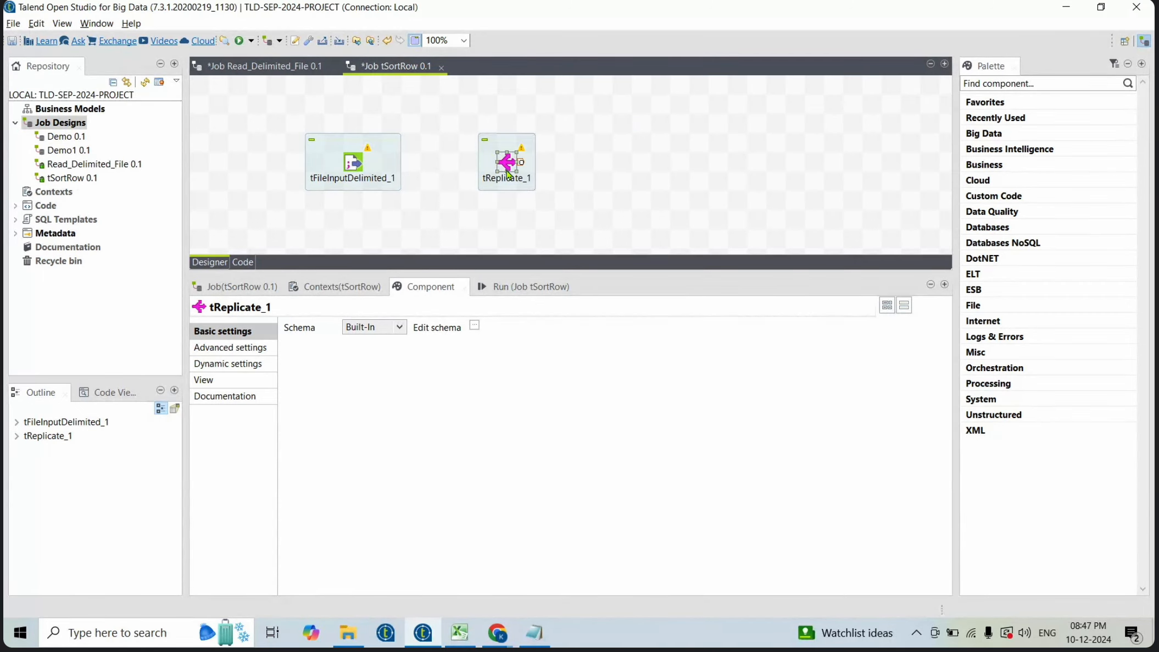
left_click(358, 164)
left_click_drag(369, 167, 502, 165)
left_click(502, 165)
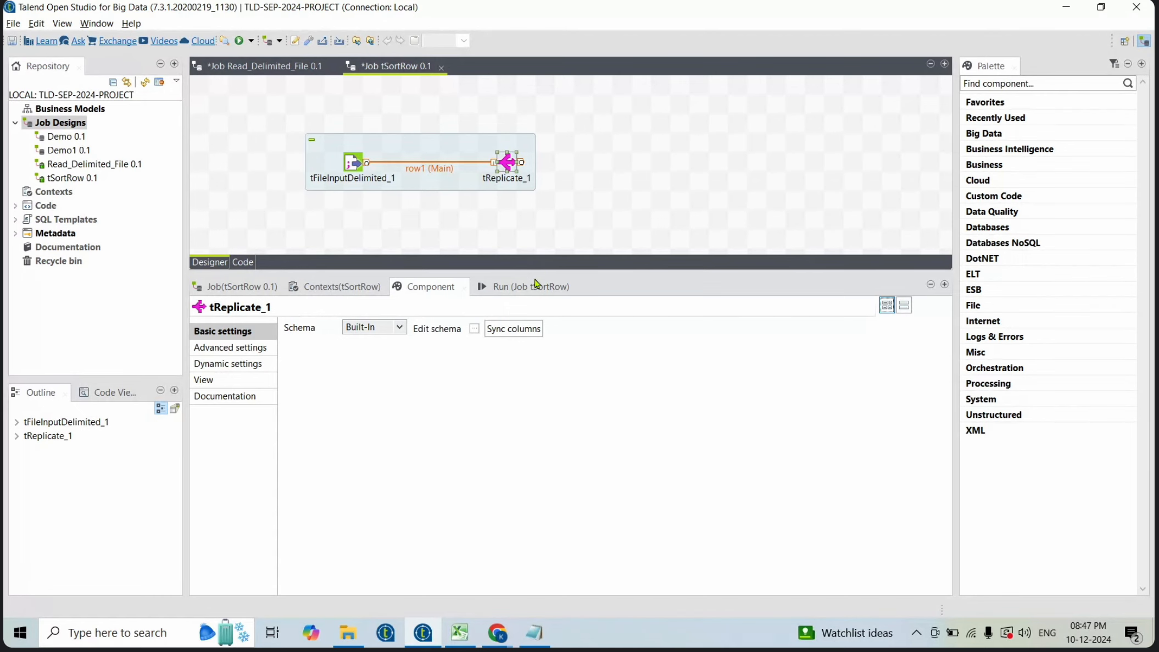
left_click(475, 329)
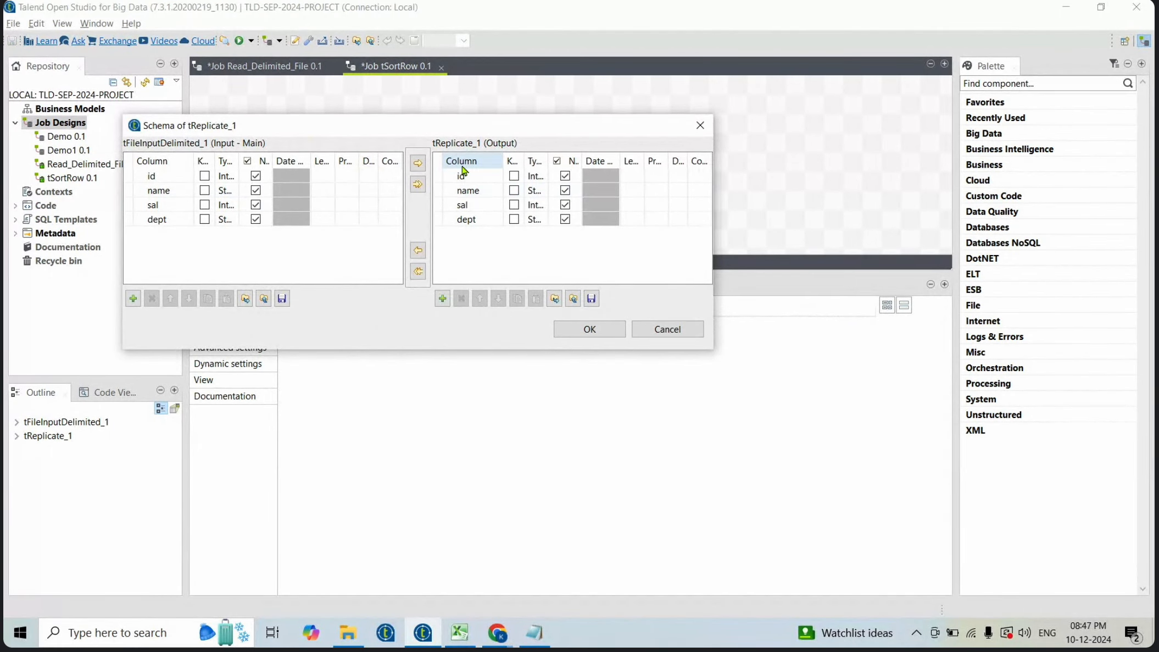
left_click(587, 328)
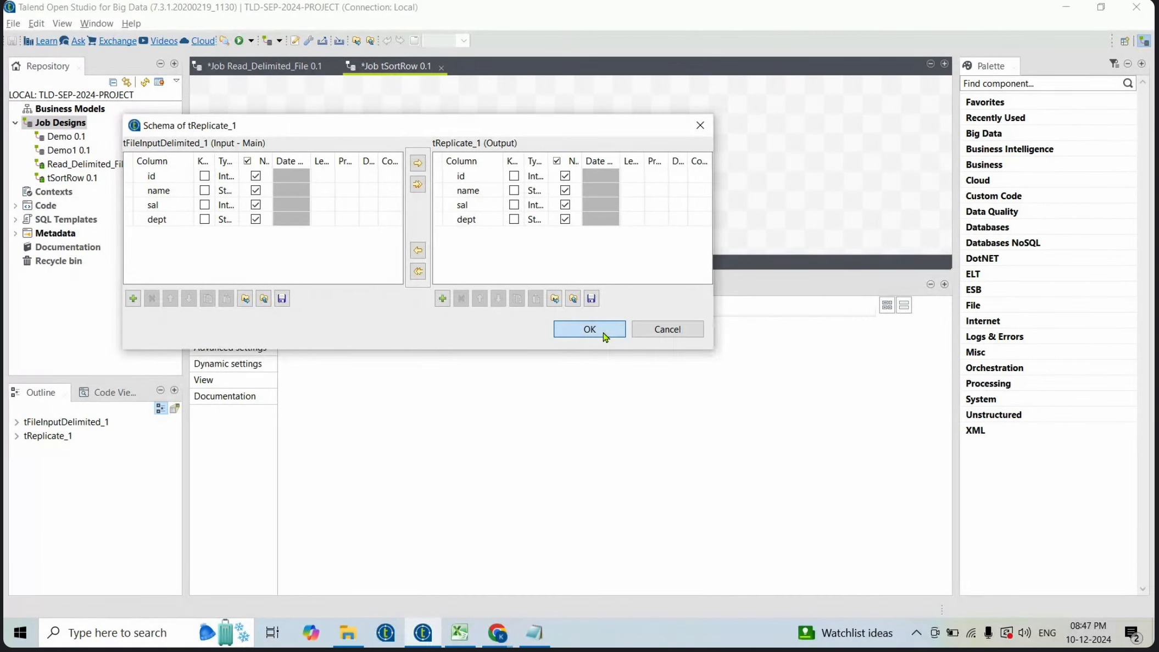
- Add a tLogRow component beside tReplicate and set its mode to Table
left_click(628, 152)
type("log")
key("Return")
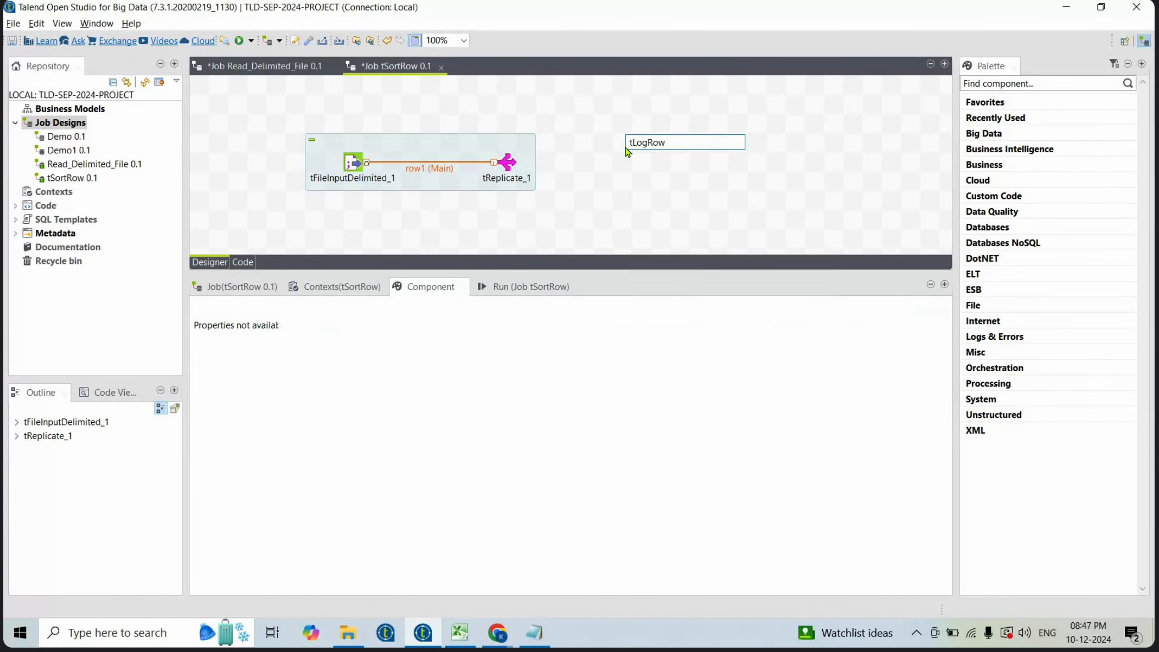
left_click_drag(624, 144, 662, 163)
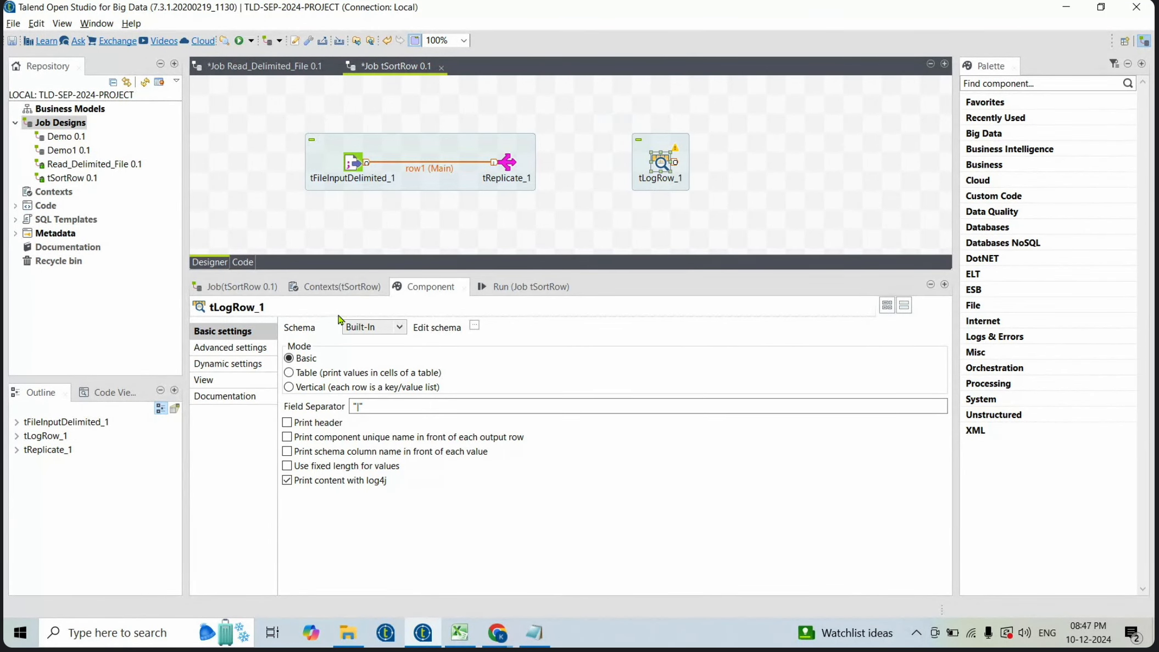
left_click(289, 373)
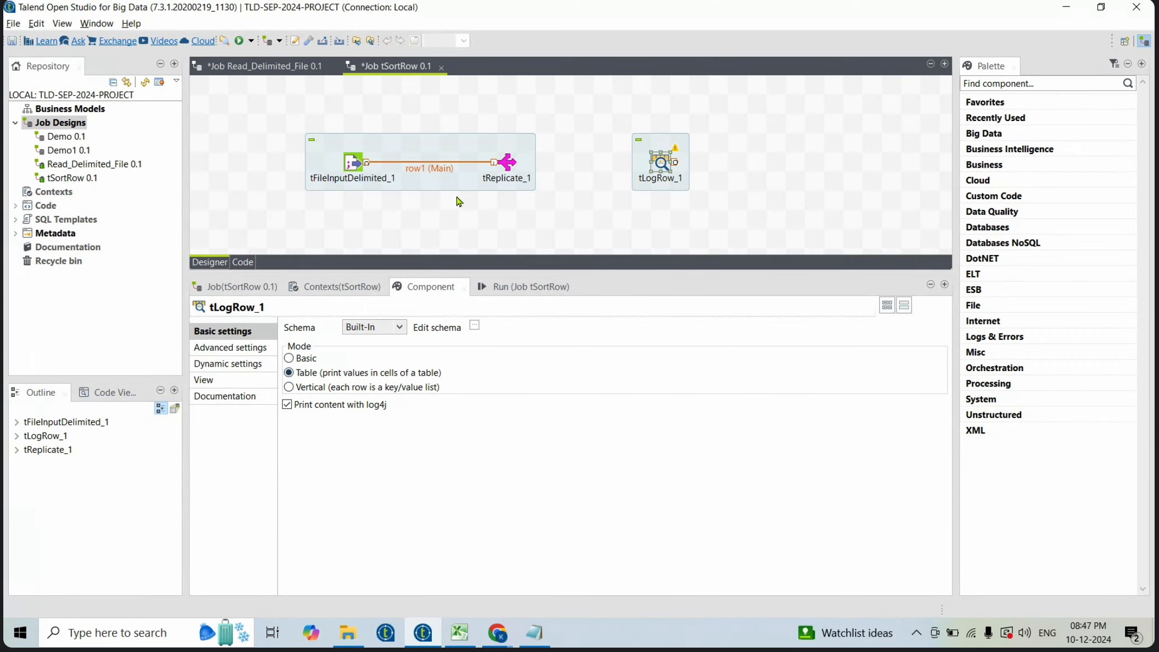
- Connect tReplicate to tLogRow_1, sync its columns, and move tLogRow_1 upward
left_click(507, 167)
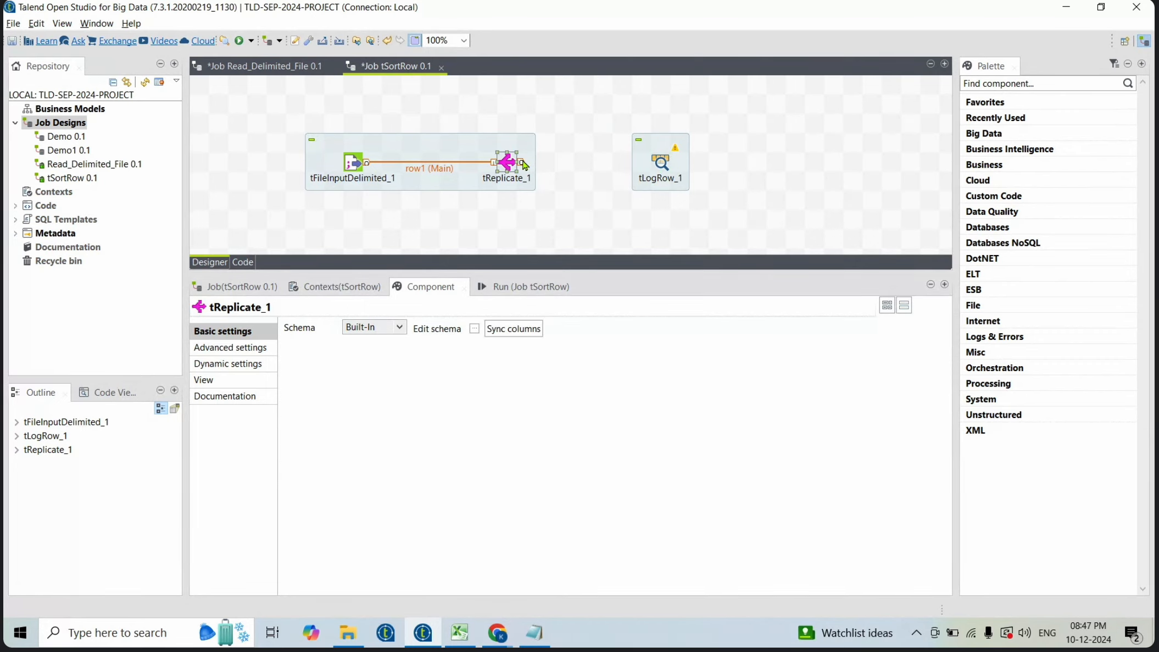
left_click_drag(522, 162, 659, 163)
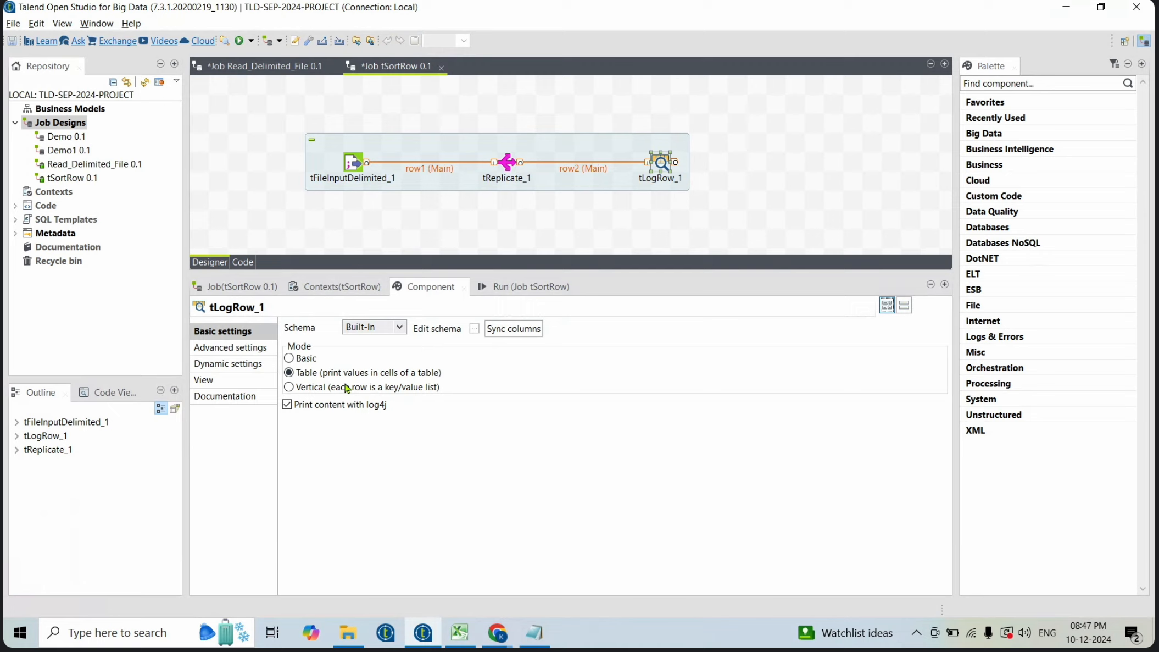
left_click(514, 328)
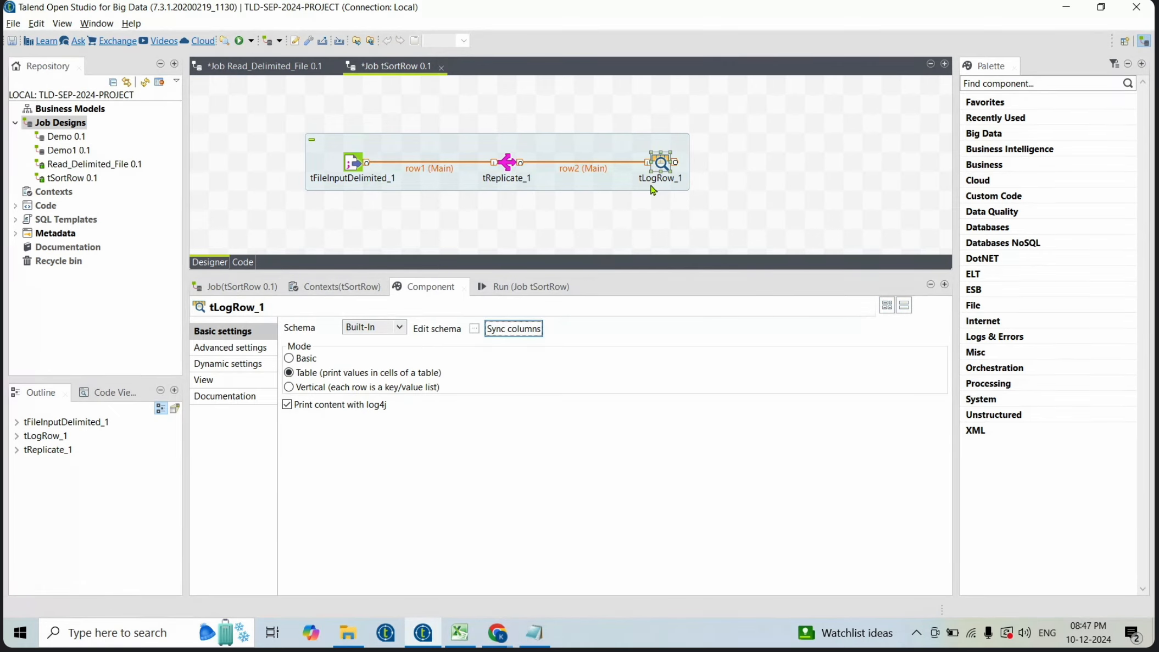
left_click_drag(659, 164, 652, 118)
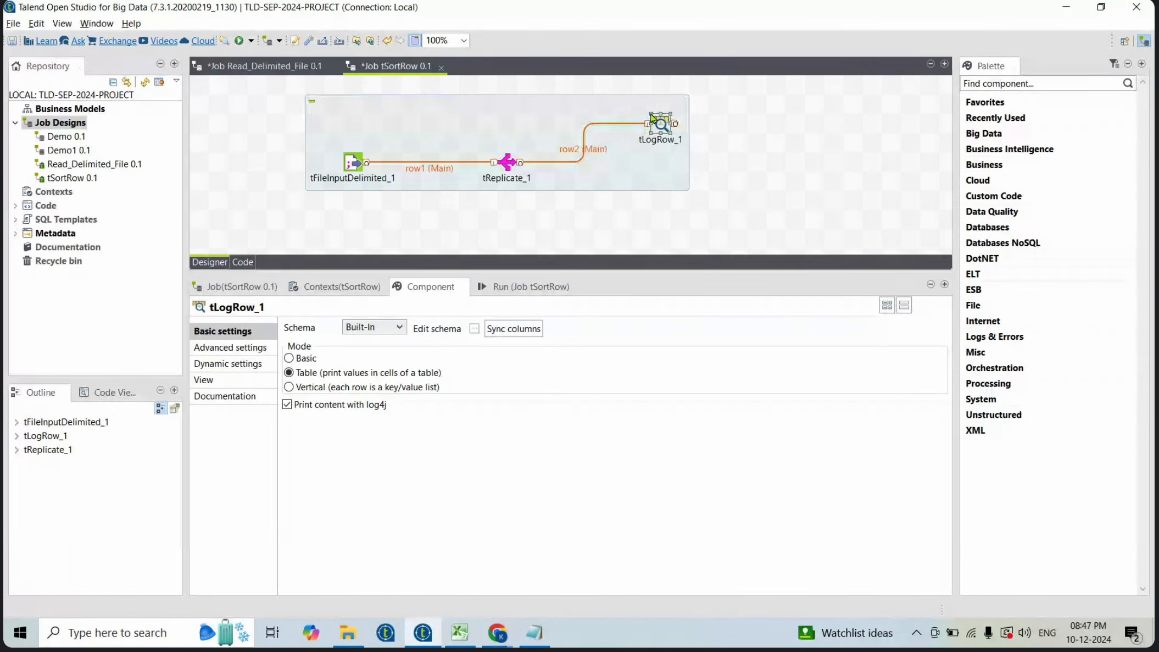
- Save the job, clear the console and run it
key("ctrl+s")
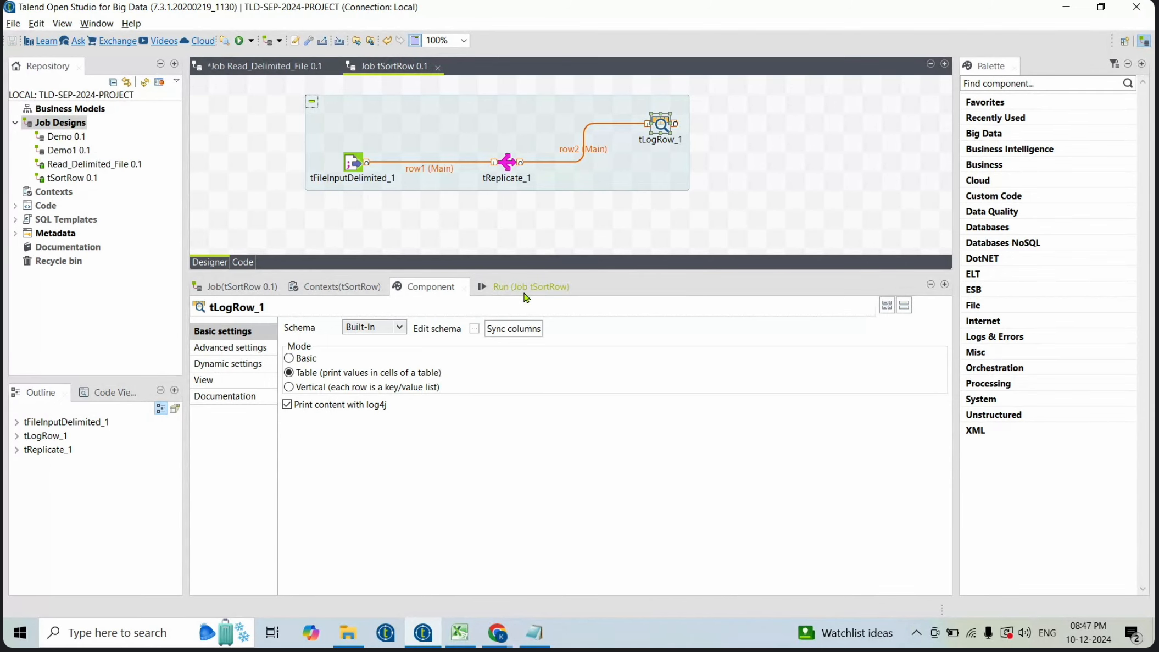
left_click(524, 294)
left_click(440, 343)
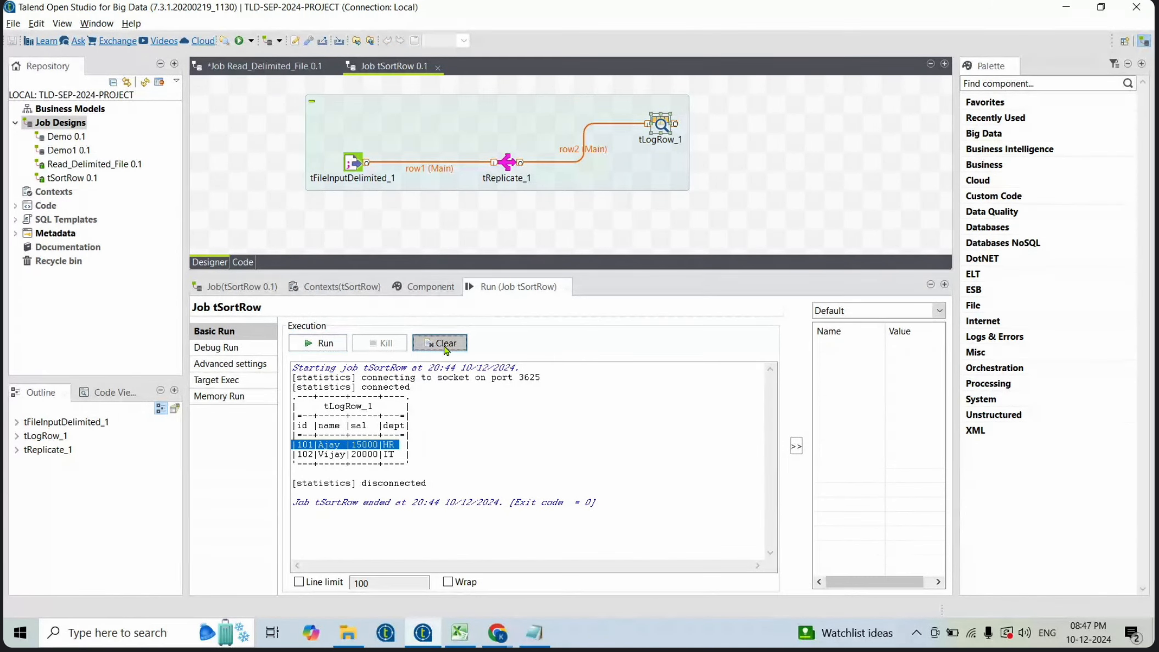
left_click(317, 346)
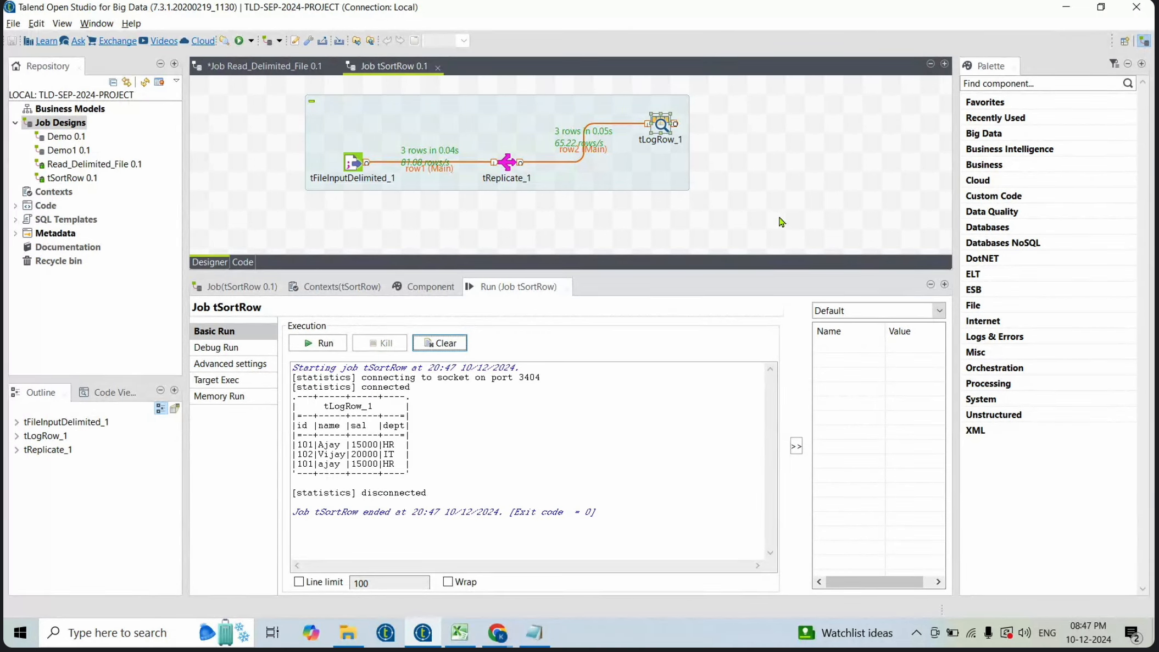
- Move tLogRow_1 higher and add a second tLogRow component below it
left_click(667, 126)
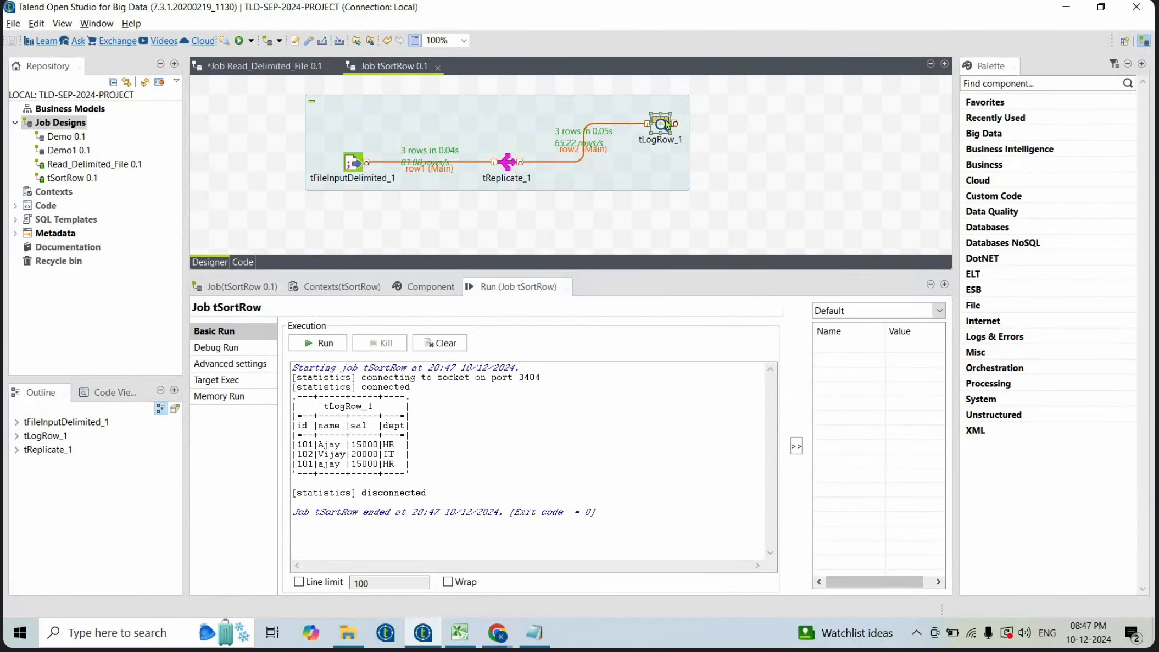
left_click_drag(662, 126, 662, 107)
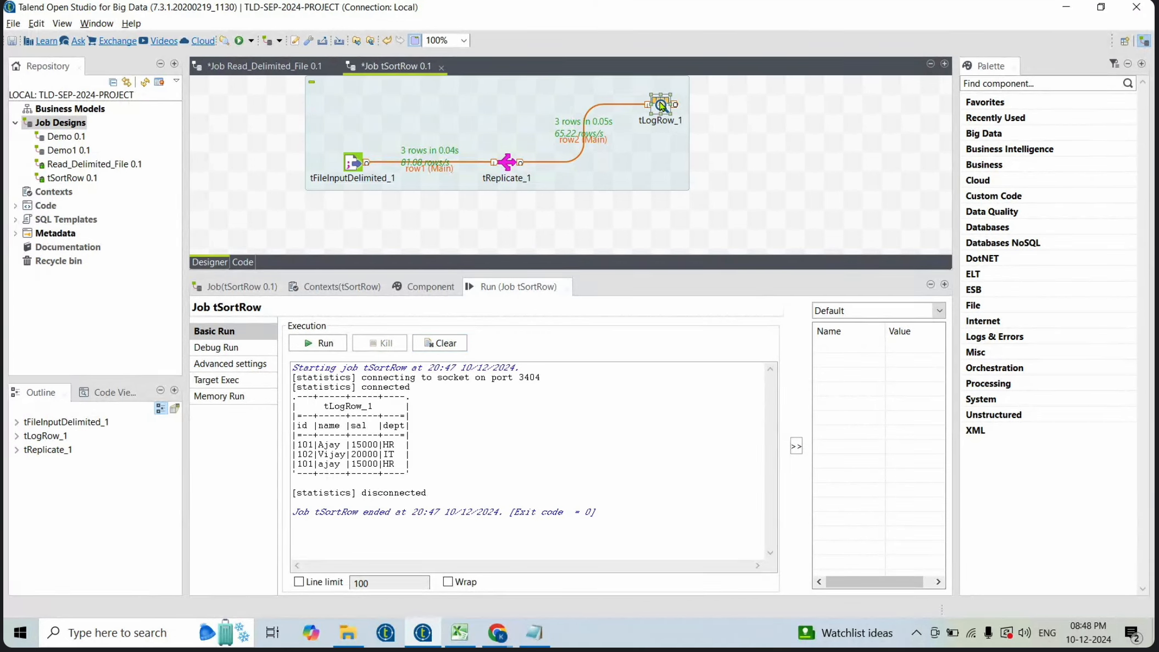
left_click(738, 210)
type("tlo")
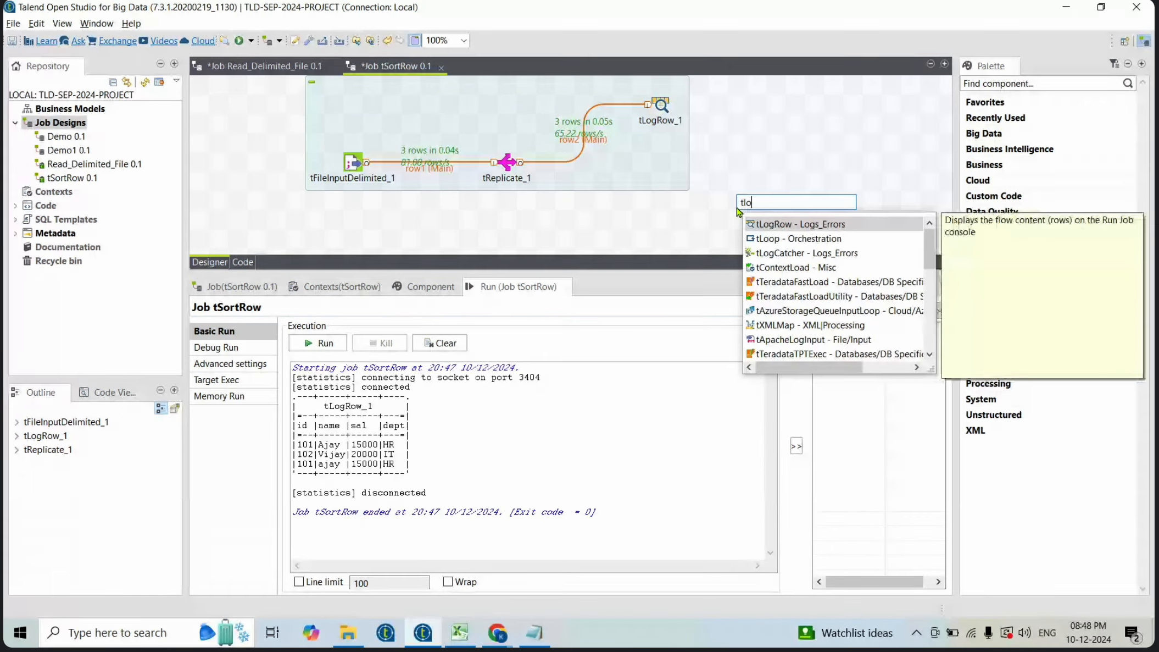
key("Return")
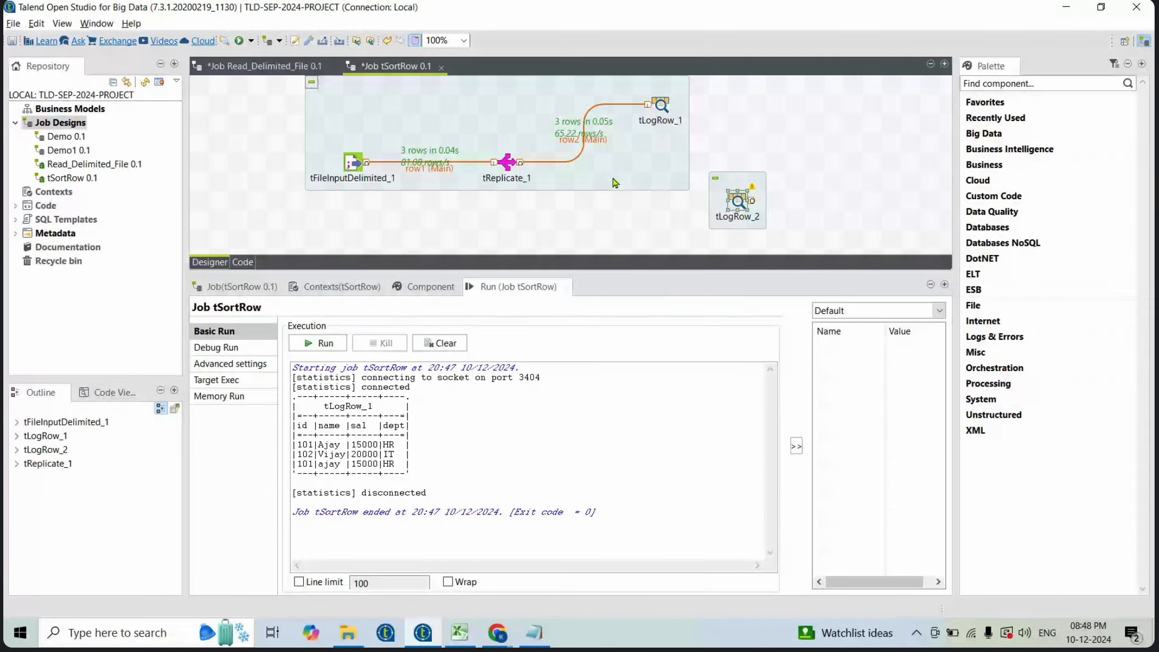
- Connect tReplicate to tLogRow_2 with a second main row and place tLogRow_2 beside tReplicate
right_click(507, 164)
mouse_move(544, 168)
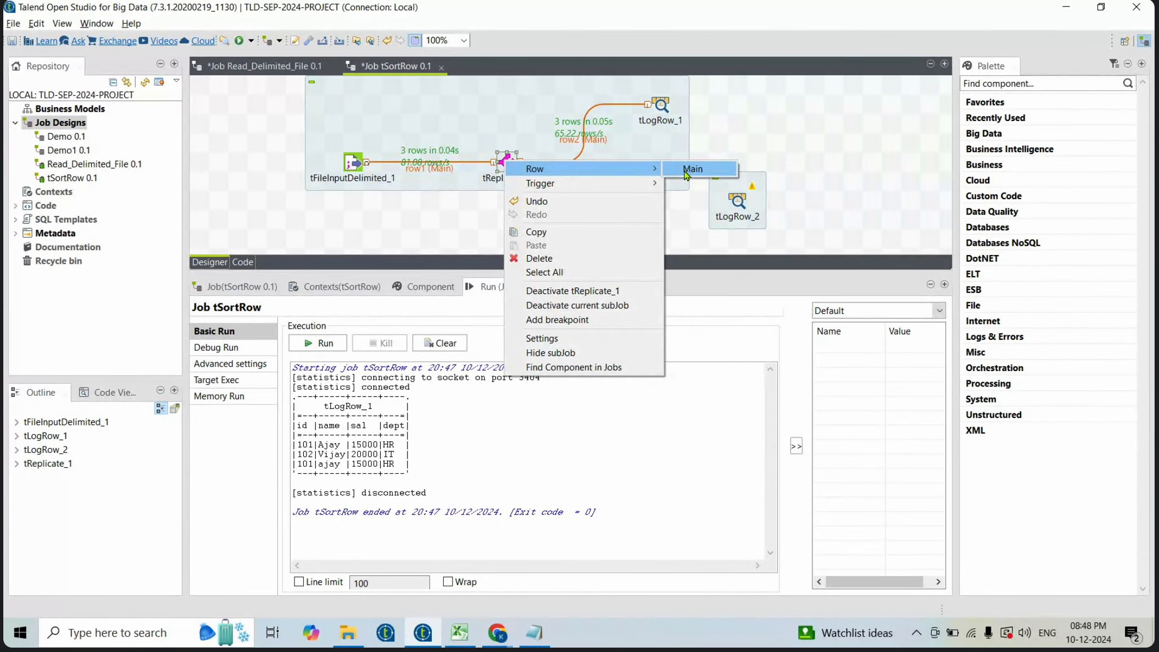
left_click(687, 169)
left_click(736, 201)
left_click_drag(730, 203, 654, 165)
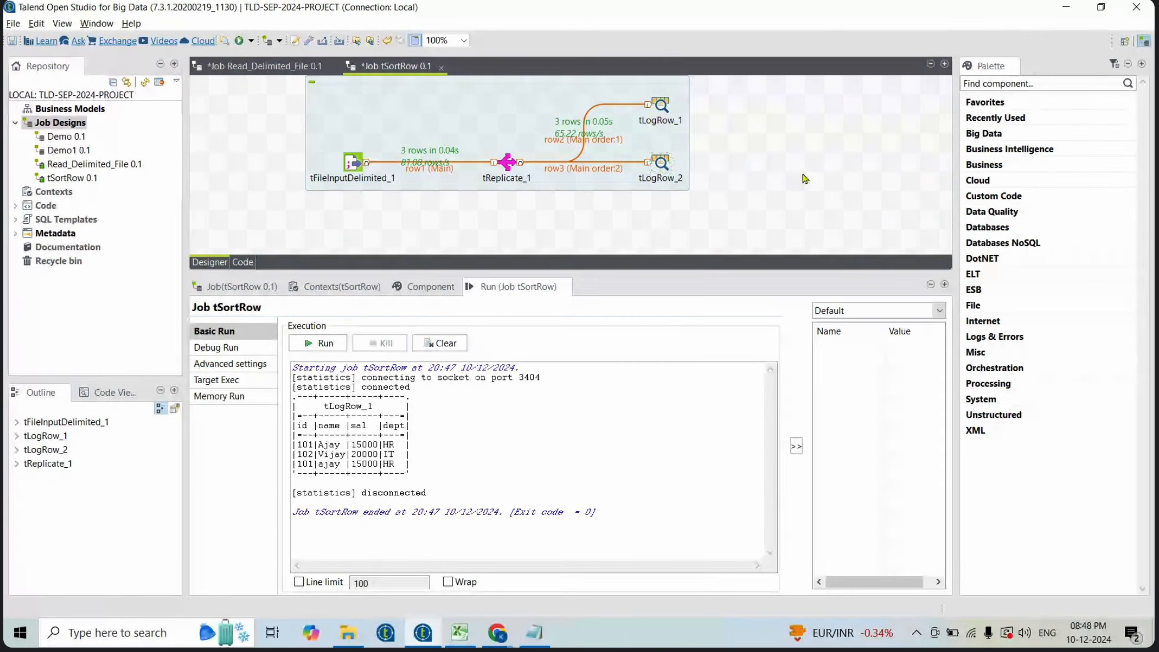
- Set tLogRow_2's mode to Table and sync its columns
double_click(661, 162)
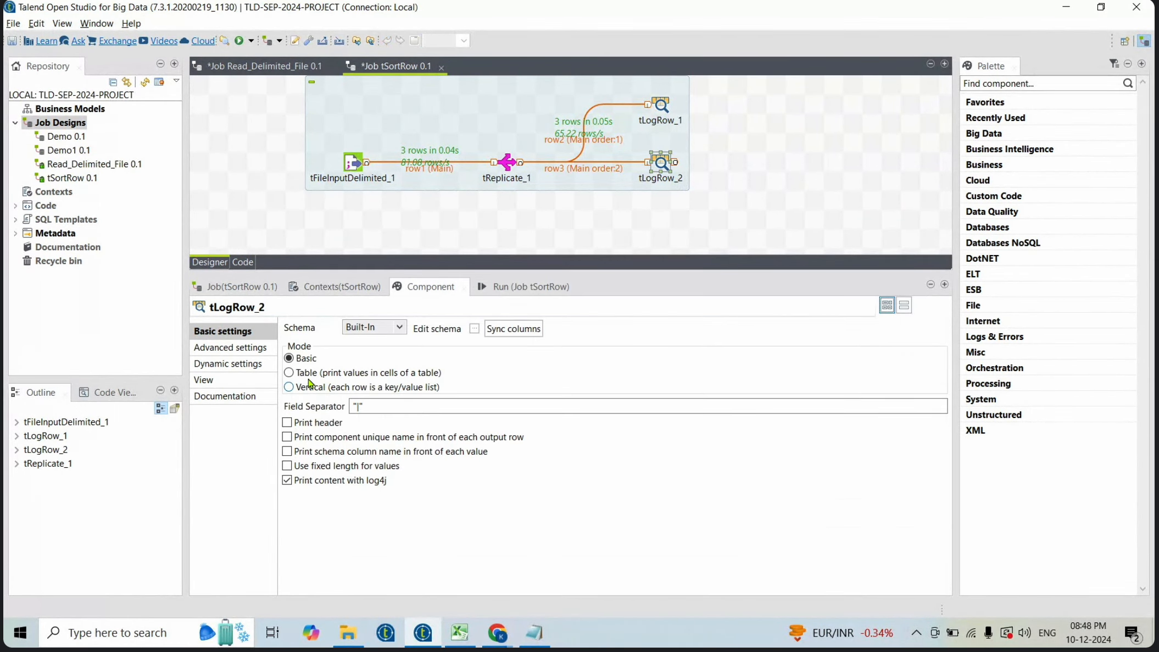
left_click(289, 373)
left_click(512, 329)
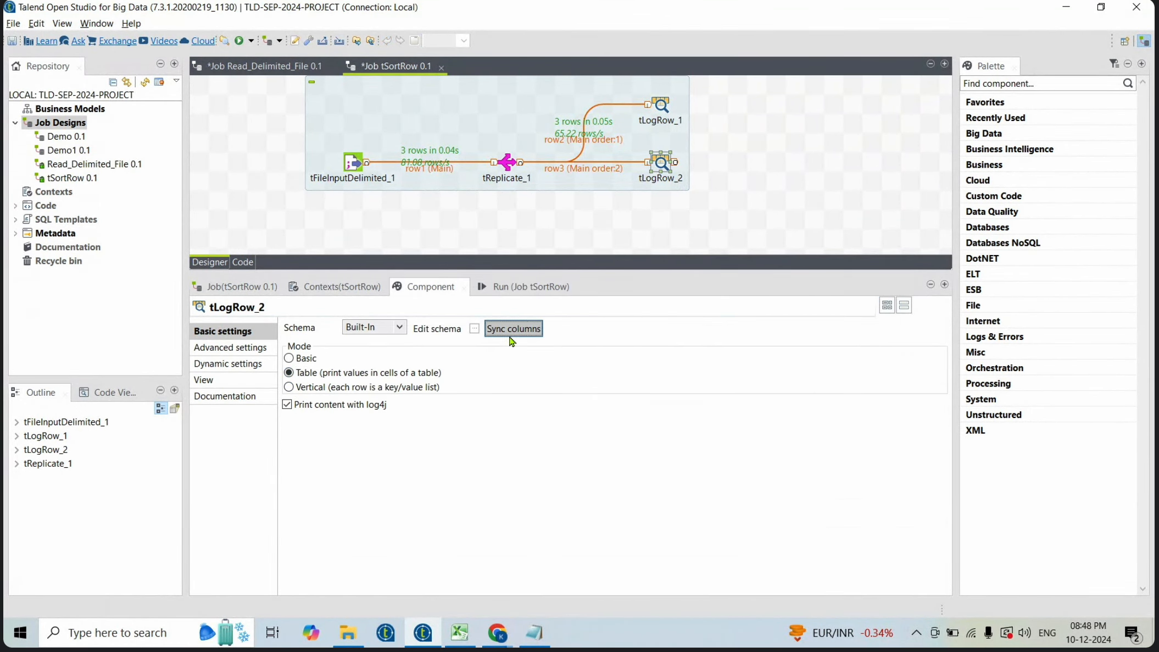
- Clear the console and run the job again
left_click(514, 287)
left_click(440, 343)
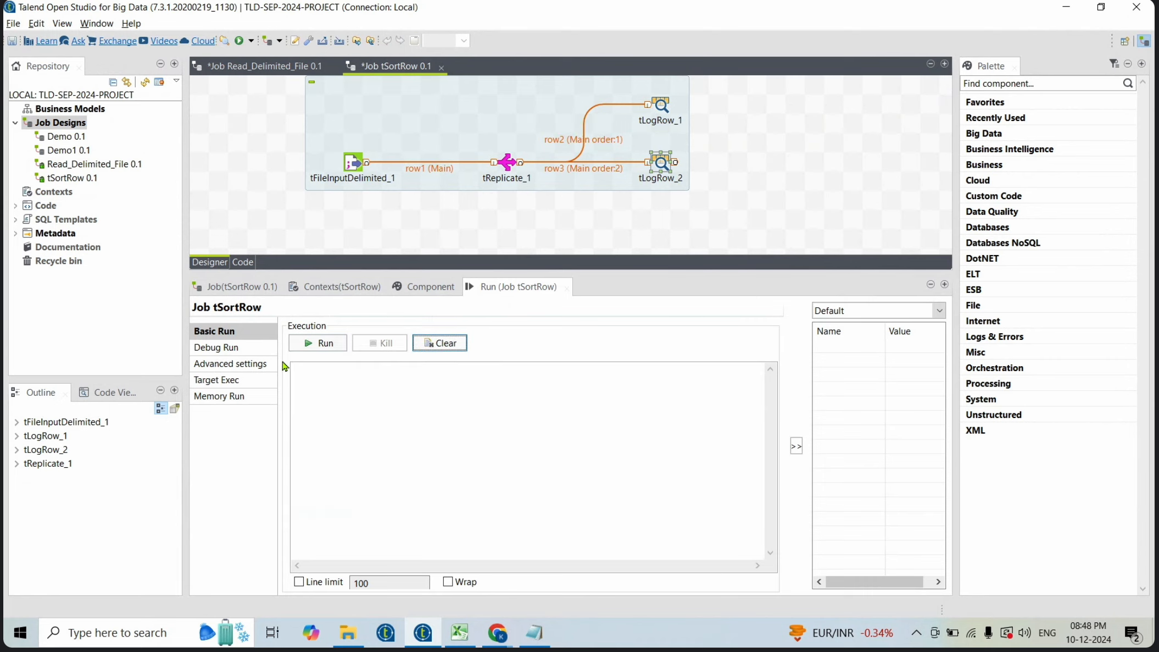
left_click(311, 343)
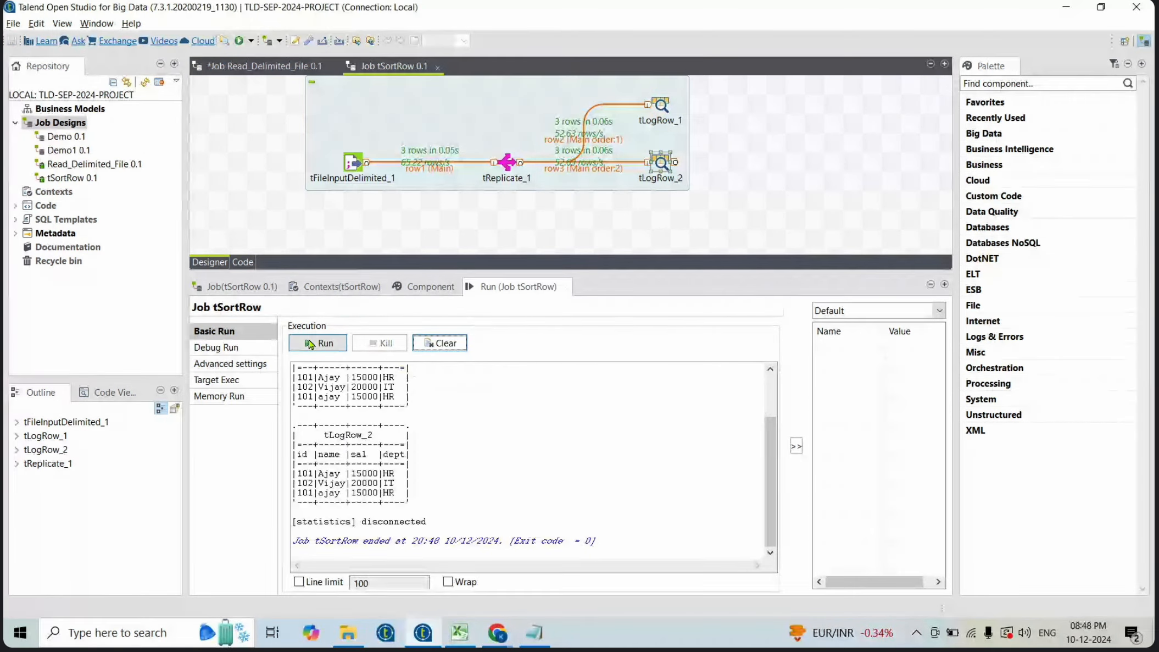
- Highlight and compare the 102 Vijay rows in both tLogRow outputs
left_click_drag(448, 483, 221, 480)
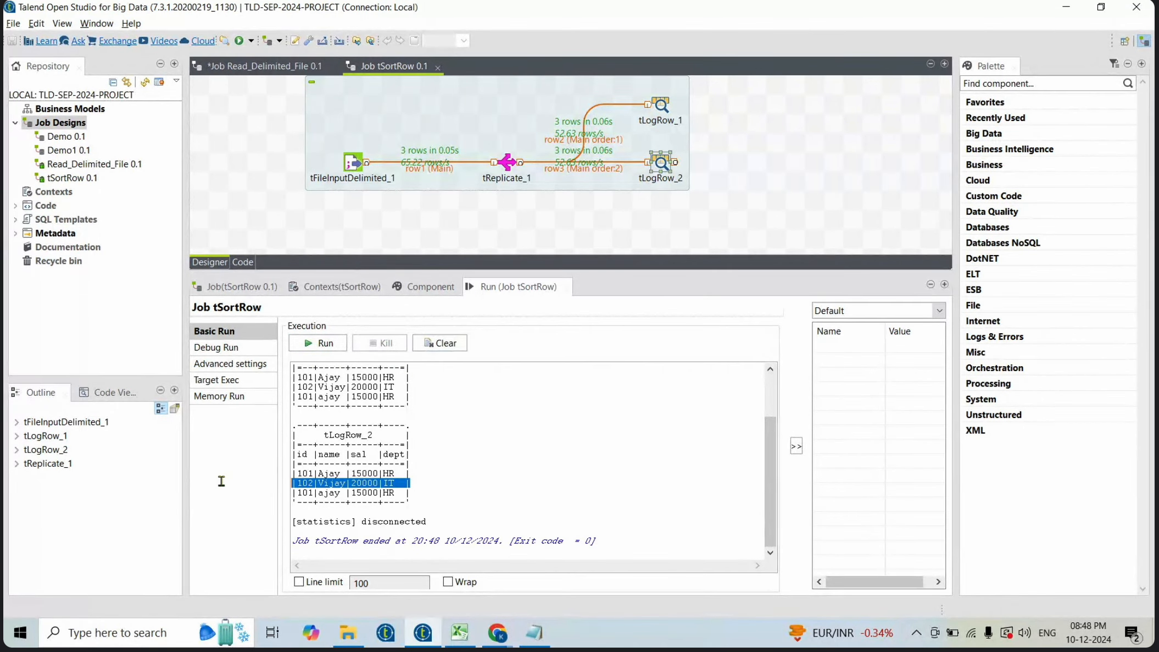
left_click_drag(411, 389, 254, 386)
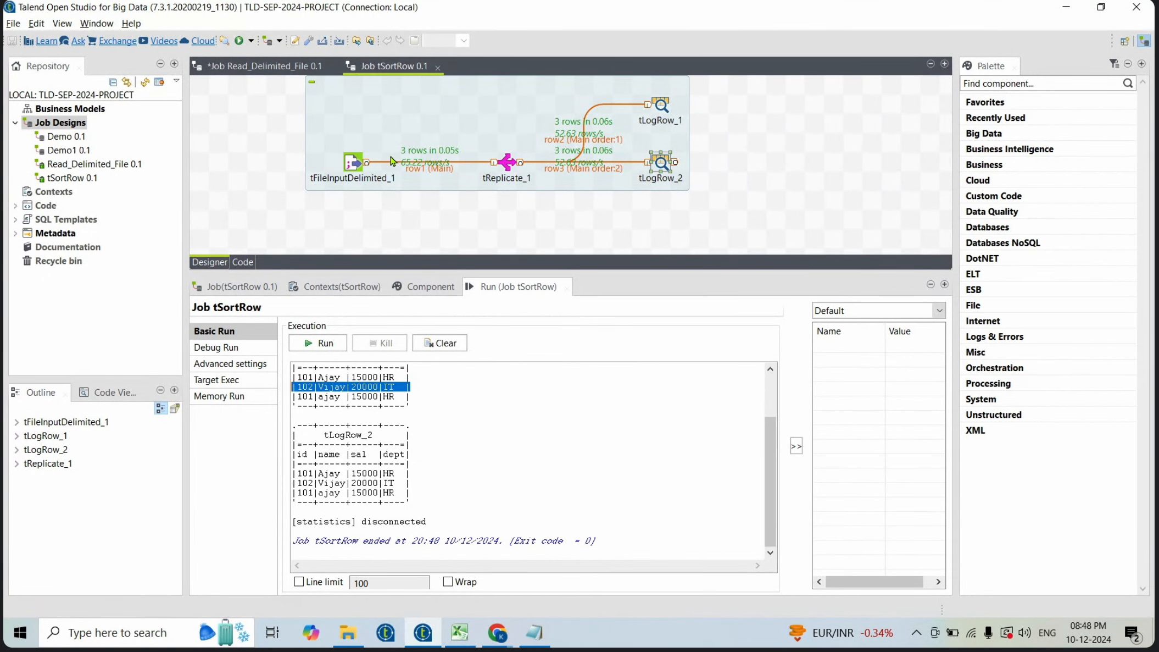
left_click(770, 172)
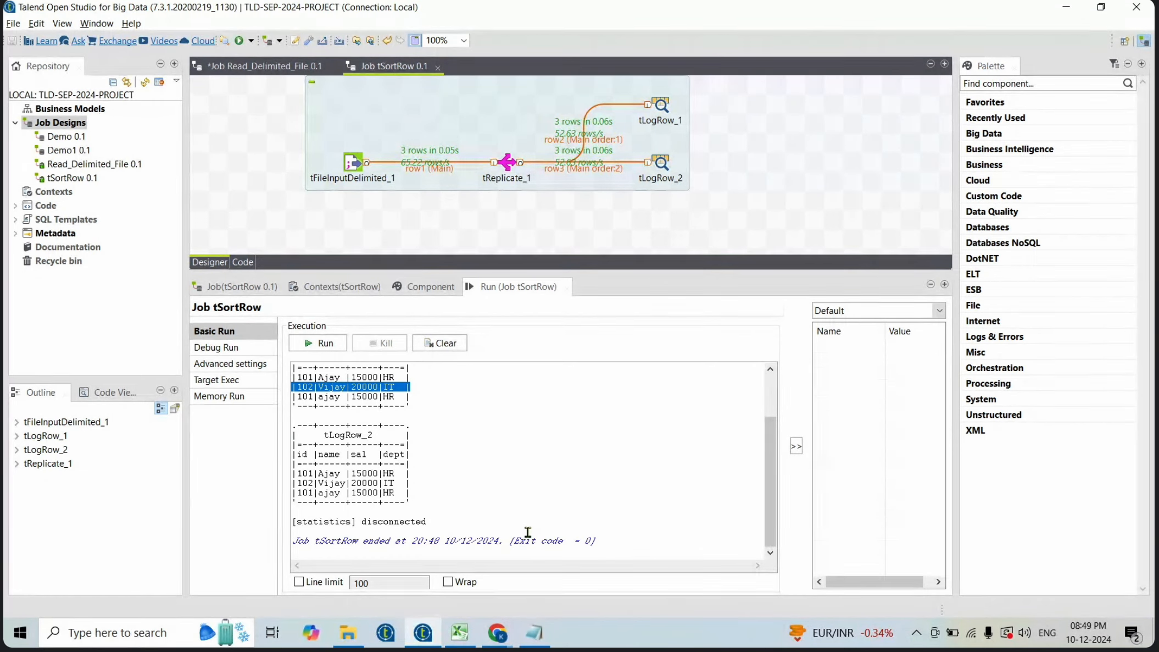
- Switch to the component list spreadsheet and select the tFilterColumns entry
left_click(459, 631)
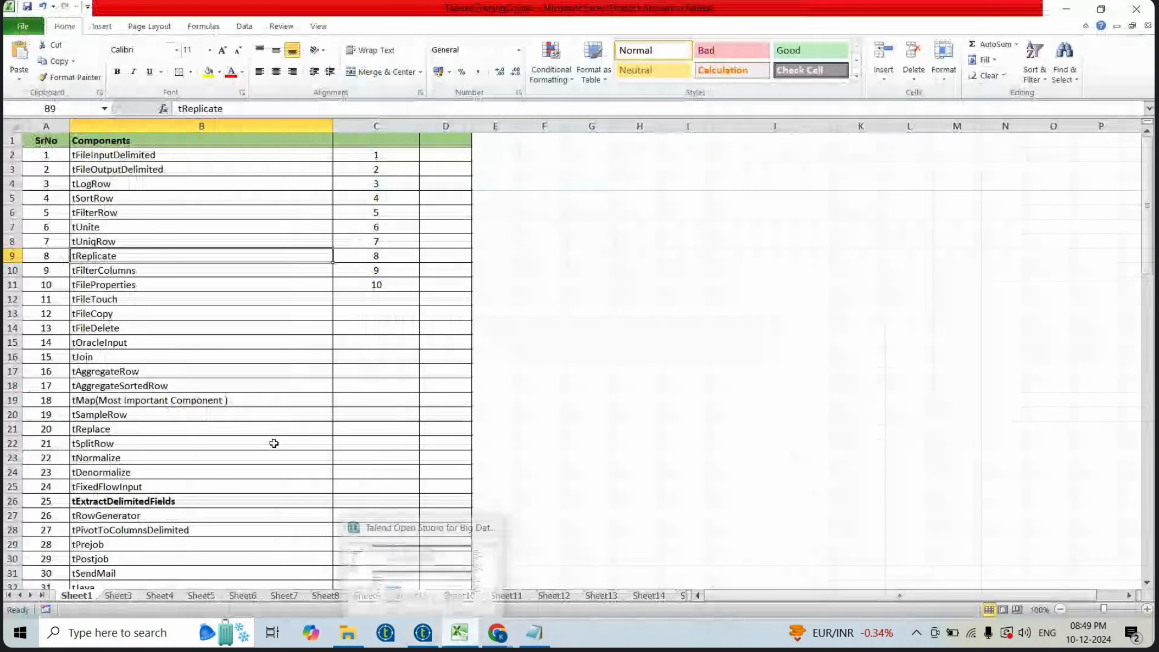
left_click(153, 270)
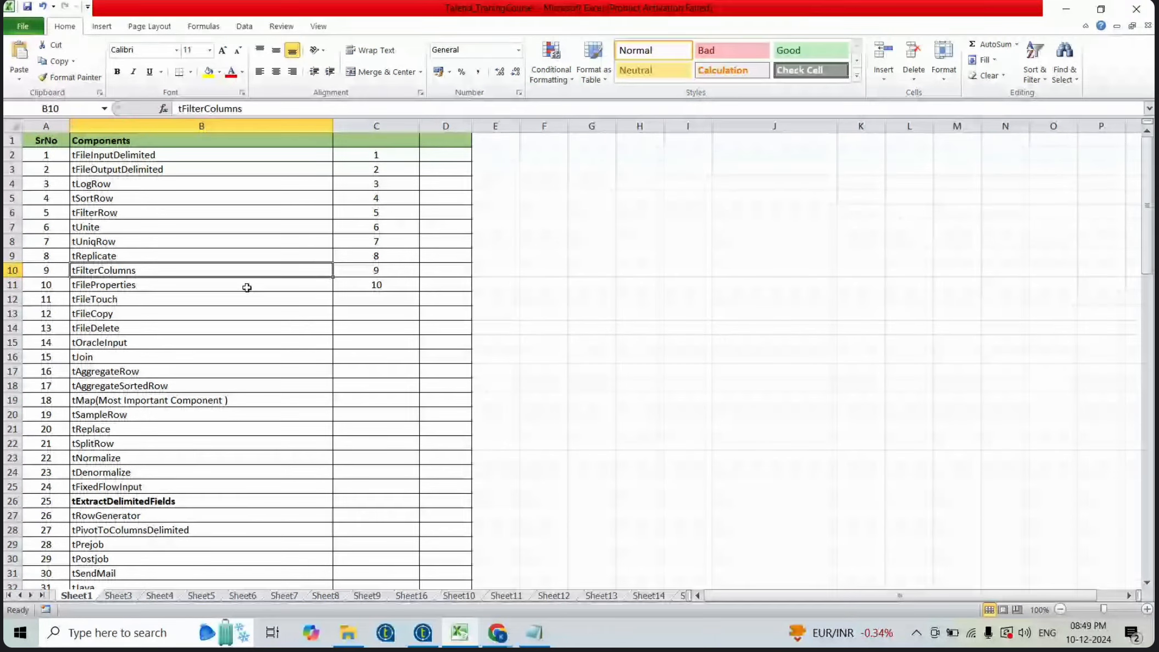
- Return to the Talend job and delete tReplicate_1 and tLogRow_2 from the canvas
left_click(223, 290)
key("alt+Tab")
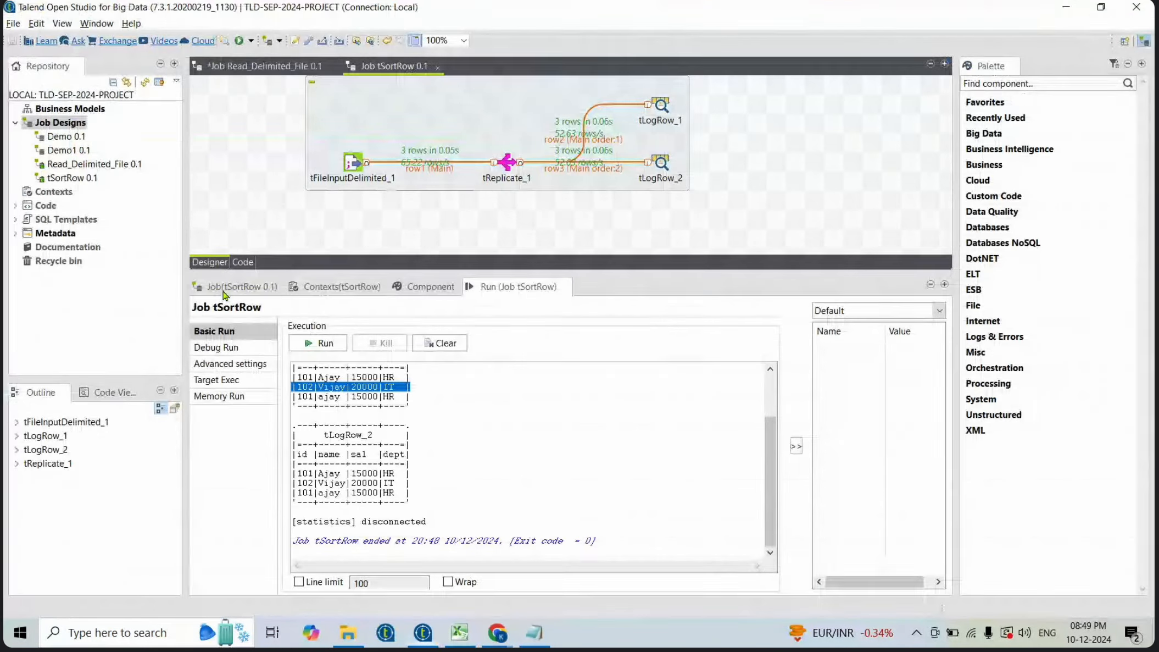
left_click(507, 164)
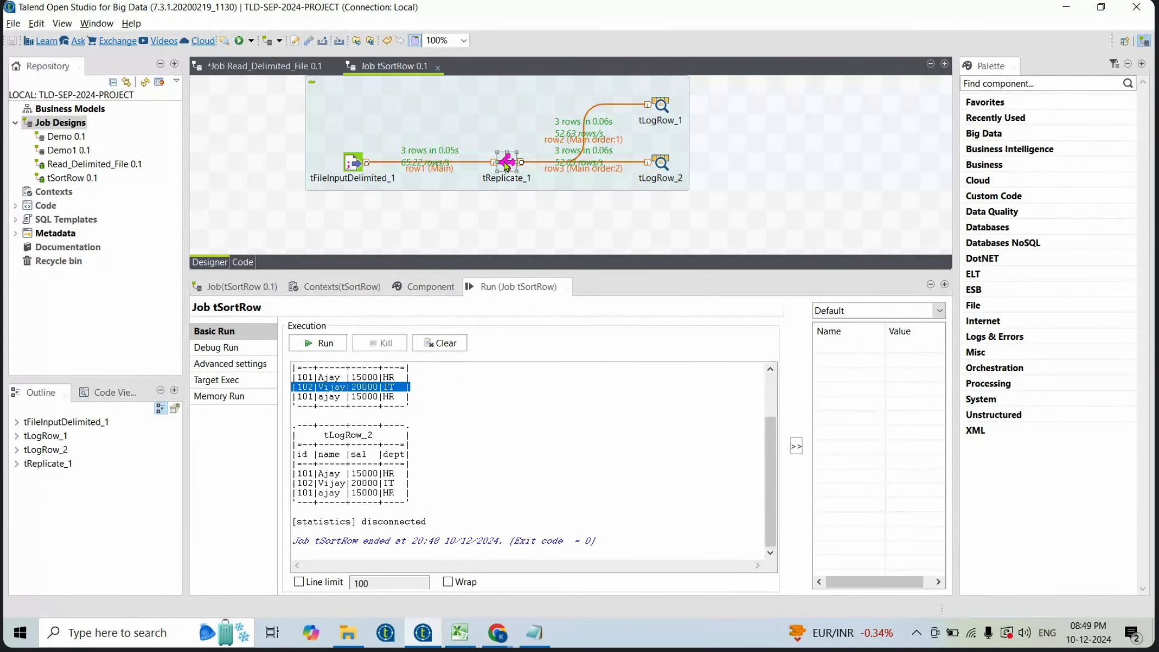
key("Delete")
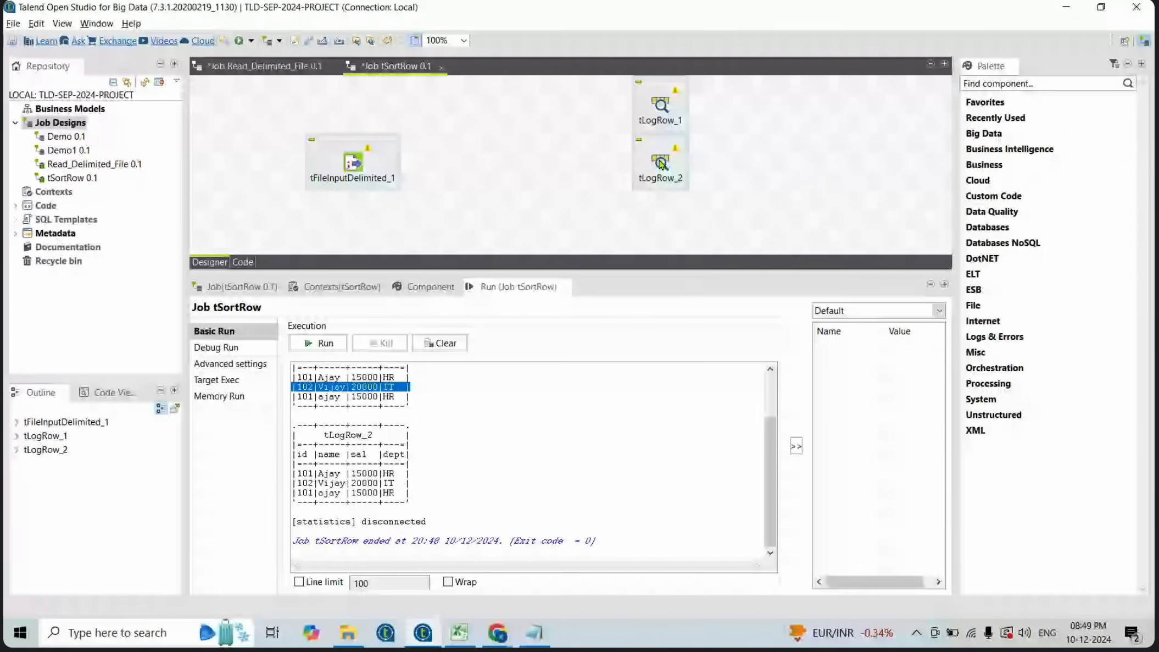
left_click(661, 164)
key("Delete")
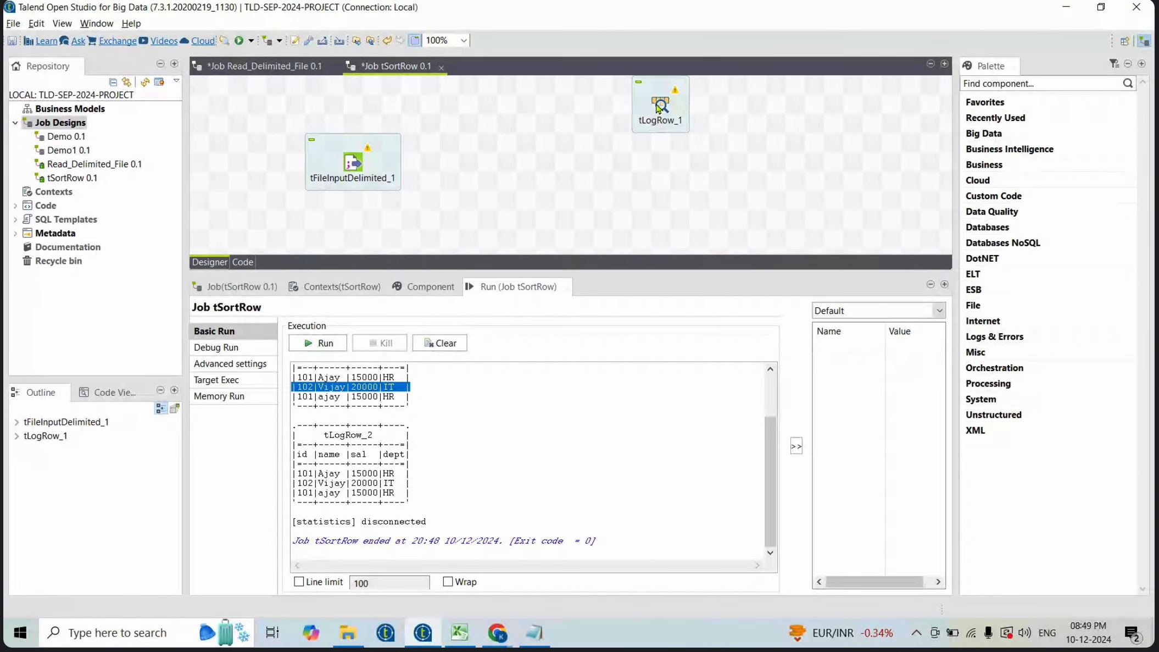
- Move tLogRow_1 down and add a tFilterColumns component between the input file and tLogRow_1
left_click_drag(659, 107, 677, 164)
left_click(489, 163)
type("tfilyer")
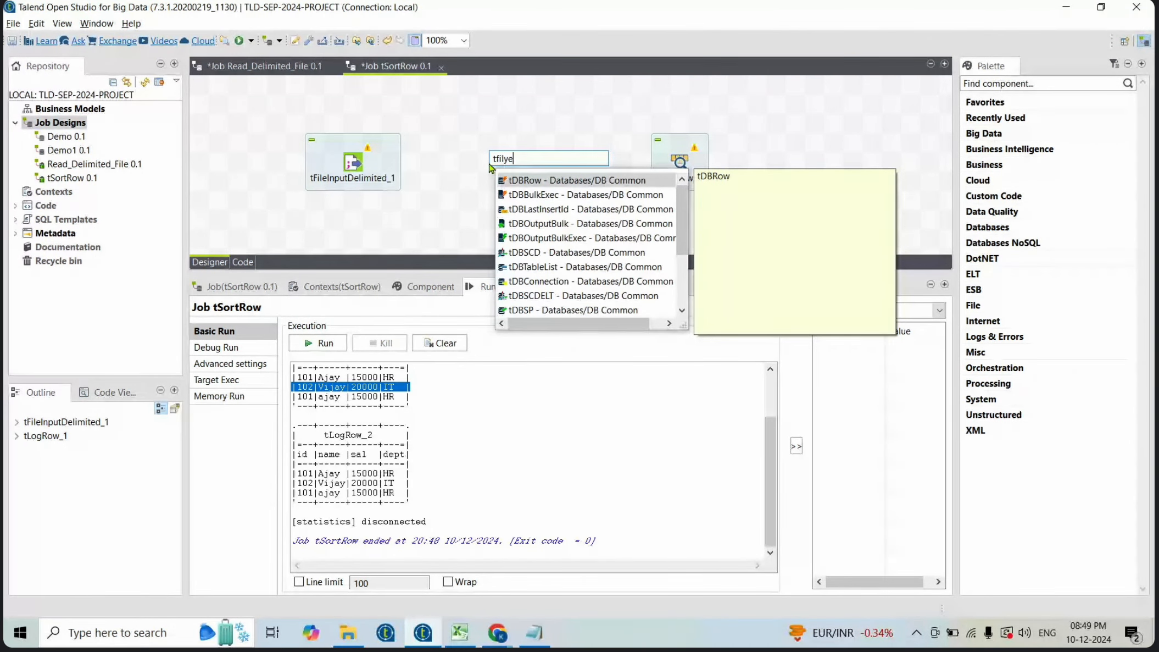
key("BackSpace")
key("BackSpace")
key("BackSpace")
type("ter")
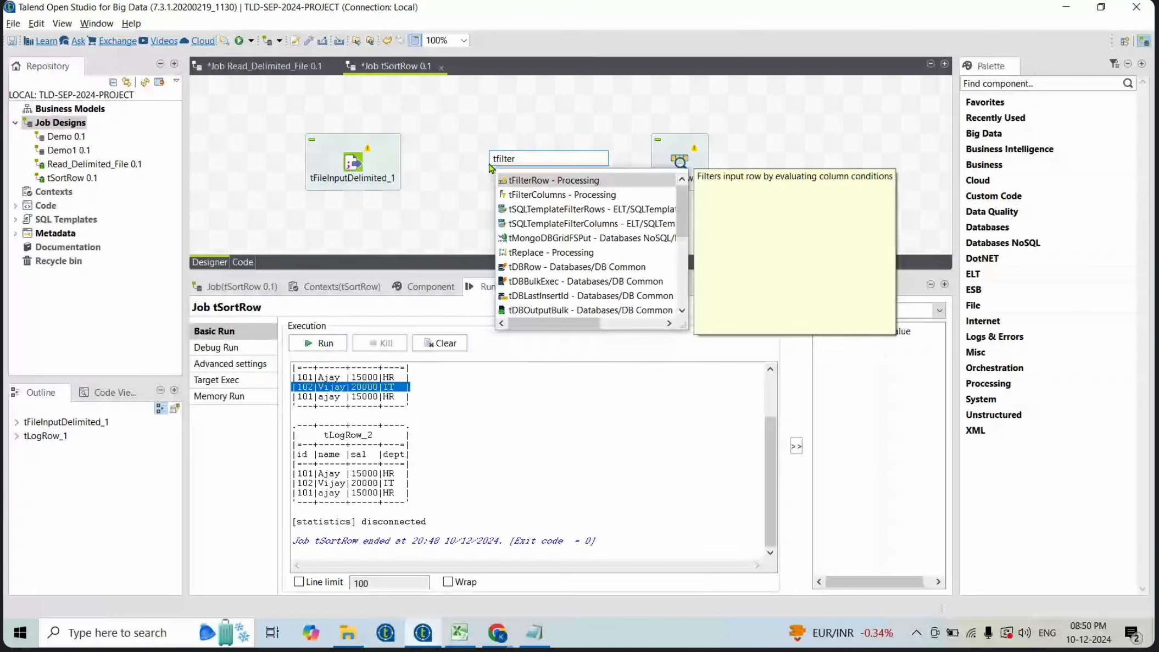
key("Down")
key("Return")
- Connect tFileInputDelimited_1 to tFilterColumns_1 and remove the name column from tFilterColumns_1's output schema
left_click(355, 163)
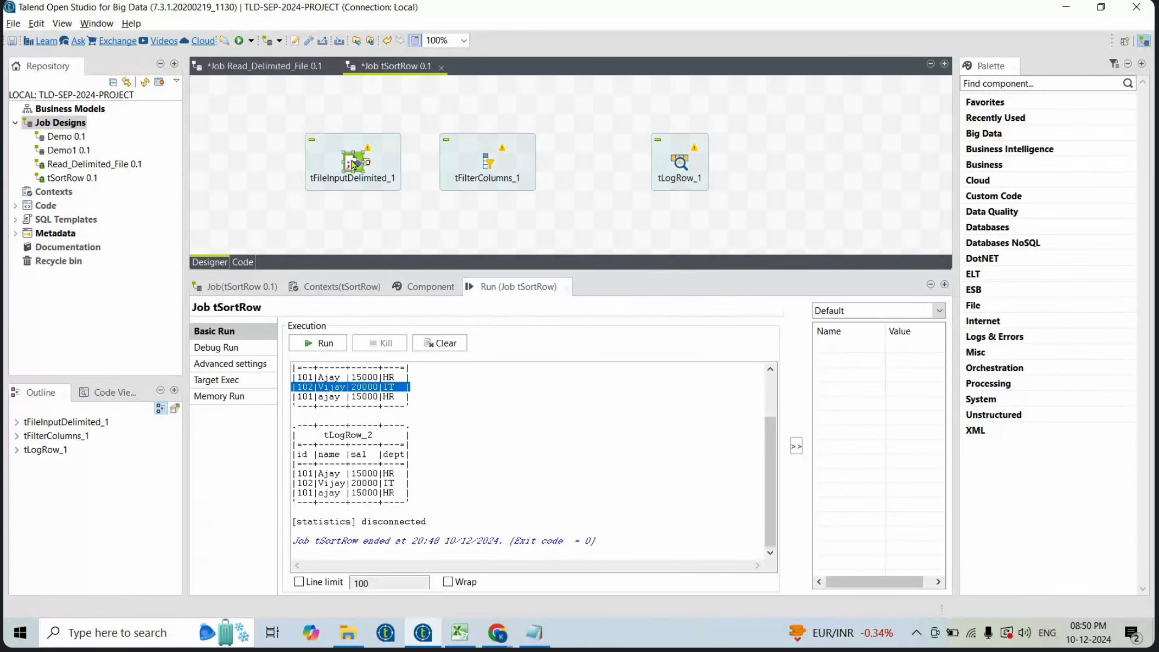
left_click_drag(368, 164, 487, 169)
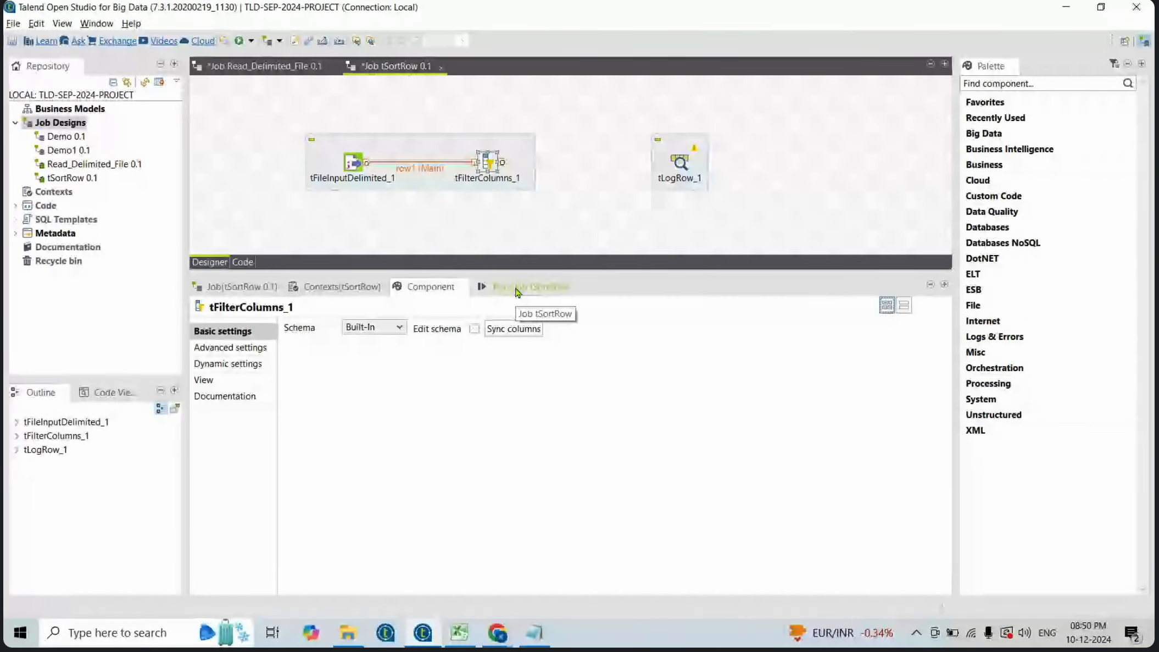
left_click(475, 328)
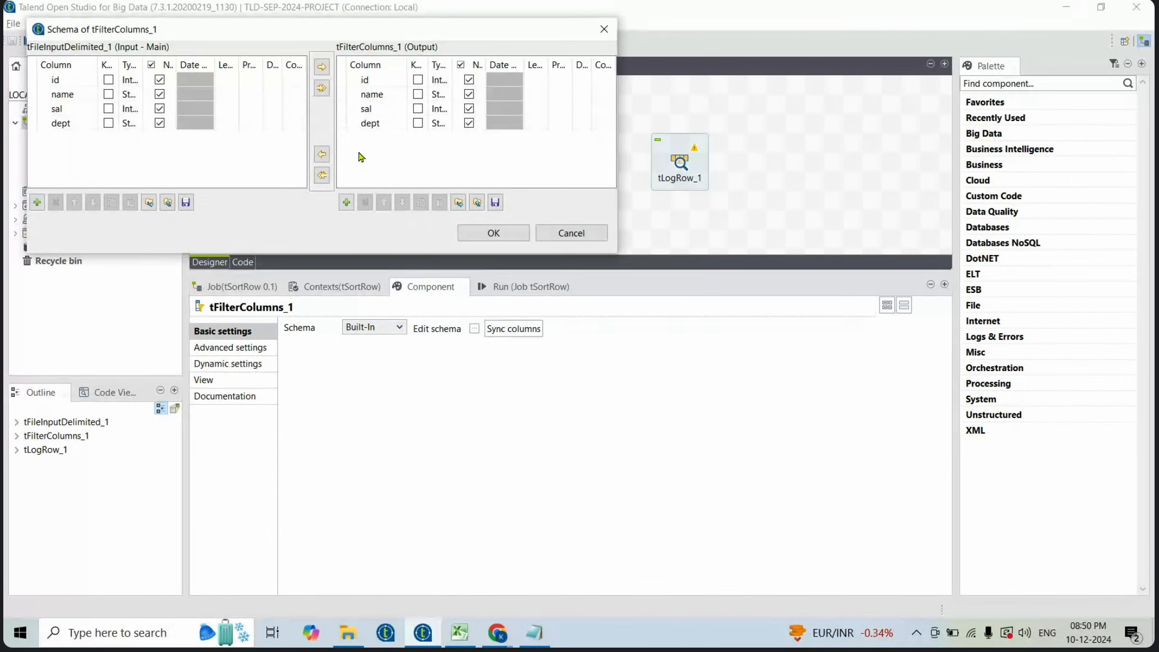
left_click(354, 113)
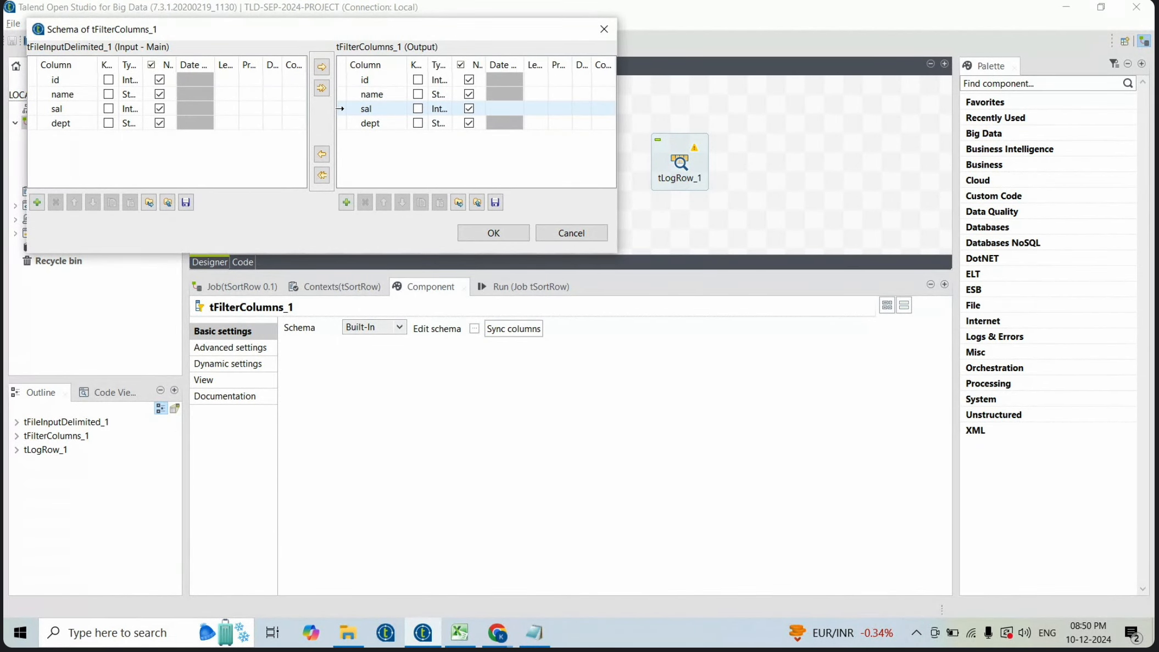
left_click(339, 108)
left_click(337, 89, "shift")
left_click(338, 93)
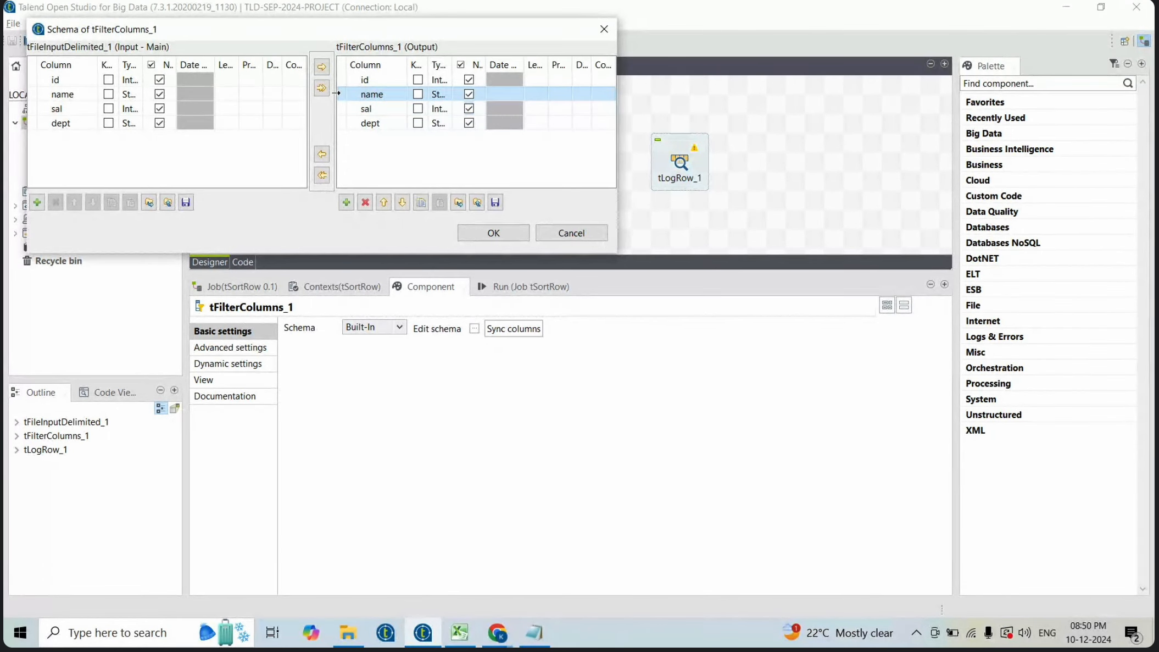
left_click(364, 202)
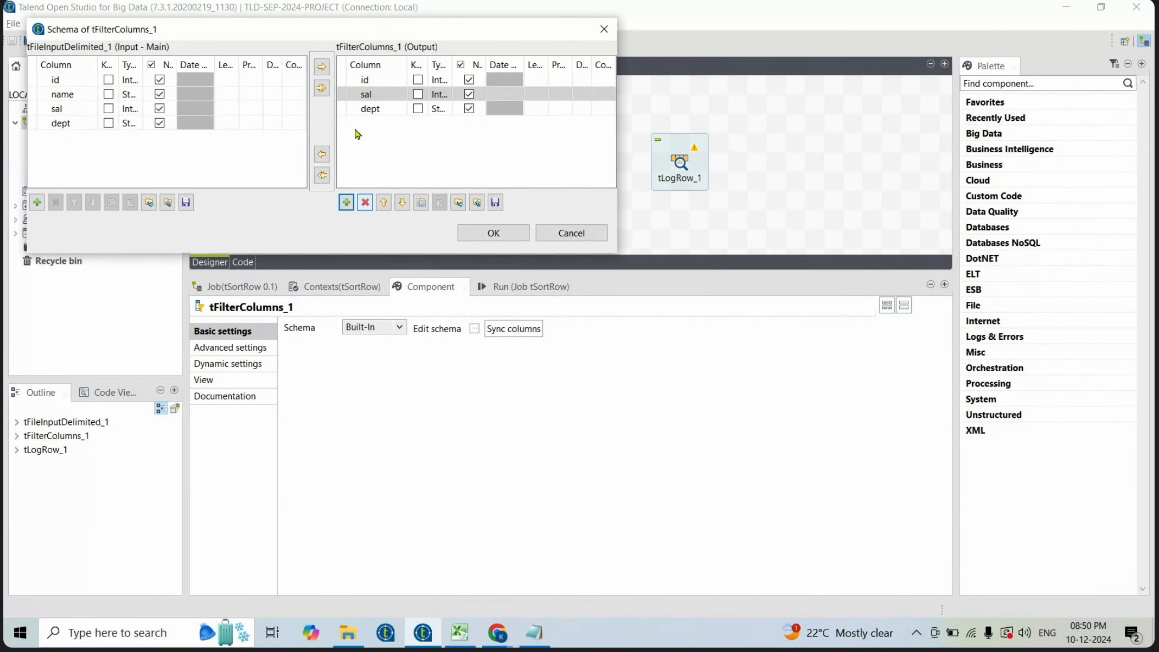
left_click(494, 233)
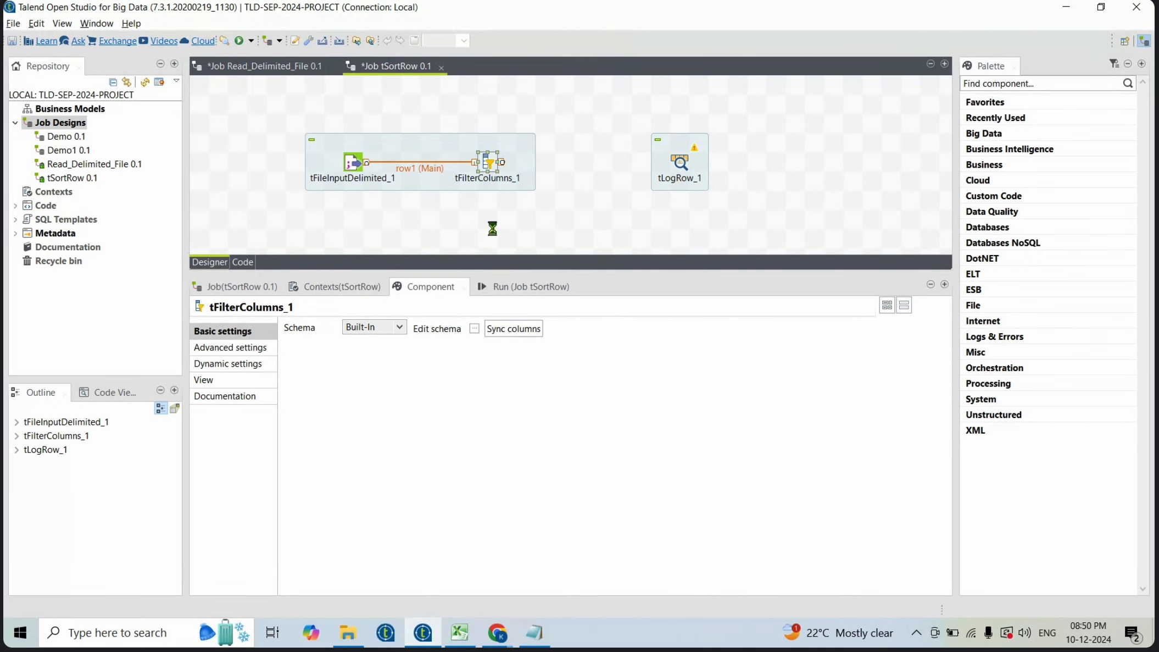
- Connect tFilterColumns_1 to tLogRow_1, review tLogRow_1's schema, and save the job
key("ctrl+s")
left_click_drag(502, 162, 682, 167)
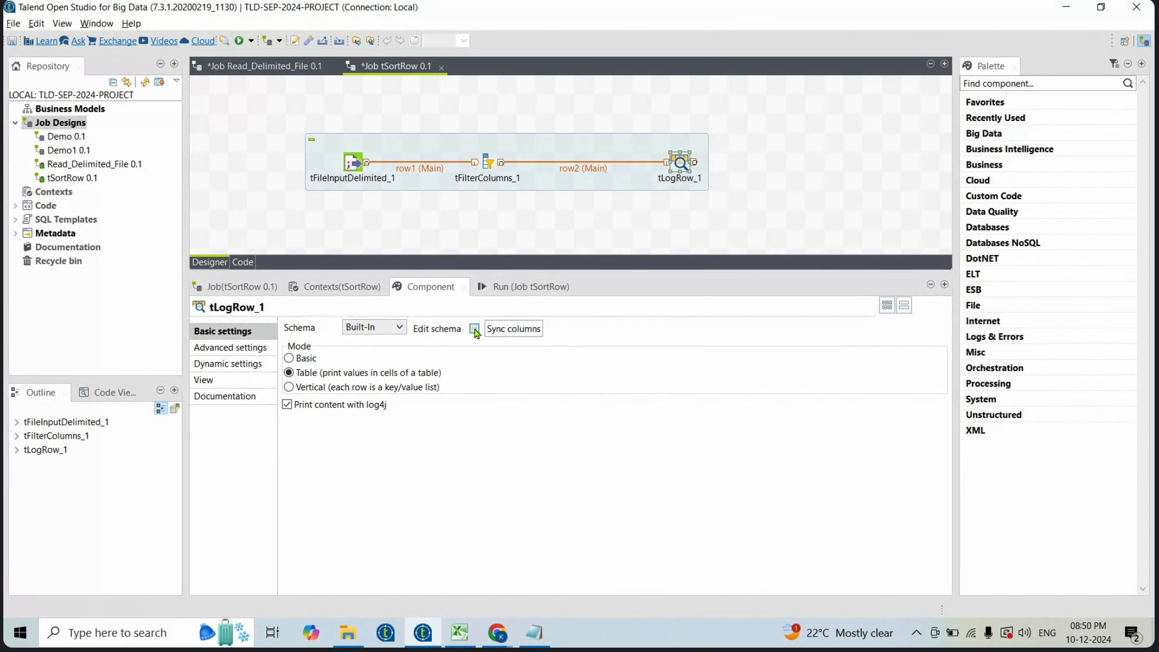
left_click(475, 329)
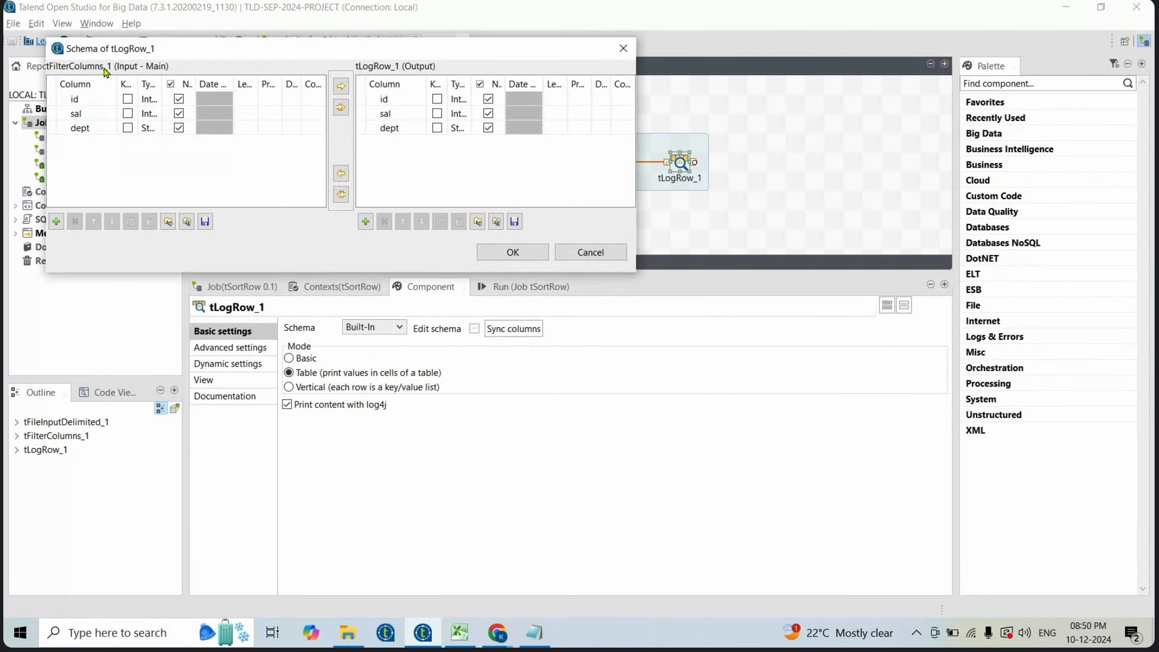
left_click(531, 252)
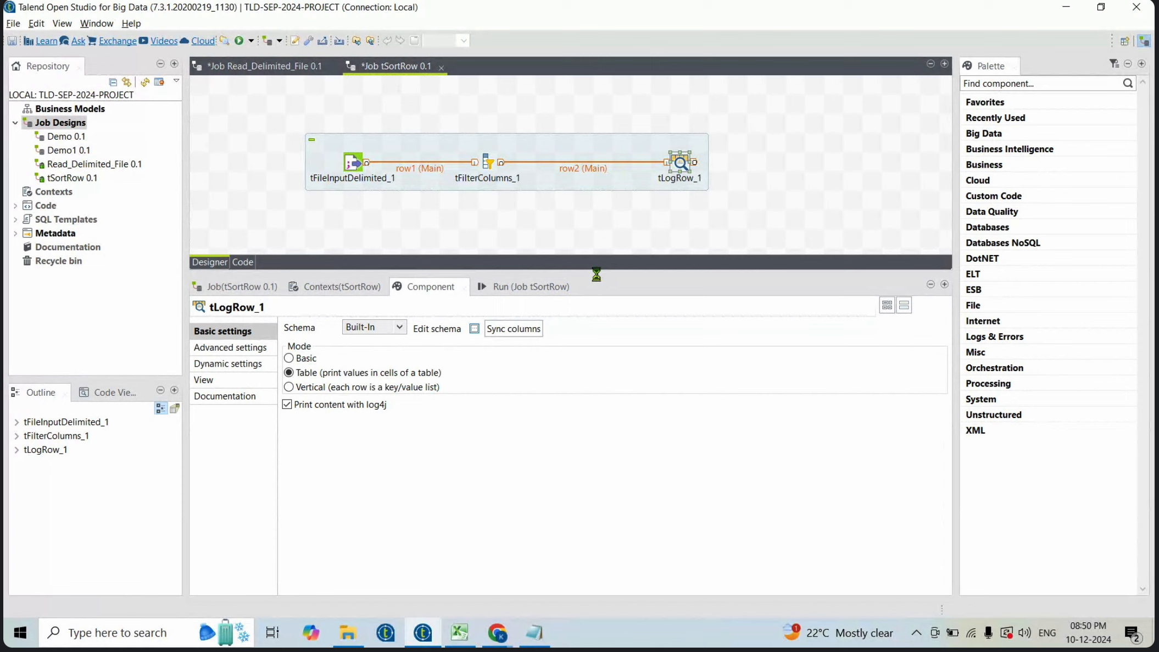
key("ctrl+s")
- Clear the console and run the job
left_click(540, 287)
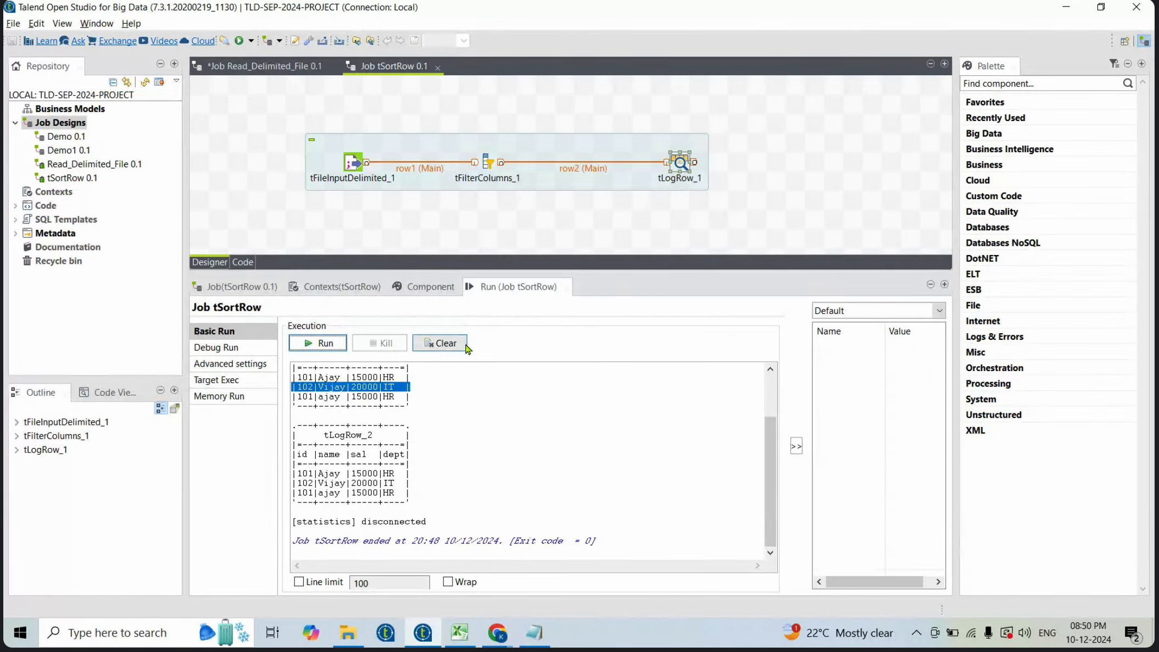
left_click(442, 342)
left_click(337, 346)
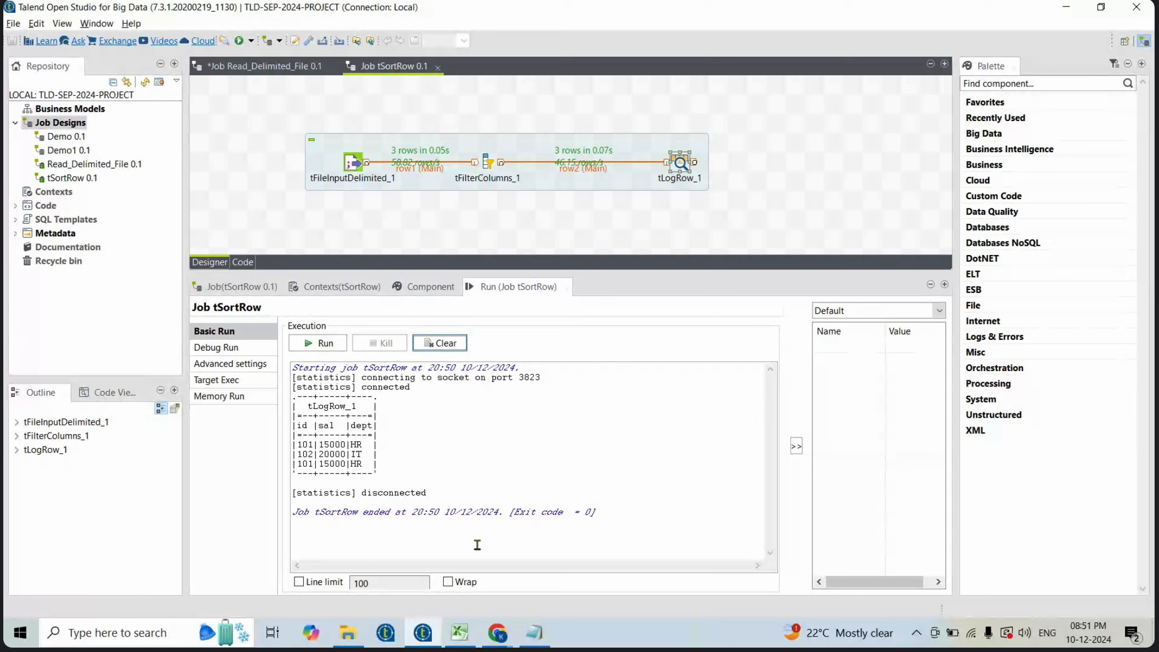
- Check the component list, then delete tFilterColumns_1 and tLogRow_1 from the job
left_click(459, 631)
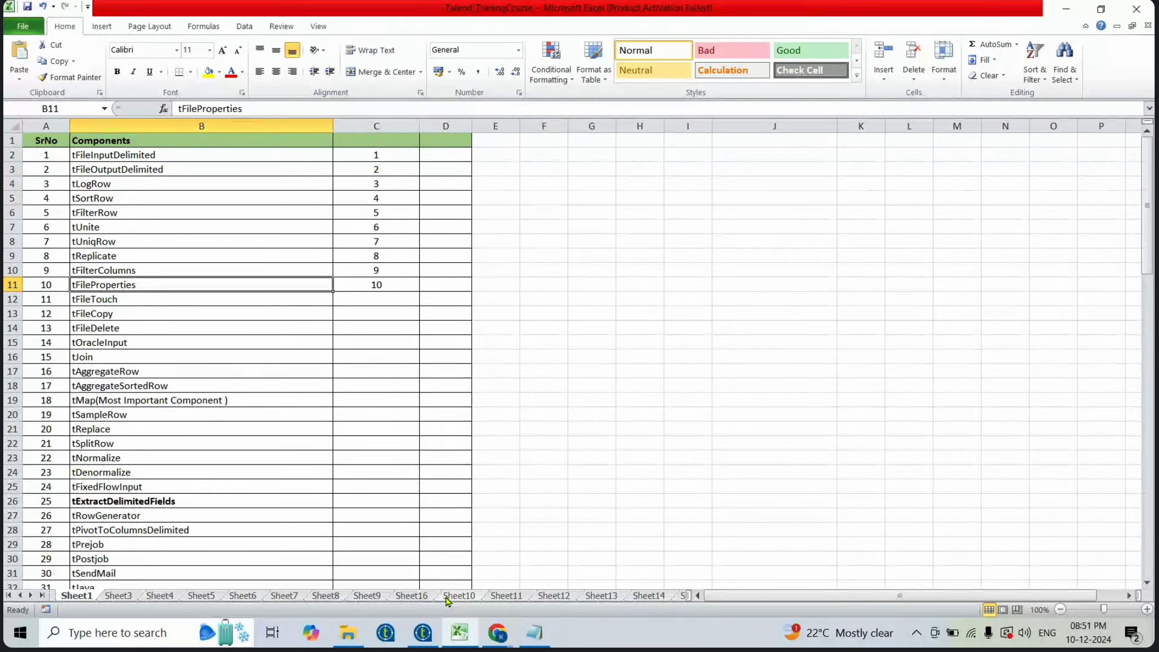
key("alt+Tab")
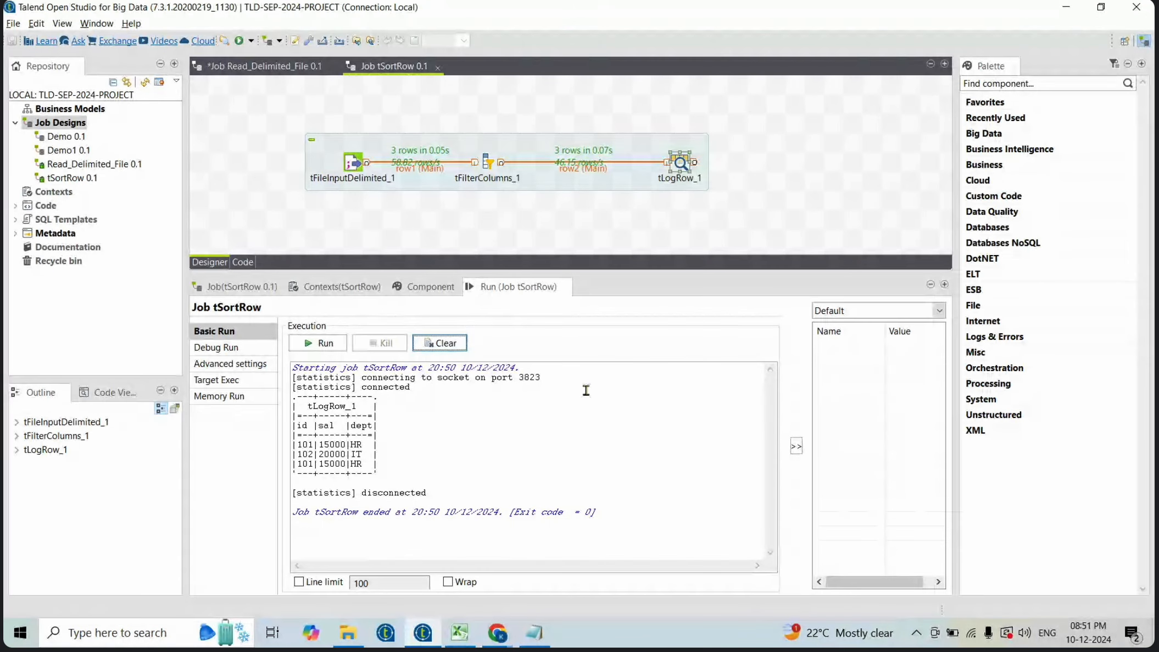
left_click(489, 163)
key("Delete")
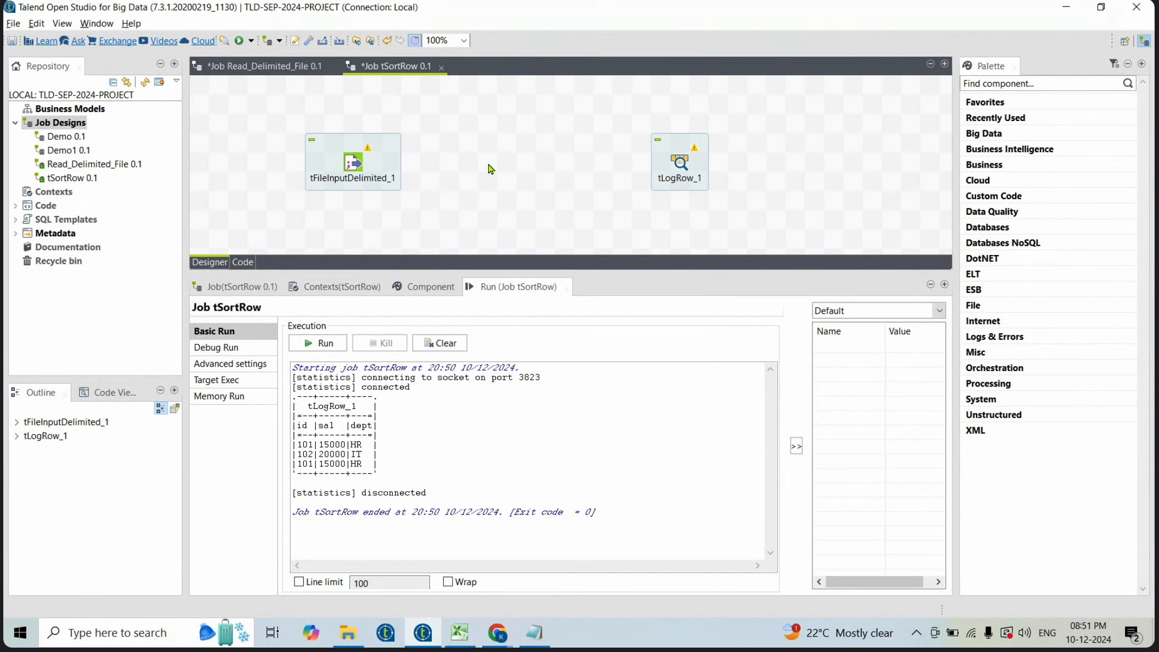
left_click(683, 163)
key("Delete")
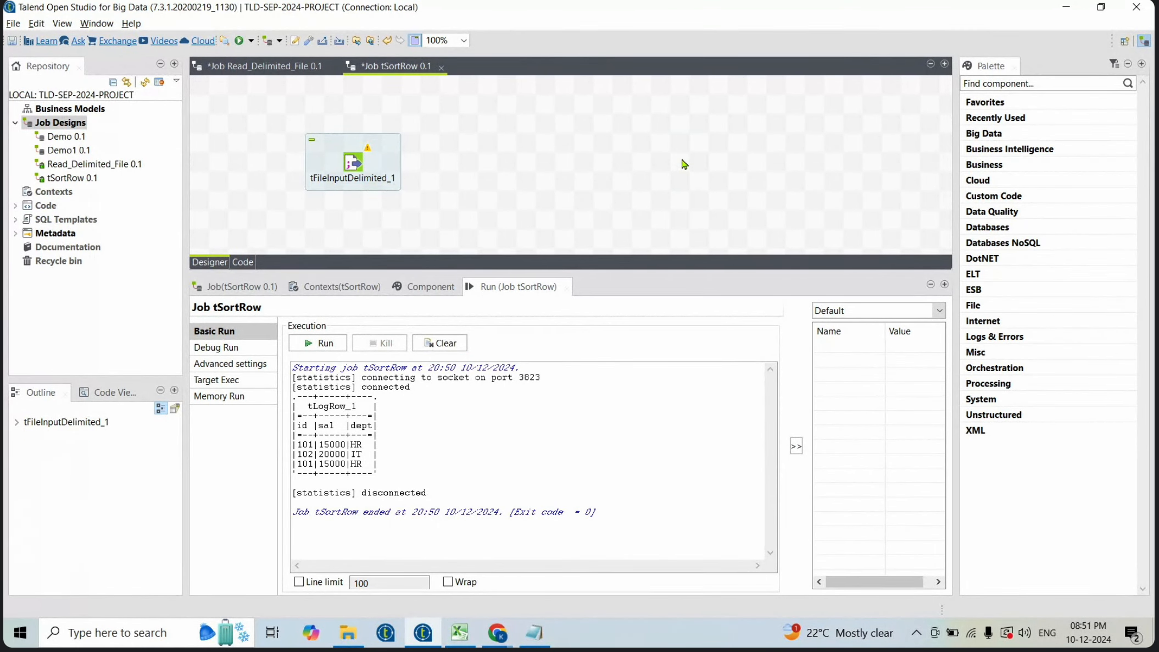